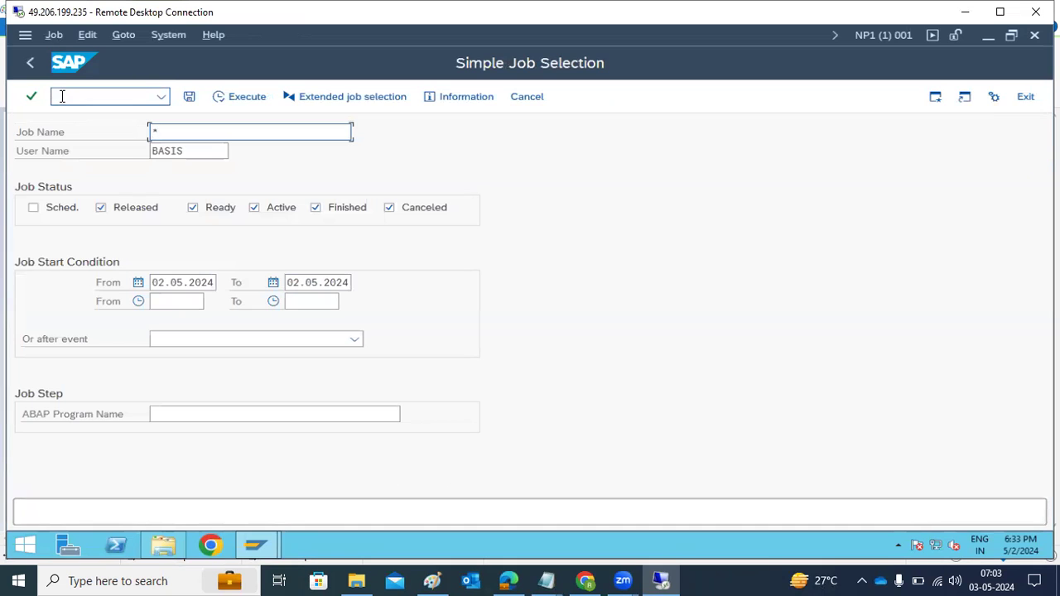
# List the background jobs of all users by setting the user name to * and look through the job overview
pyautogui.click(200, 155)
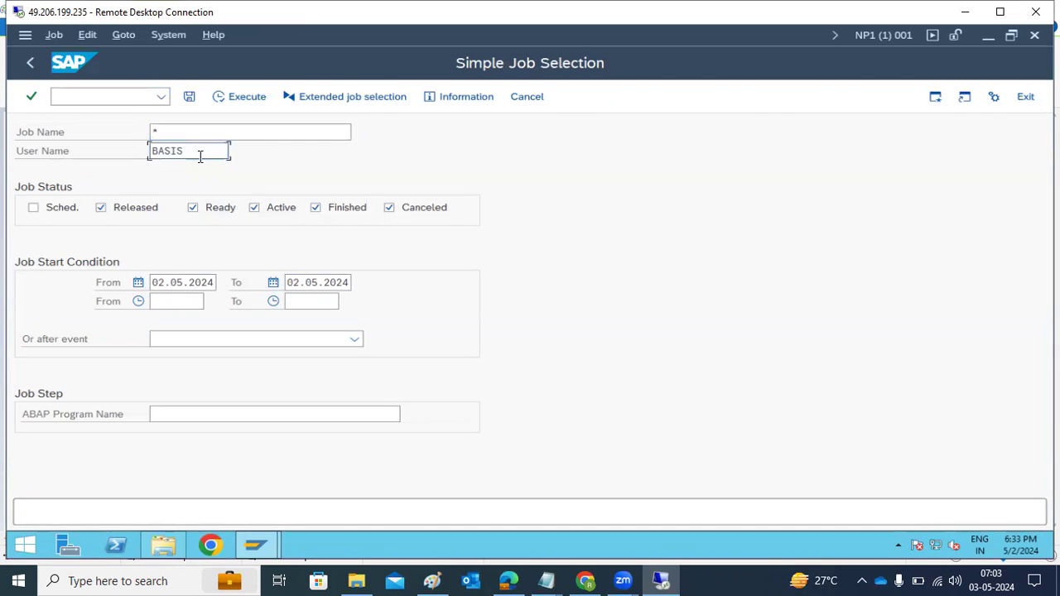
pyautogui.doubleClick(200, 156)
pyautogui.write('*')
pyautogui.click(242, 97)
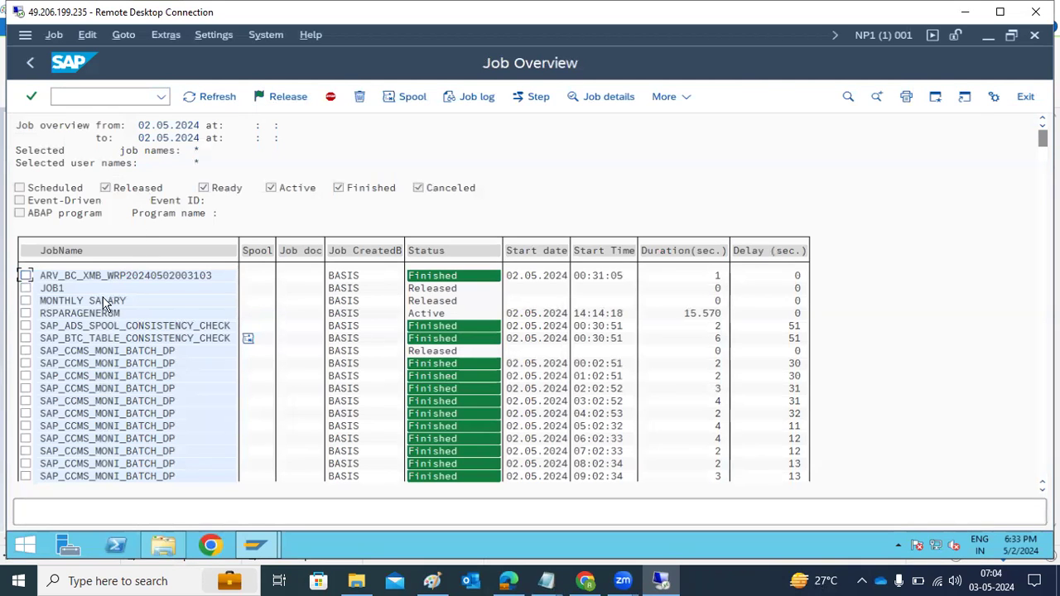
pyautogui.click(70, 317)
pyautogui.moveTo(1042, 134); pyautogui.dragTo(1024, 469)
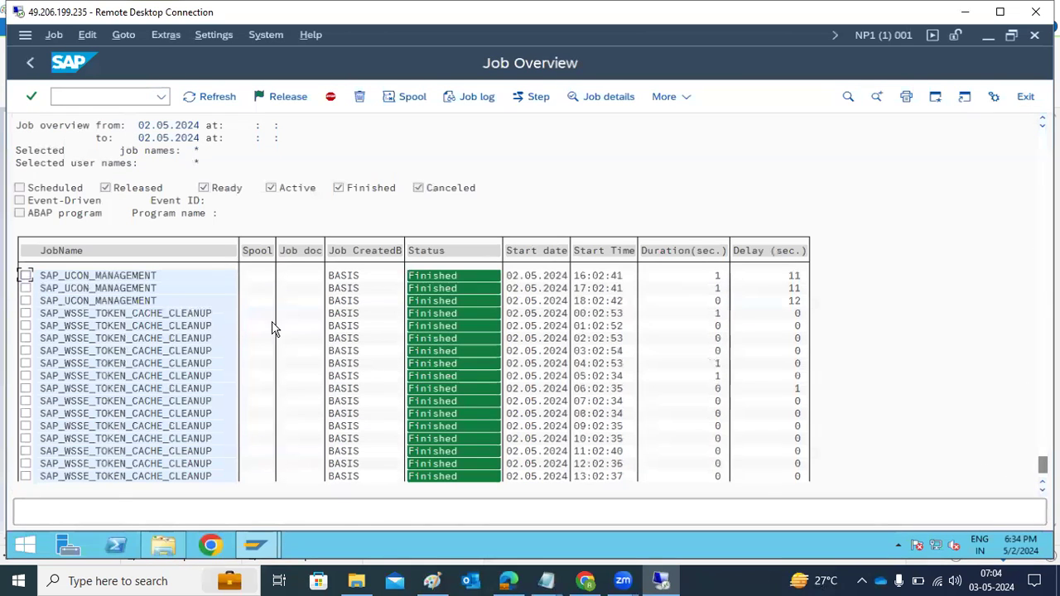
# Return to the SAP Easy Access screen and open transaction SM36 for defining background jobs
pyautogui.click(31, 63)
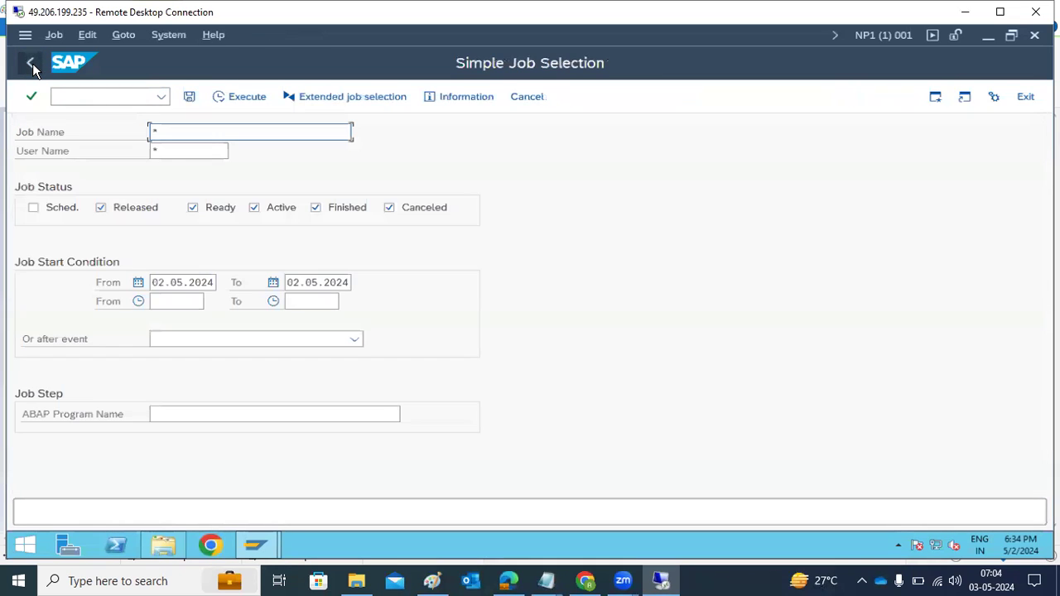
pyautogui.click(31, 62)
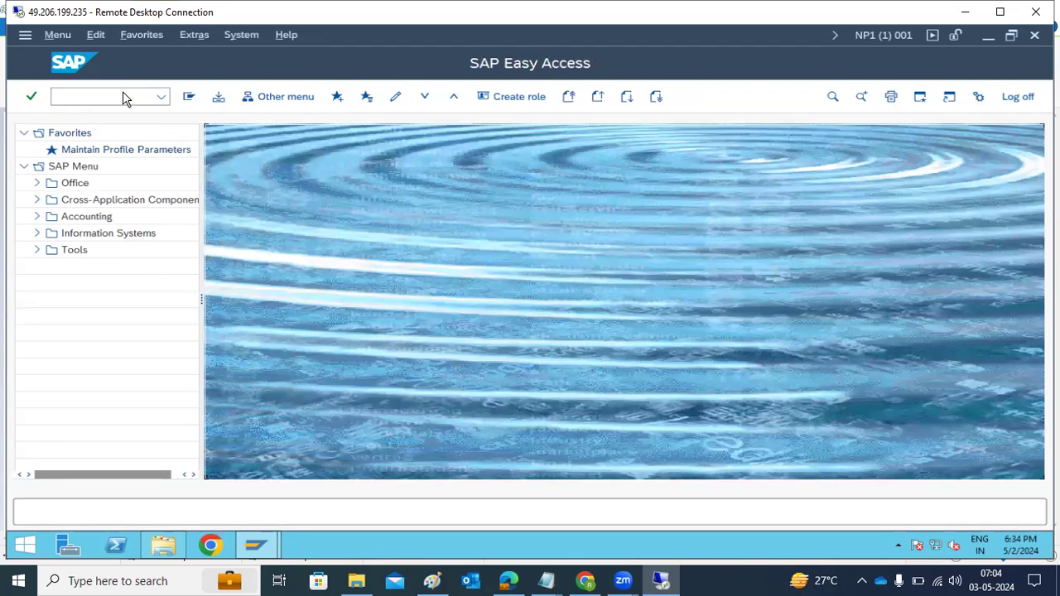
pyautogui.click(124, 93)
pyautogui.write('sm36')
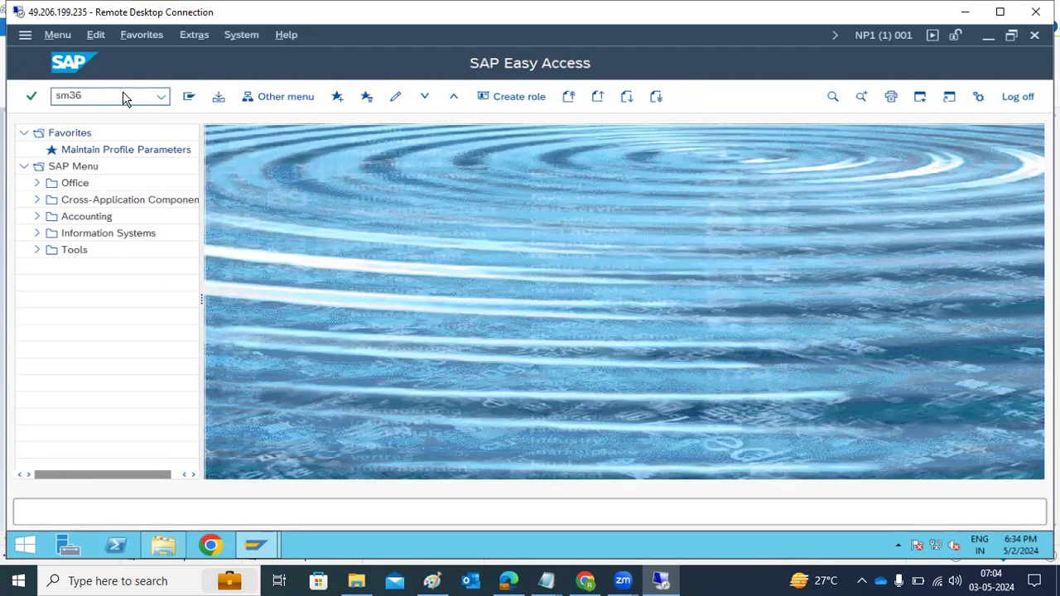
pyautogui.press('Return')
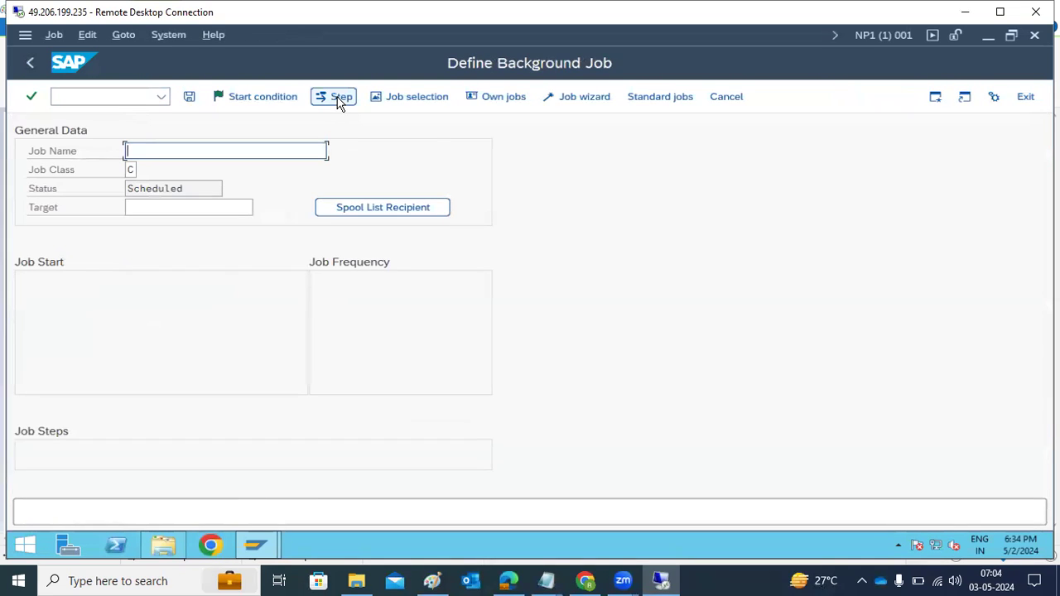
pyautogui.click(337, 99)
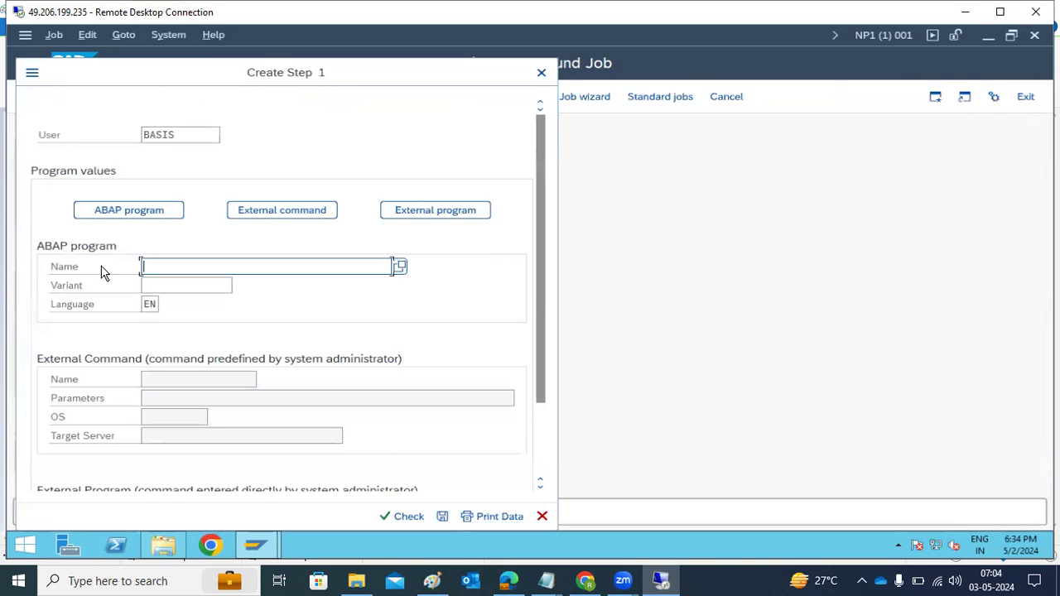
pyautogui.scroll(-2, 108, 294)
pyautogui.scroll(-3, 107, 294)
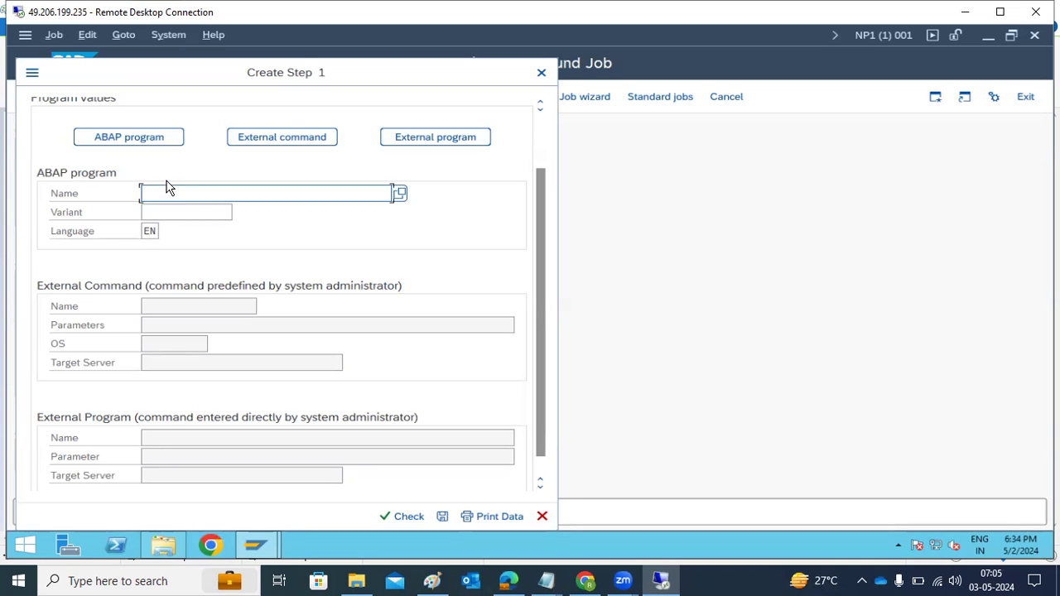
pyautogui.click(185, 214)
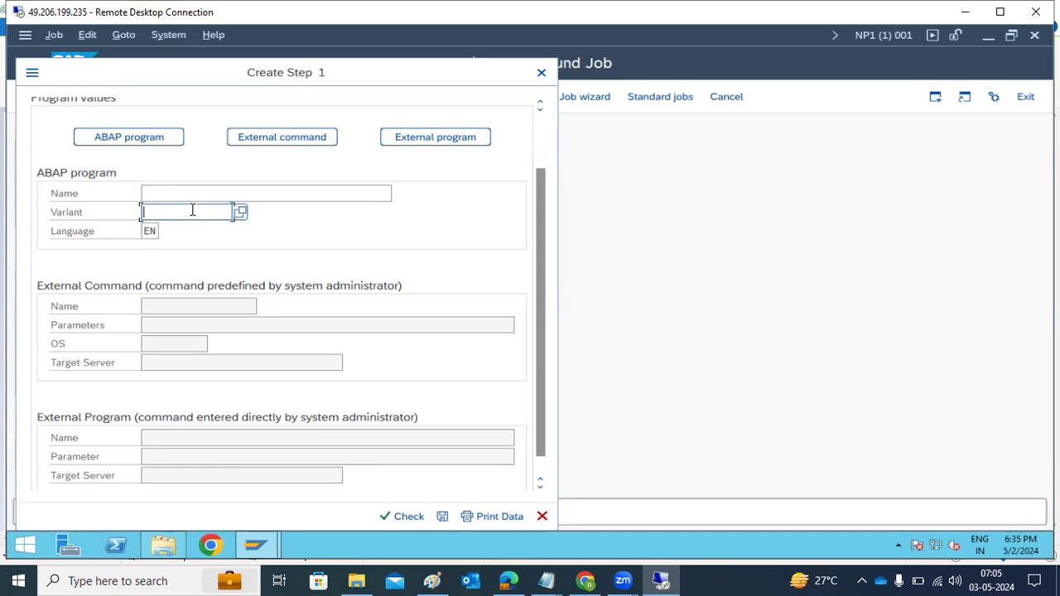
pyautogui.click(195, 195)
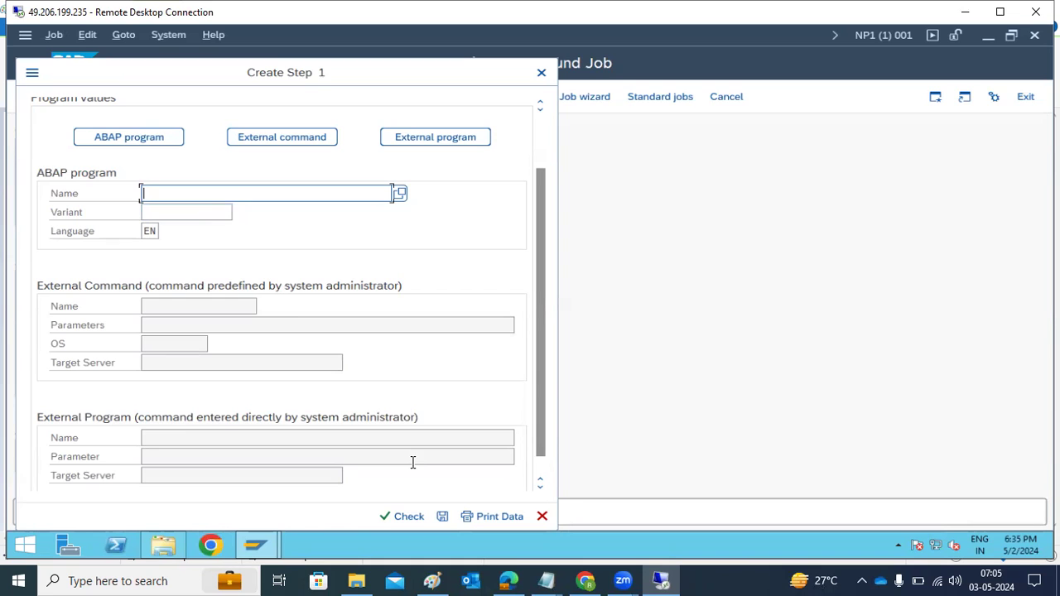
pyautogui.click(540, 518)
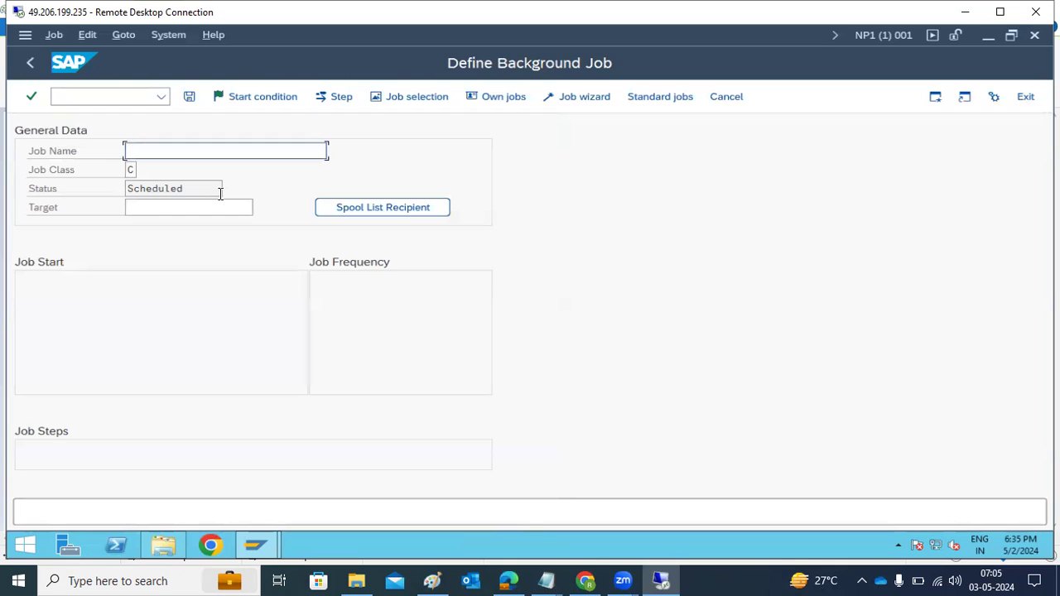
# Name the background job JOB2 and save a job step that runs ABAP program RS5ADRCL without a variant
pyautogui.write('JOB2')
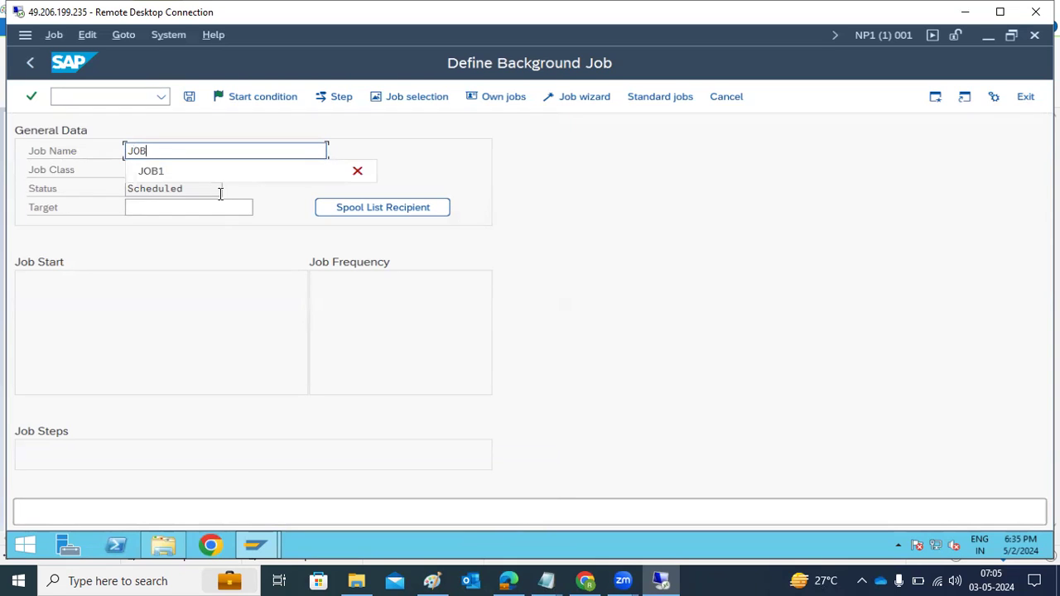
pyautogui.click(351, 105)
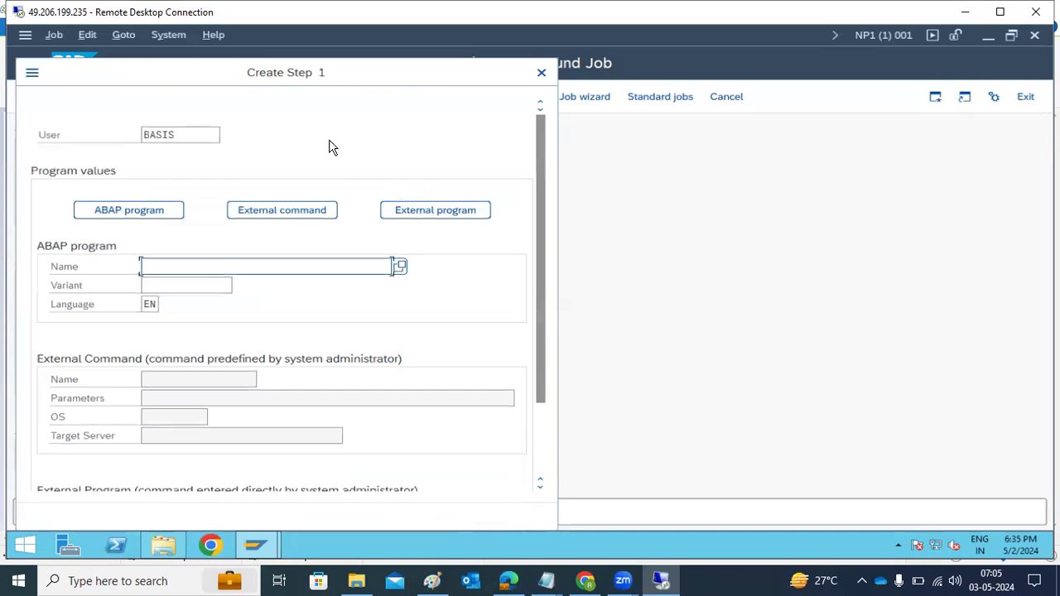
pyautogui.click(184, 263)
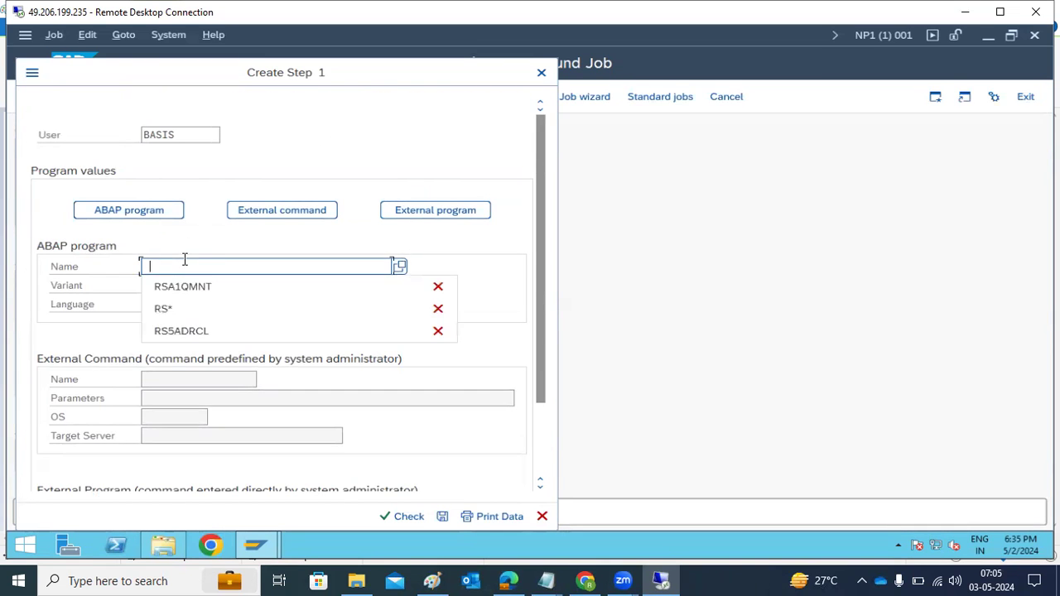
pyautogui.click(157, 331)
pyautogui.click(167, 285)
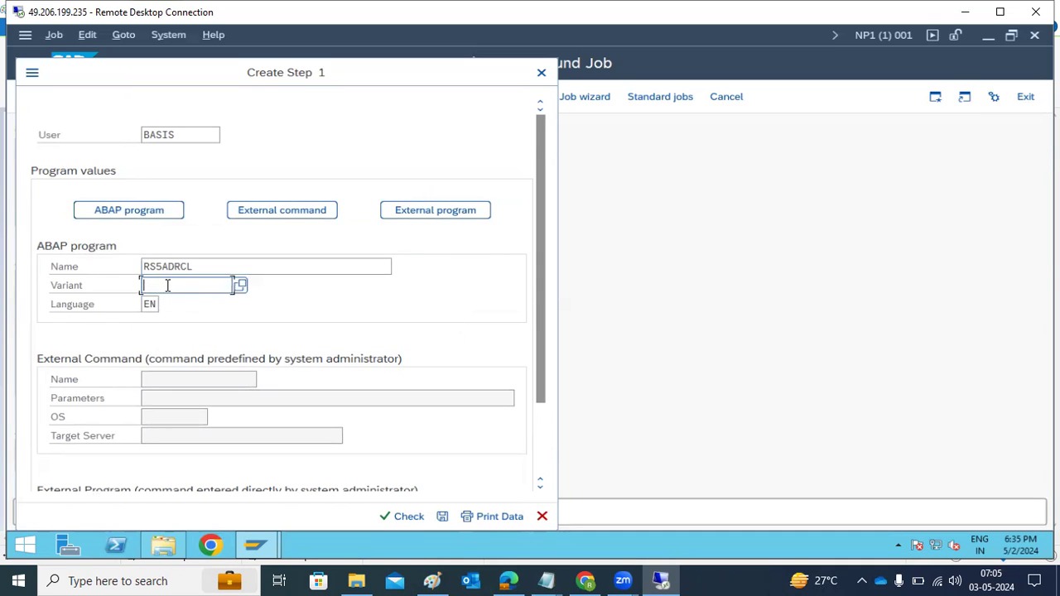
pyautogui.click(443, 517)
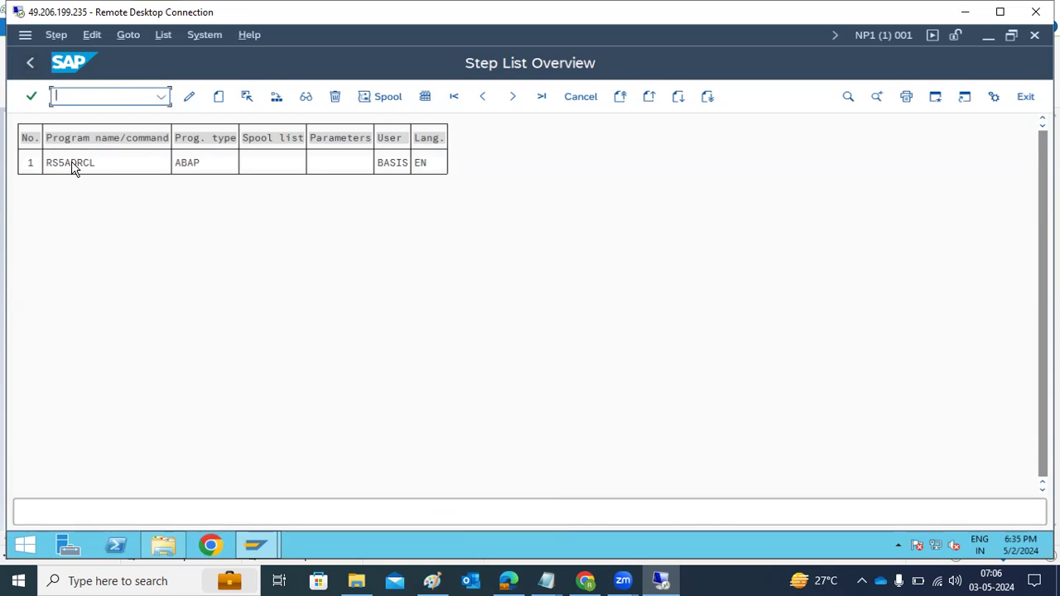
pyautogui.click(33, 66)
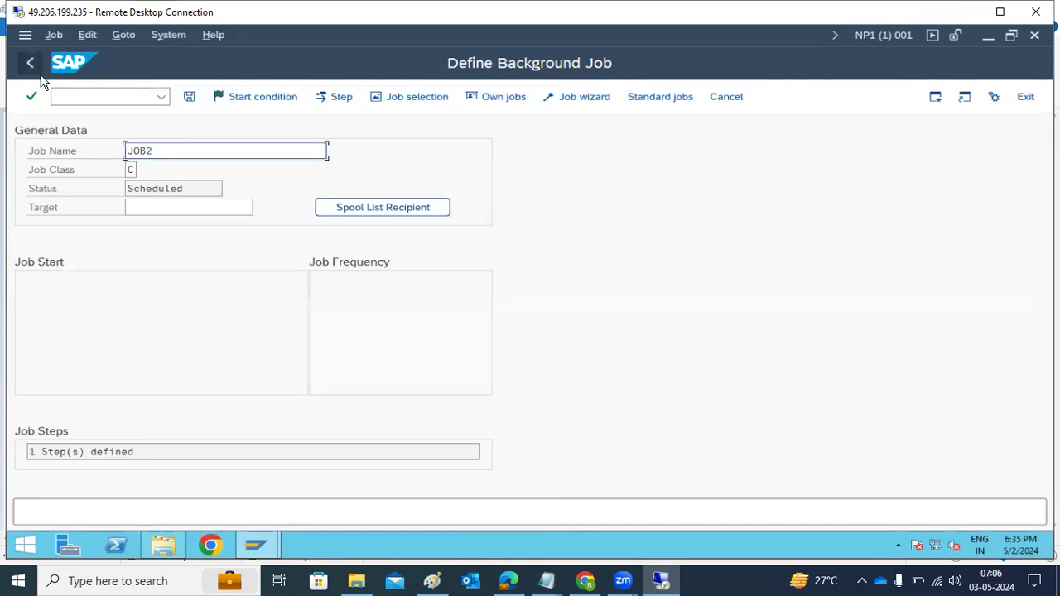
# Schedule JOB2 to start immediately with a daily period, and save the job
pyautogui.click(252, 102)
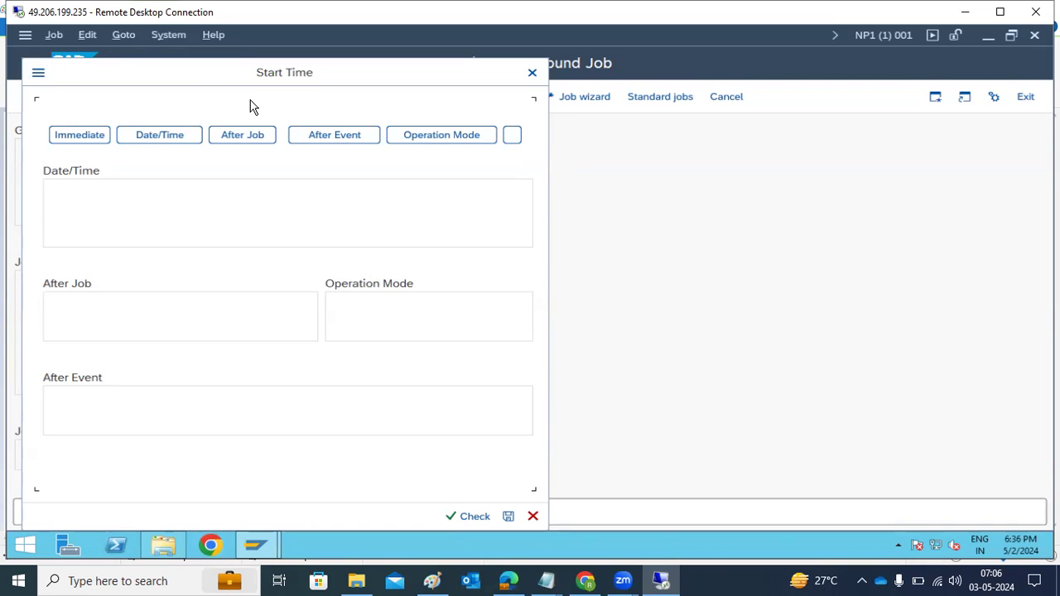
pyautogui.click(94, 135)
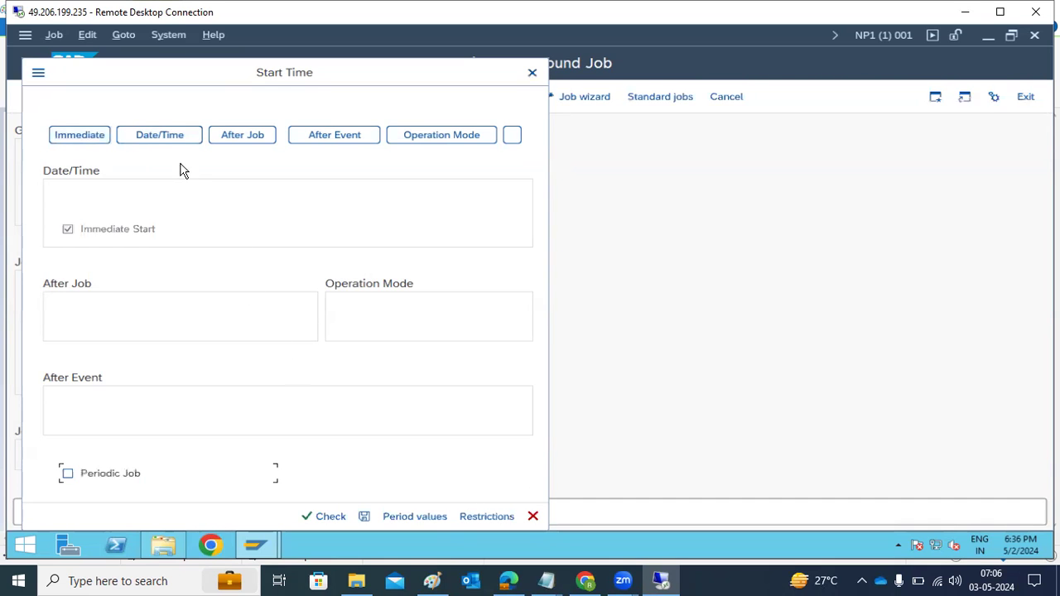
pyautogui.click(402, 517)
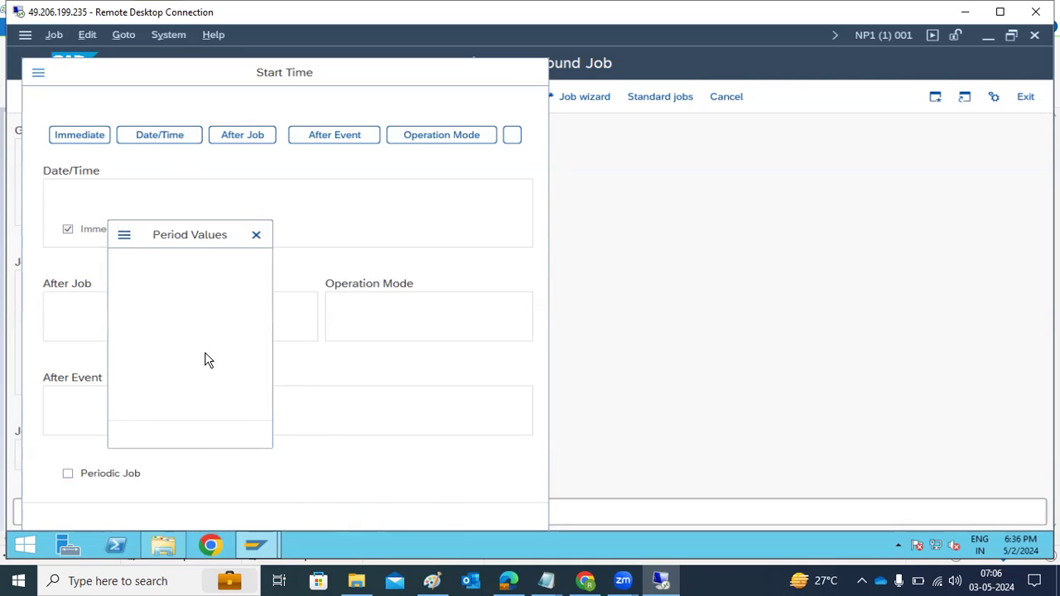
pyautogui.click(190, 317)
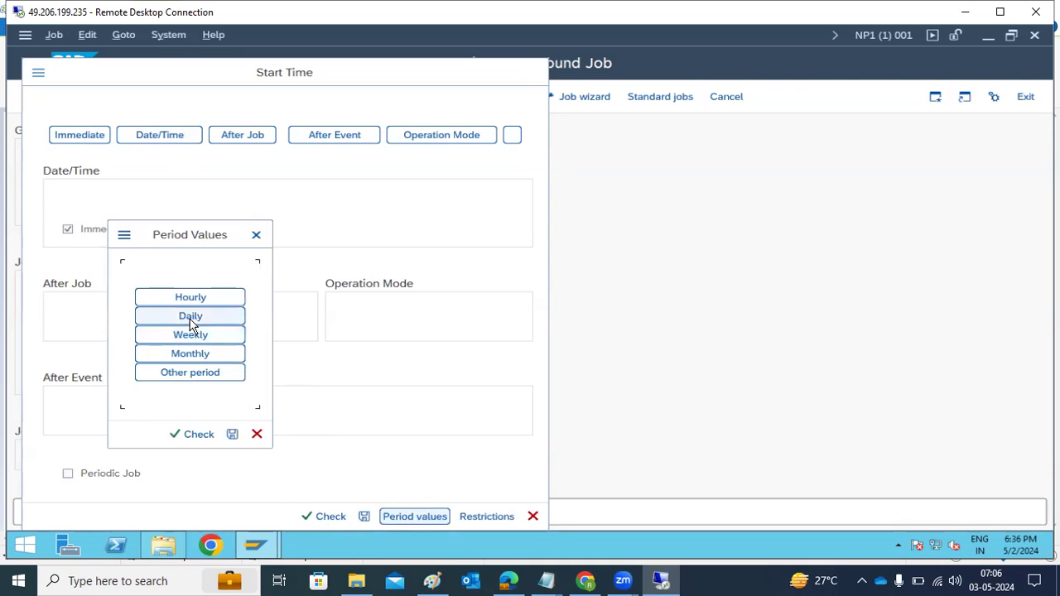
pyautogui.click(233, 435)
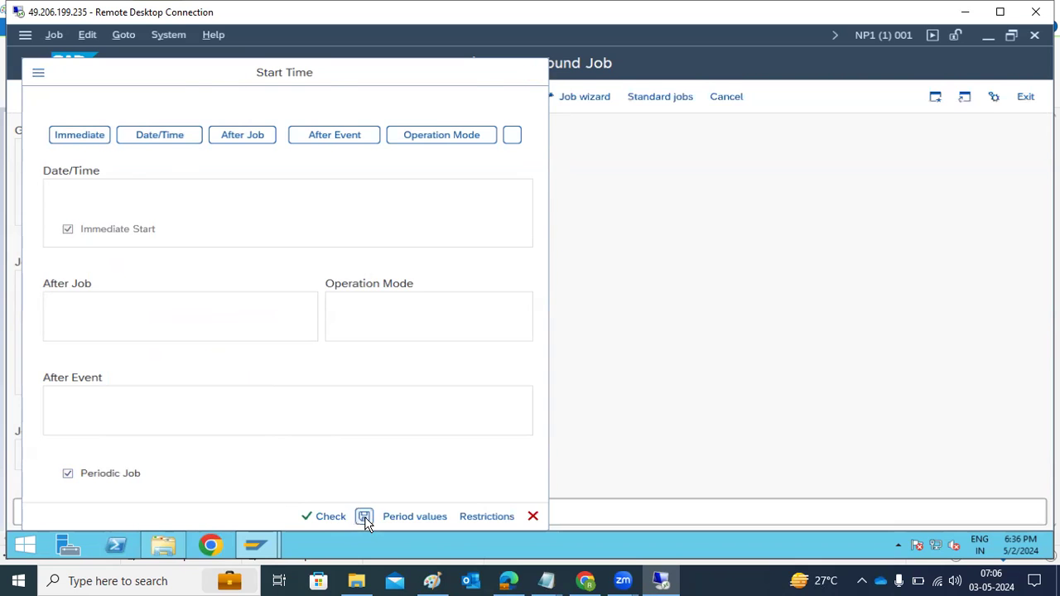
pyautogui.click(365, 516)
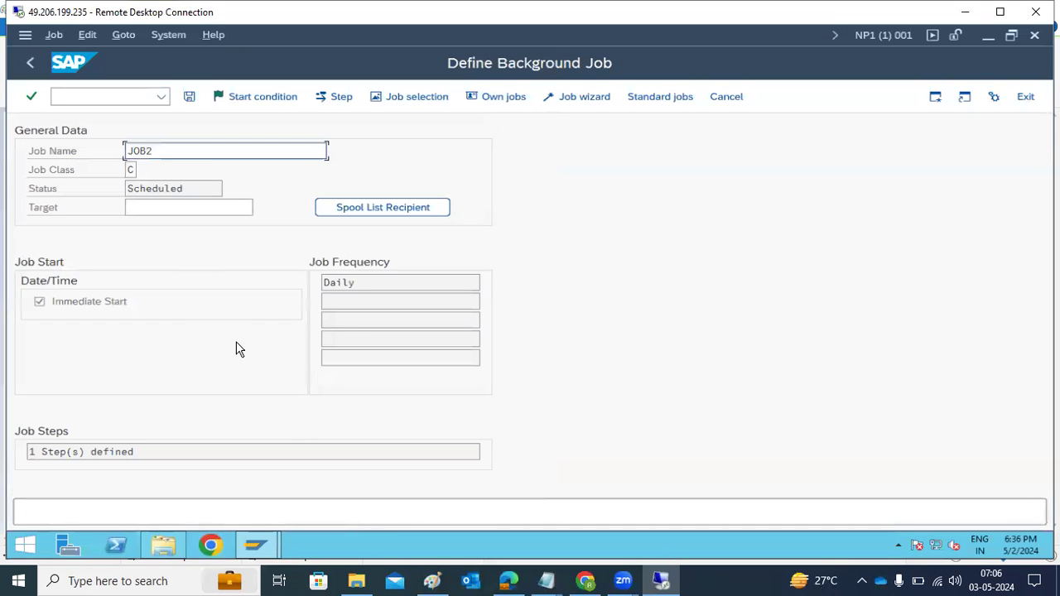
pyautogui.moveTo(360, 282); pyautogui.dragTo(346, 283)
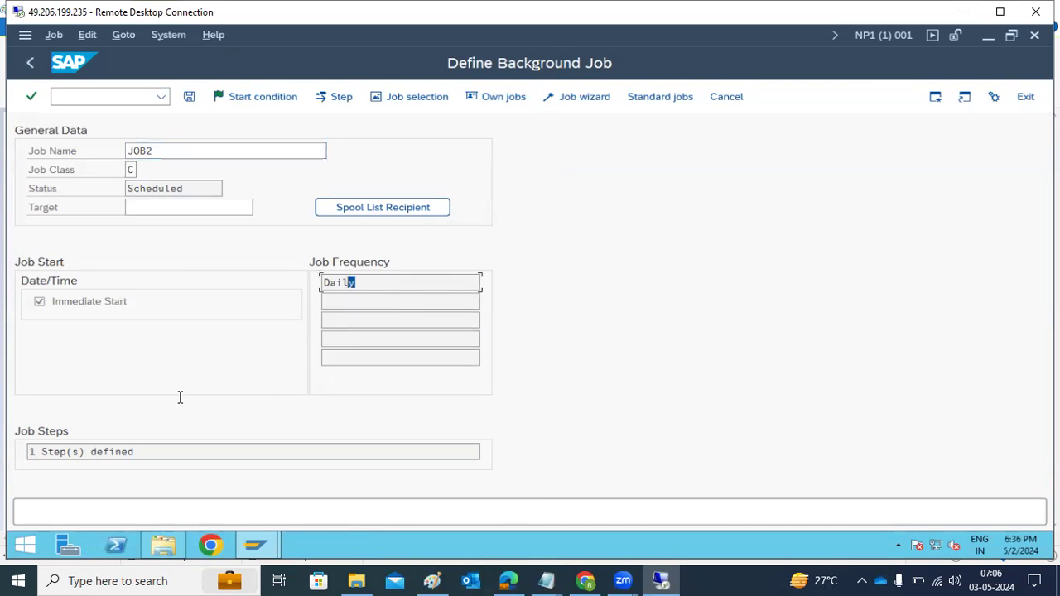
pyautogui.click(194, 101)
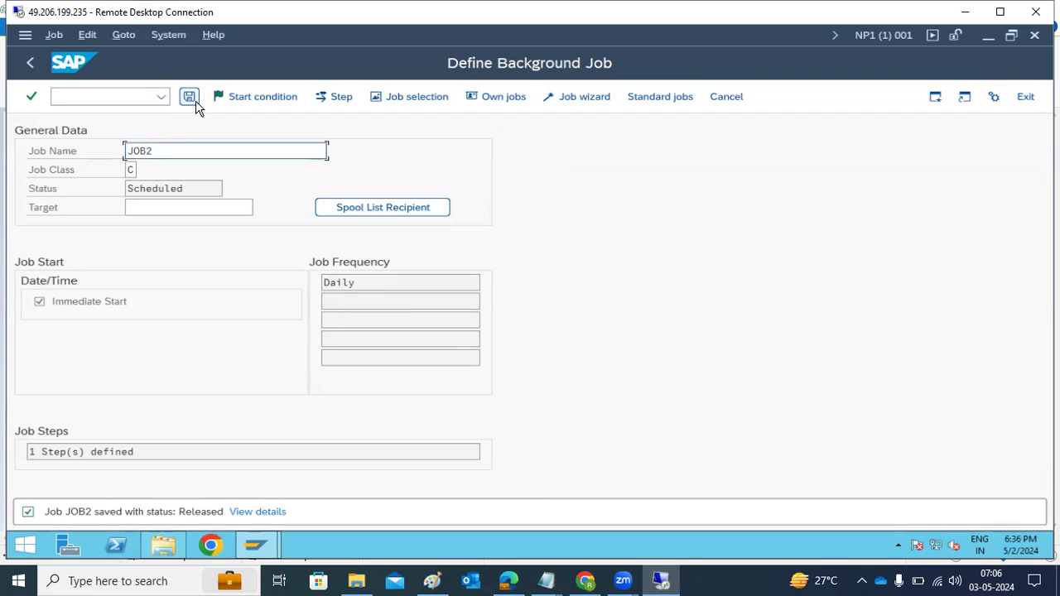
# Switch to transaction SM37 and list the background jobs of user BASIS with job name *
pyautogui.click(131, 96)
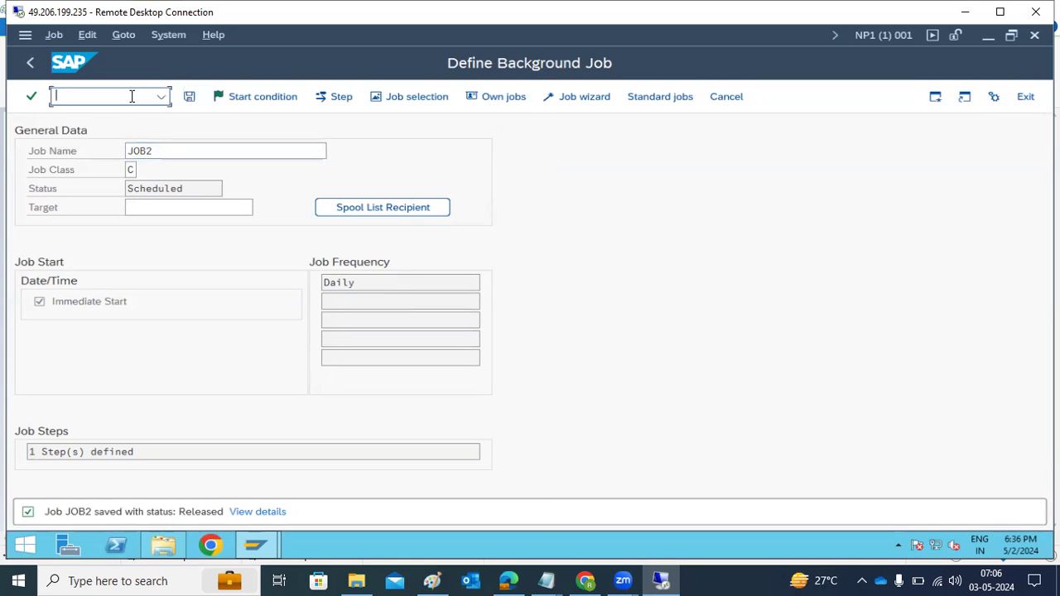
pyautogui.write('/nsm37')
pyautogui.press('Return')
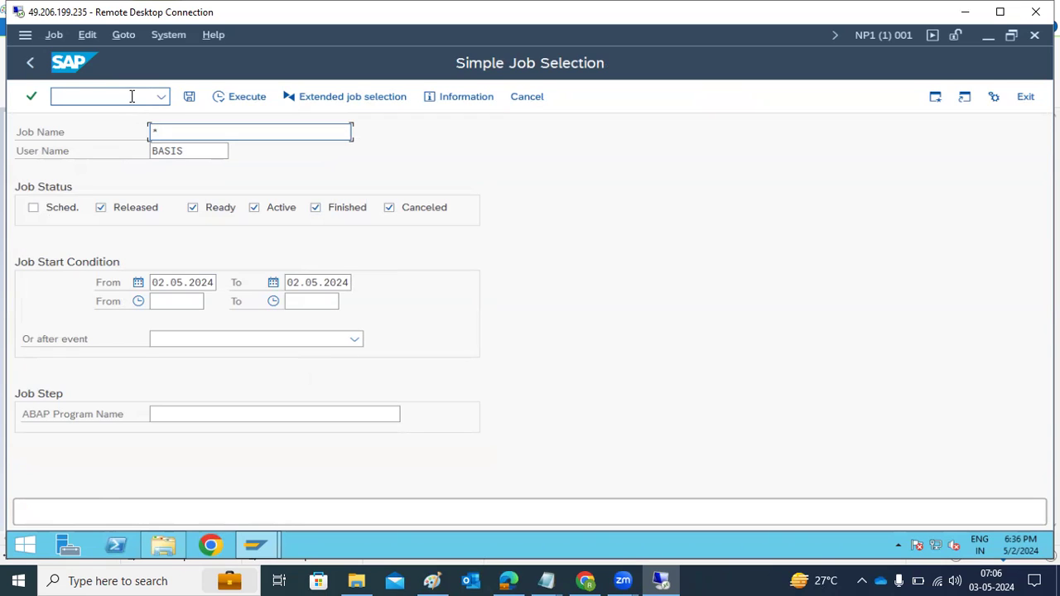
pyautogui.click(244, 97)
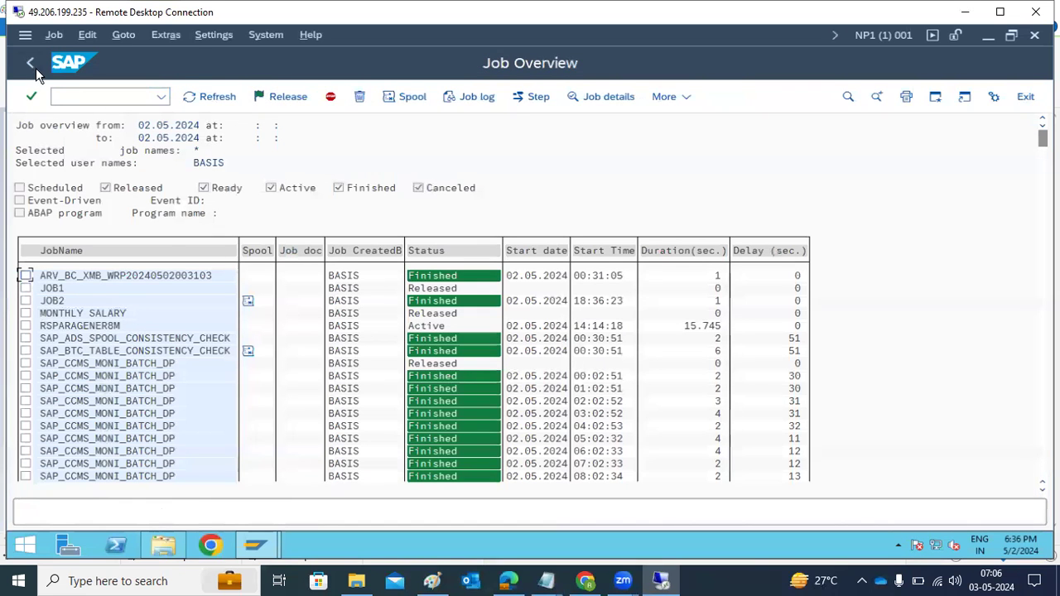
# Go back to the job selection and restrict the job overview to job name JOB2
pyautogui.click(36, 63)
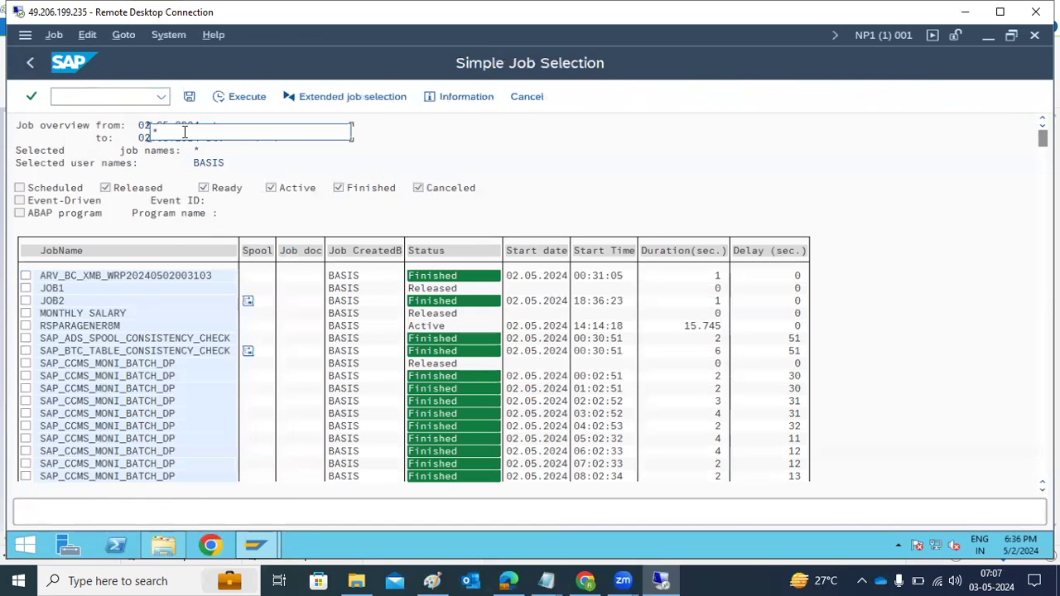
pyautogui.click(184, 132)
pyautogui.write('JOB2')
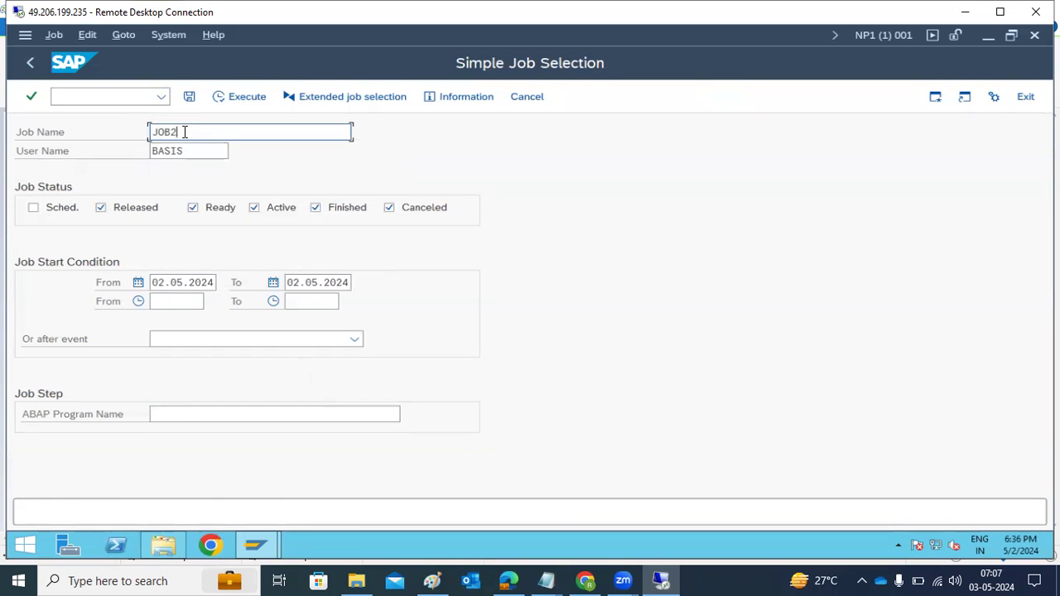
pyautogui.click(239, 100)
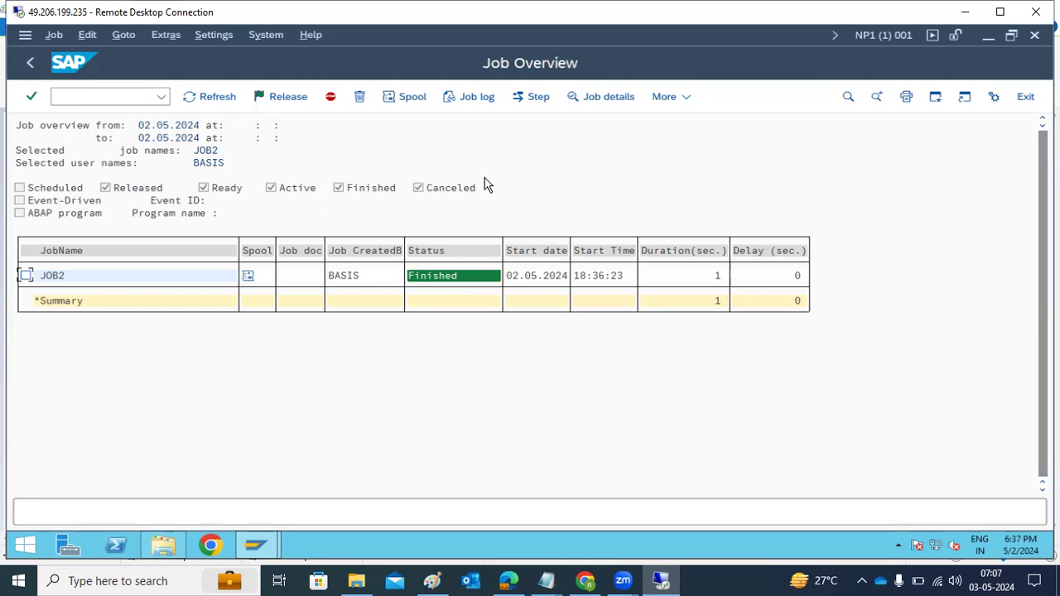
# Leave the job overview for the SAP Easy Access screen and open transaction SM50
pyautogui.click(28, 66)
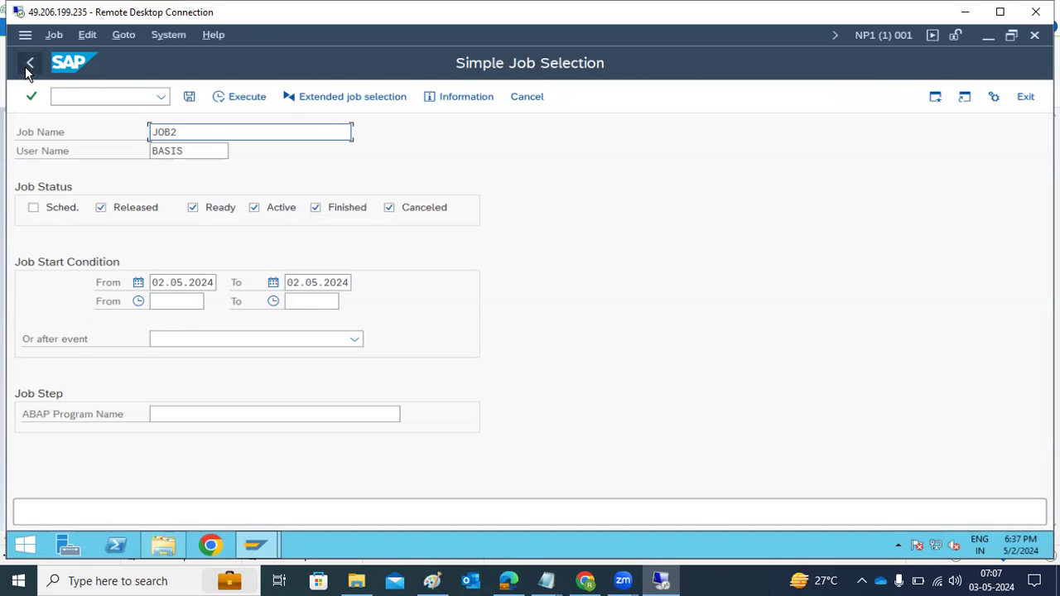
pyautogui.click(26, 71)
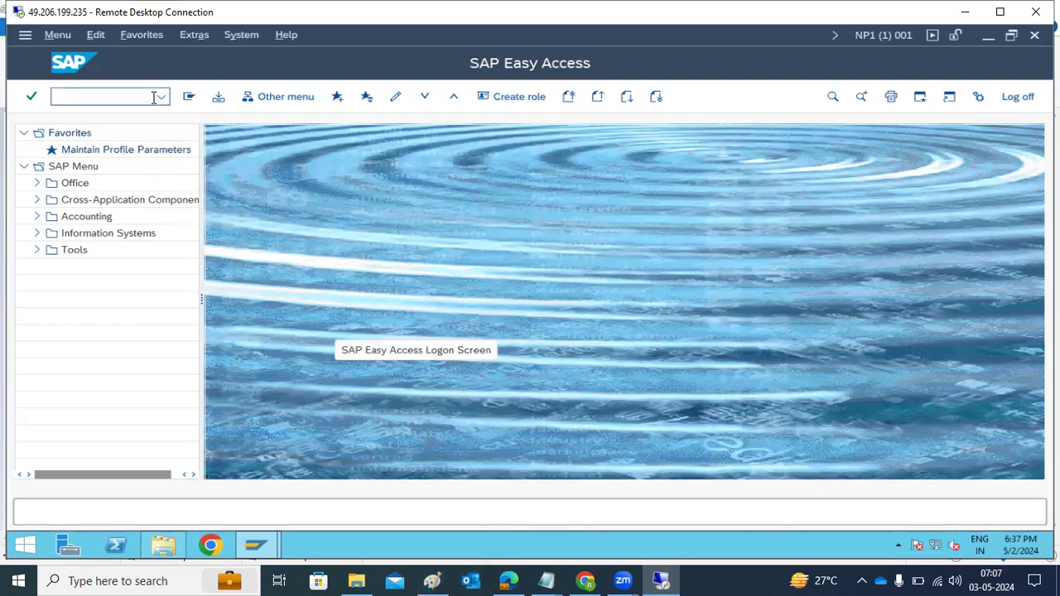
pyautogui.write('sm50')
pyautogui.press('Return')
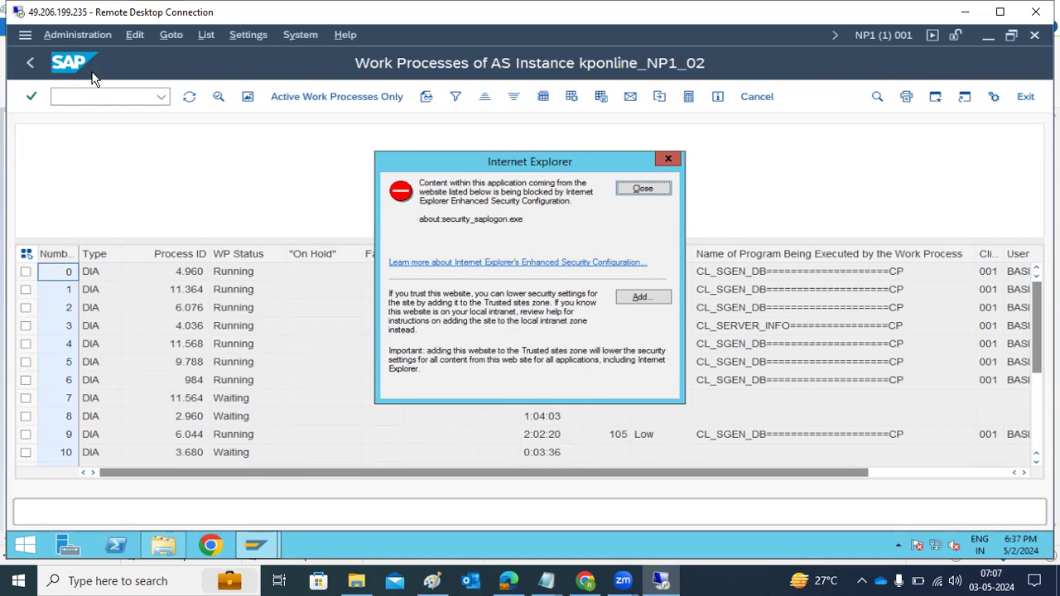
# Dismiss the Internet Explorer security message and leave the work process overview for the SAP Easy Access screen
pyautogui.click(642, 189)
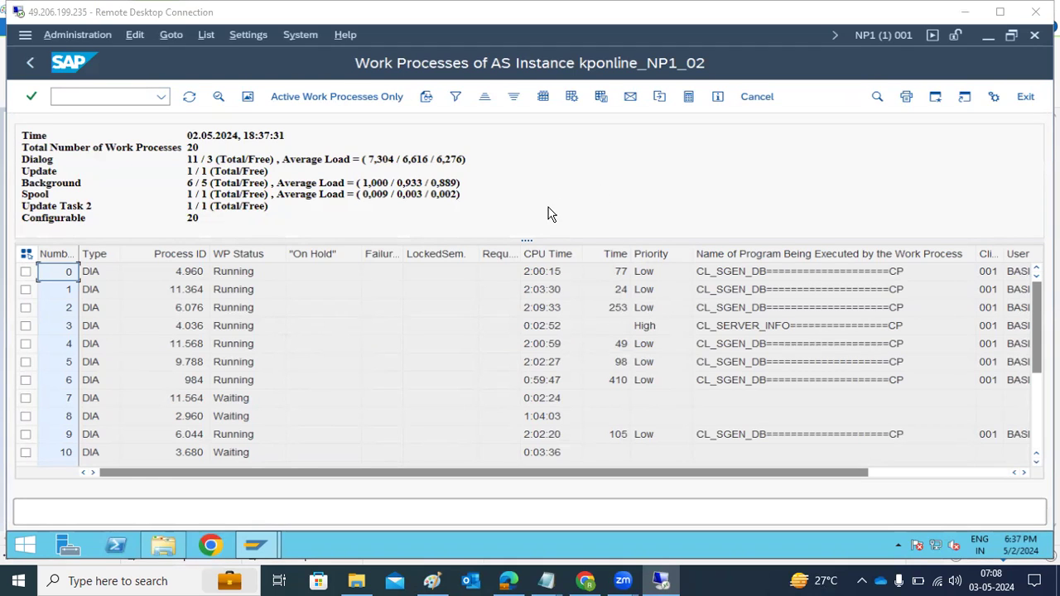
pyautogui.click(39, 57)
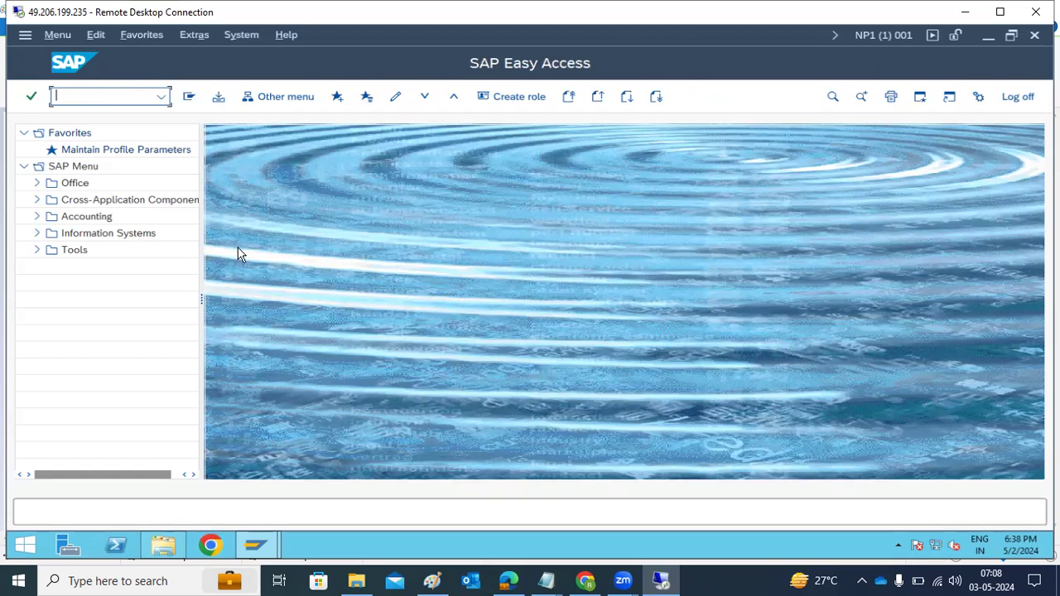
# Switch to Paint and extend the MESSAGE SERVER line of the notes with ": load balencing SMMS"
pyautogui.click(425, 578)
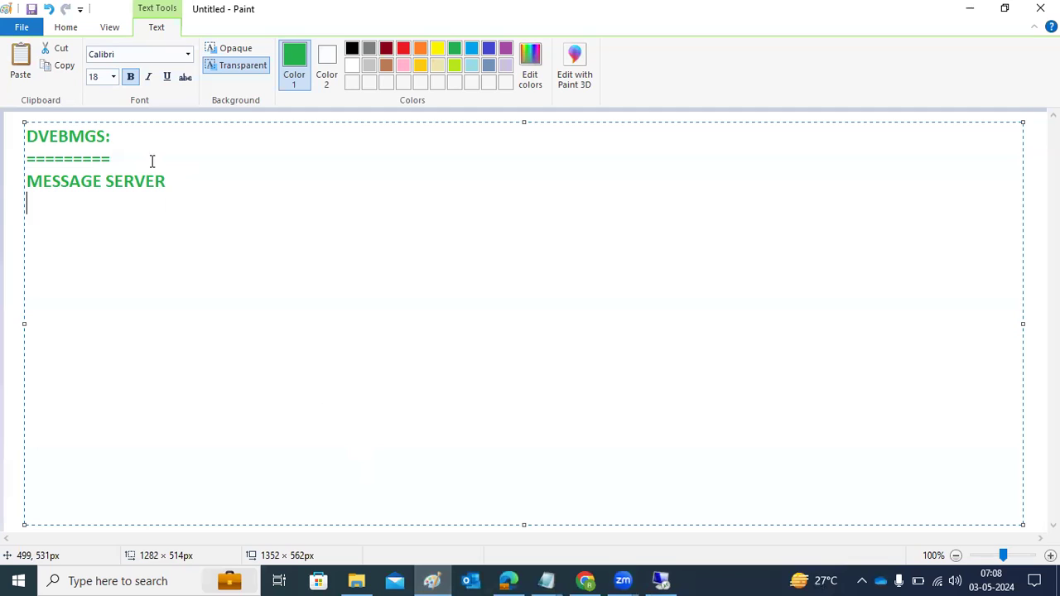
pyautogui.click(200, 181)
pyautogui.write(': load bal')
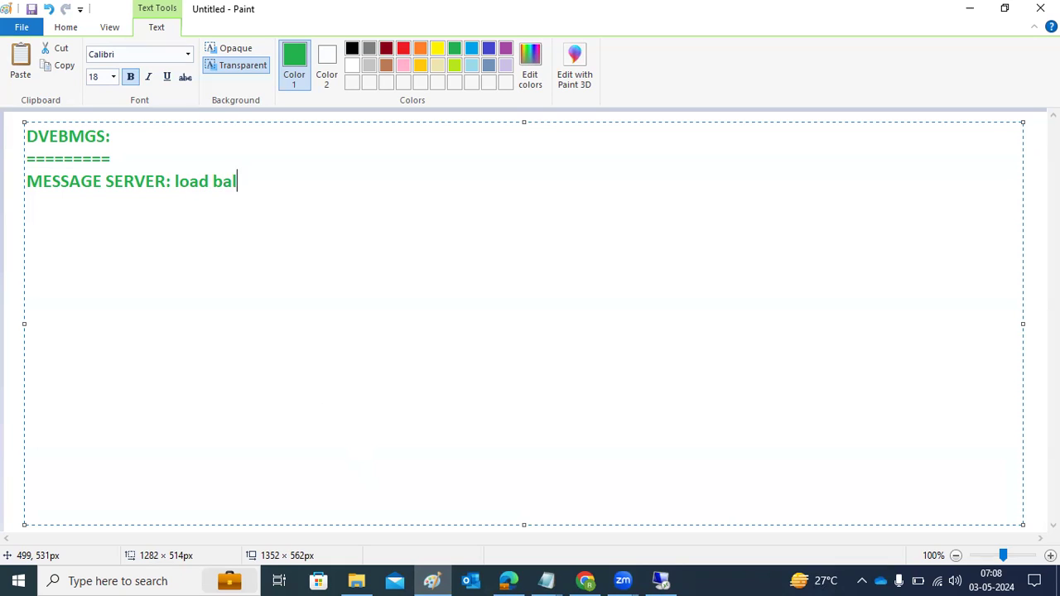
pyautogui.write('encing SMMS')
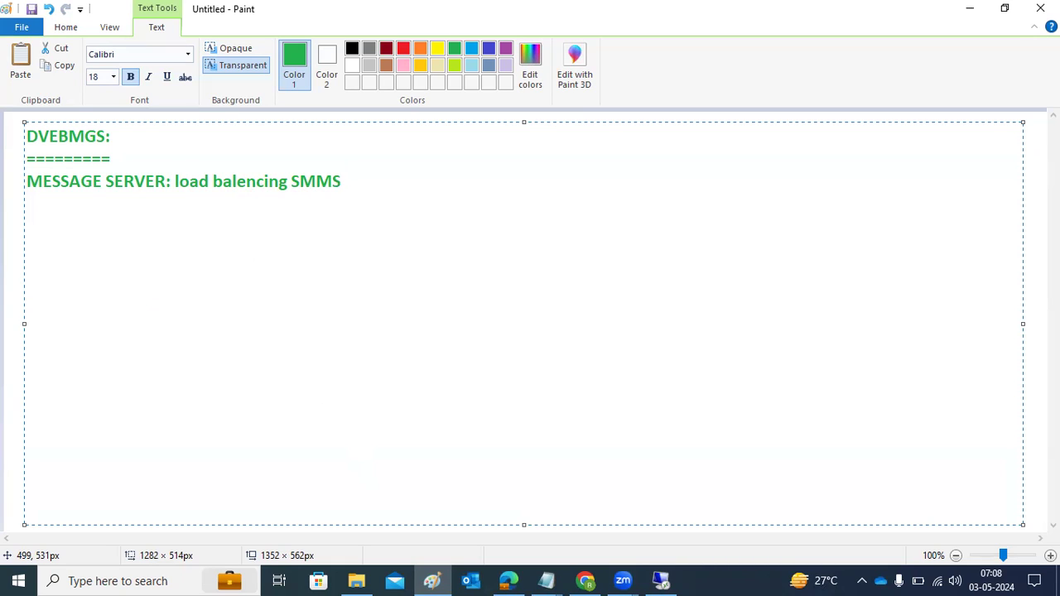
pyautogui.press('Return')
pyautogui.click(18, 203)
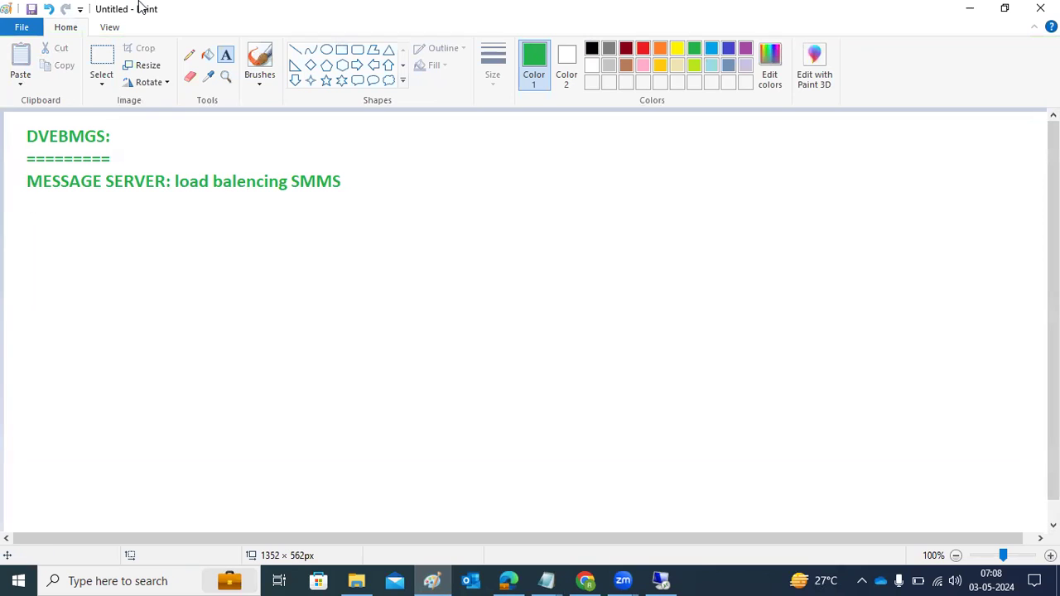
# Draw a green rounded rectangle about 105 × 51 px beside the notes and two larger ones side by side below it
pyautogui.click(357, 50)
pyautogui.moveTo(606, 142); pyautogui.dragTo(690, 182)
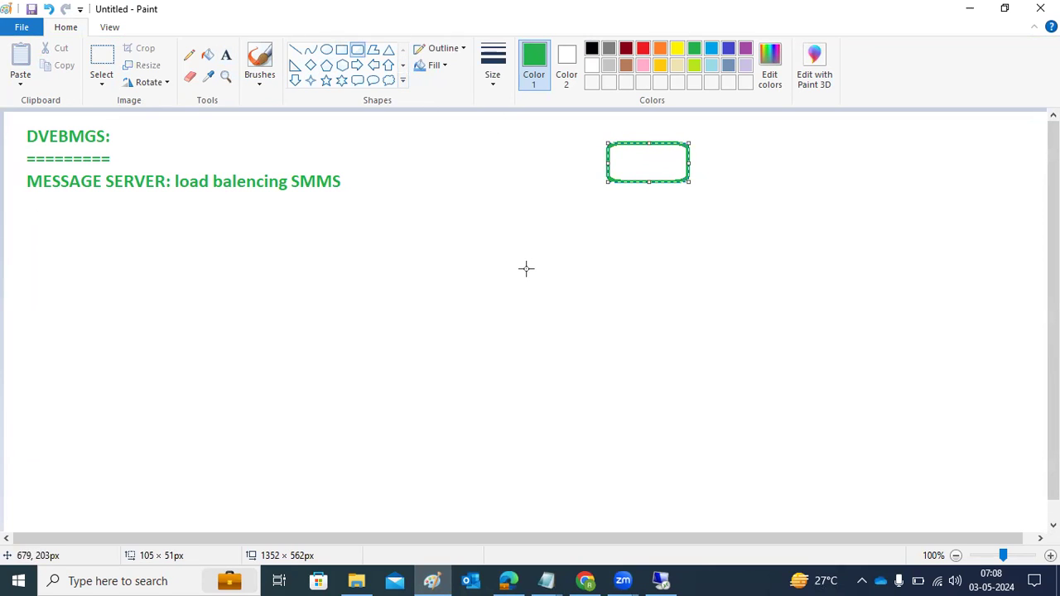
pyautogui.moveTo(488, 252); pyautogui.dragTo(619, 335)
pyautogui.moveTo(703, 252); pyautogui.dragTo(833, 333)
pyautogui.click(726, 319)
# Connect the small upper box to each of the two lower boxes with straight green lines
pyautogui.click(294, 50)
pyautogui.moveTo(666, 176); pyautogui.dragTo(615, 254)
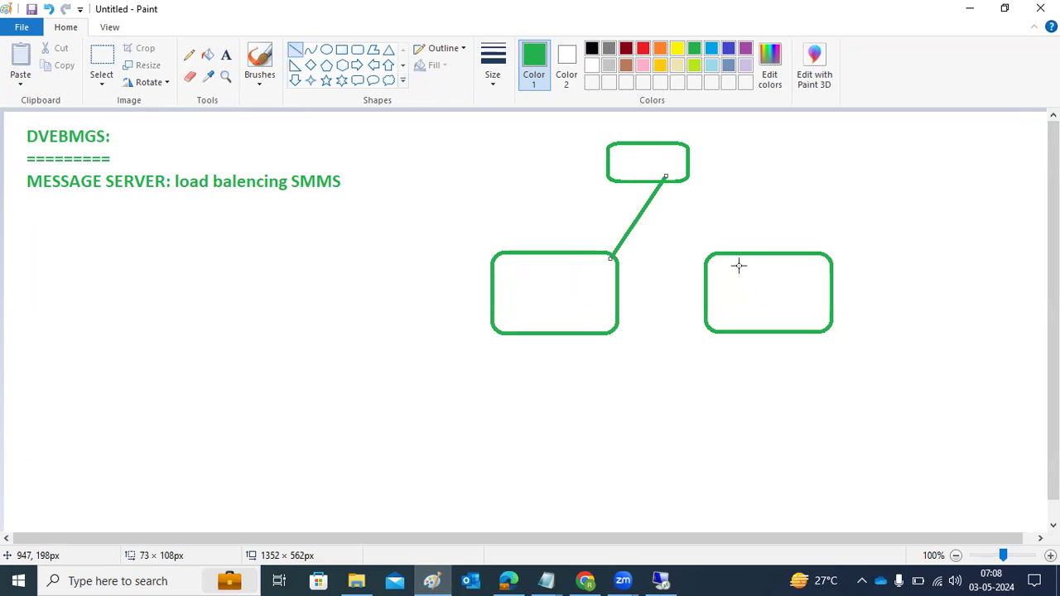
pyautogui.moveTo(740, 251); pyautogui.dragTo(670, 179)
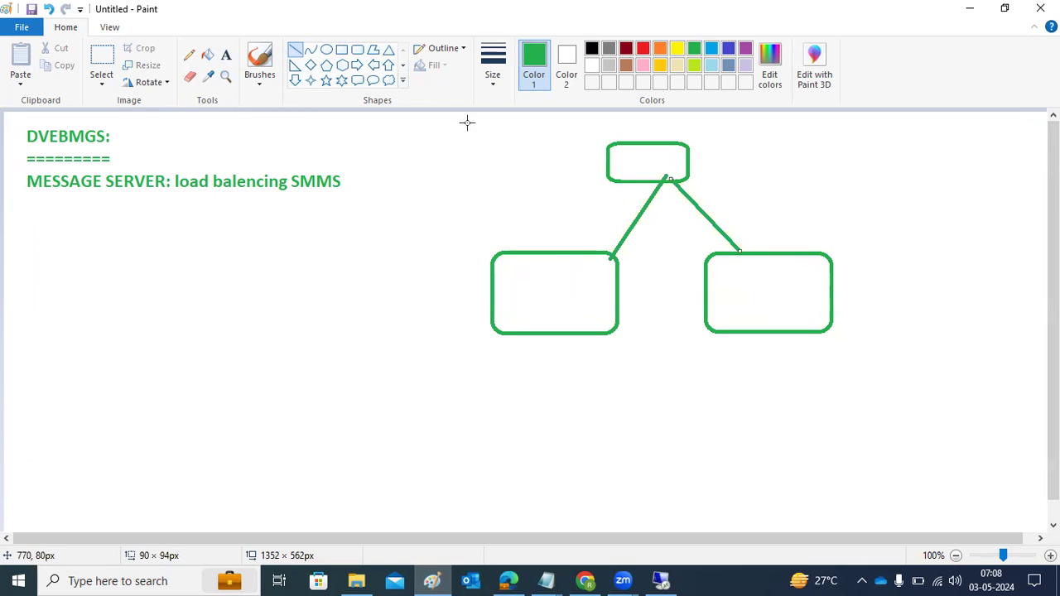
# Label the upper box ASCS and the two lower boxes Ap1 and AP2
pyautogui.click(226, 54)
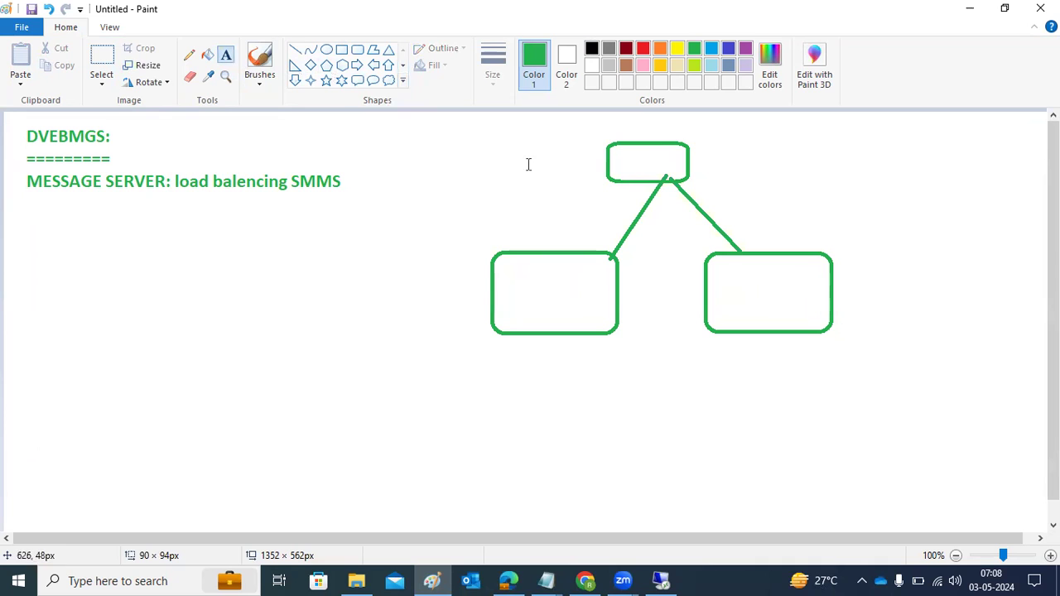
pyautogui.click(622, 162)
pyautogui.write('ASCS')
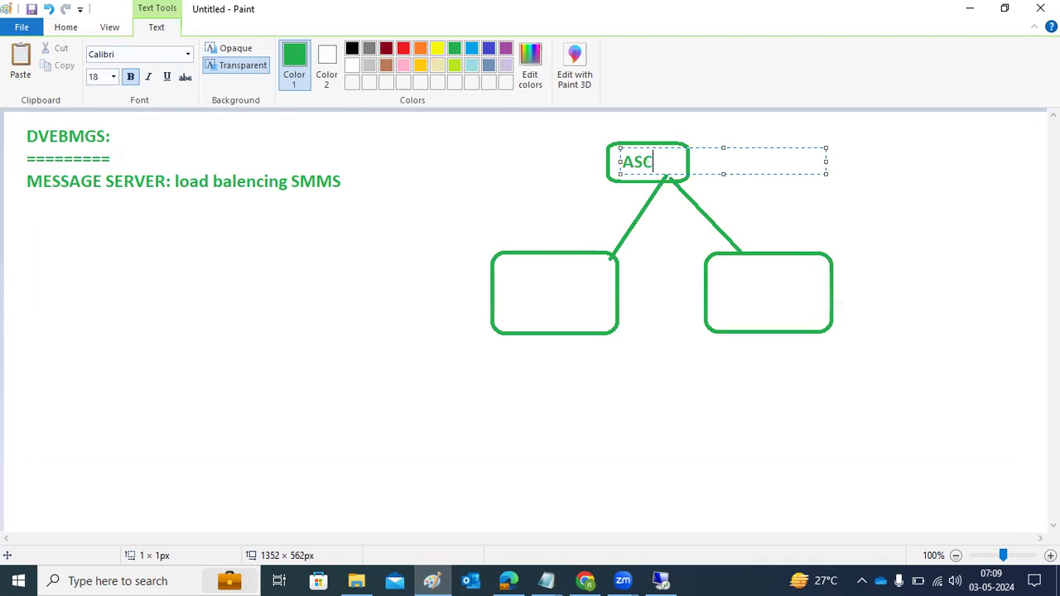
pyautogui.click(526, 290)
pyautogui.click(528, 289)
pyautogui.write('Ap1')
pyautogui.click(753, 291)
pyautogui.click(754, 292)
pyautogui.write('AP2')
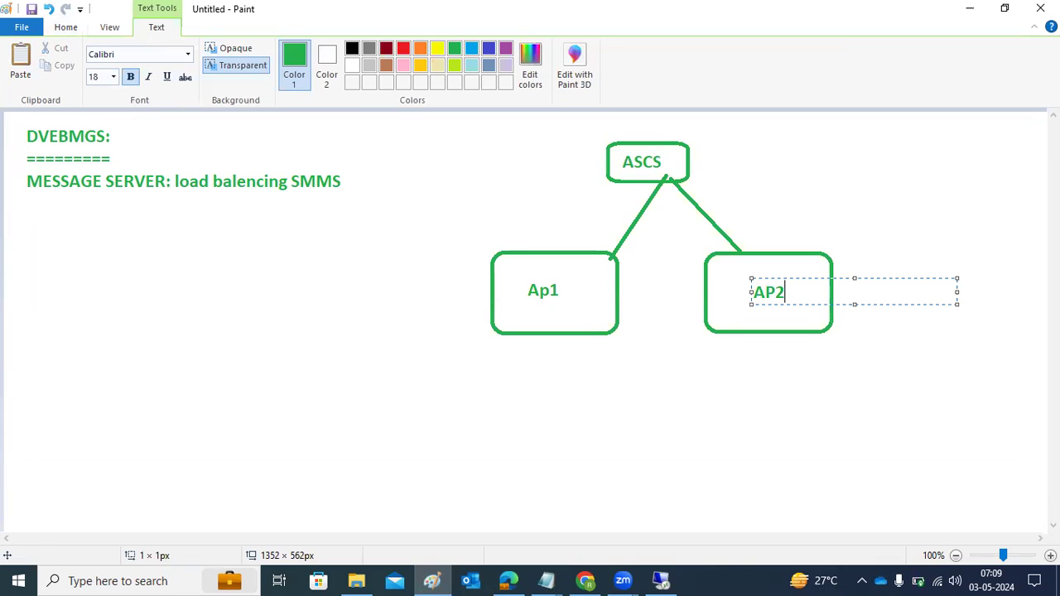
pyautogui.click(513, 395)
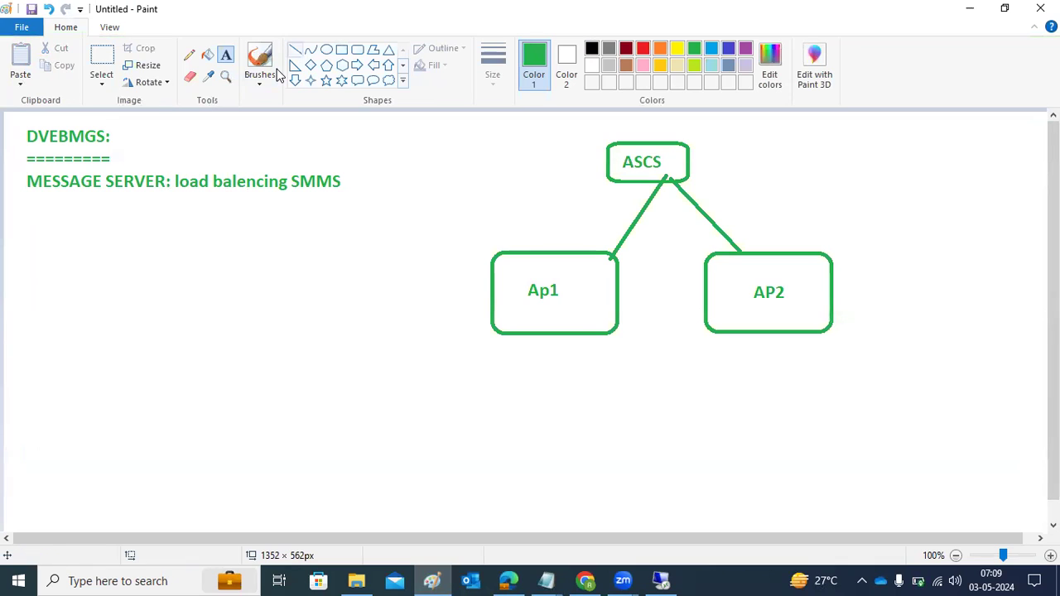
# Draw a straight line about 50 × 188 px from above the Ap1 box down into it
pyautogui.click(295, 49)
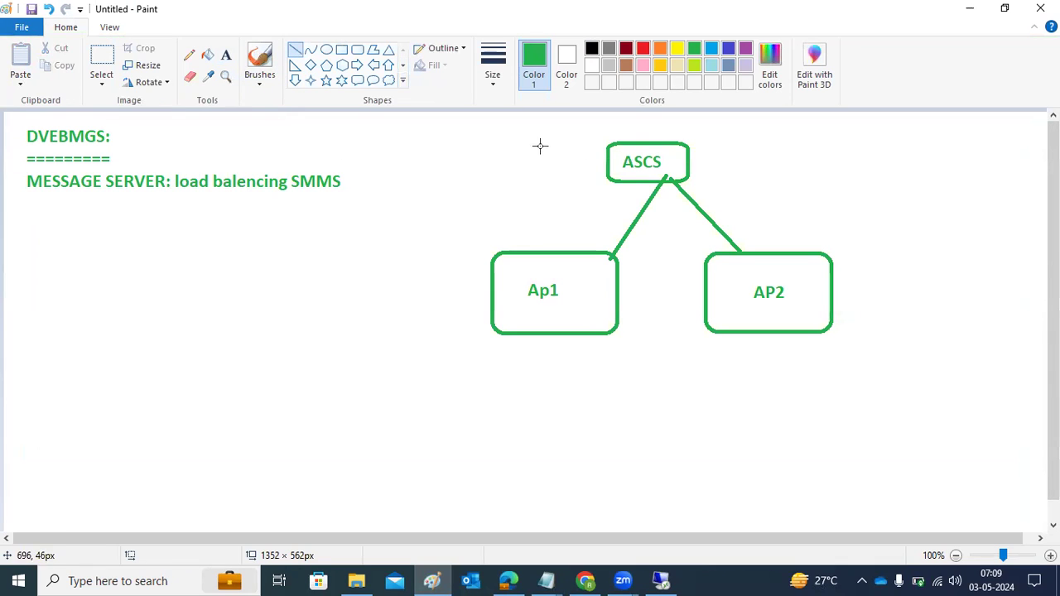
pyautogui.moveTo(512, 124); pyautogui.dragTo(551, 270)
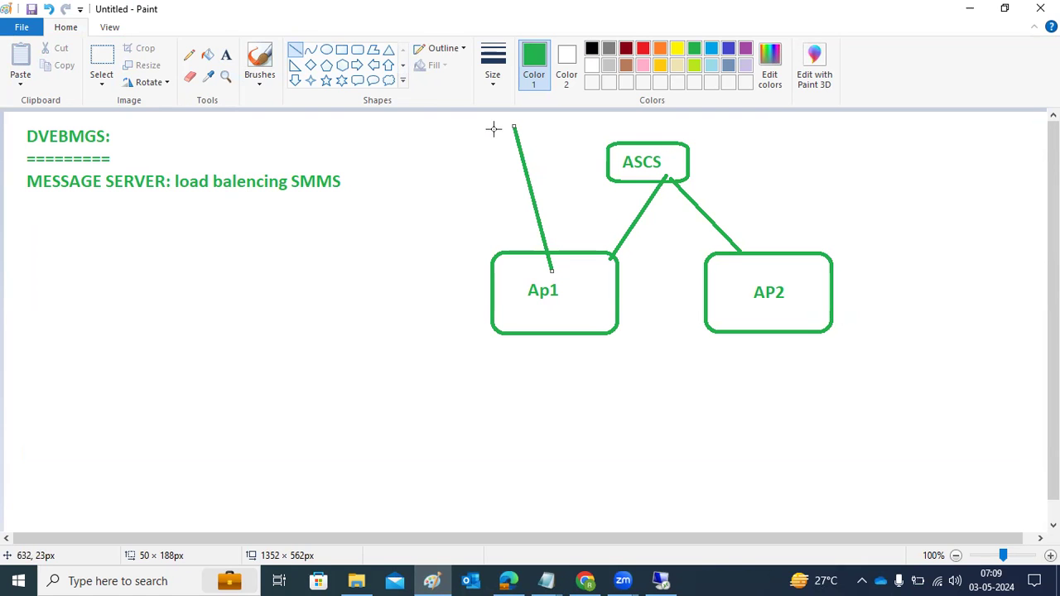
# Switch to SAP Logon 770, start a new connection entry, view its Custom Application Server parameters, and return to the system list
pyautogui.click(661, 580)
pyautogui.moveTo(255, 544)
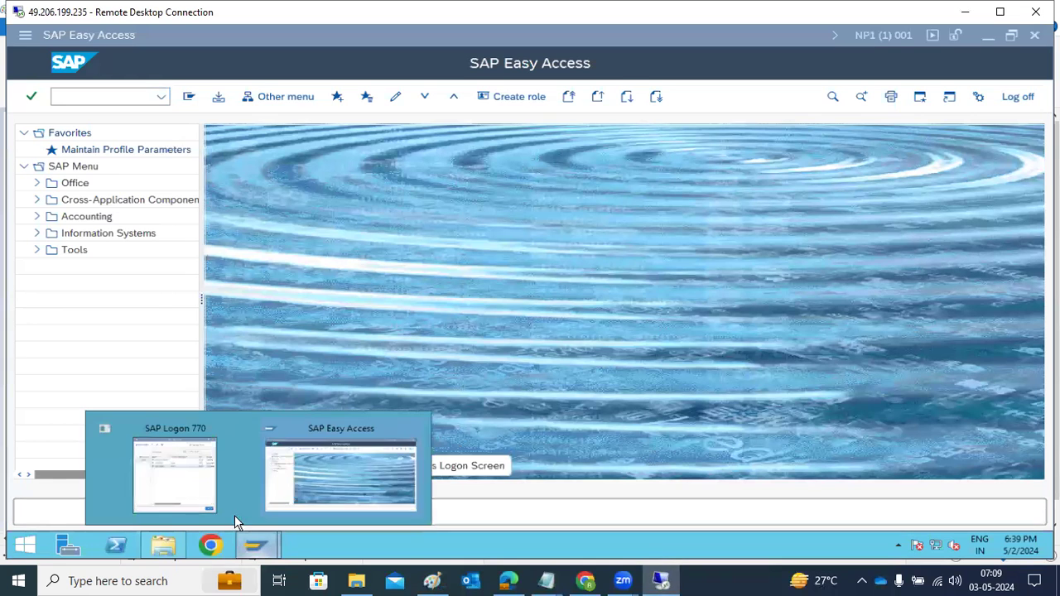
pyautogui.click(199, 480)
pyautogui.click(265, 131)
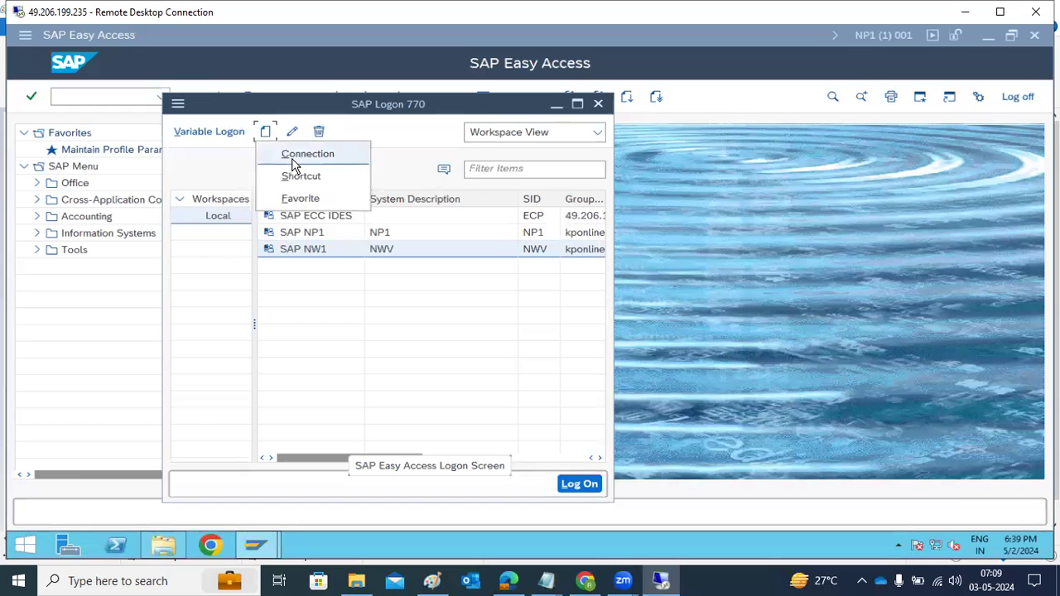
pyautogui.click(290, 157)
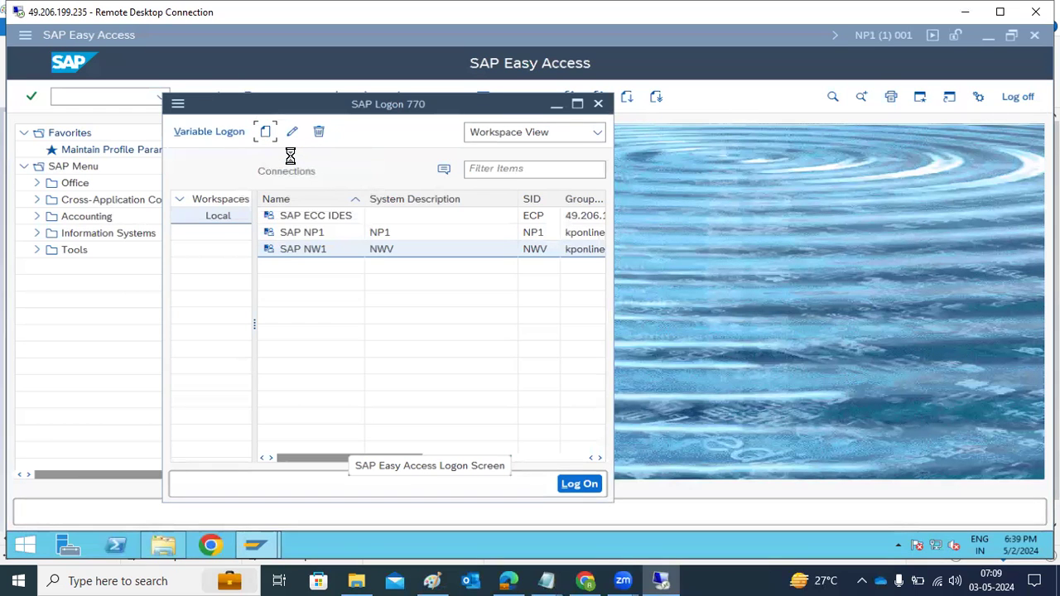
pyautogui.click(549, 512)
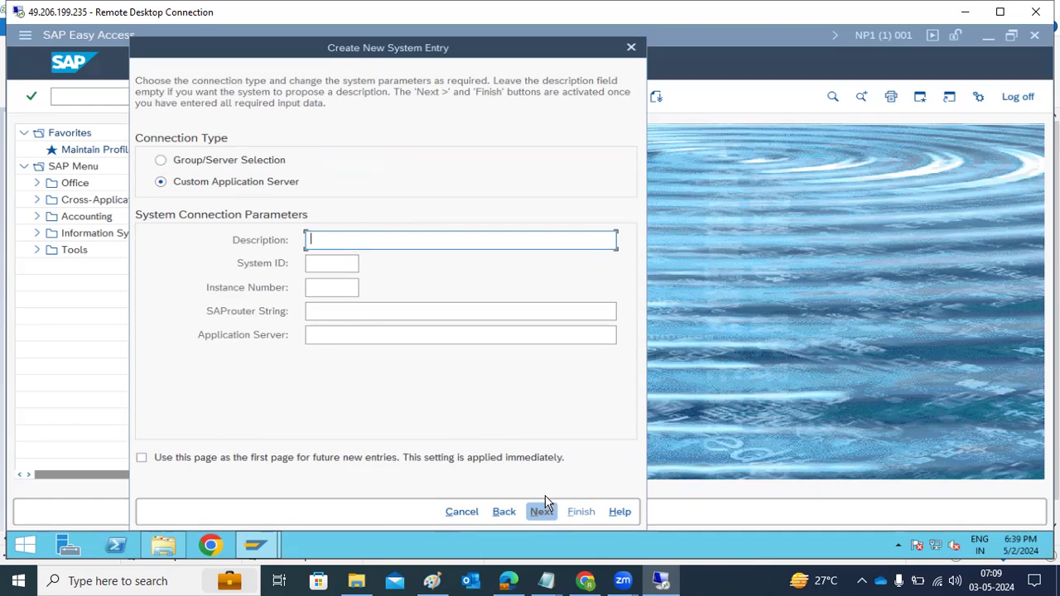
pyautogui.click(503, 511)
# Switch back to Paint and cross out the Ap1 box with two diagonal green lines
pyautogui.click(431, 571)
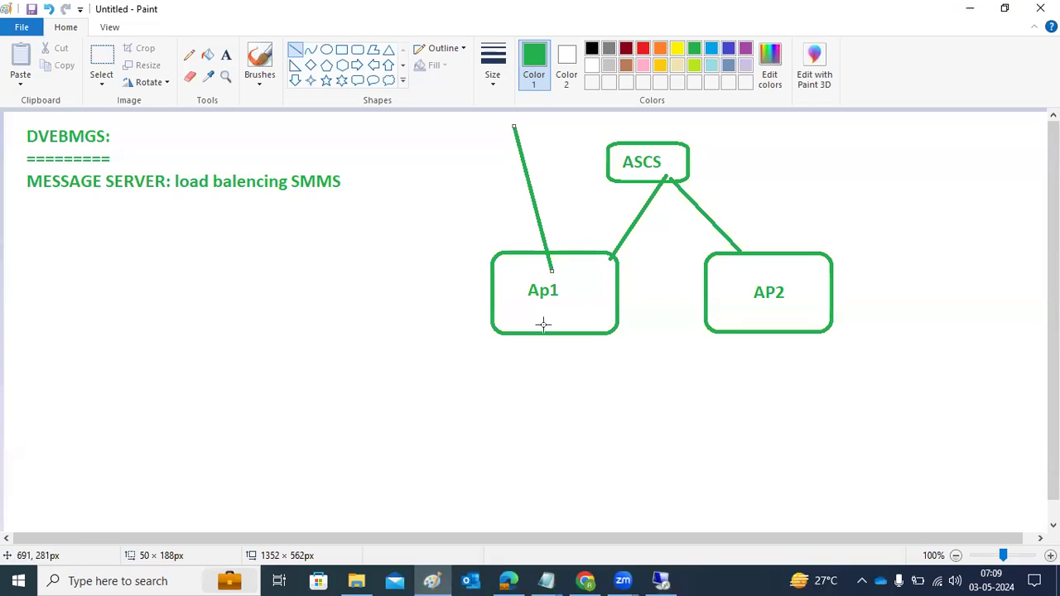
pyautogui.moveTo(569, 234); pyautogui.dragTo(505, 363)
pyautogui.moveTo(486, 250); pyautogui.dragTo(601, 340)
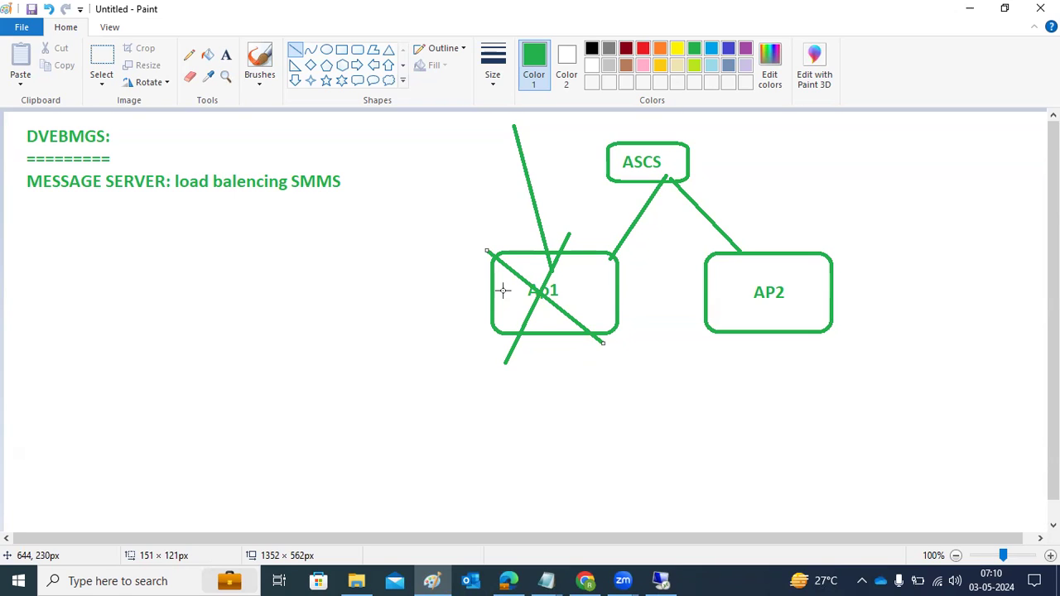
# Add a short dash about 28 px long beside the AP2 label and color it purple
pyautogui.moveTo(788, 282); pyautogui.dragTo(813, 279)
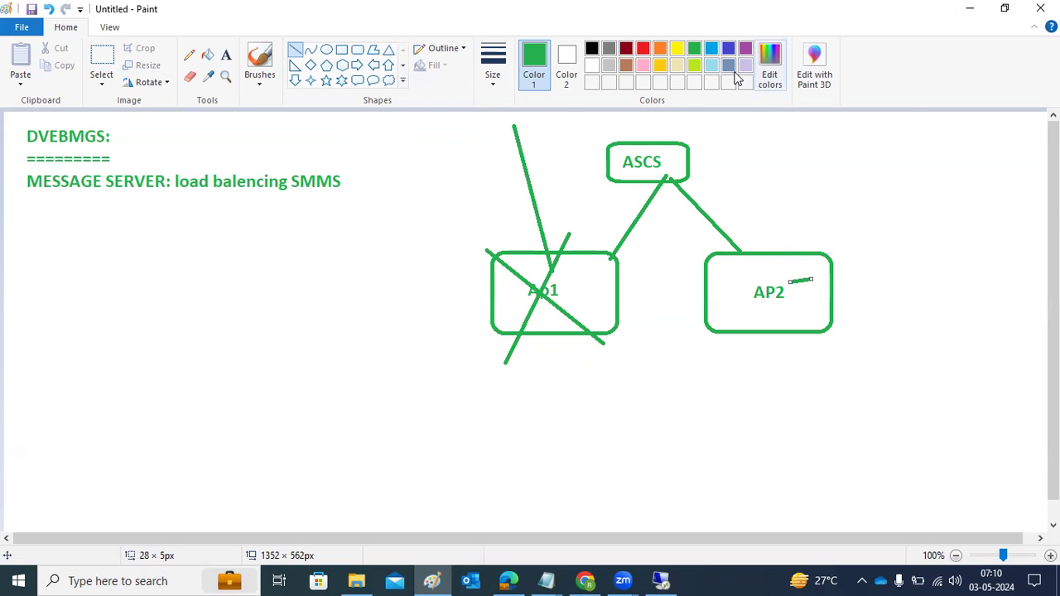
pyautogui.click(745, 49)
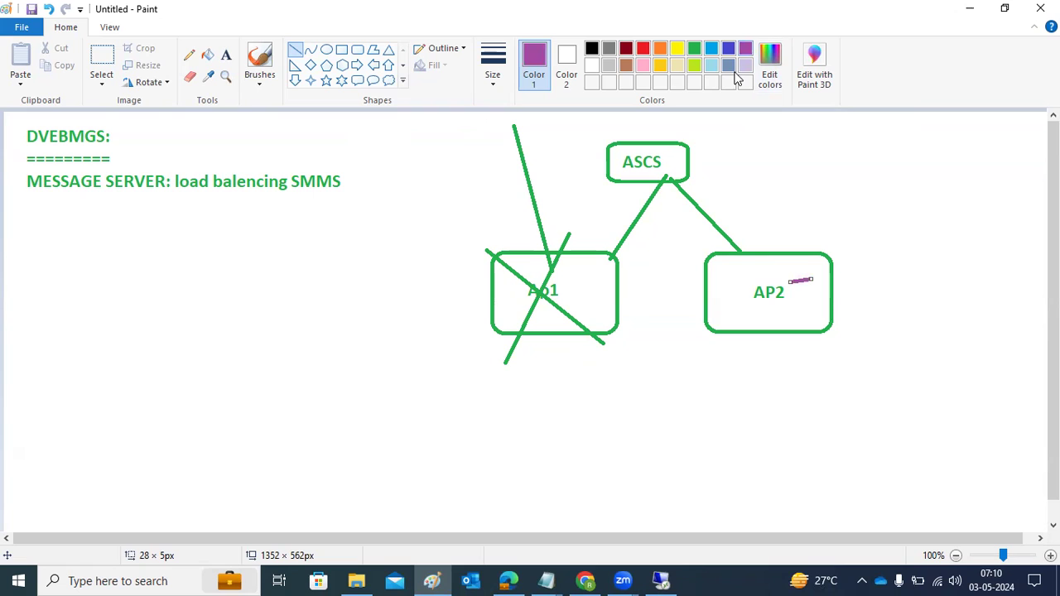
# Draw a purple arrow about 221 × 63 px coming from the upper right and pointing at the ASCS label
pyautogui.moveTo(841, 117); pyautogui.dragTo(672, 163)
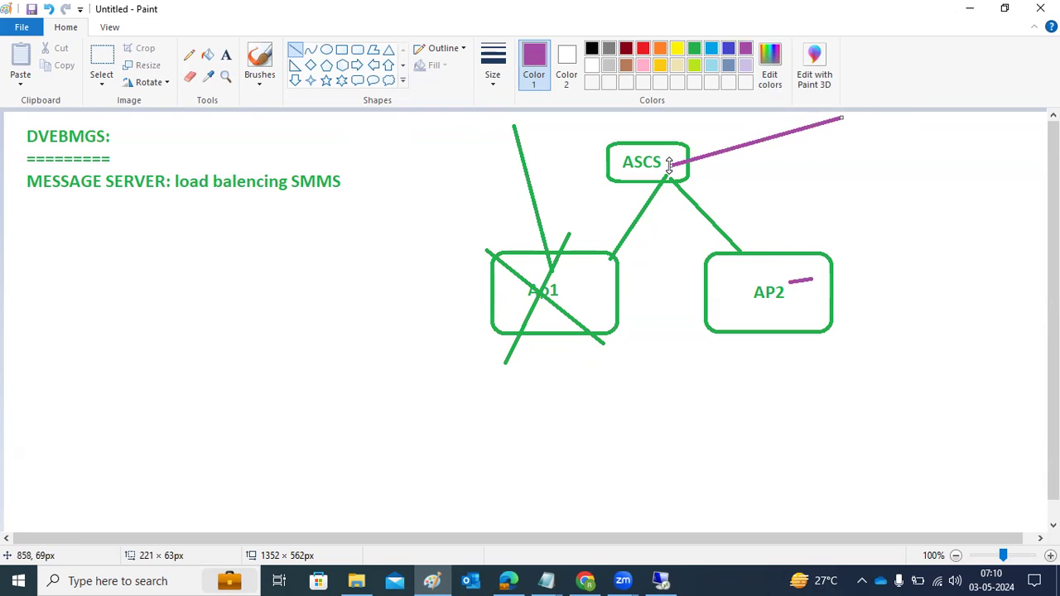
pyautogui.moveTo(673, 147); pyautogui.dragTo(673, 159)
pyautogui.moveTo(710, 177); pyautogui.dragTo(671, 165)
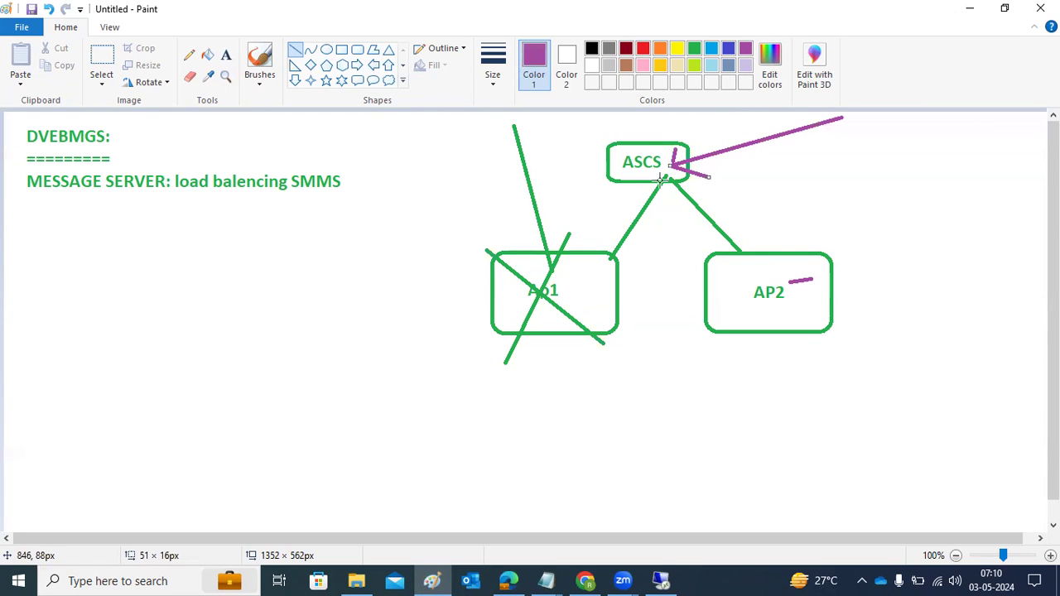
# Add purple strokes at the facing sides of the Ap1 and AP2 boxes, along the ASCS–AP2 connector, and under SMMS
pyautogui.moveTo(613, 281); pyautogui.dragTo(623, 274)
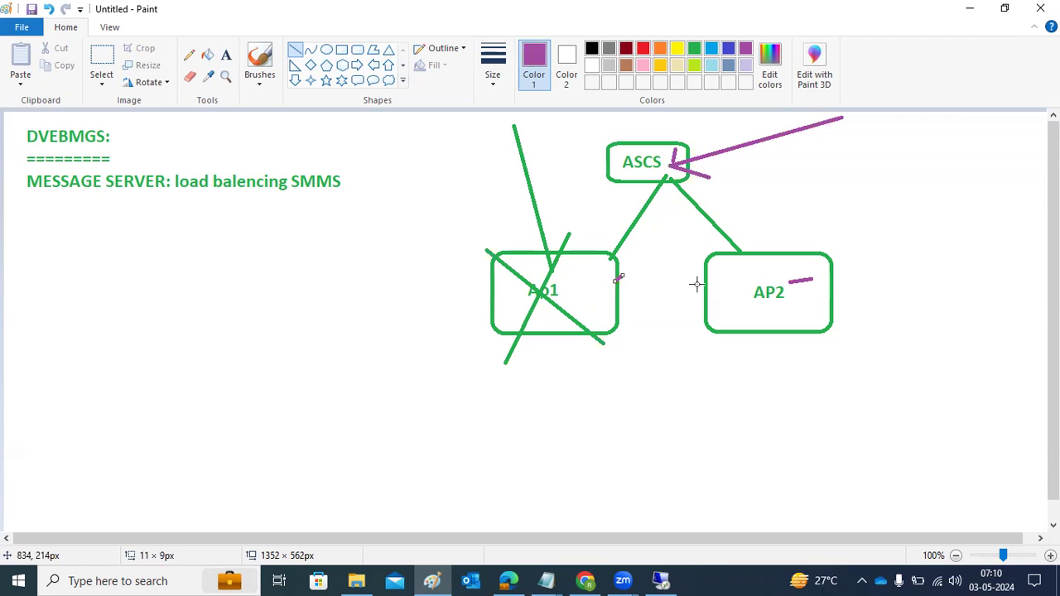
pyautogui.moveTo(692, 279); pyautogui.dragTo(701, 284)
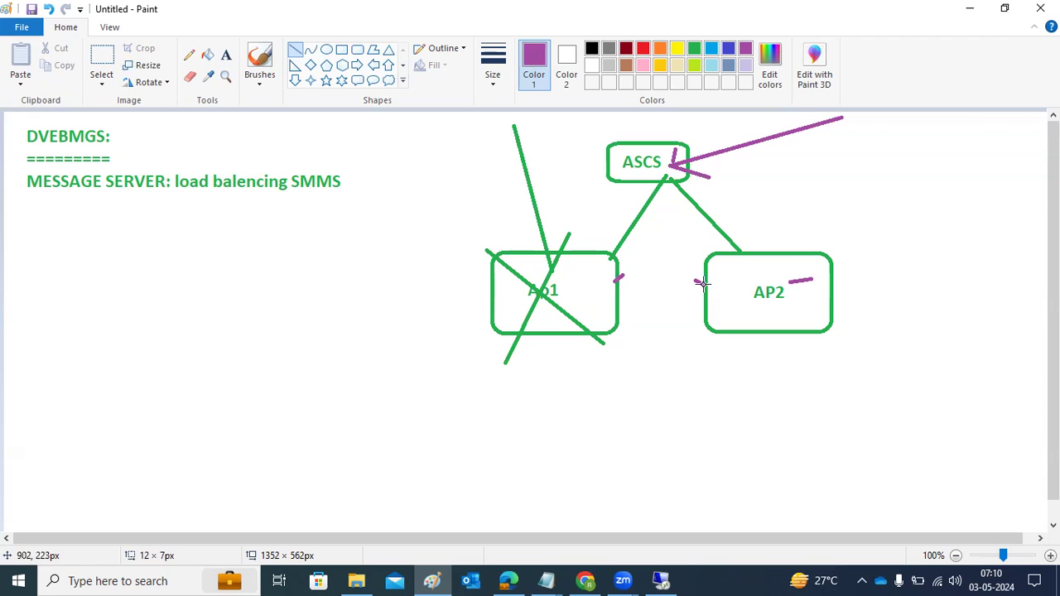
pyautogui.moveTo(678, 181)
pyautogui.mouseDown()
pyautogui.moveTo(730, 229)
pyautogui.moveTo(737, 250)
pyautogui.mouseUp()
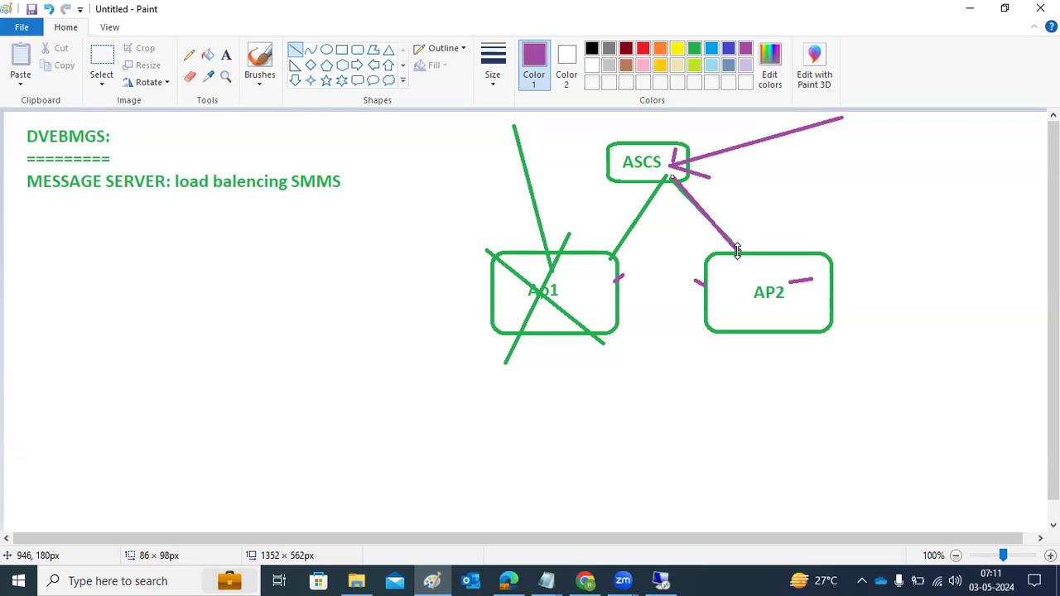
pyautogui.moveTo(309, 196); pyautogui.dragTo(329, 188)
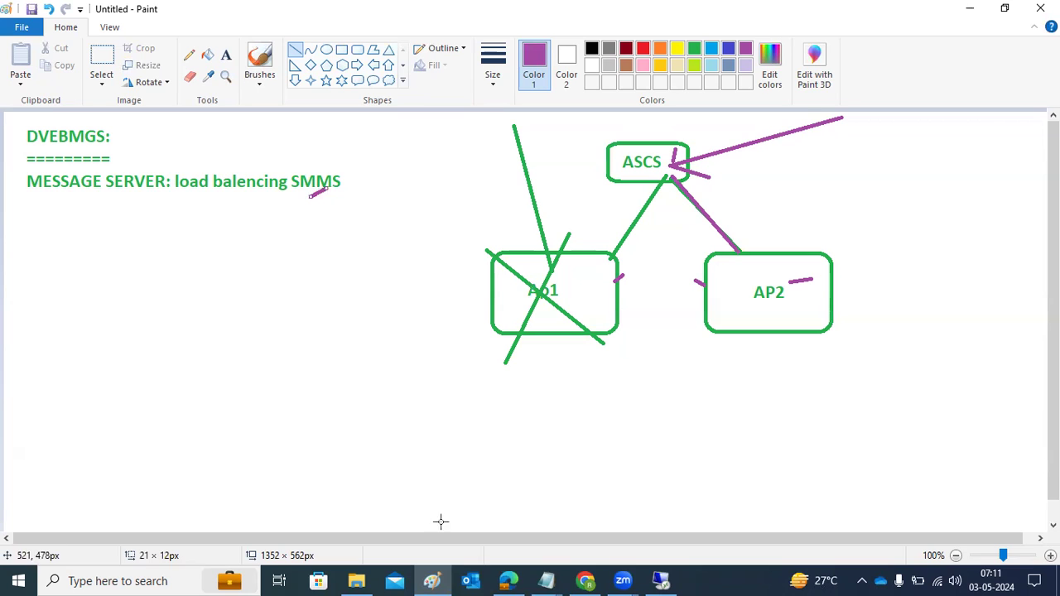
# Switch to the SAP Logon new system entry, view the Group/Server Selection connection parameters, and return to the system list
pyautogui.click(659, 580)
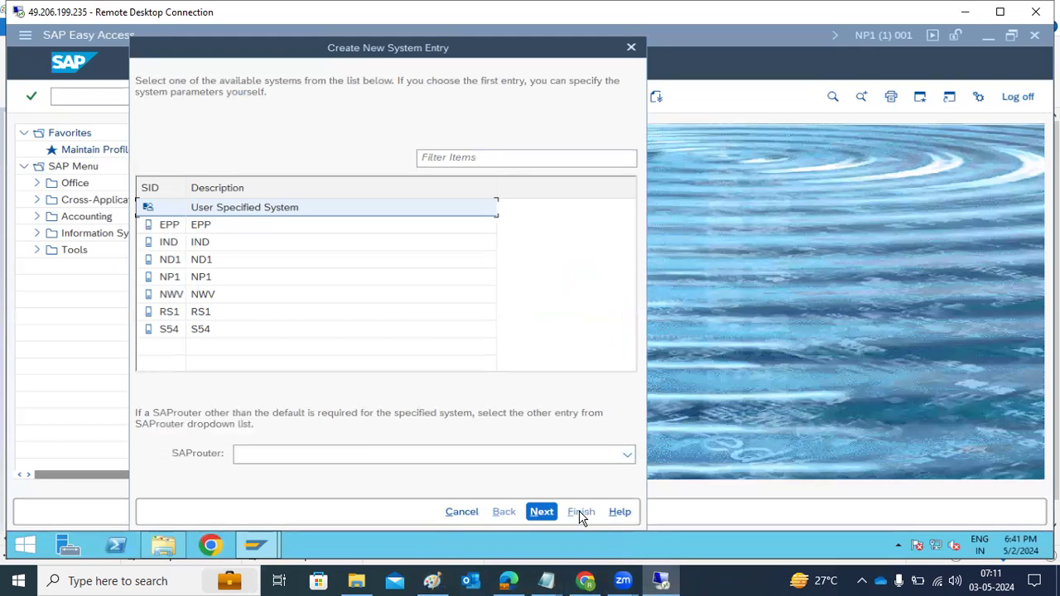
pyautogui.click(536, 510)
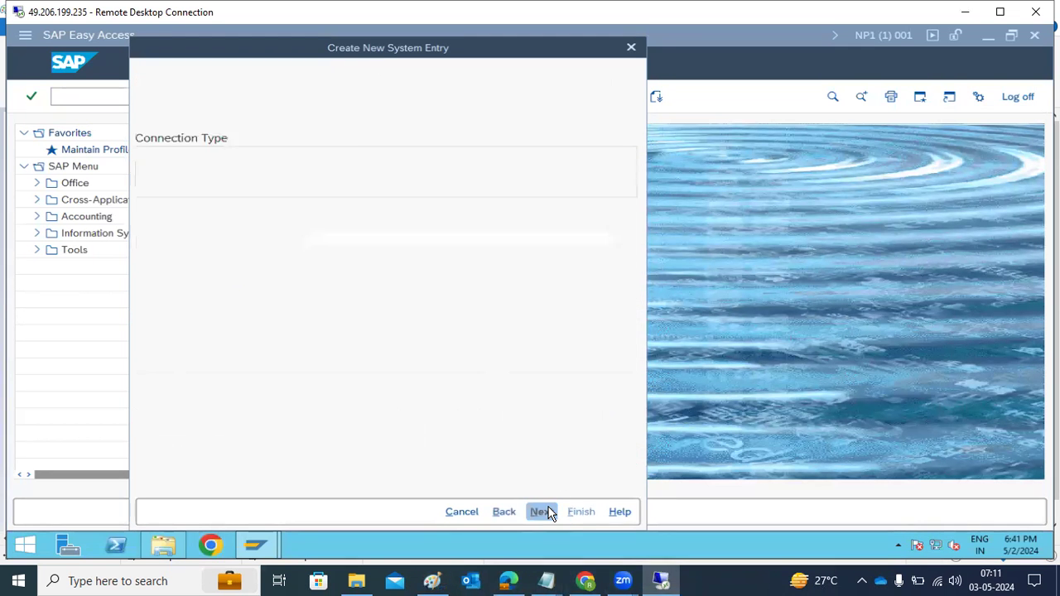
pyautogui.click(161, 162)
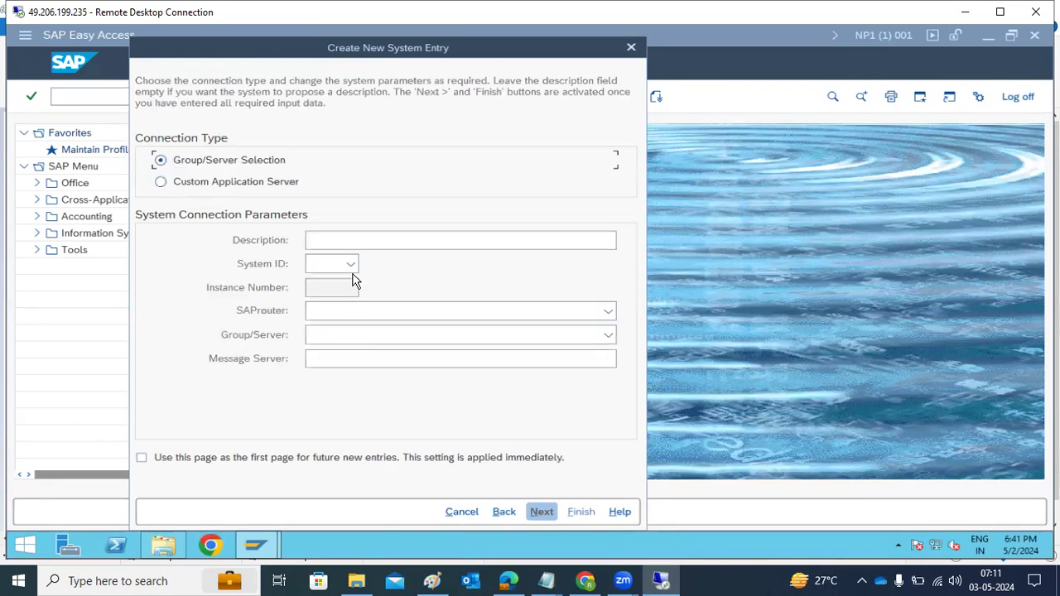
pyautogui.click(308, 336)
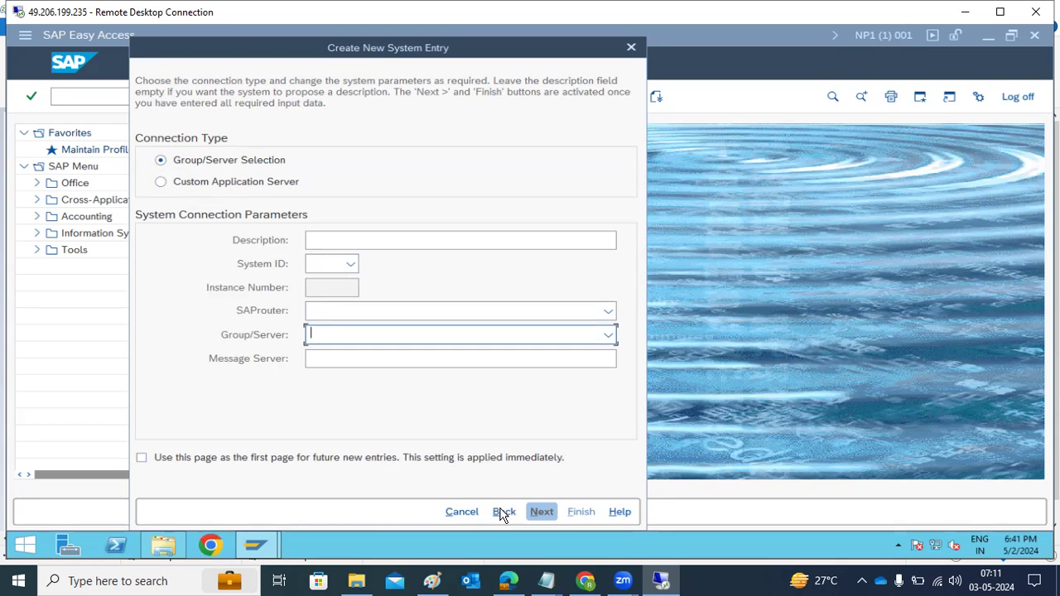
pyautogui.click(503, 512)
# Switch to Paint and add the purple text note "SMLG - to create the groups .." below the MESSAGE SERVER line
pyautogui.click(432, 578)
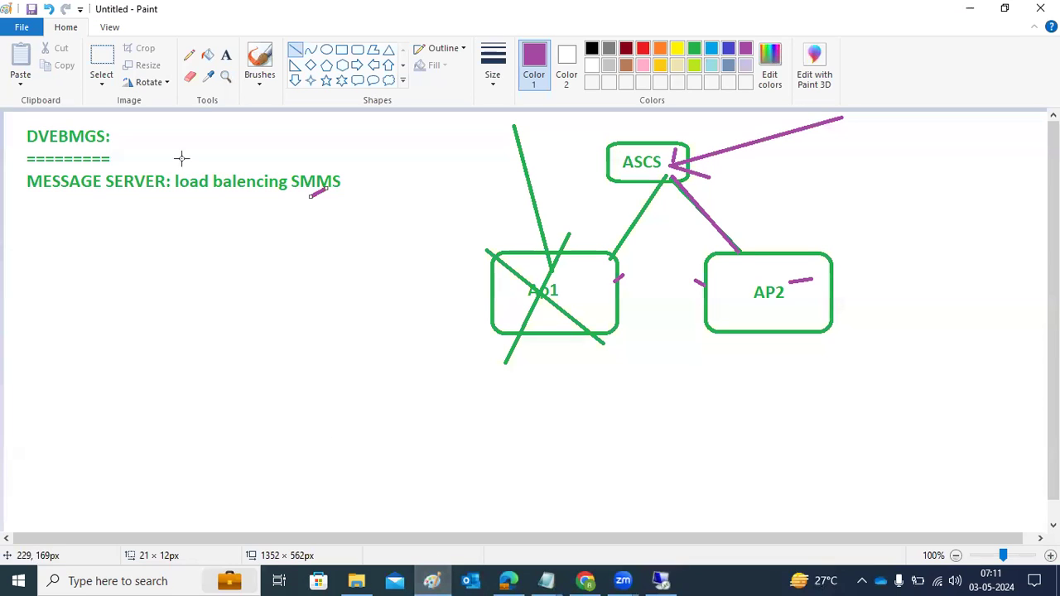
pyautogui.click(225, 54)
pyautogui.moveTo(19, 229); pyautogui.dragTo(412, 457)
pyautogui.write('SML')
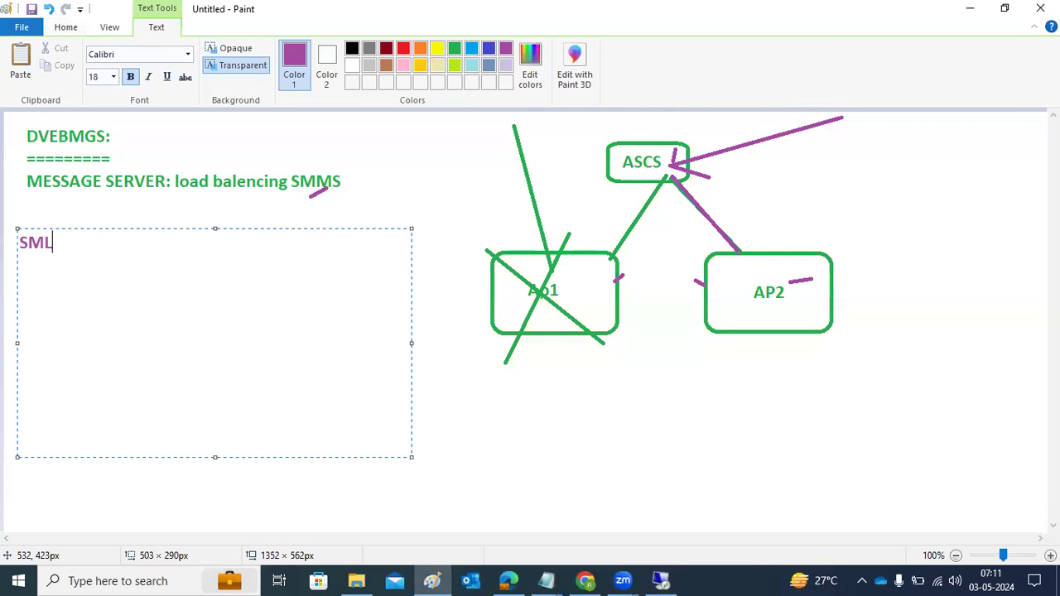
pyautogui.write('G - to create the group')
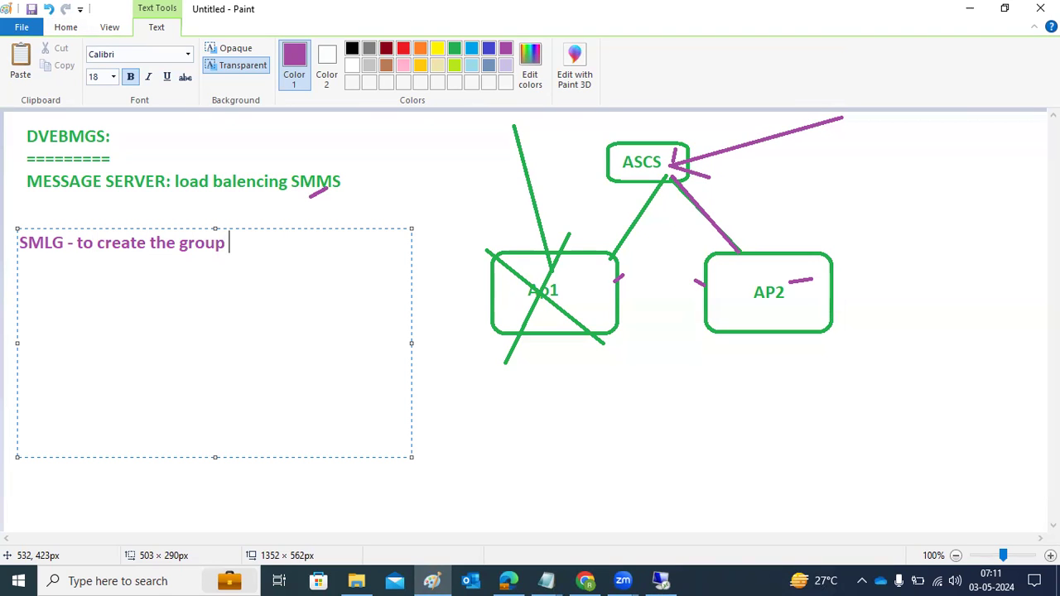
pyautogui.press('BackSpace')
pyautogui.write('s ..')
# Switch to the SAP Logon new system entry and examine the Custom Application Server connection parameters for a user-specified system
pyautogui.click(660, 580)
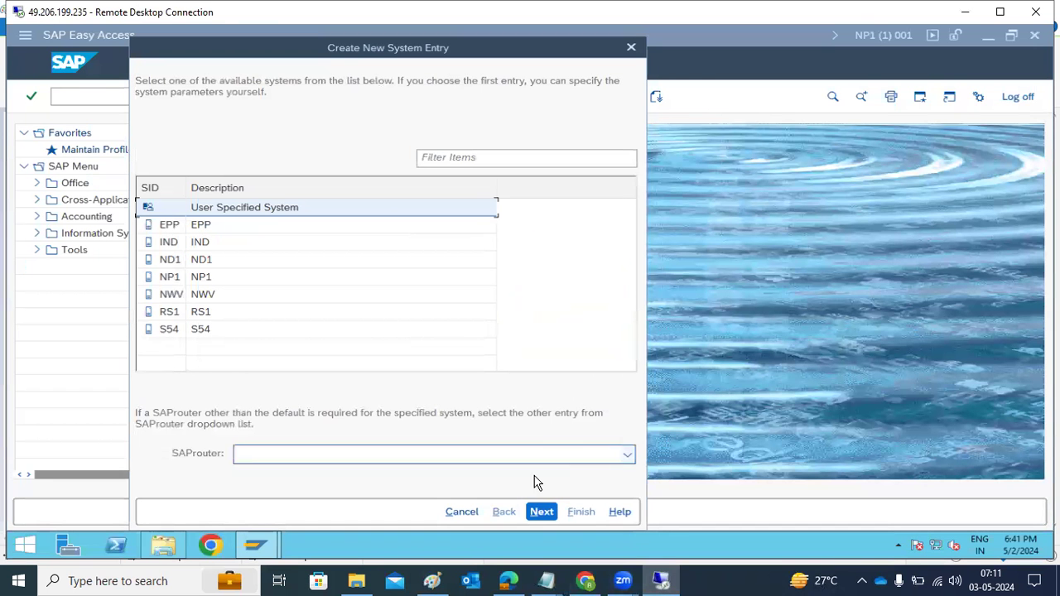
pyautogui.click(540, 511)
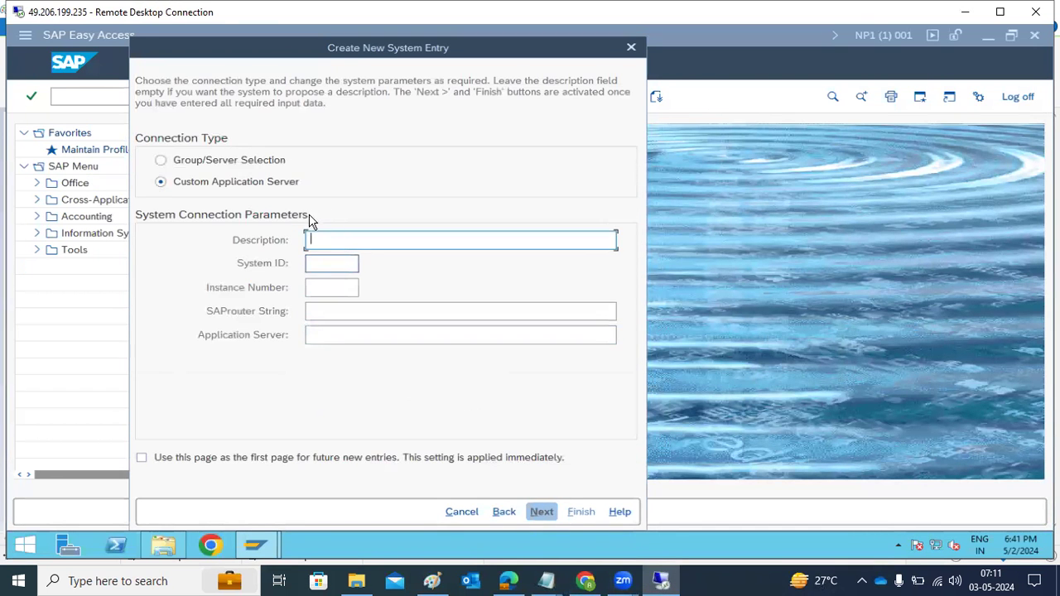
pyautogui.click(171, 162)
pyautogui.click(177, 181)
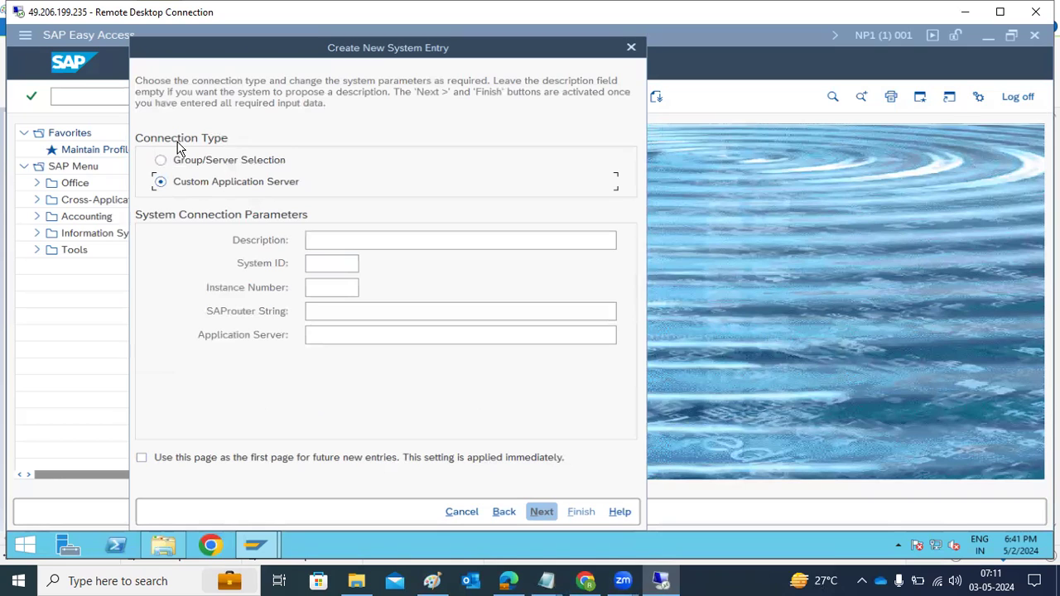
pyautogui.click(340, 246)
pyautogui.click(331, 263)
pyautogui.click(329, 287)
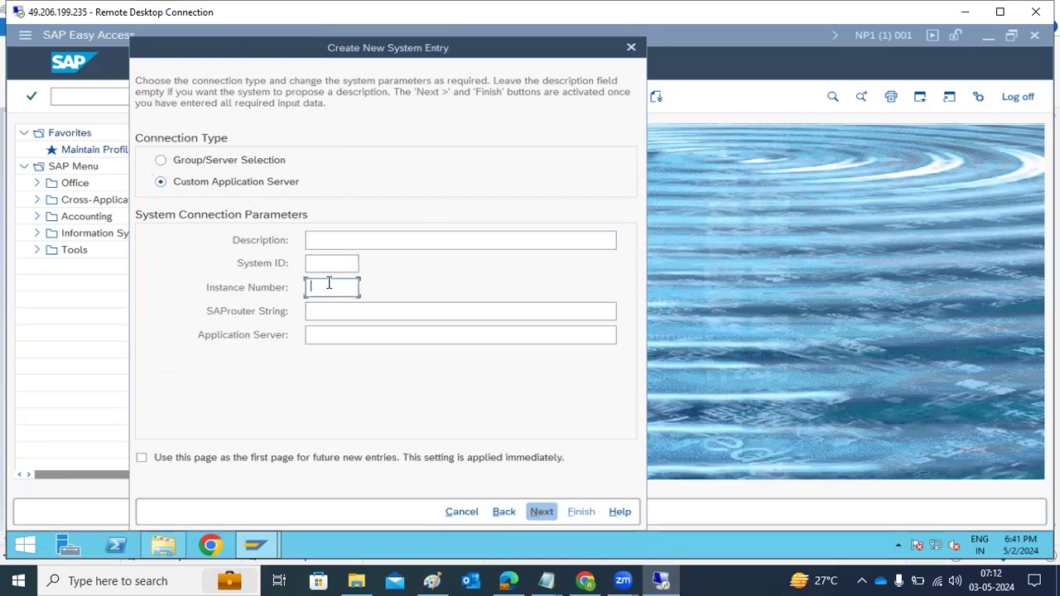
pyautogui.click(325, 338)
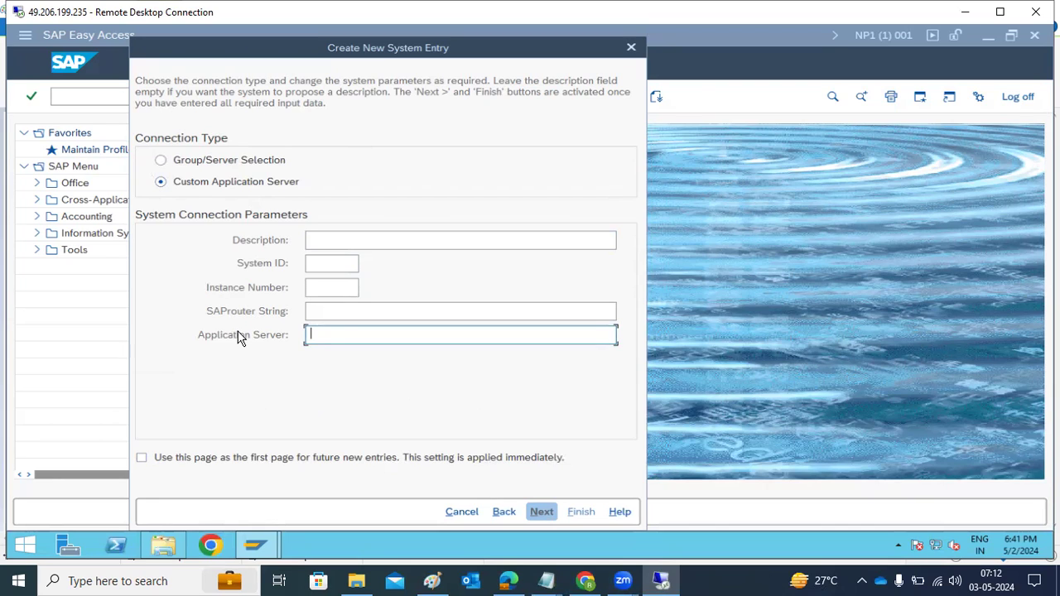
# Review the Group/Server Selection connection parameters and cancel the new system entry
pyautogui.click(261, 162)
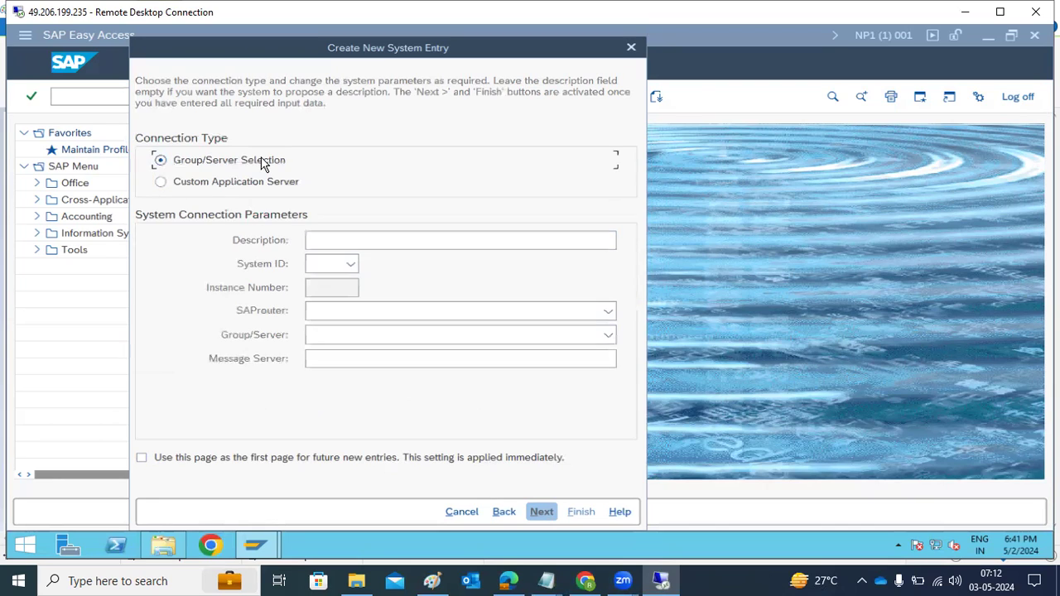
pyautogui.click(338, 336)
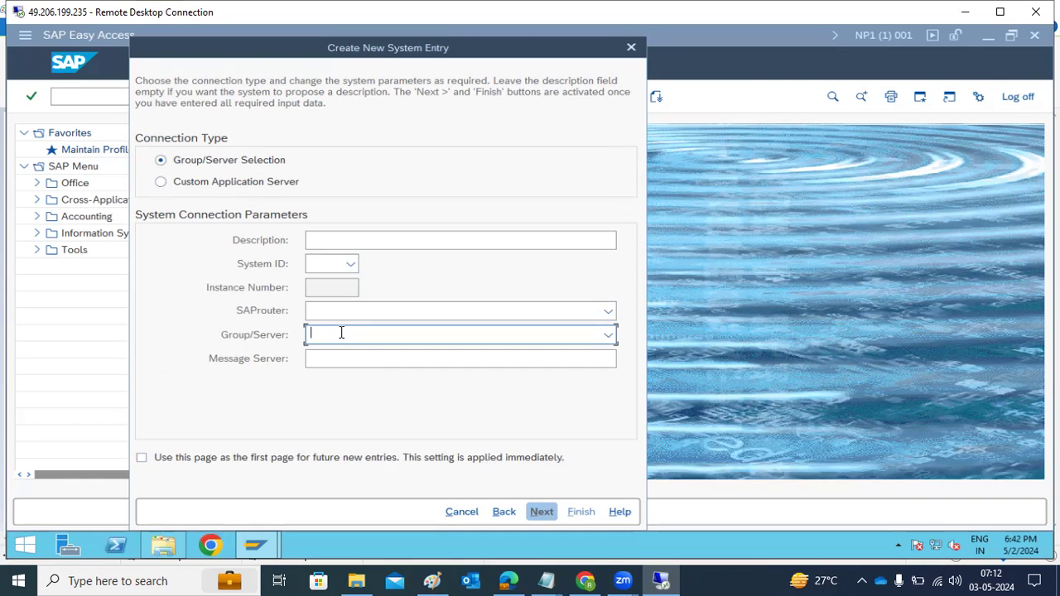
pyautogui.click(518, 513)
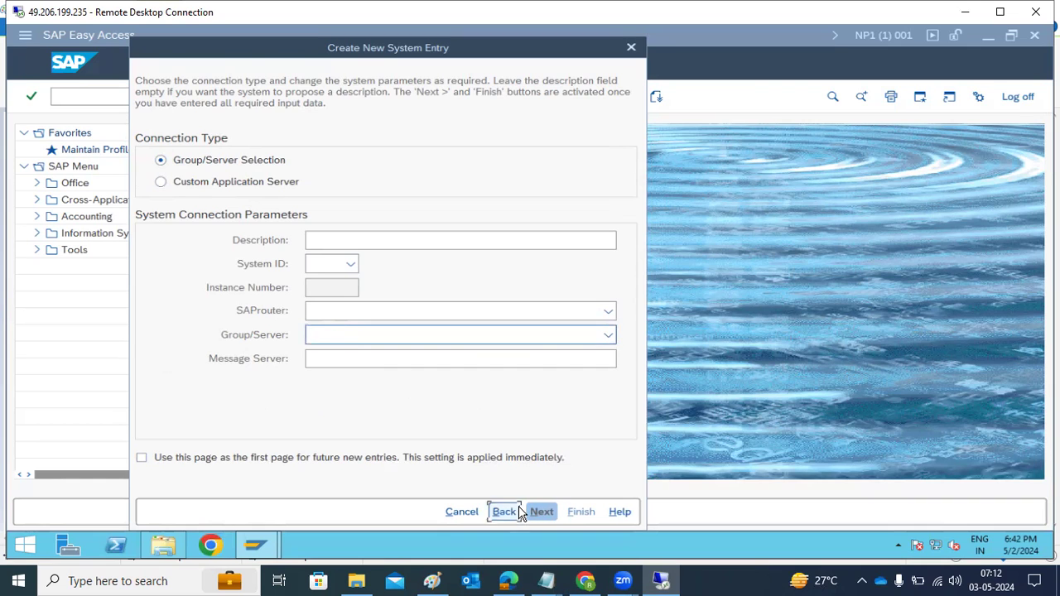
pyautogui.click(444, 514)
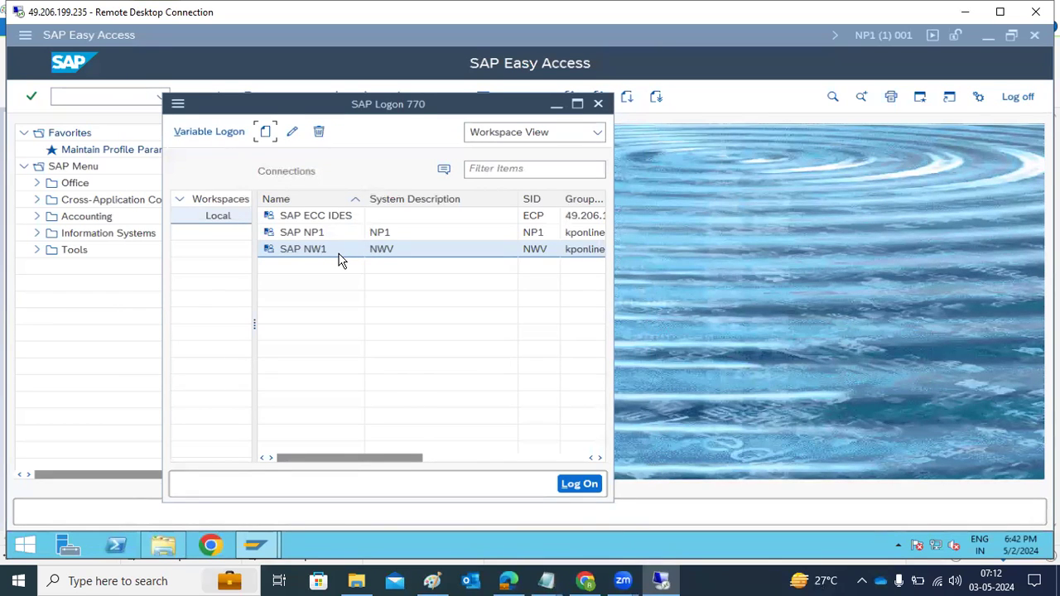
# Return to the SAP Easy Access session and open the logon group maintenance with transaction smlg
pyautogui.click(792, 262)
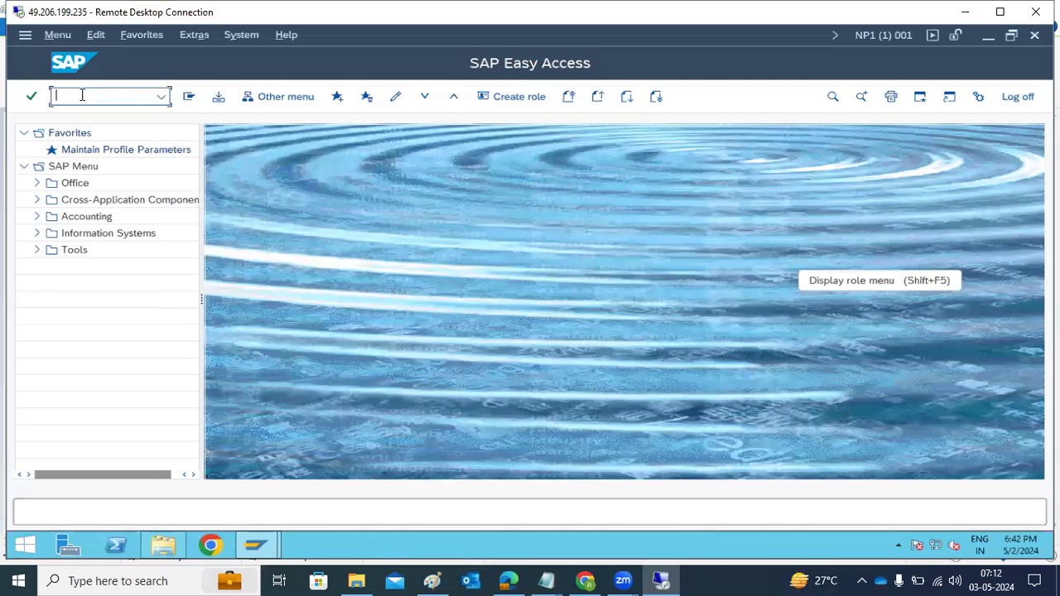
pyautogui.write('smlg')
pyautogui.press('Return')
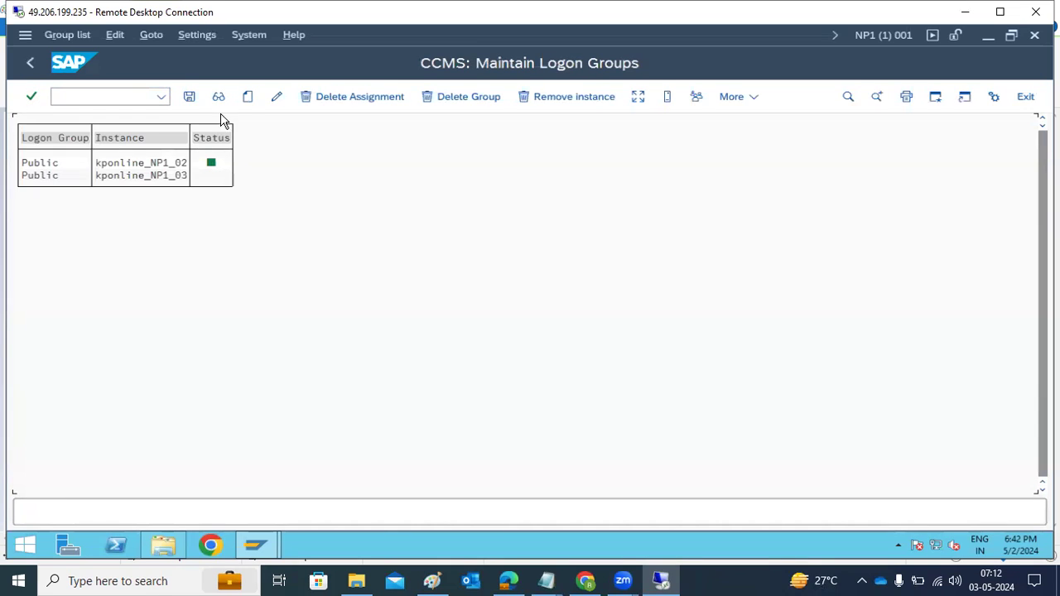
# Create a logon group assignment named RFC for instance kponline_NP1_02 and save it
pyautogui.click(247, 97)
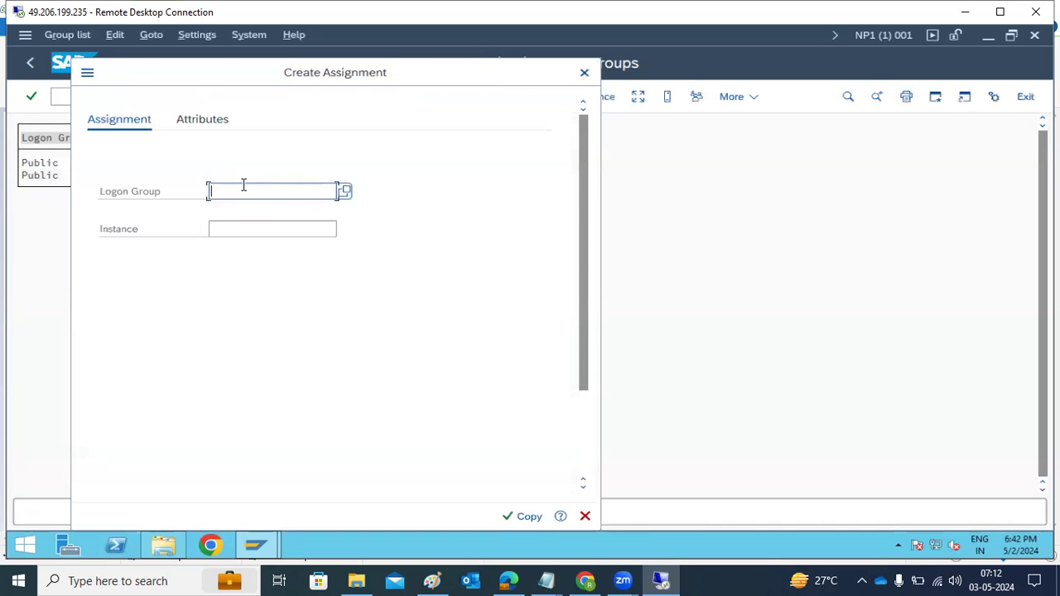
pyautogui.write('RFC')
pyautogui.click(240, 231)
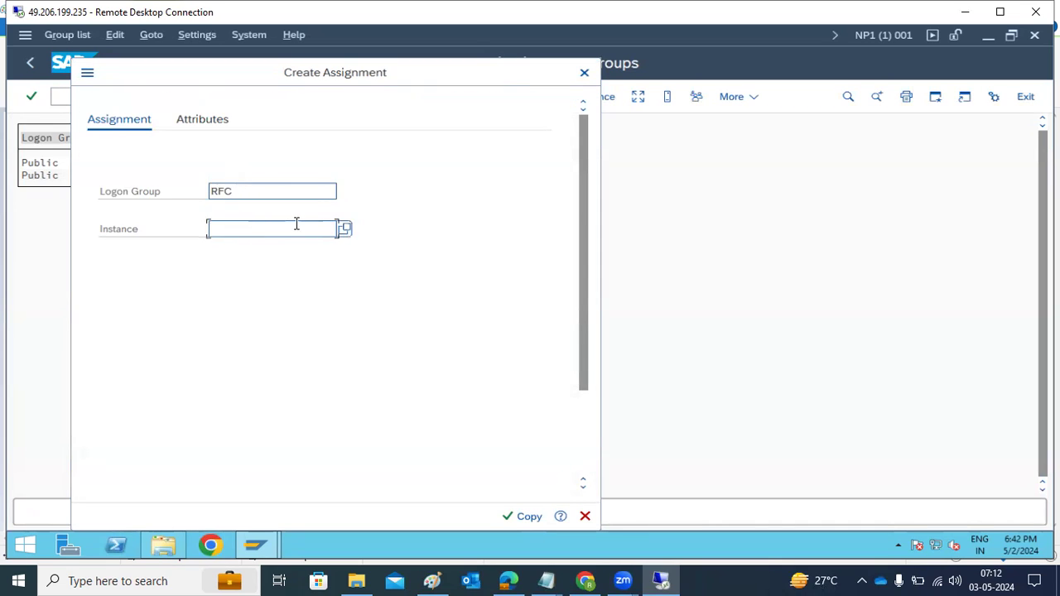
pyautogui.click(344, 231)
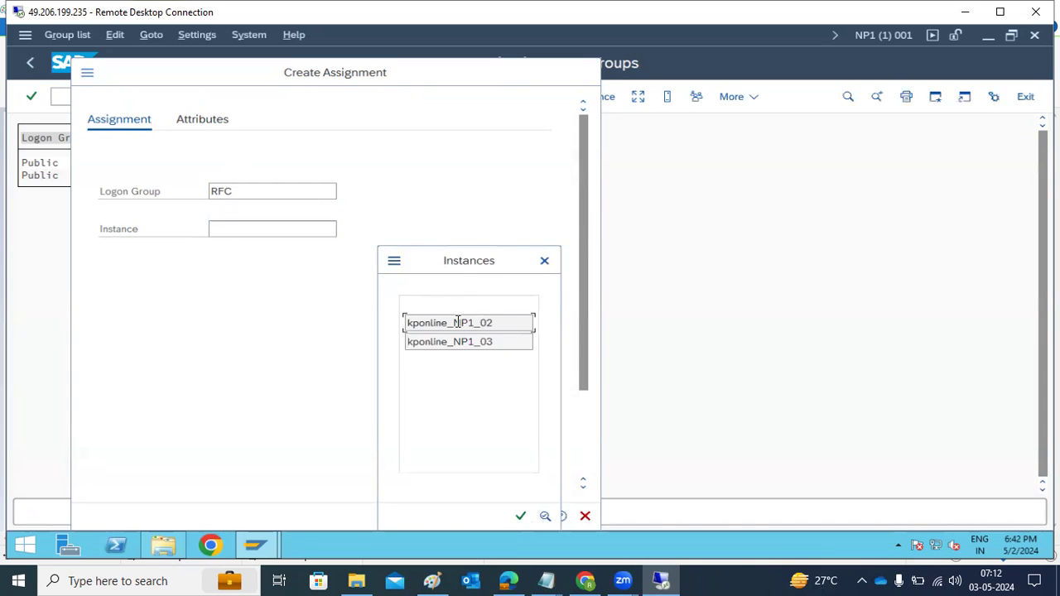
pyautogui.click(456, 322)
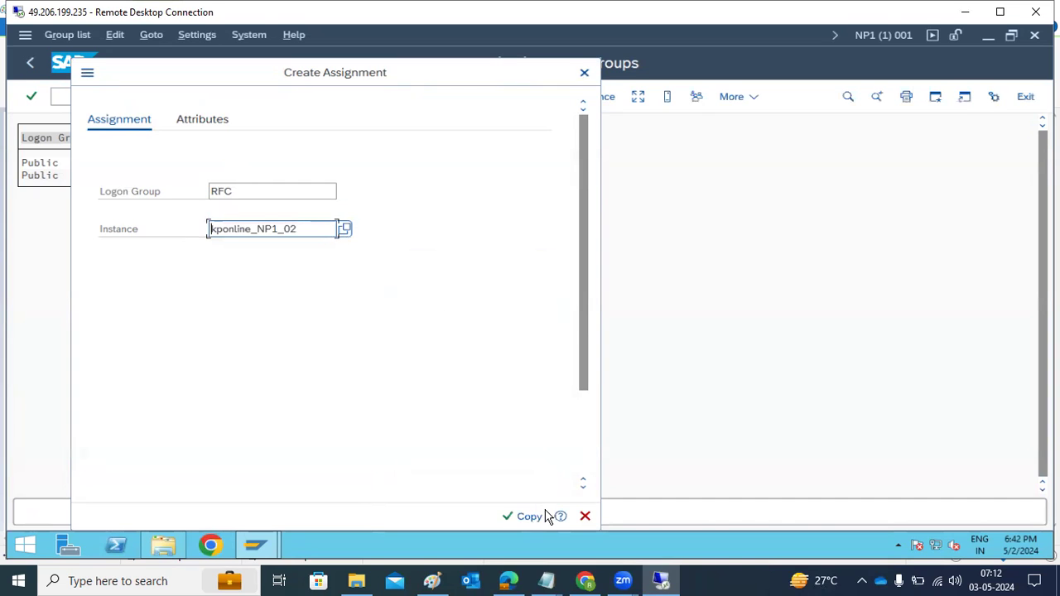
pyautogui.click(528, 517)
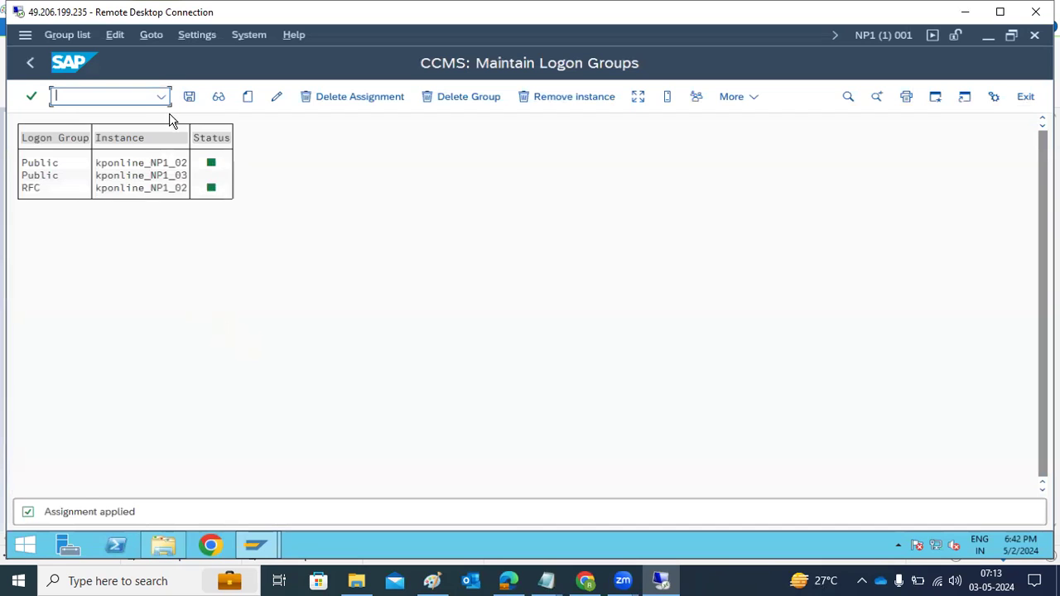
pyautogui.click(190, 95)
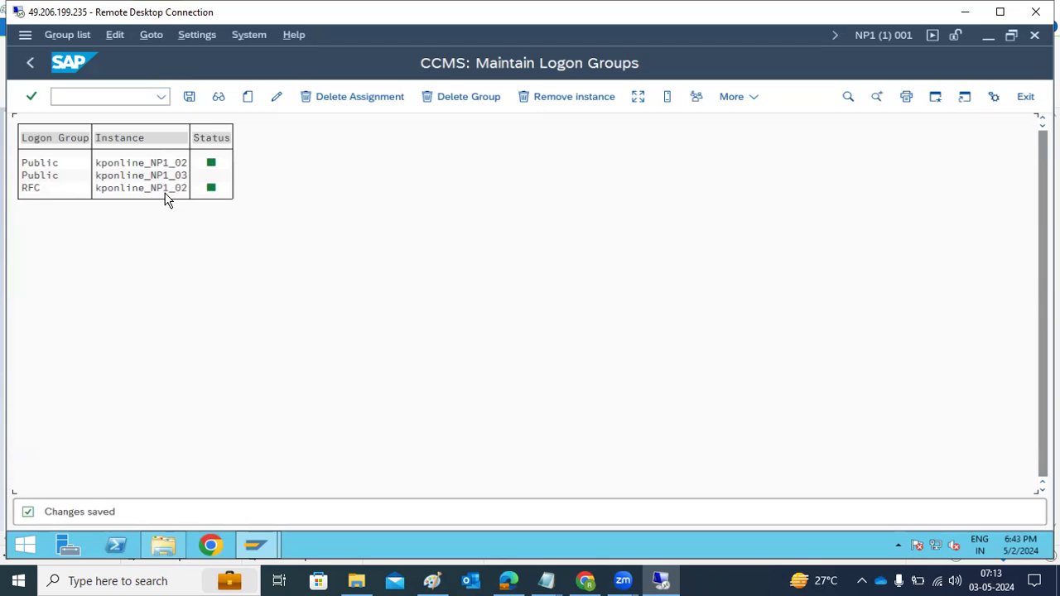
pyautogui.click(257, 551)
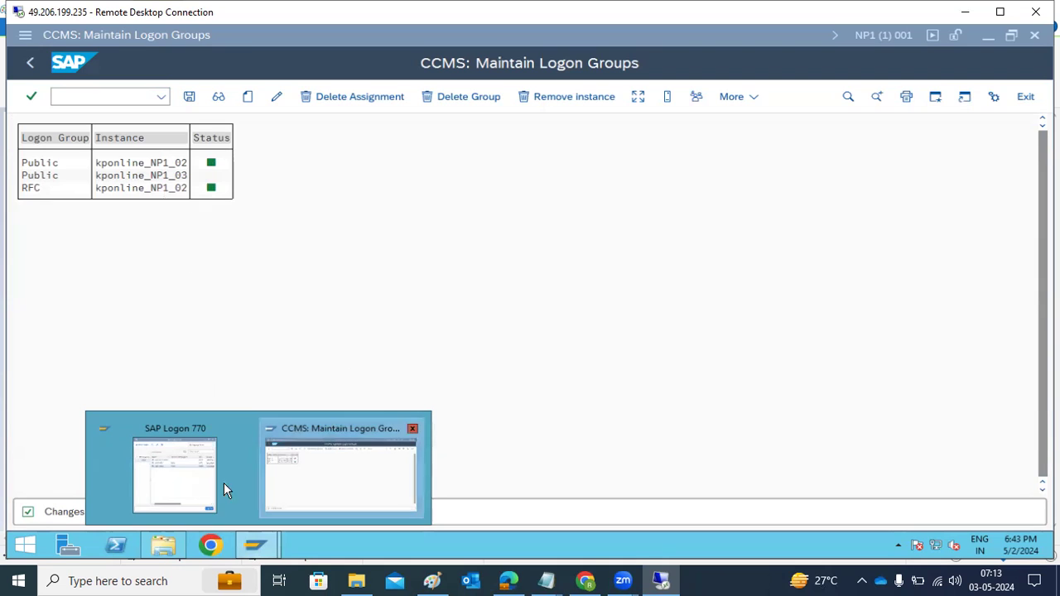
pyautogui.click(181, 552)
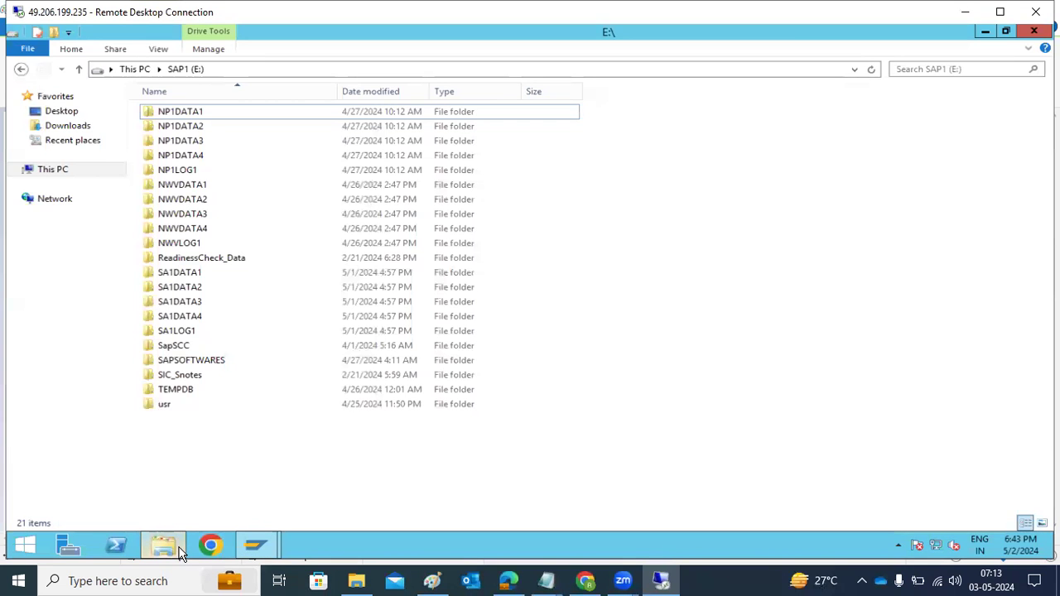
pyautogui.click(255, 545)
# Switch to Paint and undo the SMLG note, the purple strokes and the whole message server diagram until the canvas is blank
pyautogui.click(432, 579)
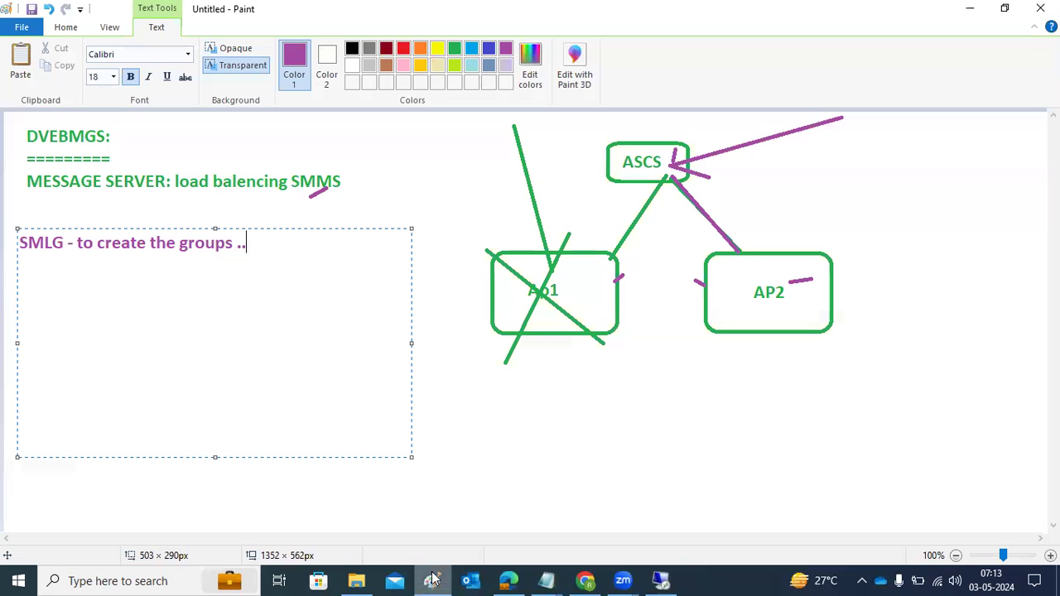
pyautogui.click(586, 431)
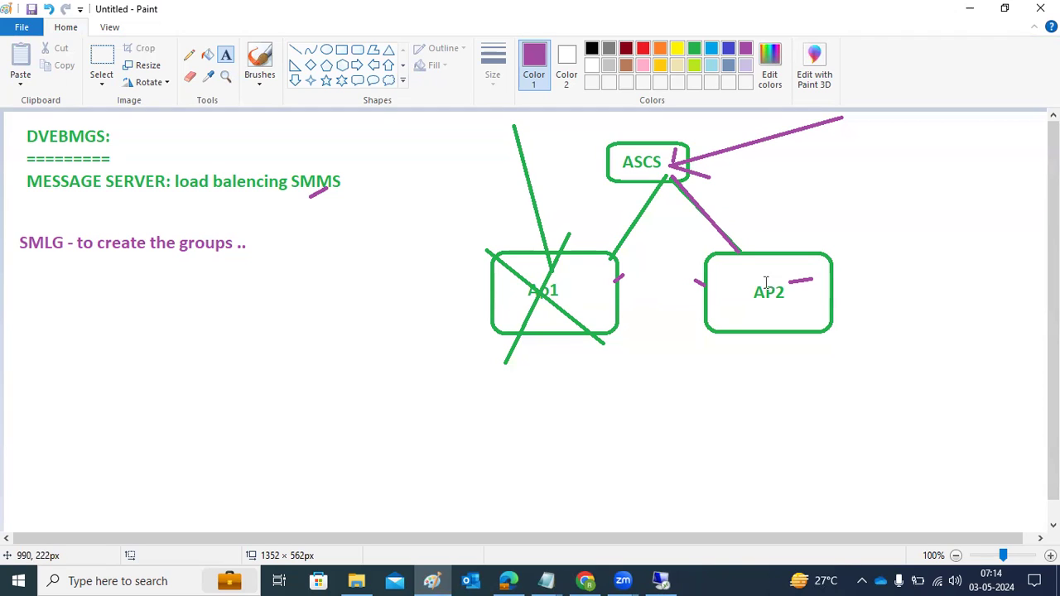
pyautogui.hotkey('ctrl', 'z')
pyautogui.hotkey('ctrl', 'z')
pyautogui.hotkey('ctrl', 'z')
pyautogui.hotkey('ctrl', 'z')
pyautogui.hotkey('ctrl', 'z')
pyautogui.hotkey('ctrl', 'z')
pyautogui.hotkey('ctrl', 'z')
pyautogui.hotkey('ctrl', 'z')
pyautogui.hotkey('ctrl', 'z')
pyautogui.hotkey('ctrl', 'z')
pyautogui.hotkey('ctrl', 'z')
pyautogui.hotkey('ctrl', 'z')
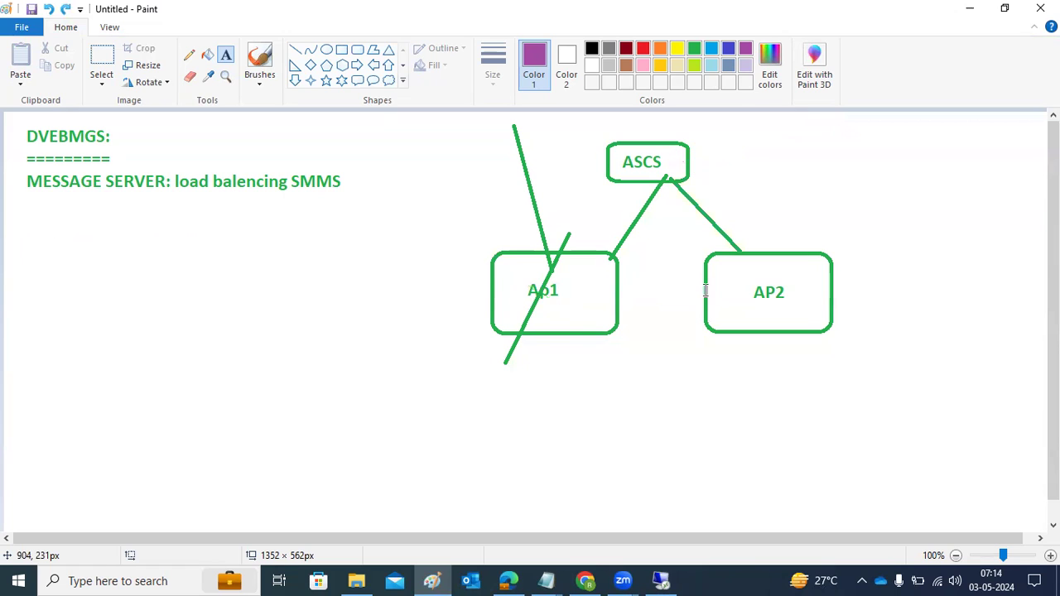
pyautogui.hotkey('ctrl', 'z')
pyautogui.hotkey('ctrl', 'z')
pyautogui.hotkey('ctrl', 'z')
pyautogui.hotkey('ctrl', 'z')
pyautogui.hotkey('ctrl', 'z')
pyautogui.hotkey('ctrl', 'z')
pyautogui.hotkey('ctrl', 'z')
pyautogui.hotkey('ctrl', 'z')
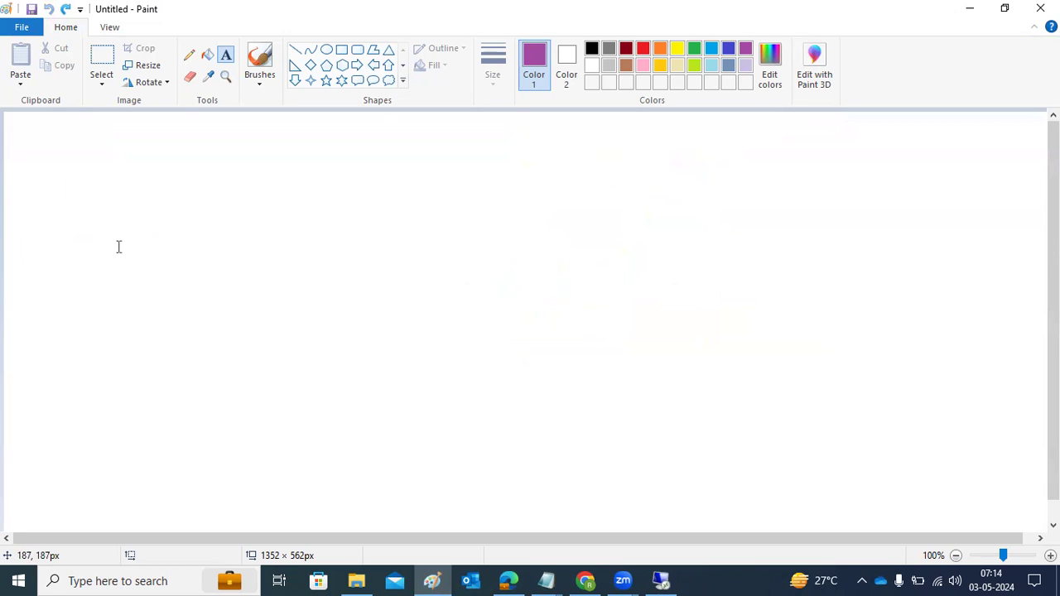
# Add a canvas-wide text box reading "USING SWPM TOOL - We can install additional app servers", followed by two line breaks
pyautogui.moveTo(24, 128)
pyautogui.mouseDown()
pyautogui.moveTo(450, 304)
pyautogui.moveTo(906, 409)
pyautogui.moveTo(1029, 515)
pyautogui.mouseUp()
pyautogui.write('US')
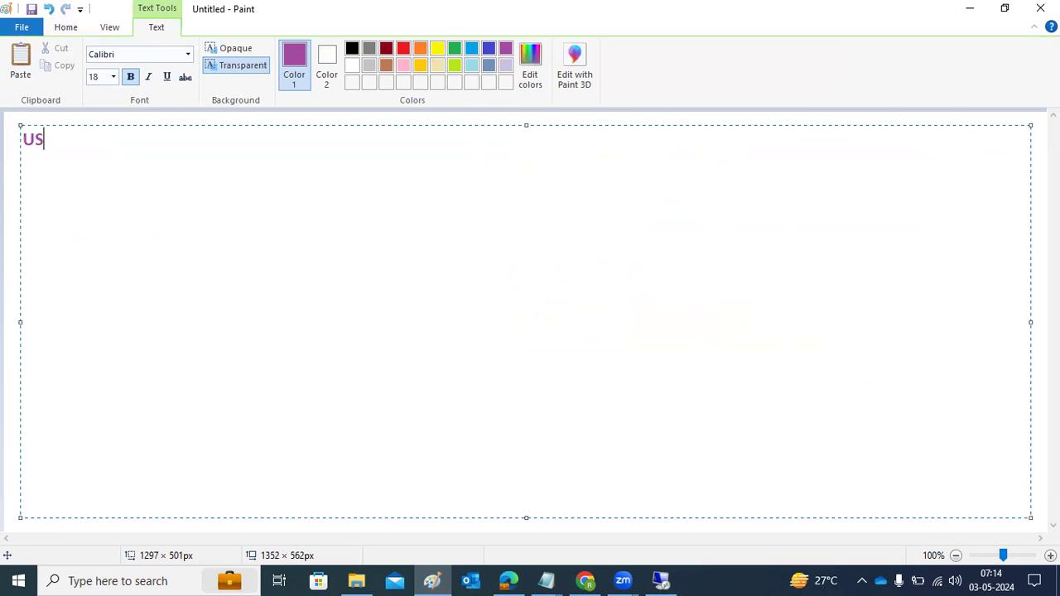
pyautogui.write('ING SWPM TOL')
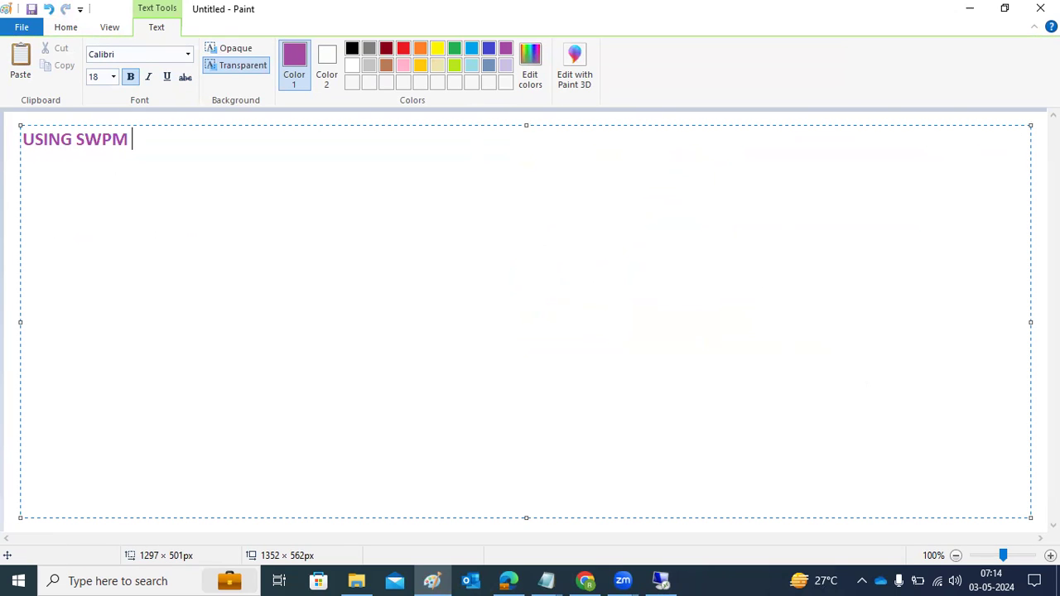
pyautogui.press('BackSpace')
pyautogui.write('OL - We')
pyautogui.write(' cna')
pyautogui.press('BackSpace')
pyautogui.press('BackSpace')
pyautogui.press('BackSpace')
pyautogui.press('BackSpace')
pyautogui.write('can ac')
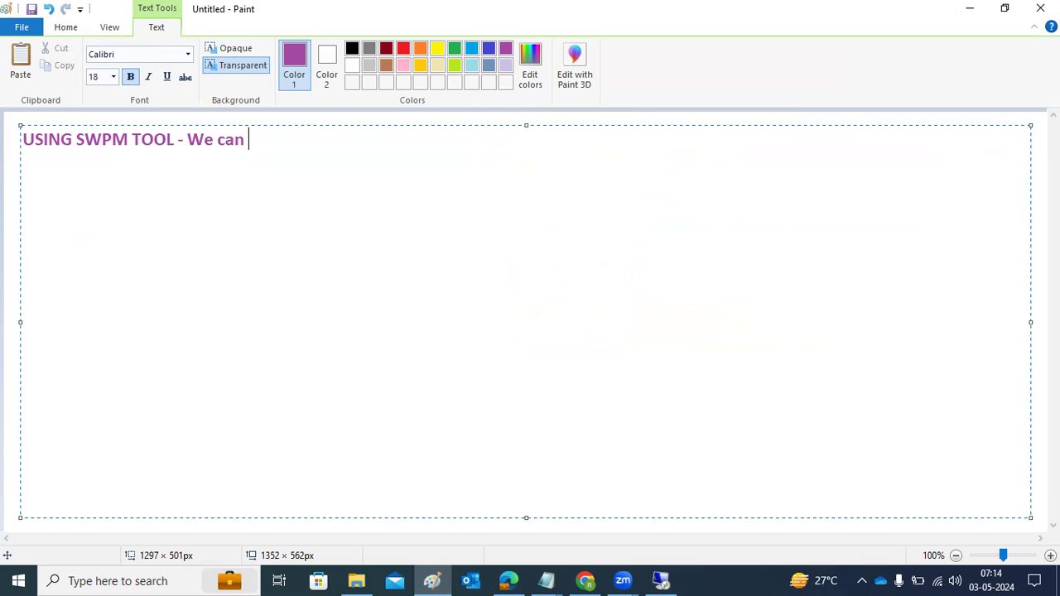
pyautogui.press('BackSpace')
pyautogui.press('BackSpace')
pyautogui.write('install additional app servers')
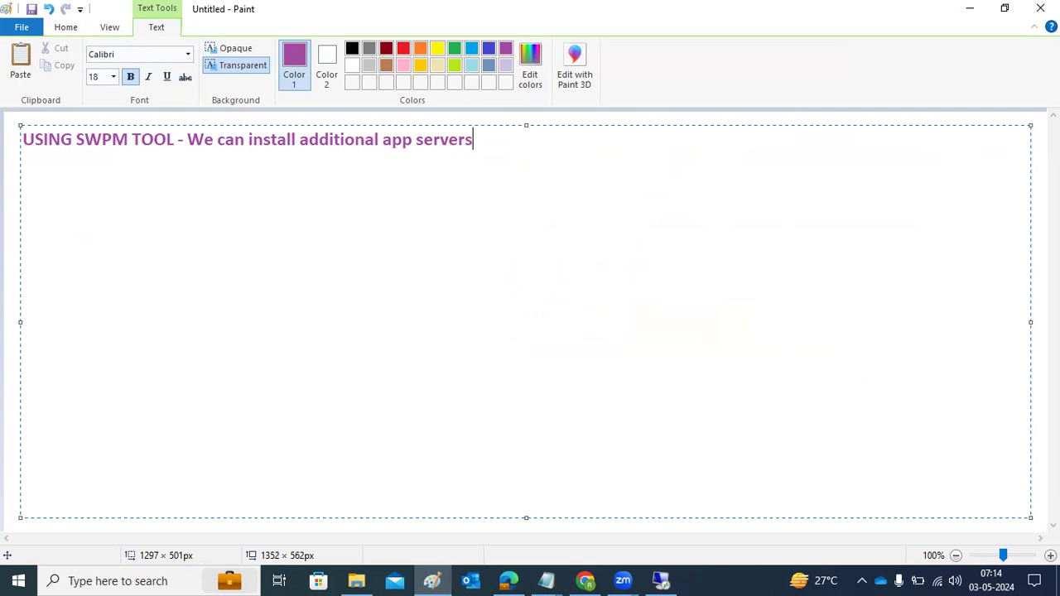
pyautogui.press('Return')
pyautogui.press('Return')
# Switch to the remote desktop session and launch sapinst from E:\SAPSOFTWARES\SWPM
pyautogui.click(661, 580)
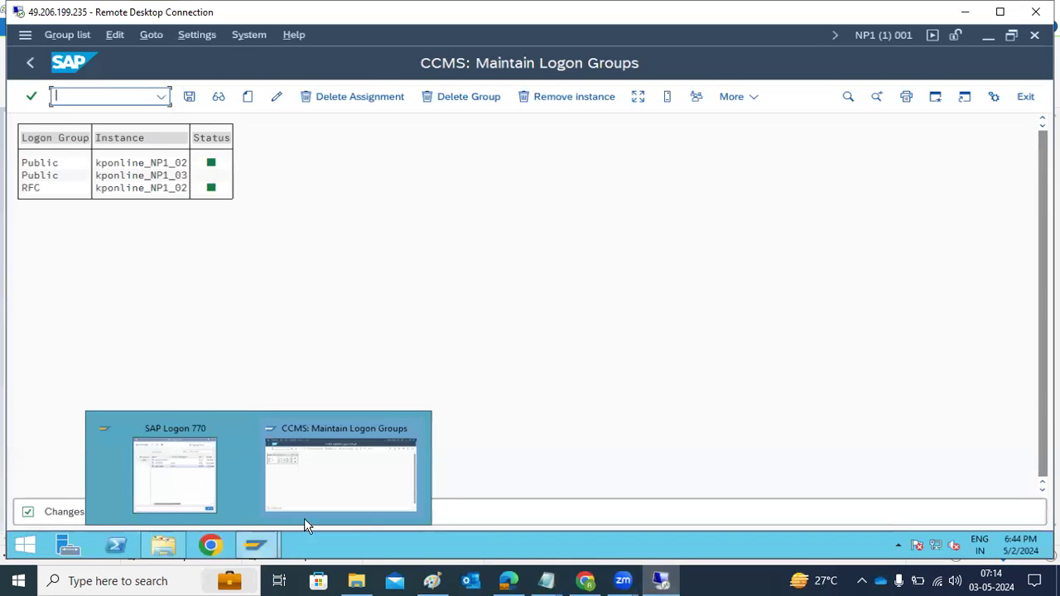
pyautogui.click(163, 545)
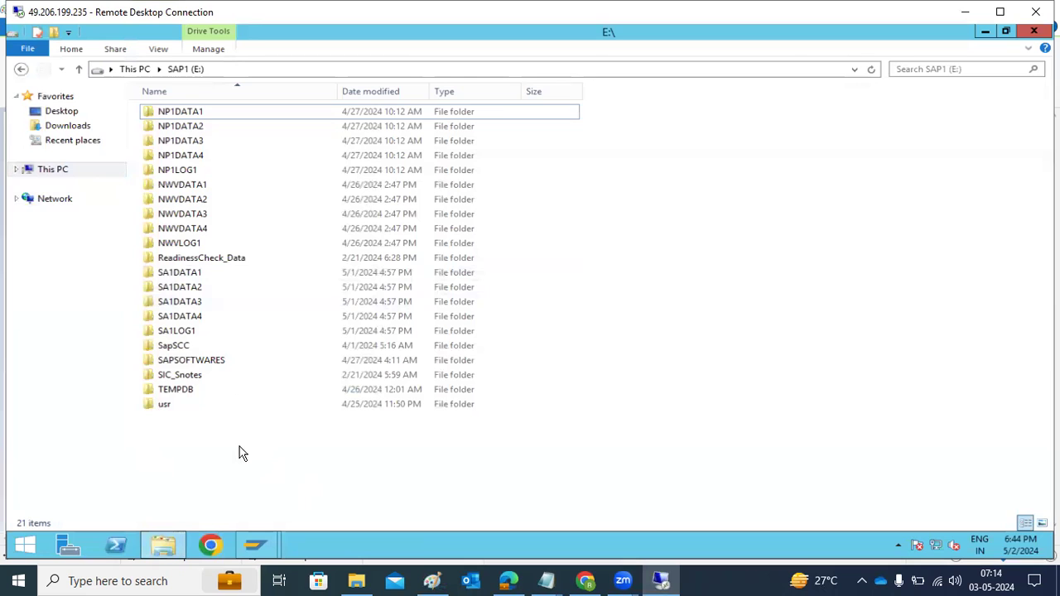
pyautogui.doubleClick(191, 364)
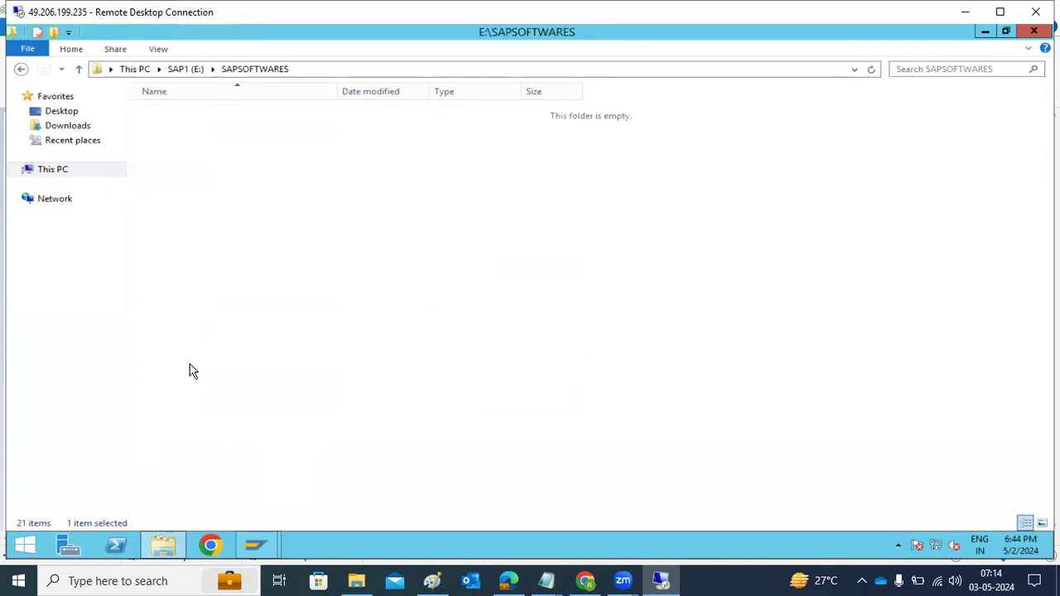
pyautogui.doubleClick(172, 167)
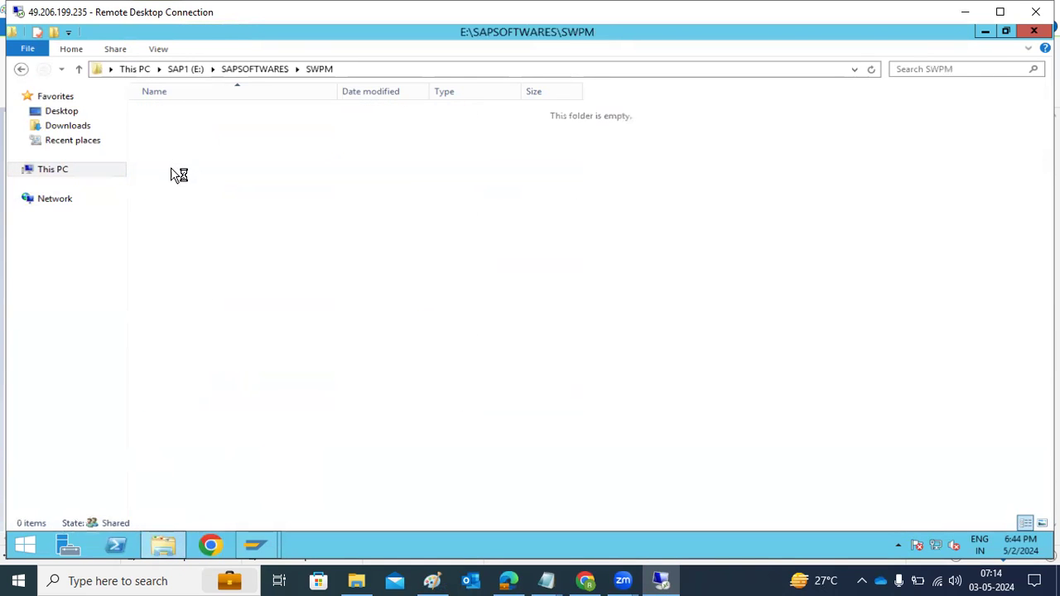
pyautogui.scroll(-7, 215, 307)
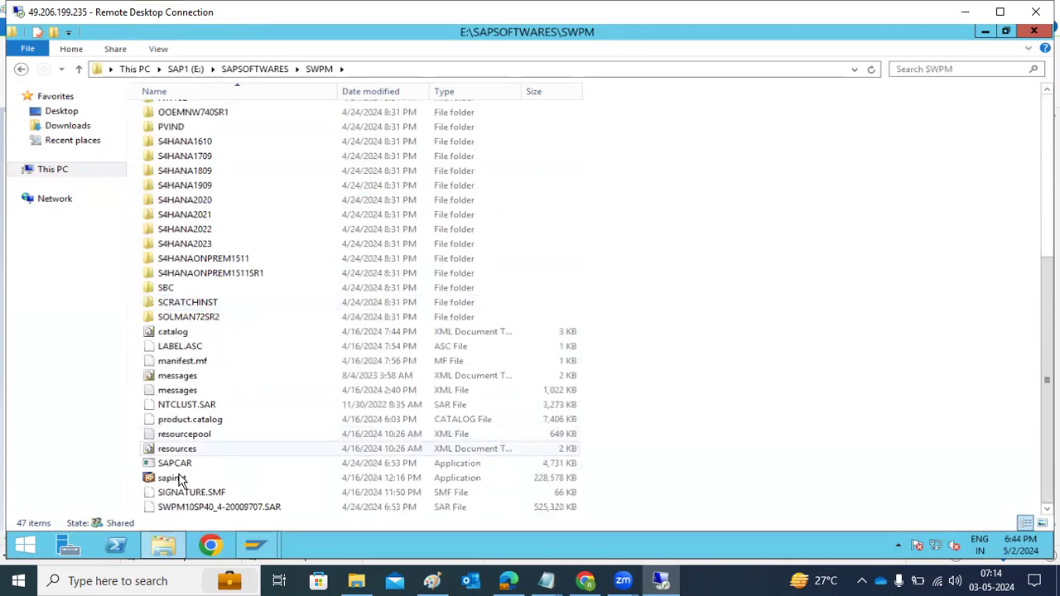
pyautogui.doubleClick(174, 477)
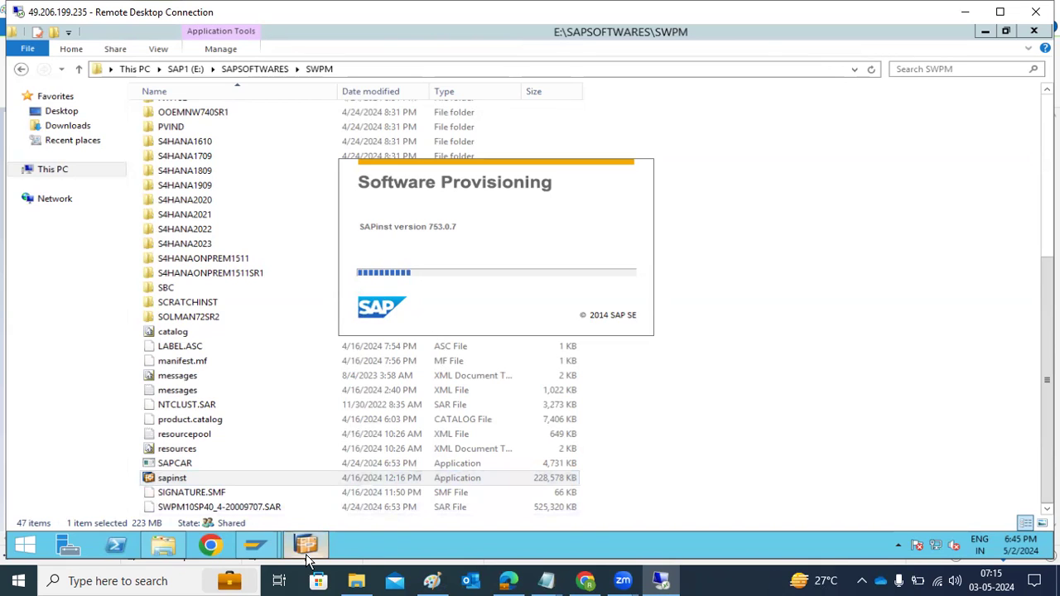
pyautogui.rightClick(384, 540)
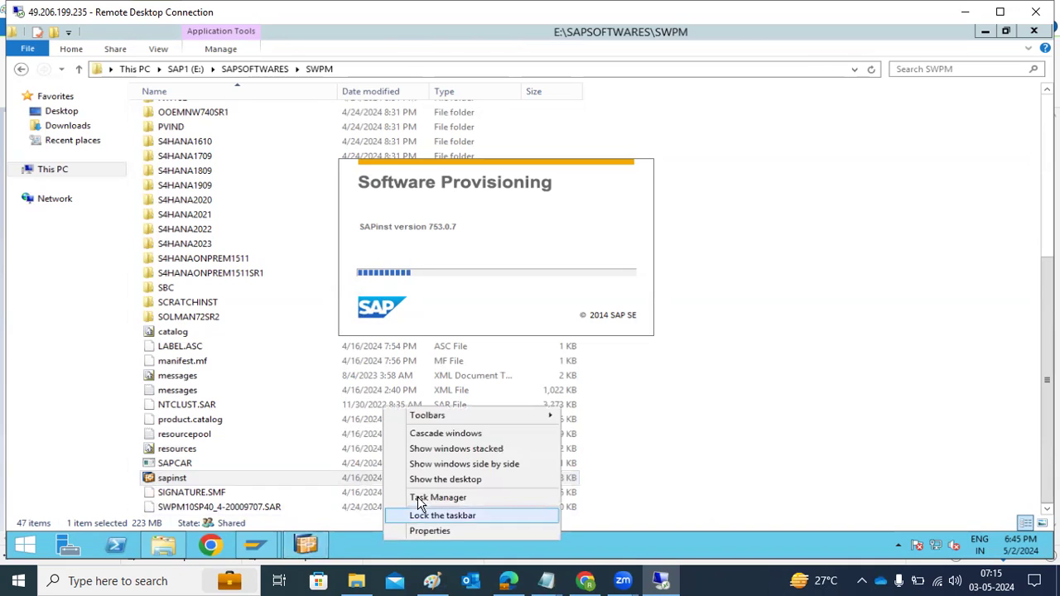
pyautogui.click(427, 483)
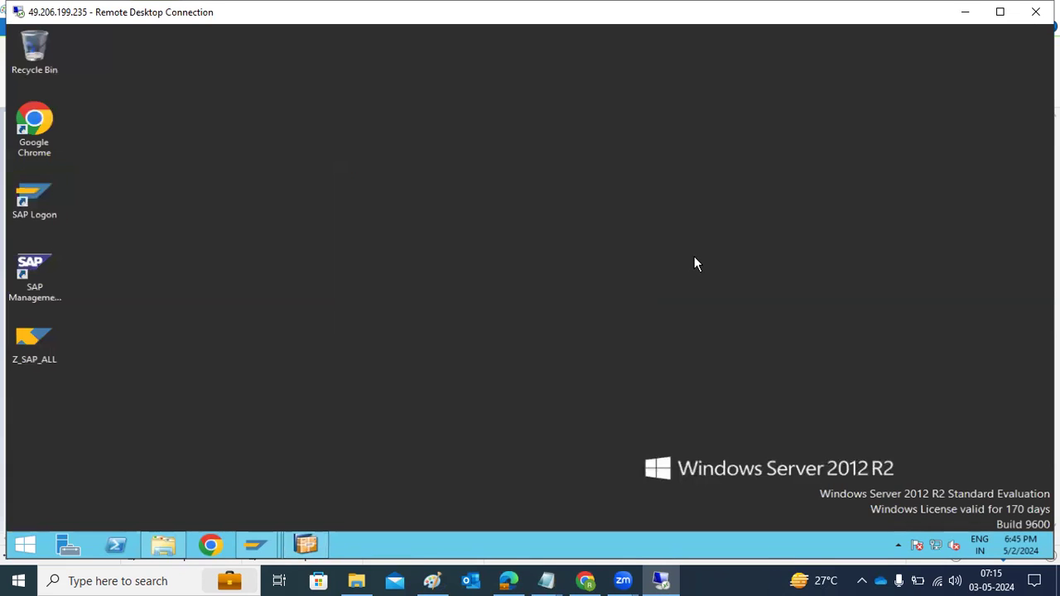
pyautogui.rightClick(693, 256)
pyautogui.click(750, 298)
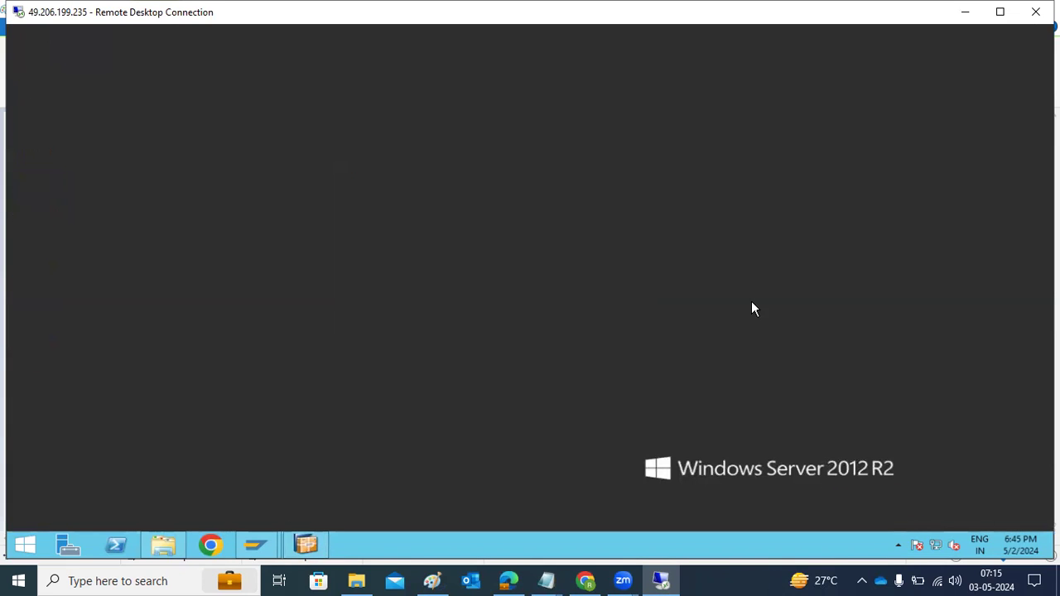
pyautogui.rightClick(687, 283)
pyautogui.click(687, 323)
pyautogui.click(168, 545)
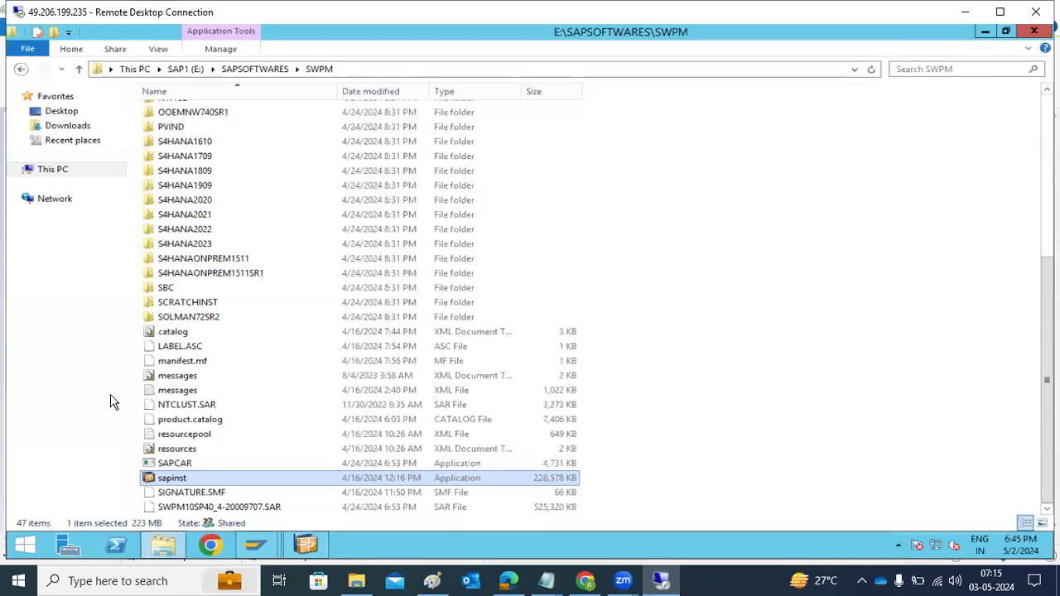
pyautogui.click(51, 170)
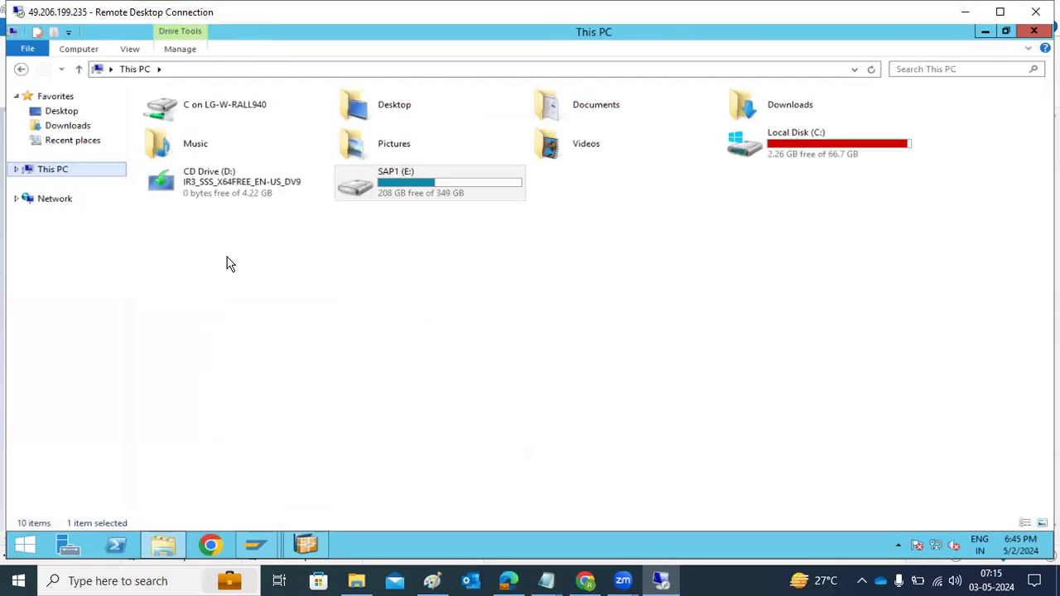
pyautogui.click(299, 544)
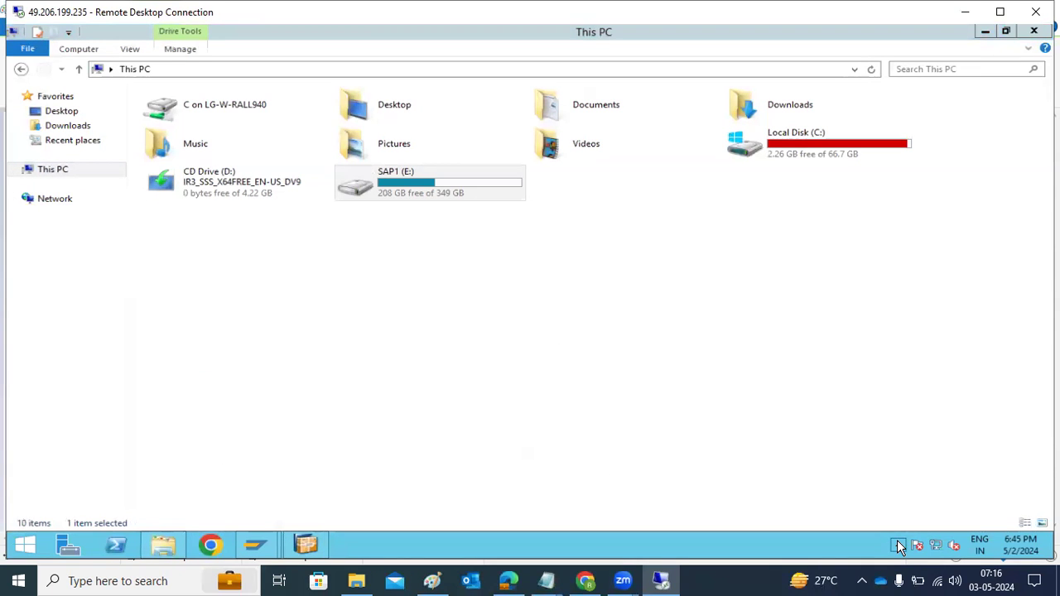
pyautogui.click(986, 31)
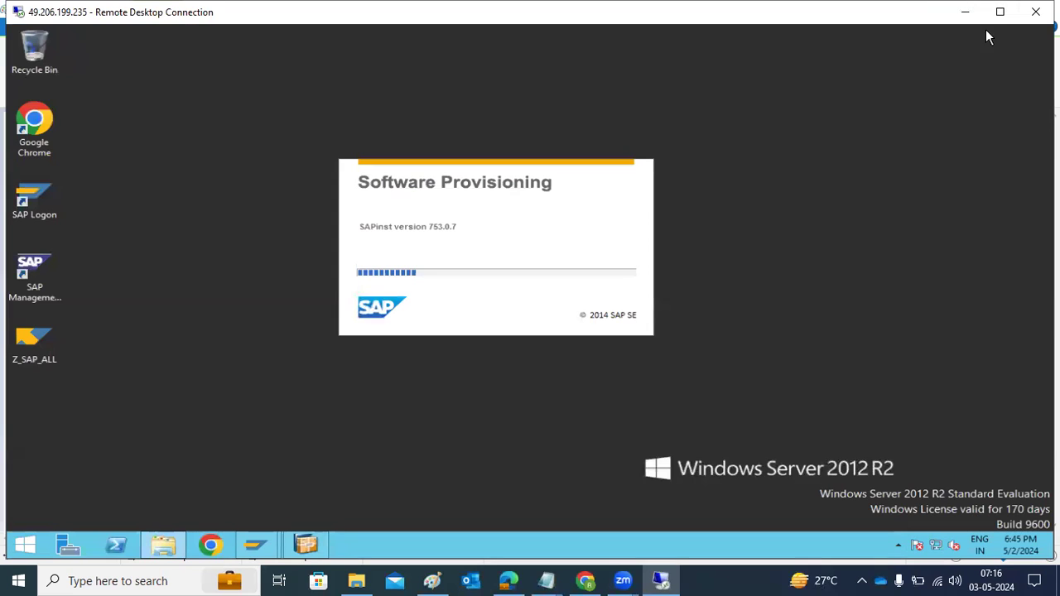
pyautogui.rightClick(804, 180)
pyautogui.click(832, 221)
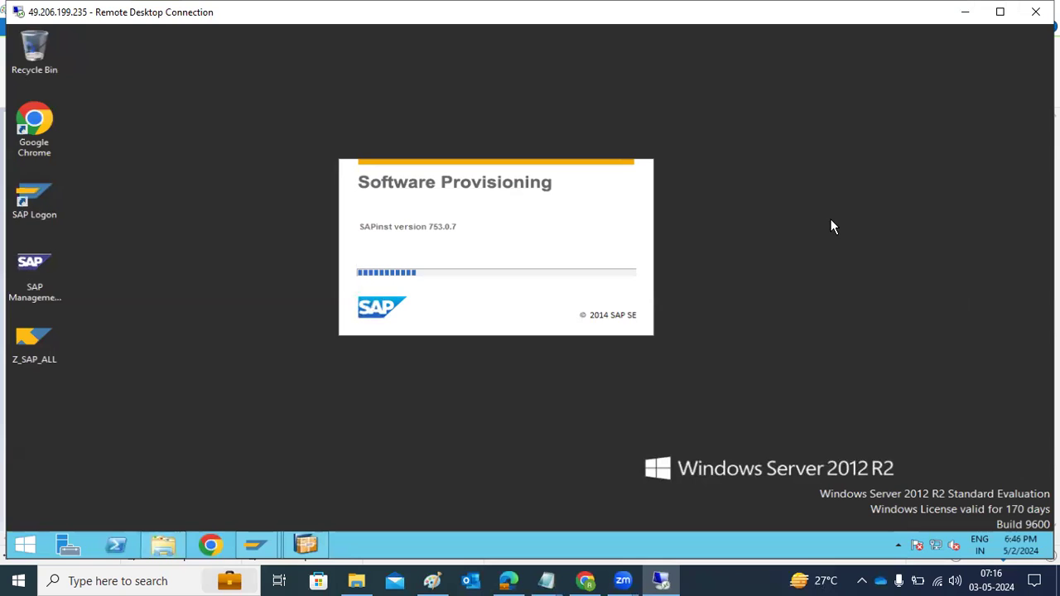
pyautogui.rightClick(759, 184)
pyautogui.click(782, 223)
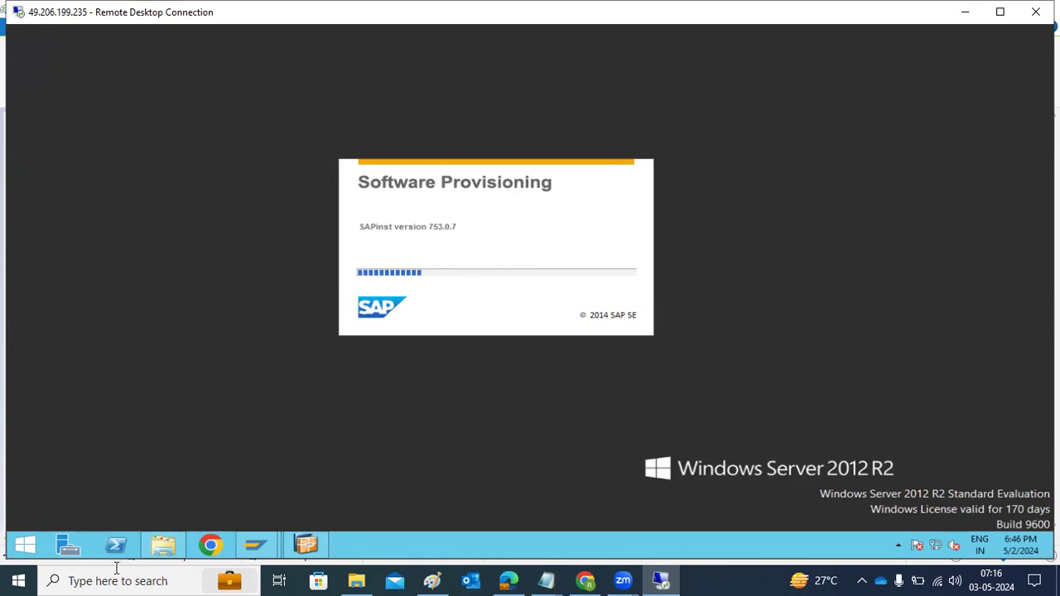
# Open C:\Program Files on the server and locate the sapinst_instdir folder while Software Provisioning loads
pyautogui.click(155, 555)
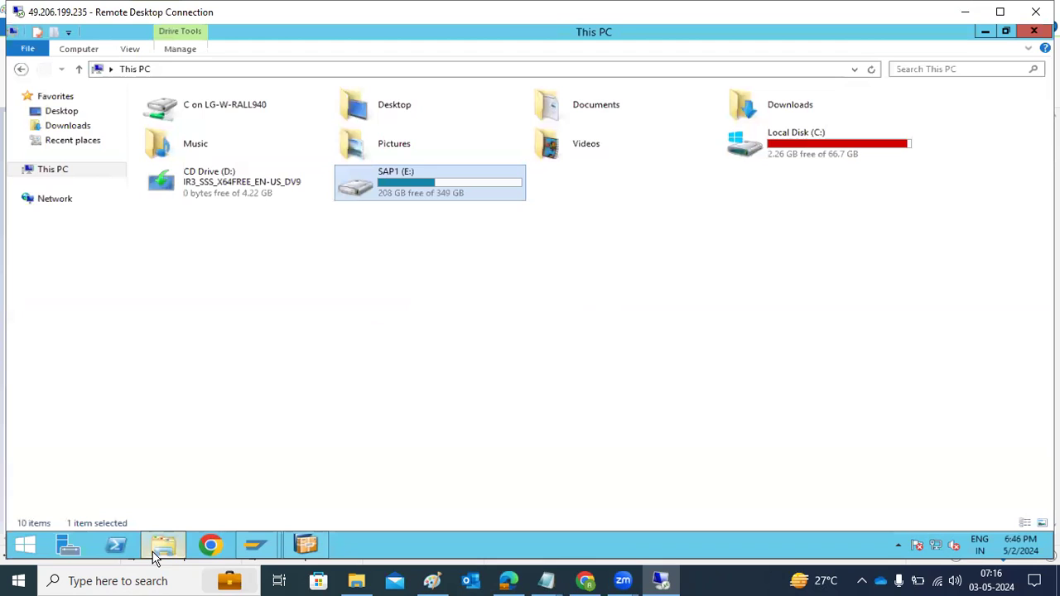
pyautogui.doubleClick(792, 147)
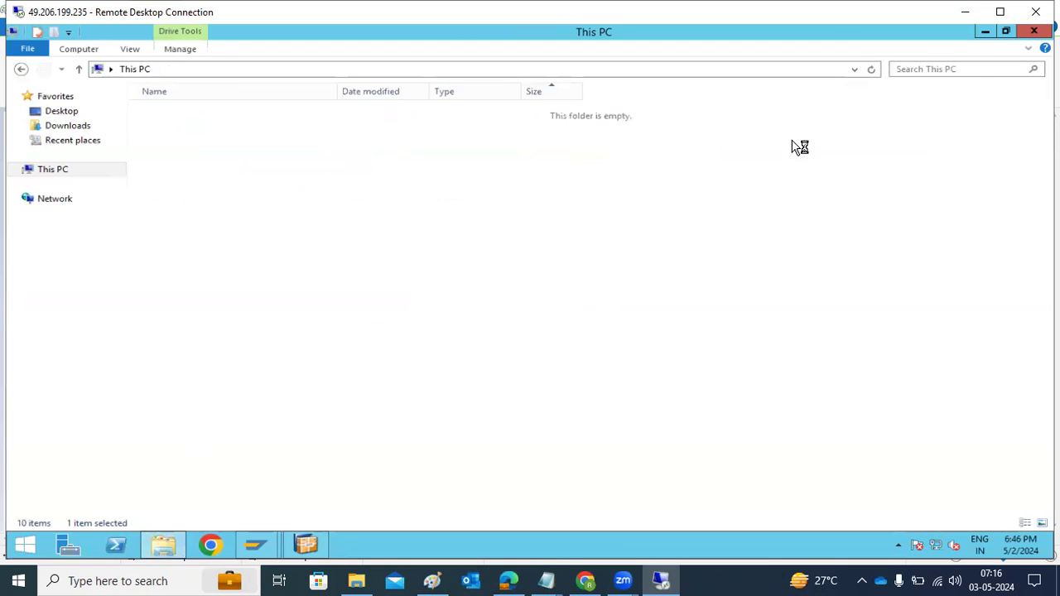
pyautogui.doubleClick(196, 141)
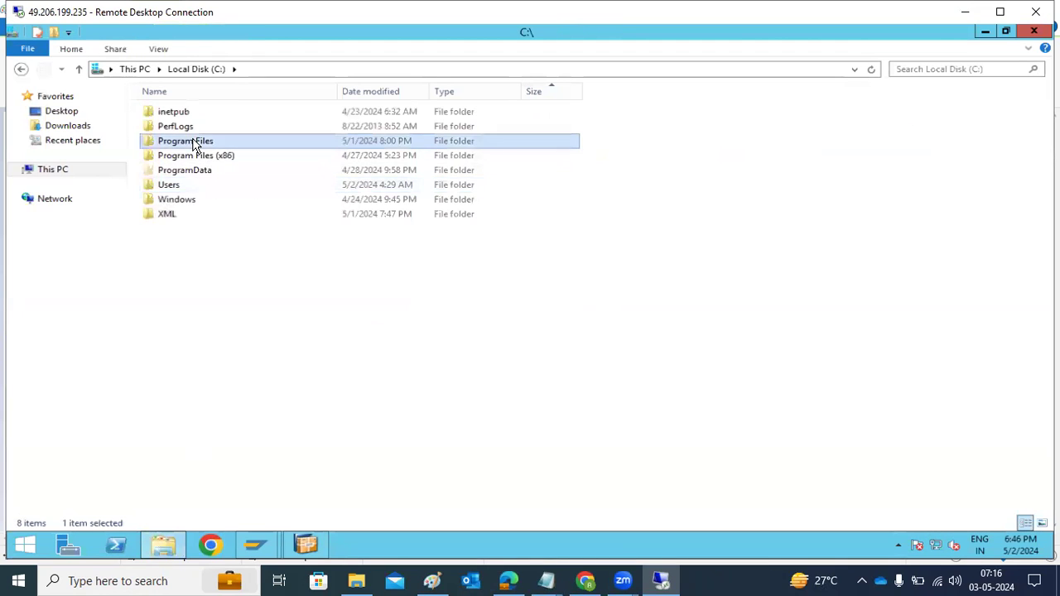
pyautogui.click(163, 546)
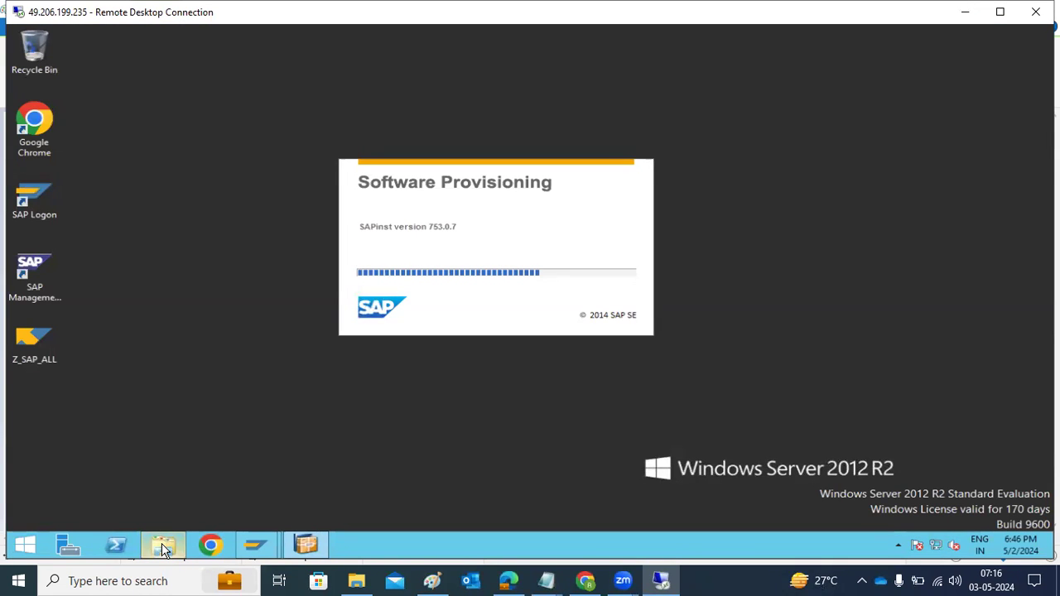
pyautogui.click(163, 547)
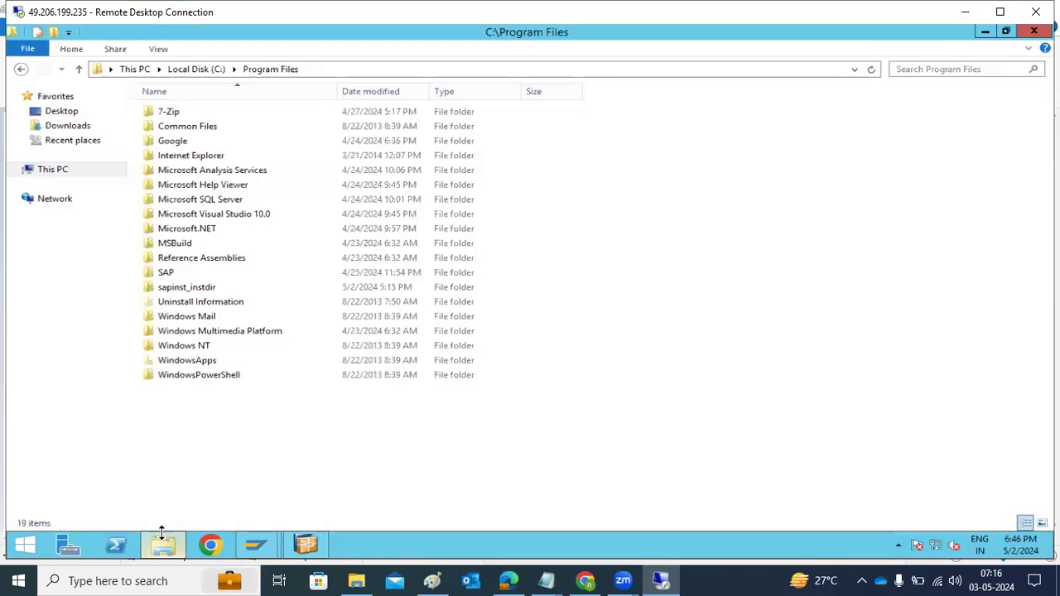
pyautogui.click(199, 293)
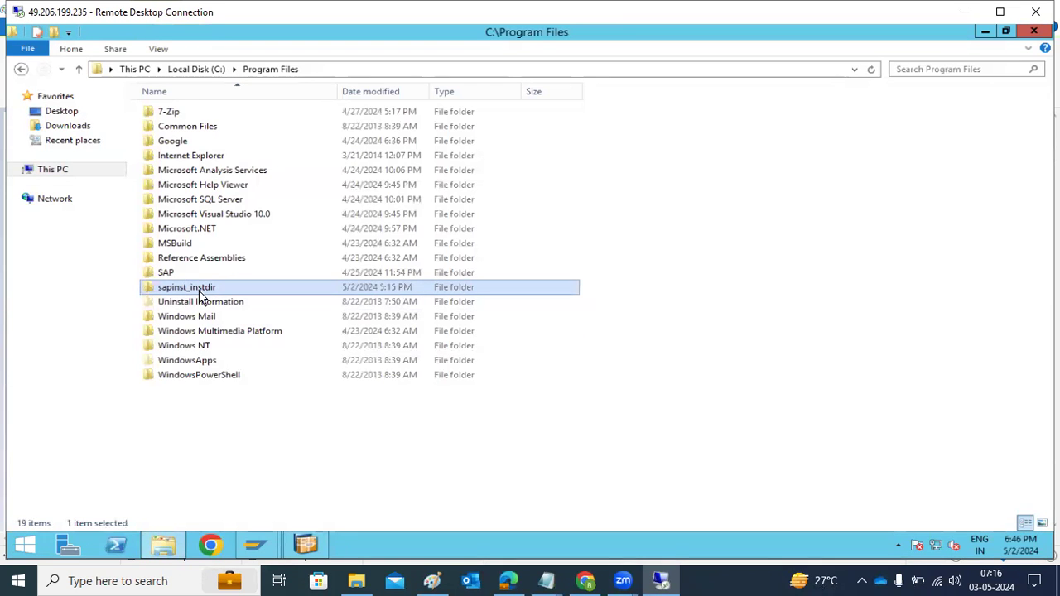
pyautogui.click(310, 550)
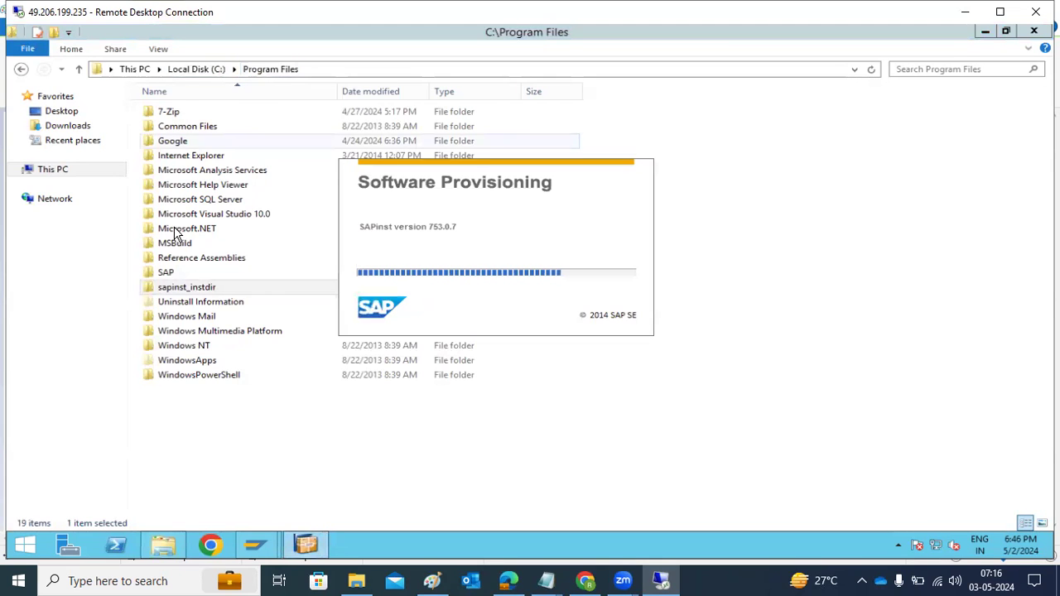
pyautogui.click(177, 294)
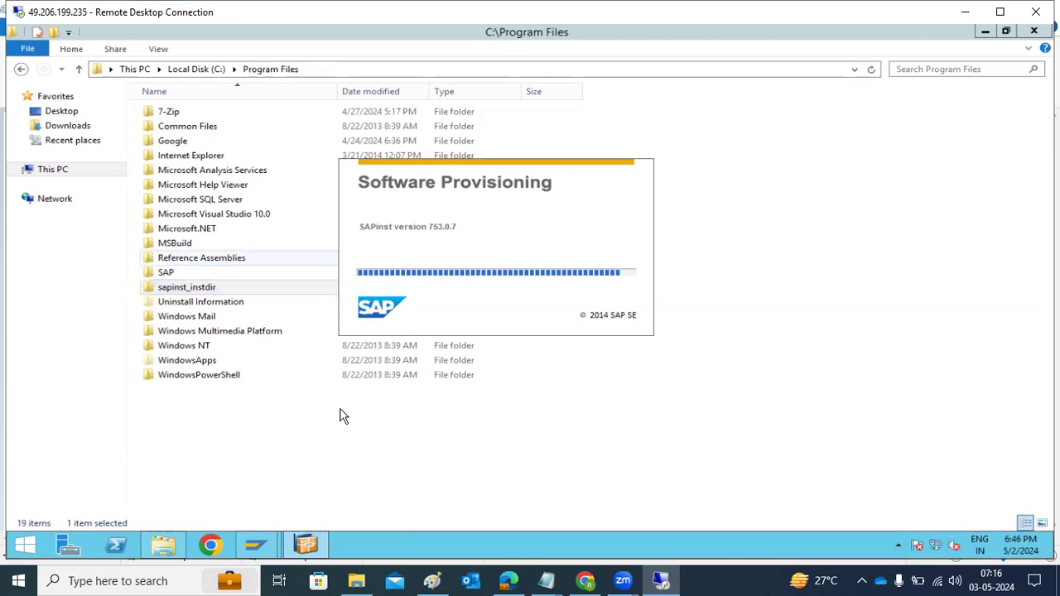
# Check the server's CPU and memory load in Task Manager, then minimize it and close the Program Files window
pyautogui.rightClick(423, 547)
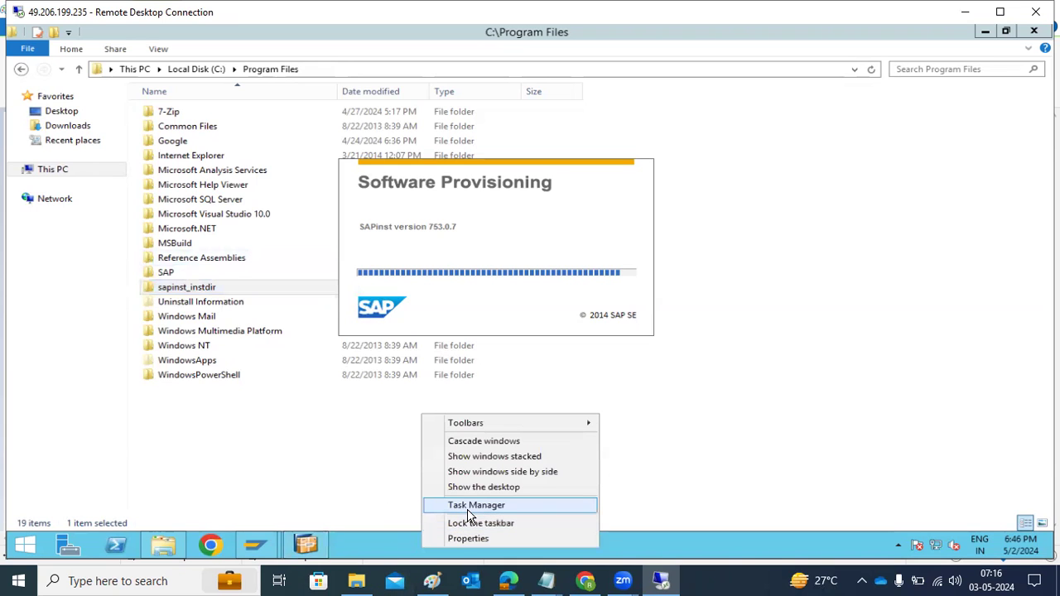
pyautogui.click(470, 508)
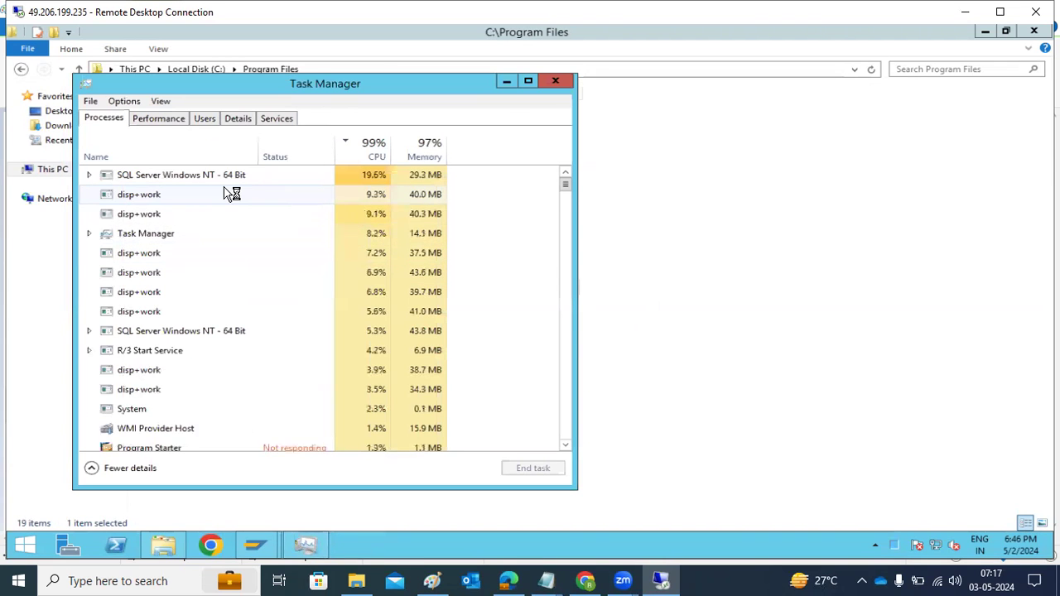
pyautogui.click(505, 81)
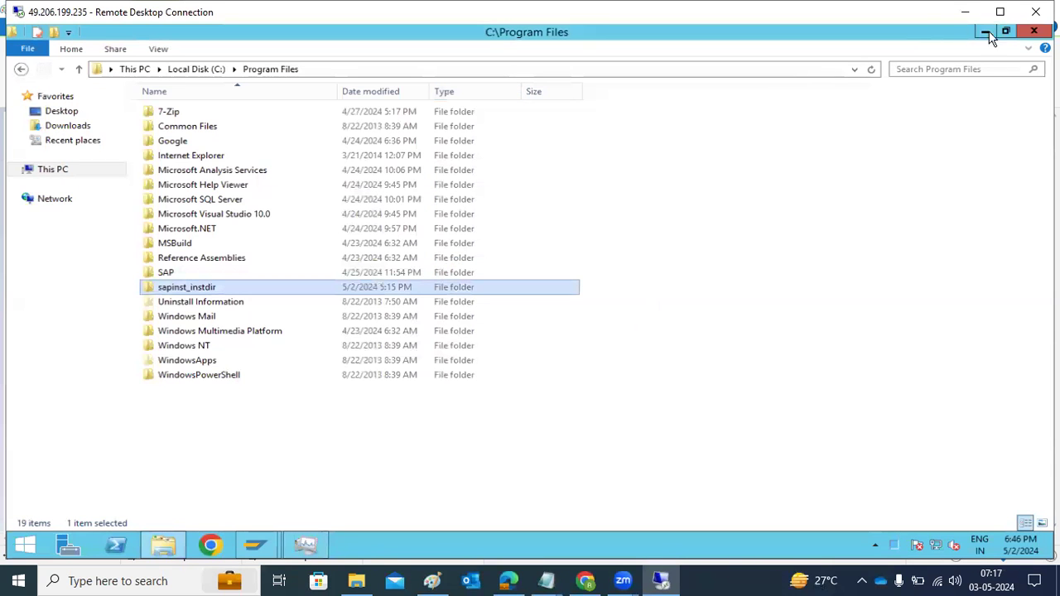
pyautogui.click(1035, 31)
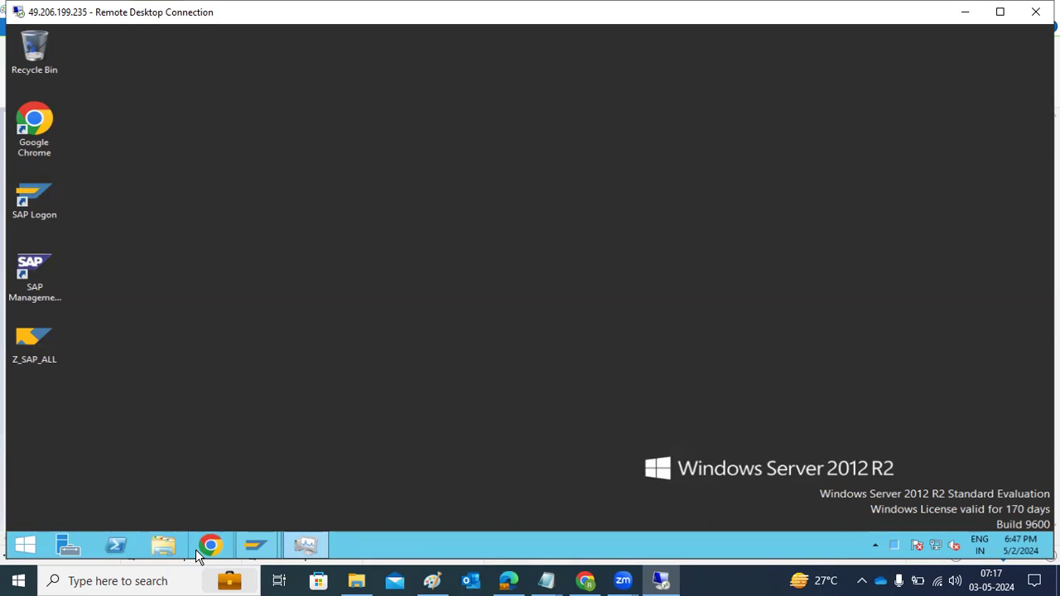
# Return to the server desktop and bring up the Chrome window holding the sapinst page at kponline:4237
pyautogui.click(963, 11)
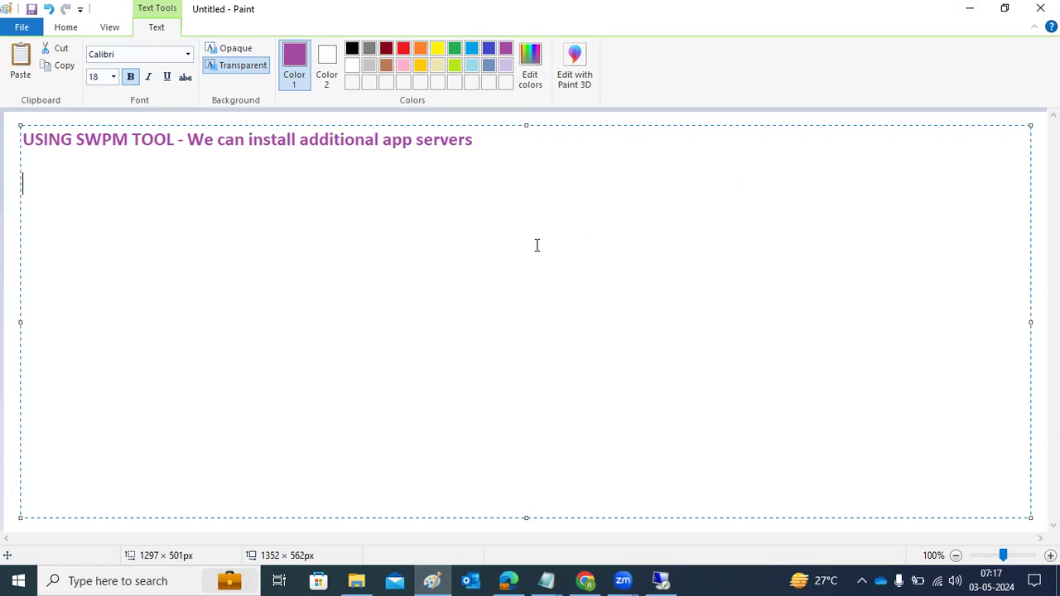
pyautogui.click(661, 579)
pyautogui.click(213, 547)
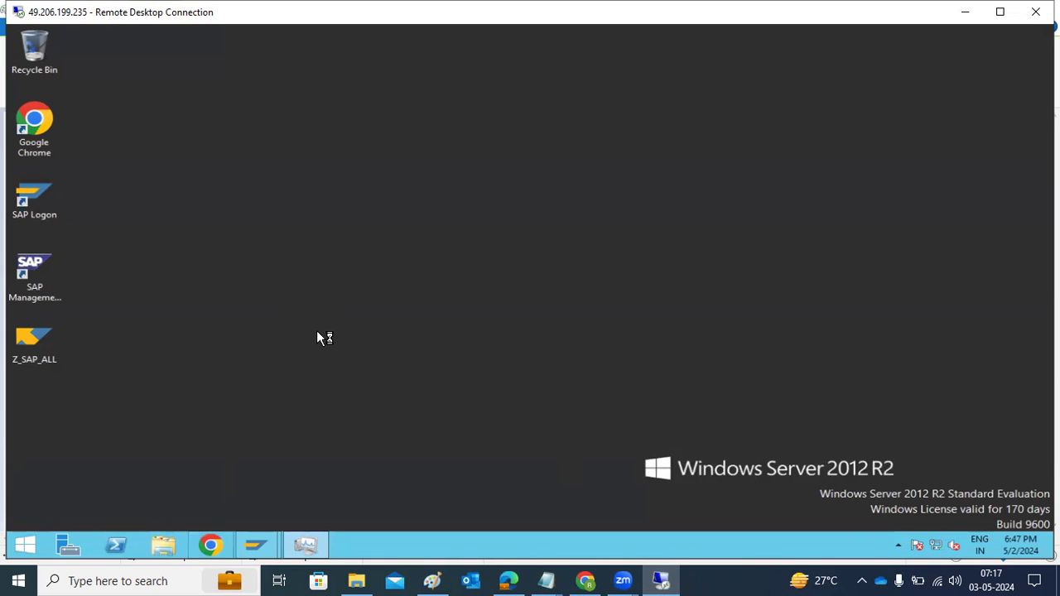
pyautogui.click(898, 546)
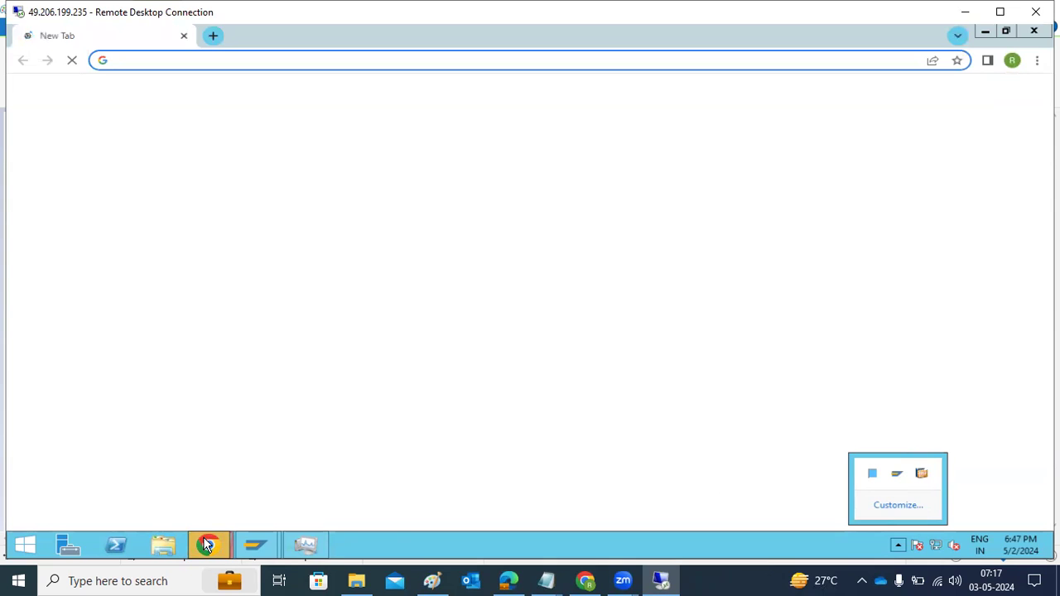
pyautogui.moveTo(205, 542)
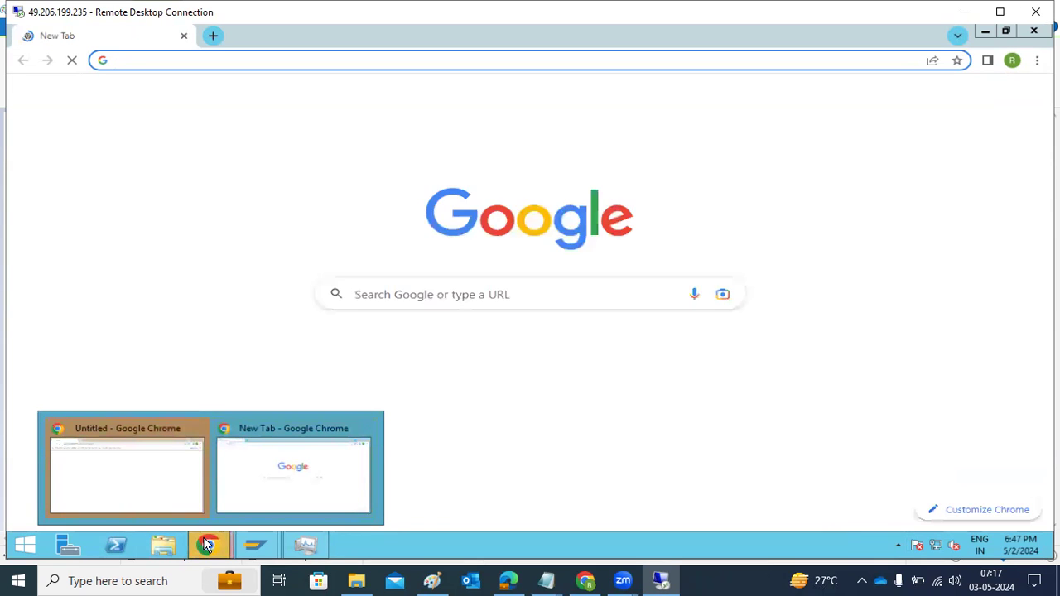
pyautogui.click(134, 490)
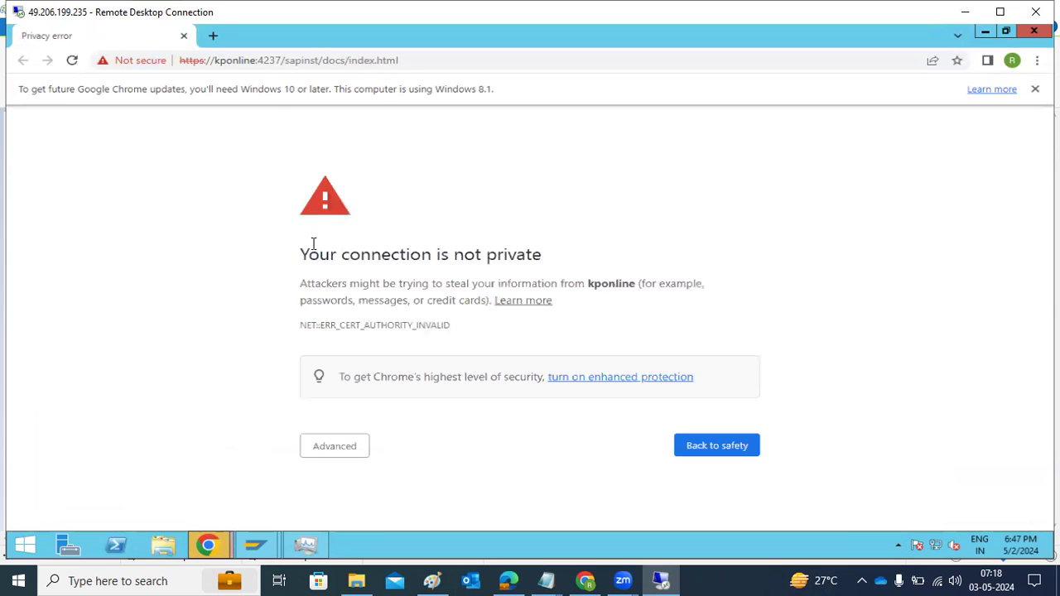
# Check the port in the sapinst address and proceed past the certificate warning to kponline
pyautogui.moveTo(263, 63); pyautogui.dragTo(275, 63)
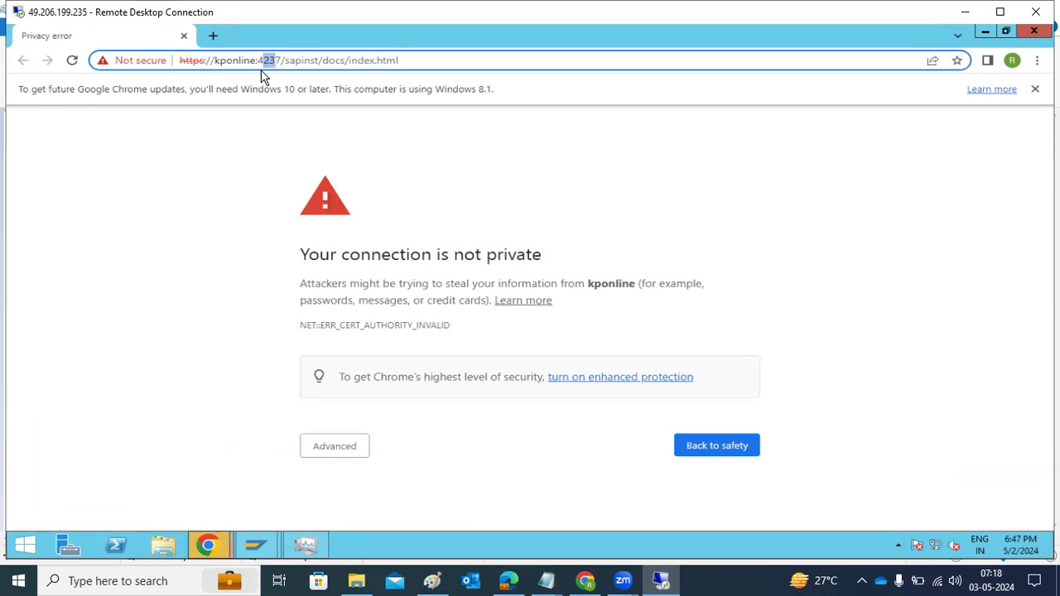
pyautogui.click(329, 446)
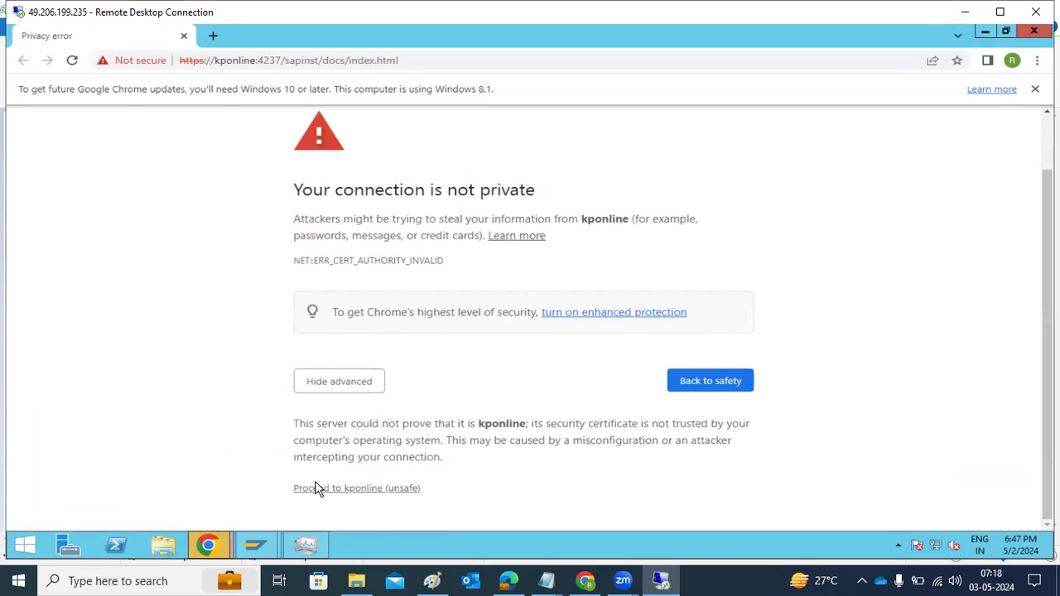
pyautogui.click(335, 489)
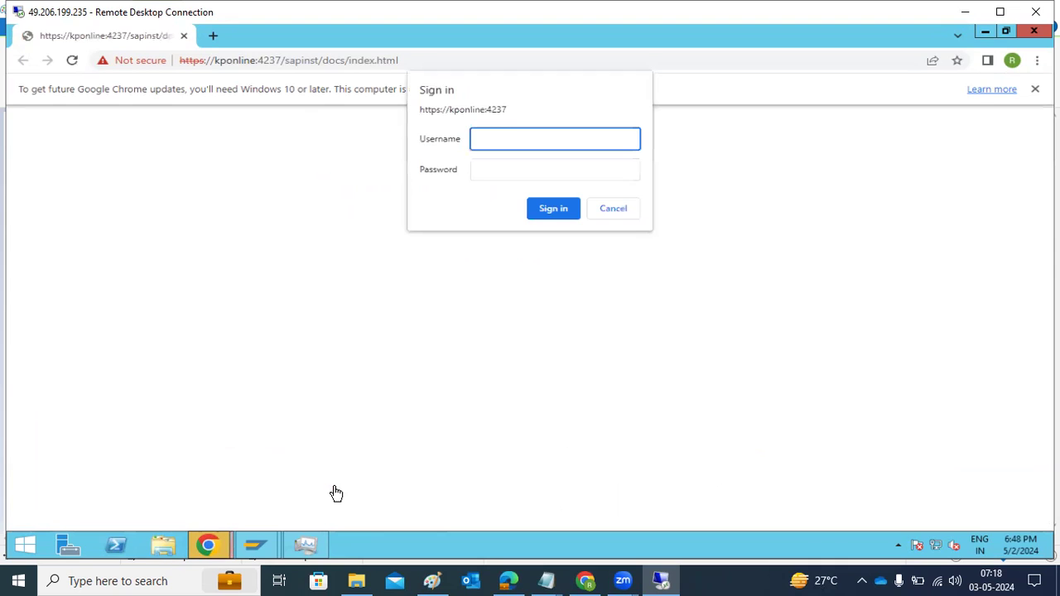
# Try to sign in to the sapinst page at kponline:4237 as Administrator with the account password
pyautogui.write('Adm')
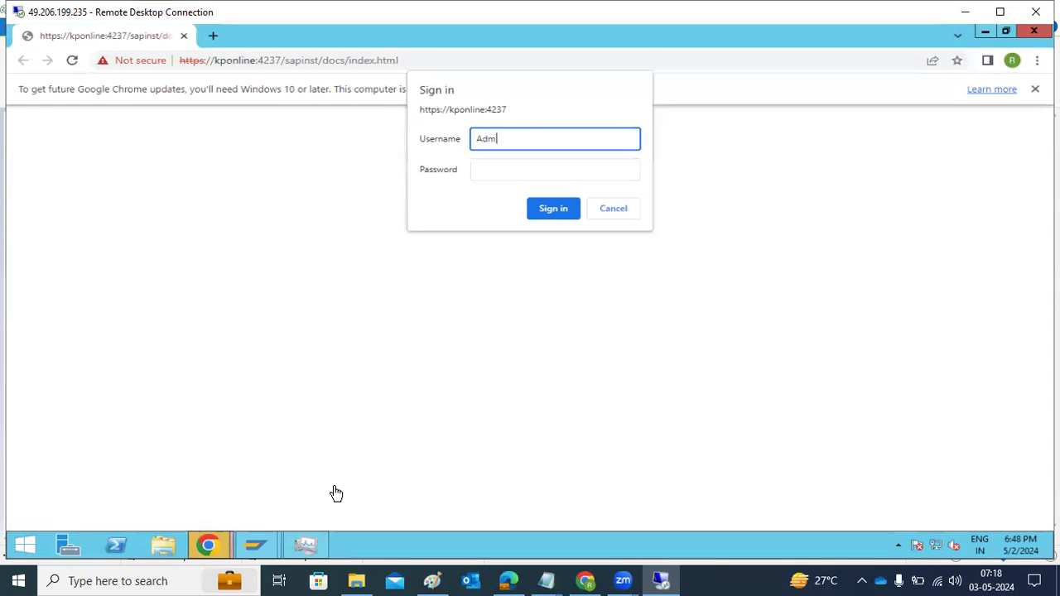
pyautogui.write('inistrator')
pyautogui.press('Tab')
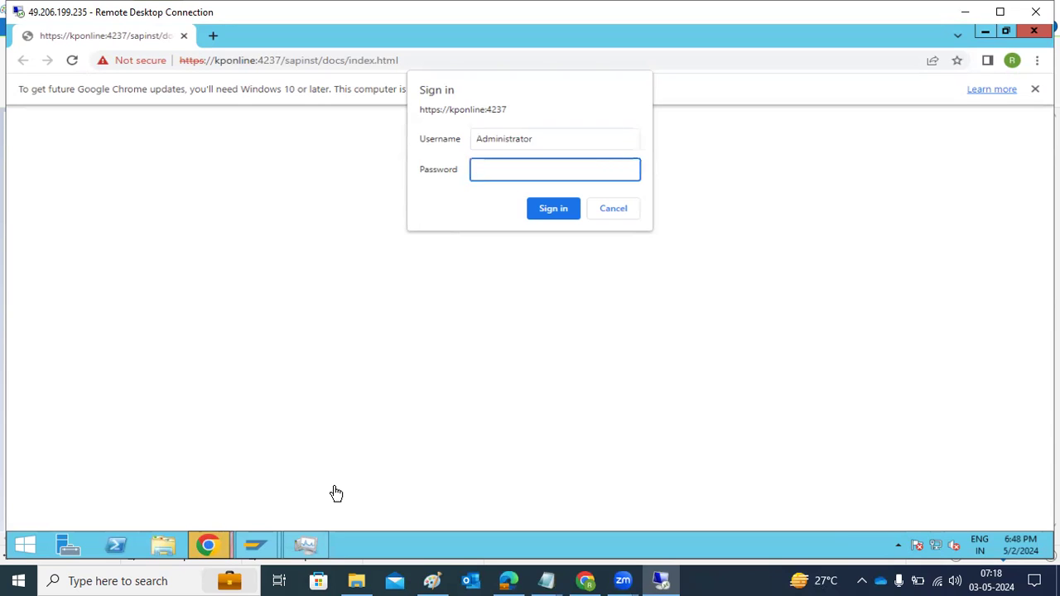
pyautogui.write('••••••••')
pyautogui.press('Return')
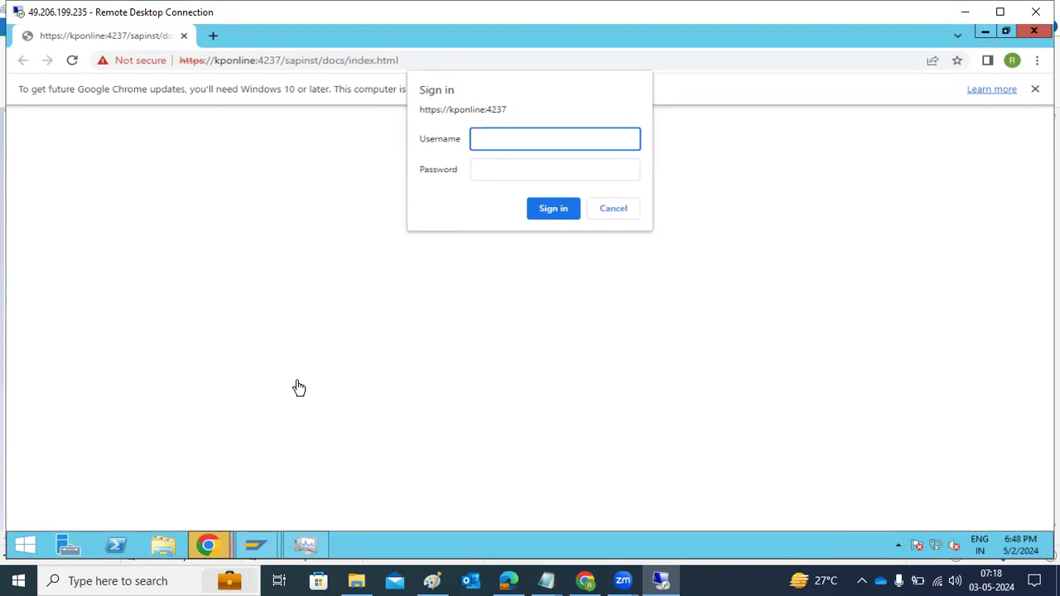
# Retry the sapinst sign-in as Administrator with the account password, then cancel the sign-in and close the Chrome window
pyautogui.write('Administrator')
pyautogui.press('Tab')
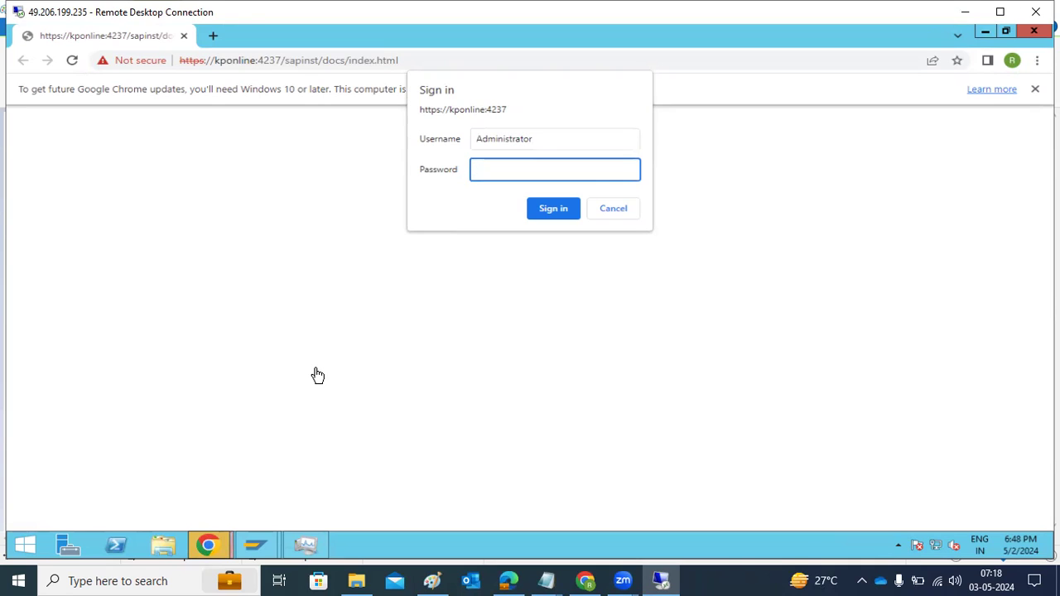
pyautogui.write('•••••••••')
pyautogui.press('Return')
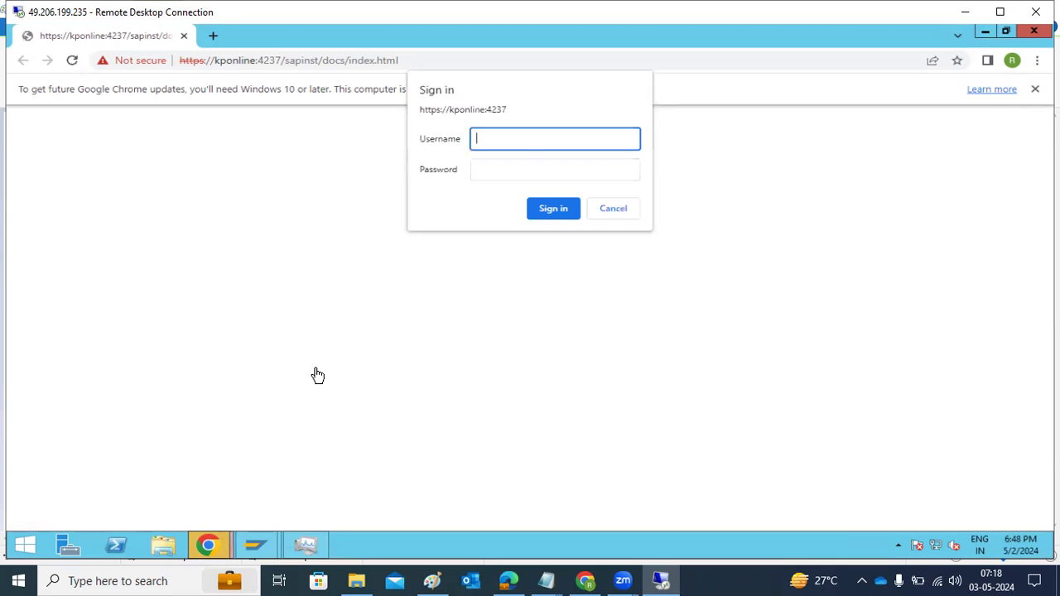
pyautogui.click(614, 212)
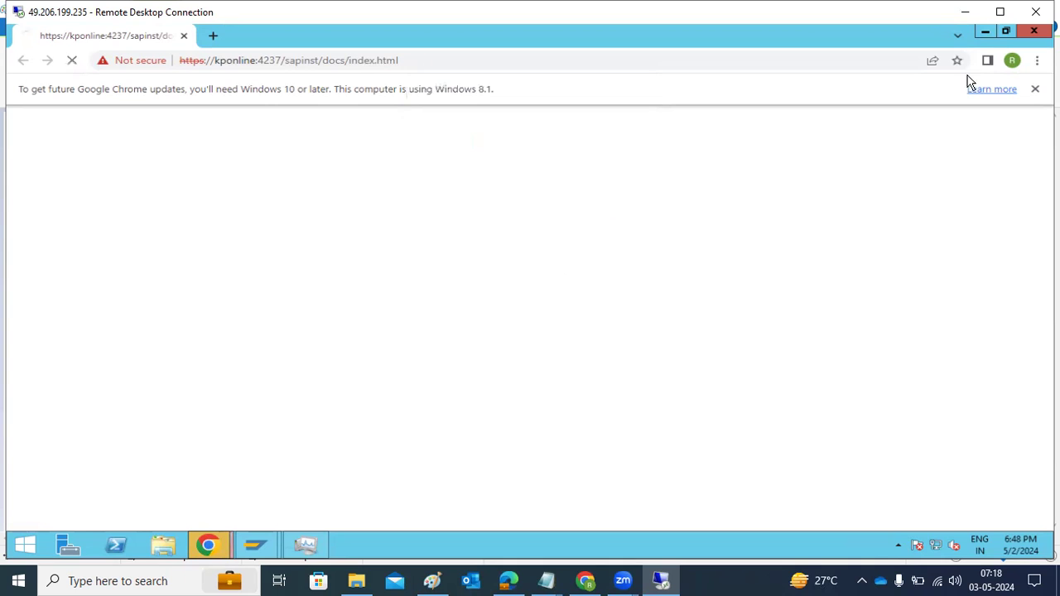
pyautogui.click(1037, 33)
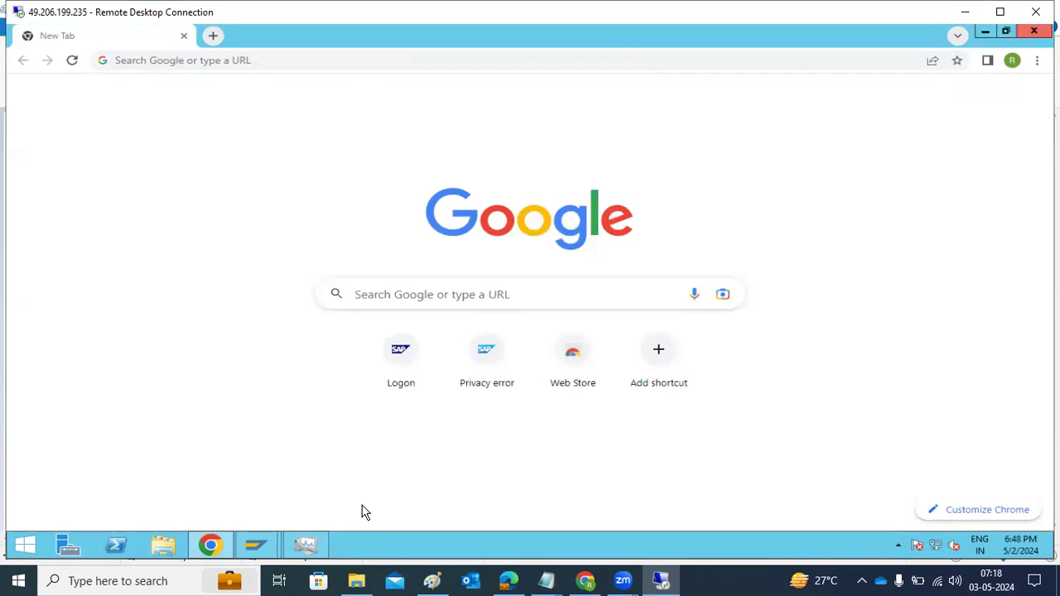
# Find sapinst.exe in Task Manager's detailed process list and end its process tree
pyautogui.moveTo(304, 547)
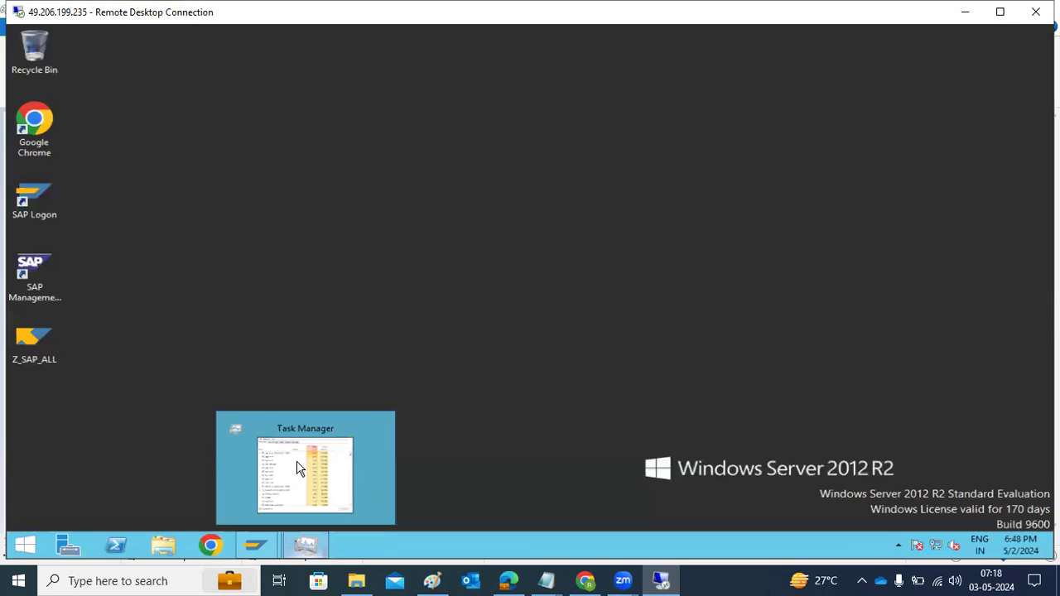
pyautogui.click(296, 462)
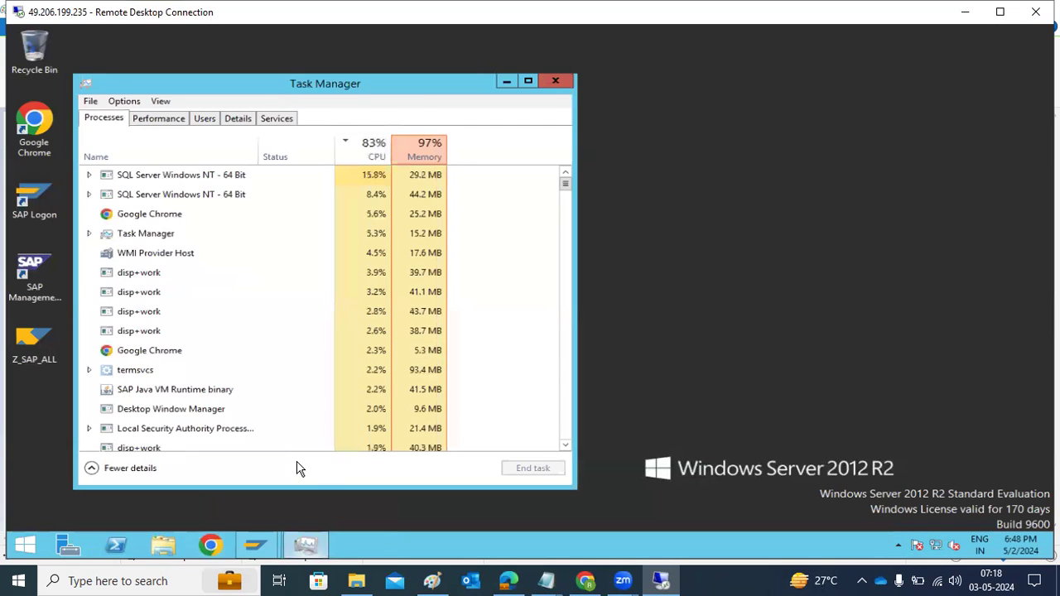
pyautogui.click(194, 270)
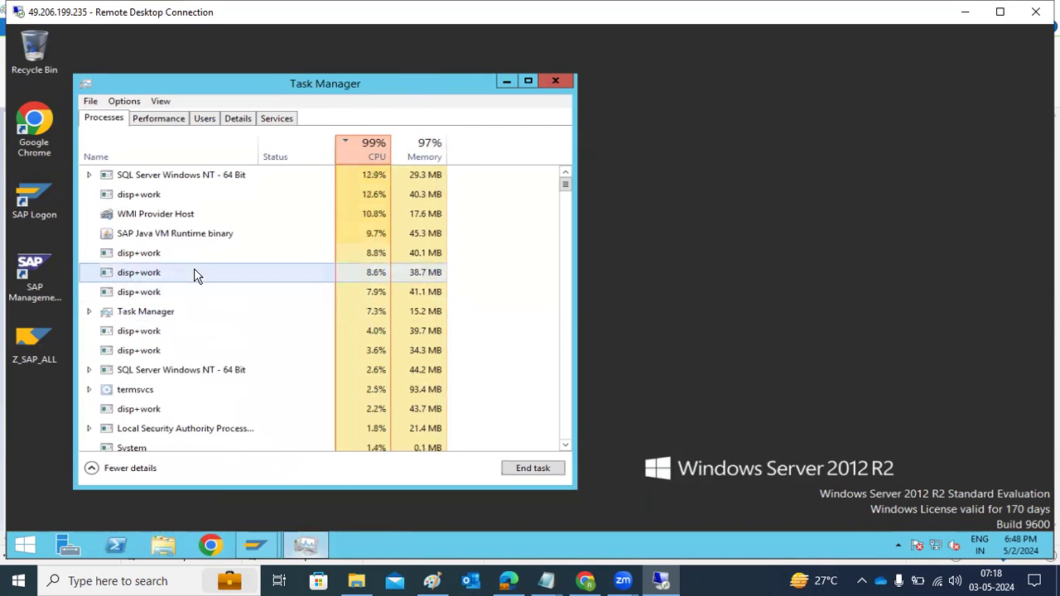
pyautogui.scroll(-5, 189, 244)
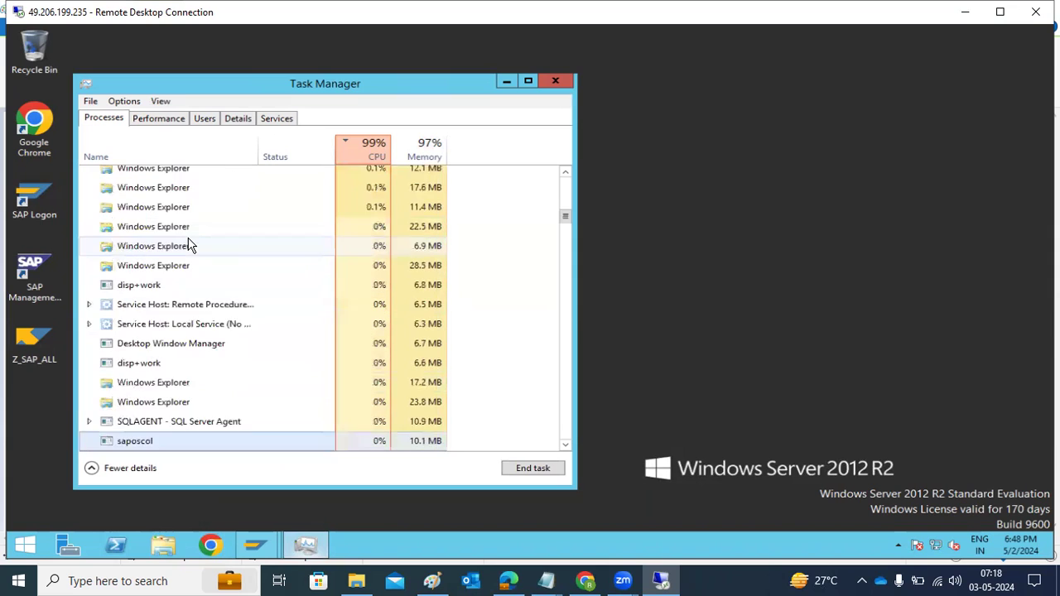
pyautogui.click(235, 119)
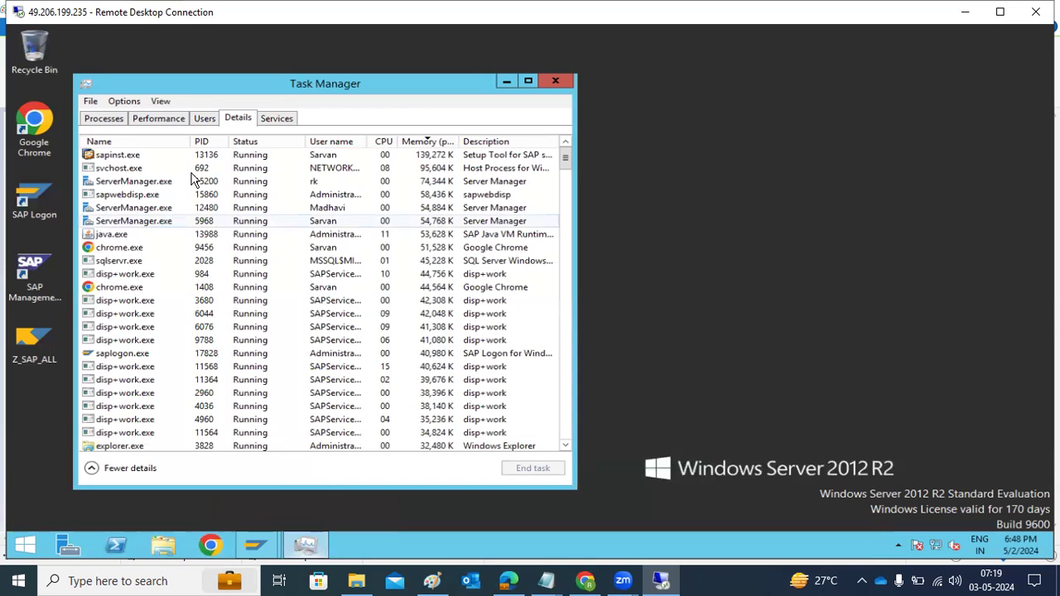
pyautogui.click(213, 157)
pyautogui.rightClick(213, 157)
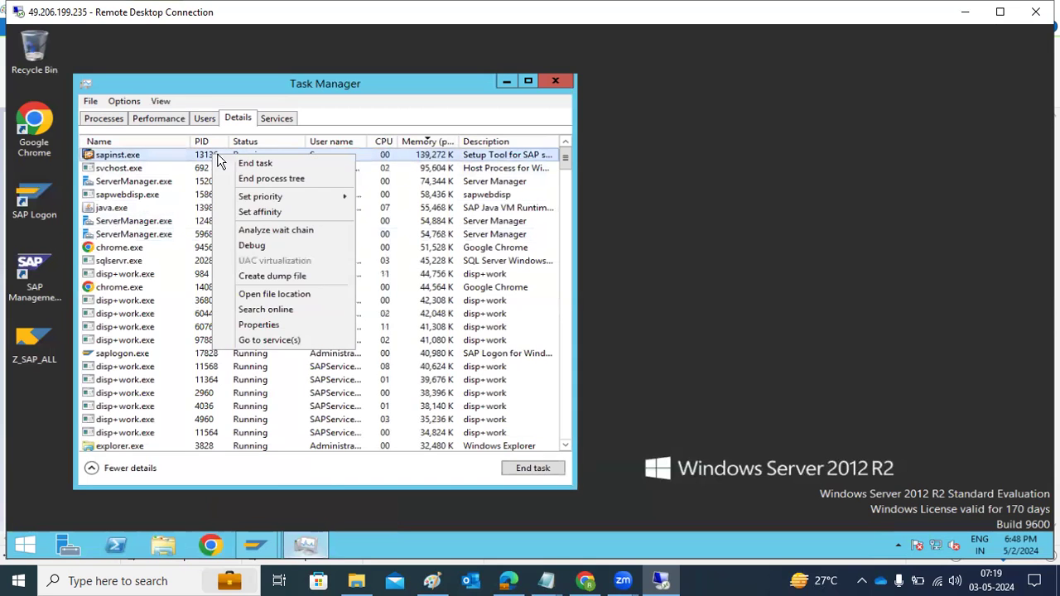
pyautogui.click(259, 179)
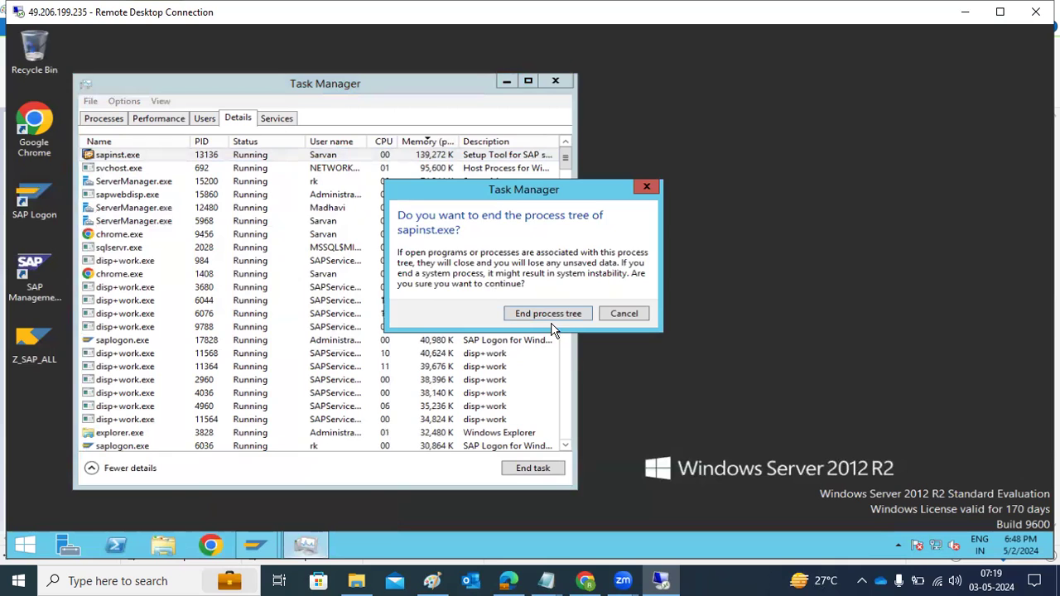
pyautogui.click(549, 314)
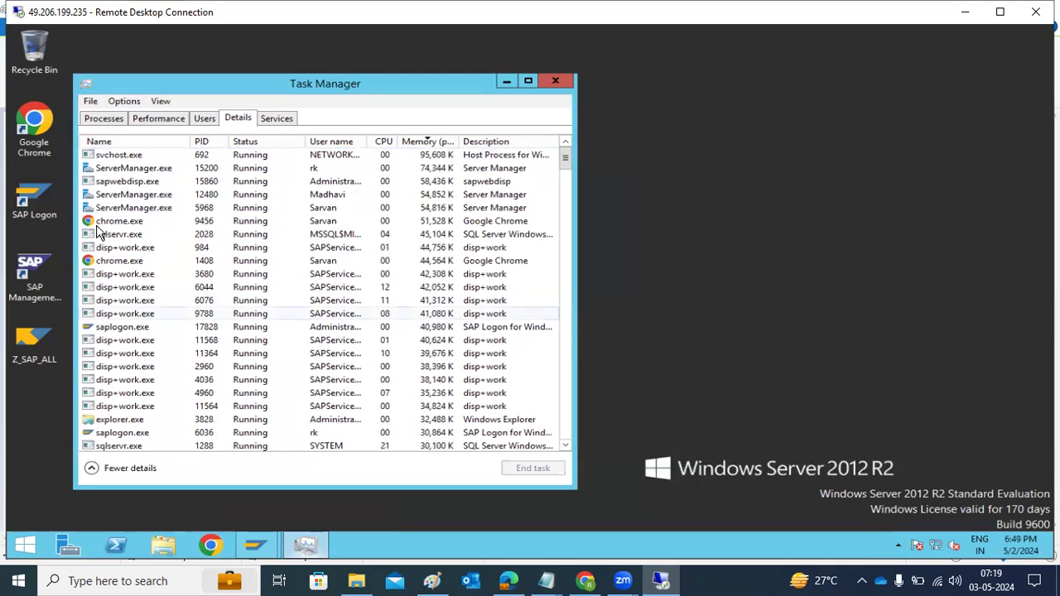
# Look for processes starting with "saps" in the detailed process list, then close Task Manager
pyautogui.click(95, 227)
pyautogui.write('saps')
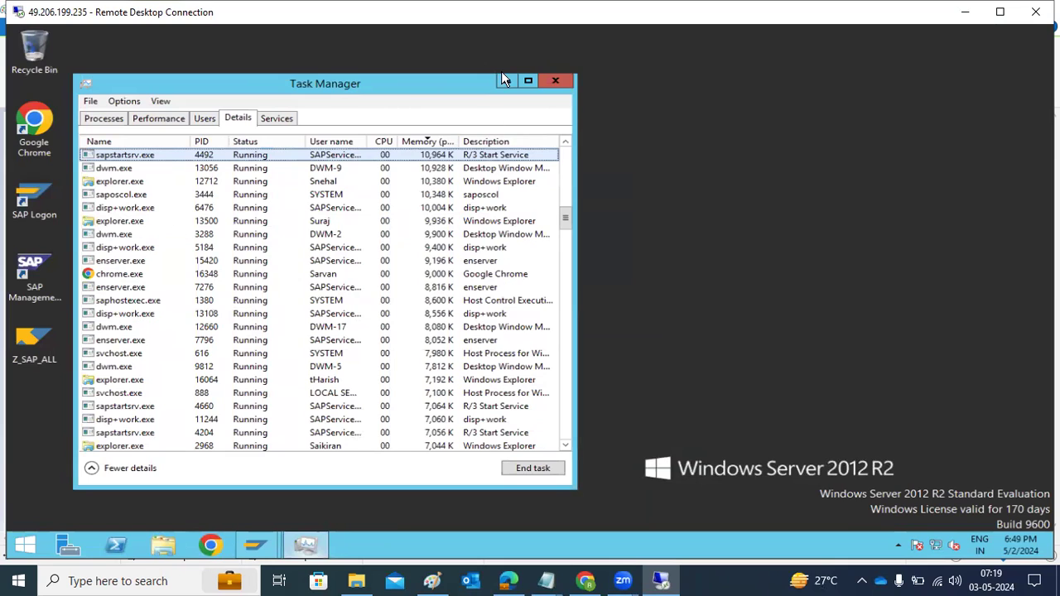
pyautogui.click(553, 80)
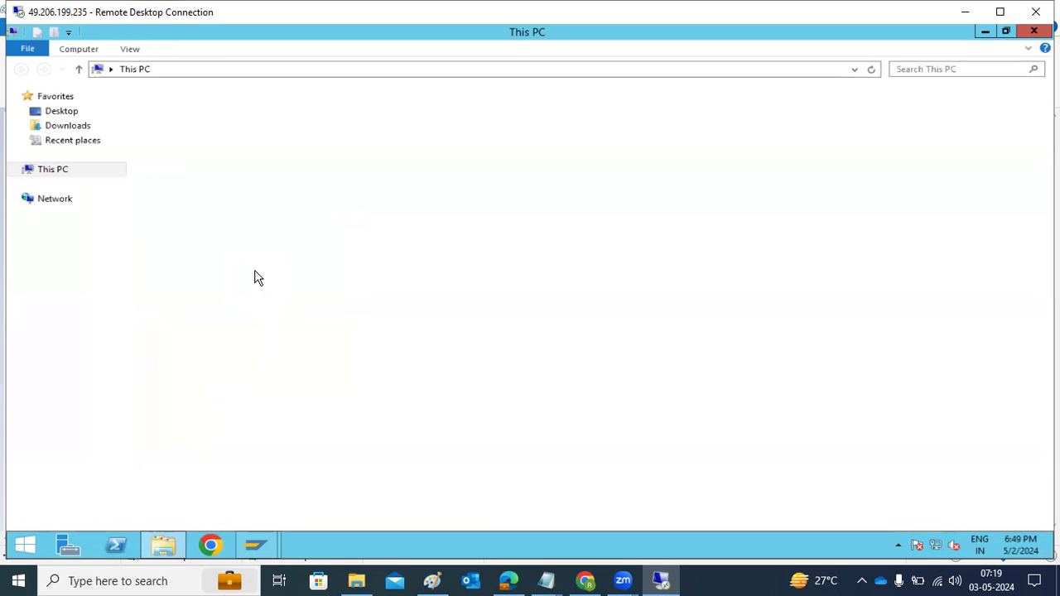
# Permanently delete the sapinst_instdir folder from C:\Program Files on the server
pyautogui.doubleClick(799, 137)
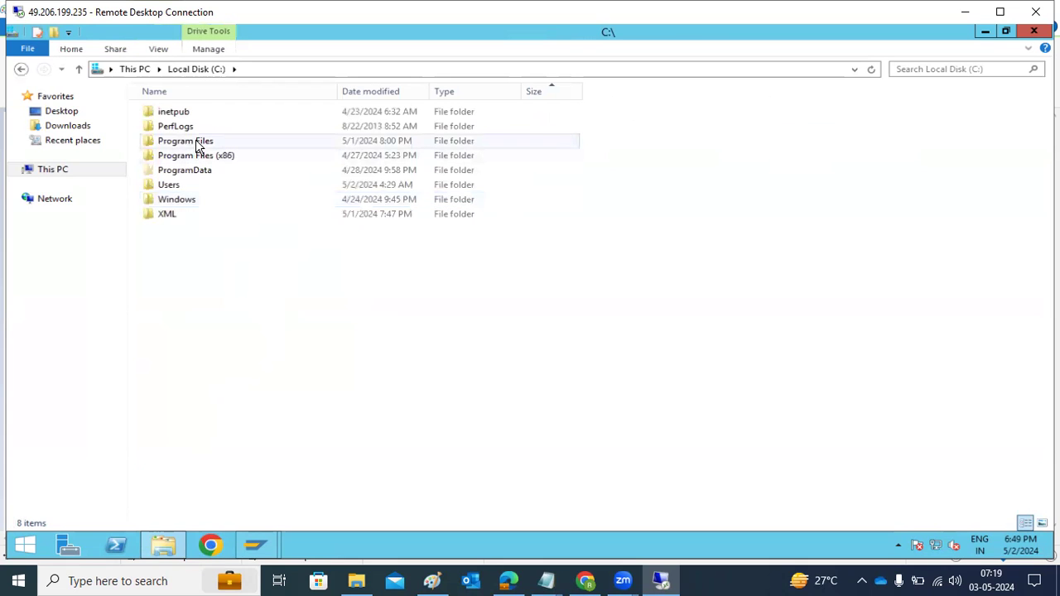
pyautogui.doubleClick(197, 143)
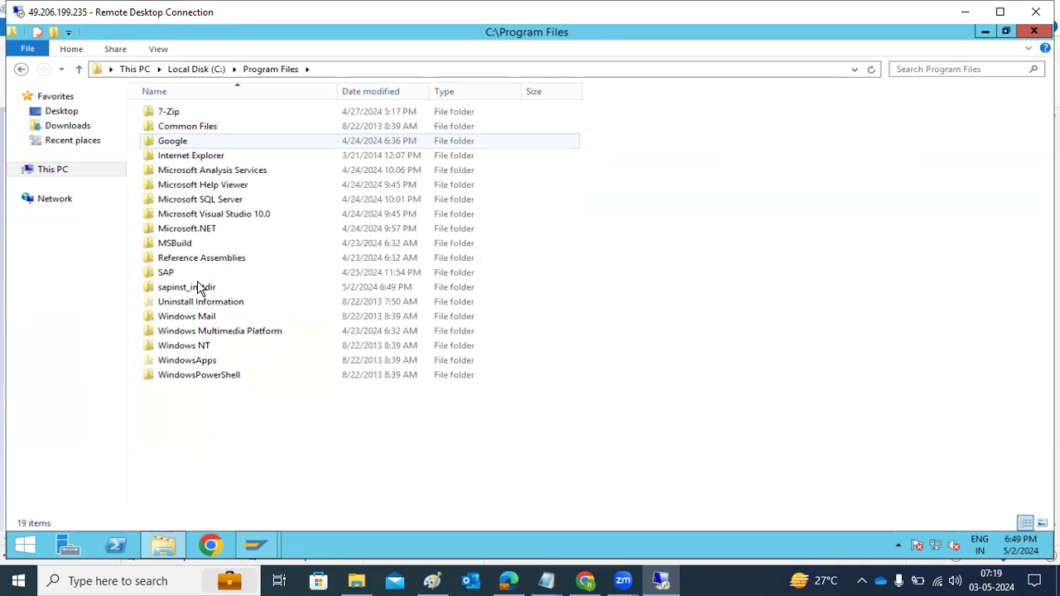
pyautogui.click(199, 287)
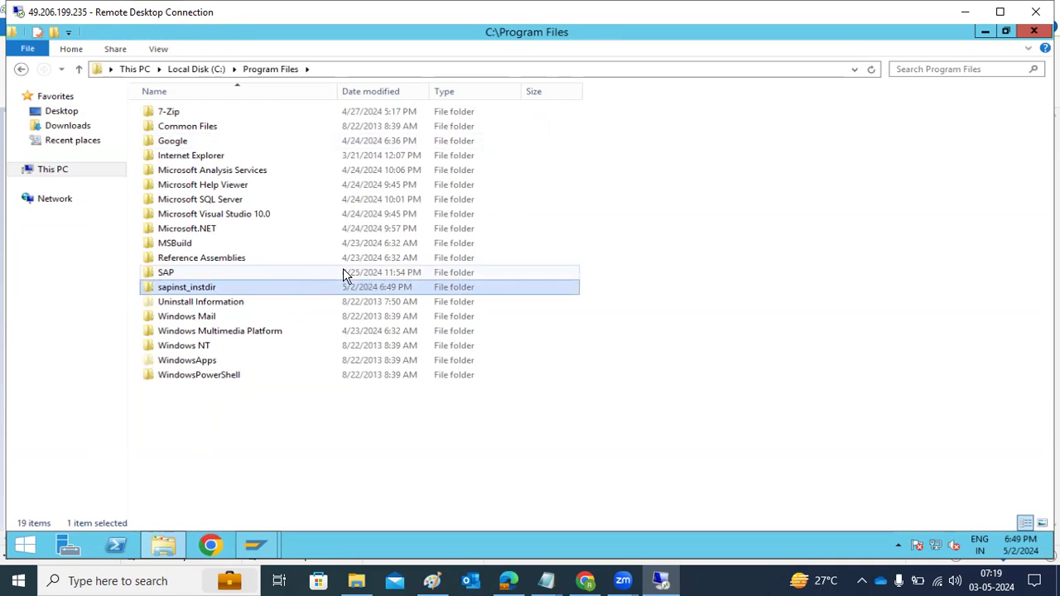
pyautogui.hotkey('shift', 'Delete')
pyautogui.click(571, 345)
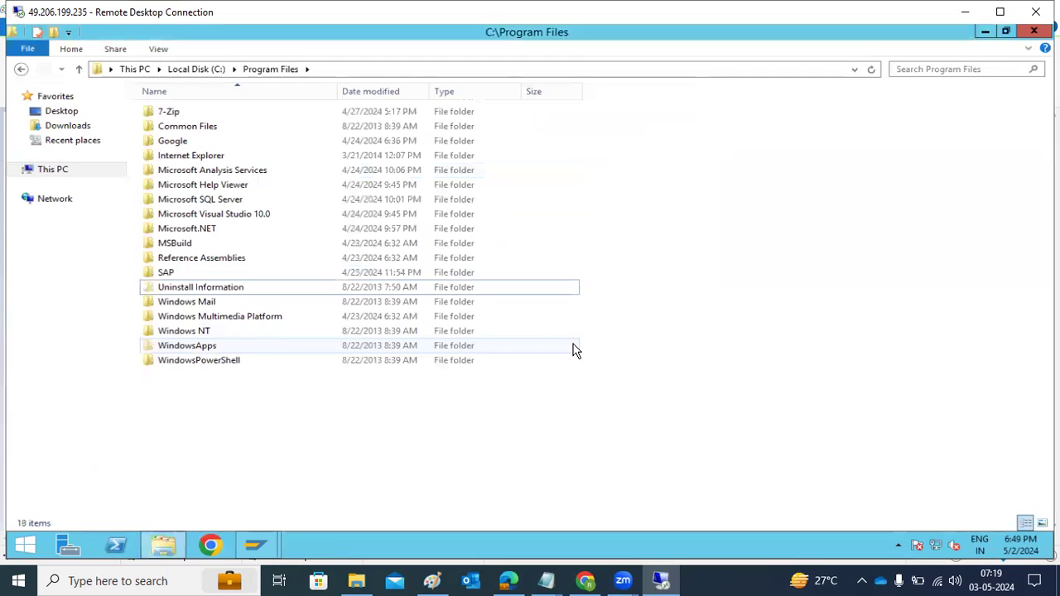
# Launch the sapinst application from E:\SAPSOFTWARES\SWPM
pyautogui.click(63, 171)
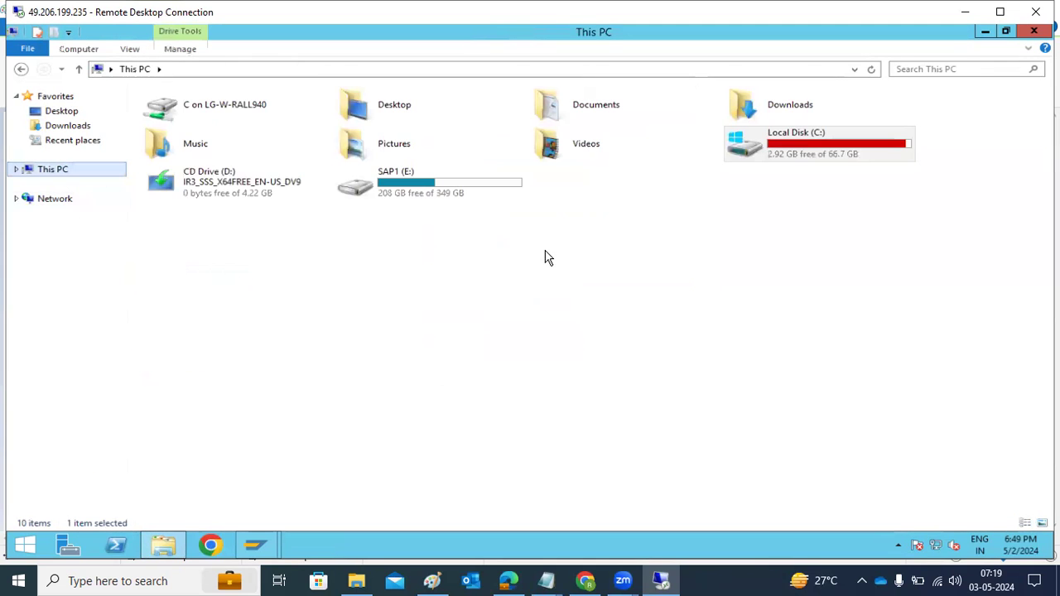
pyautogui.doubleClick(466, 185)
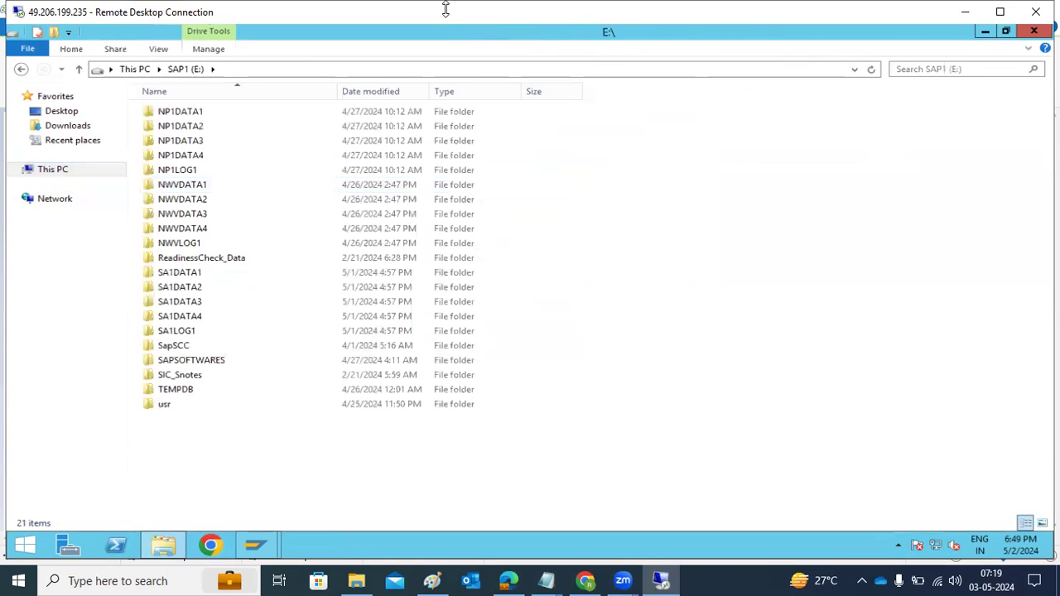
pyautogui.click(189, 359)
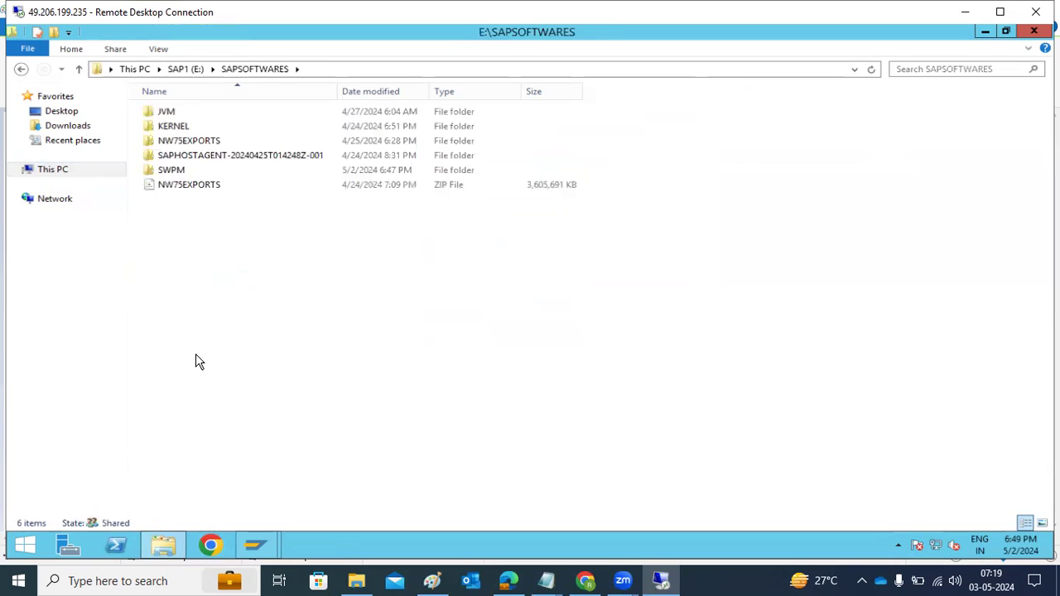
pyautogui.doubleClick(176, 172)
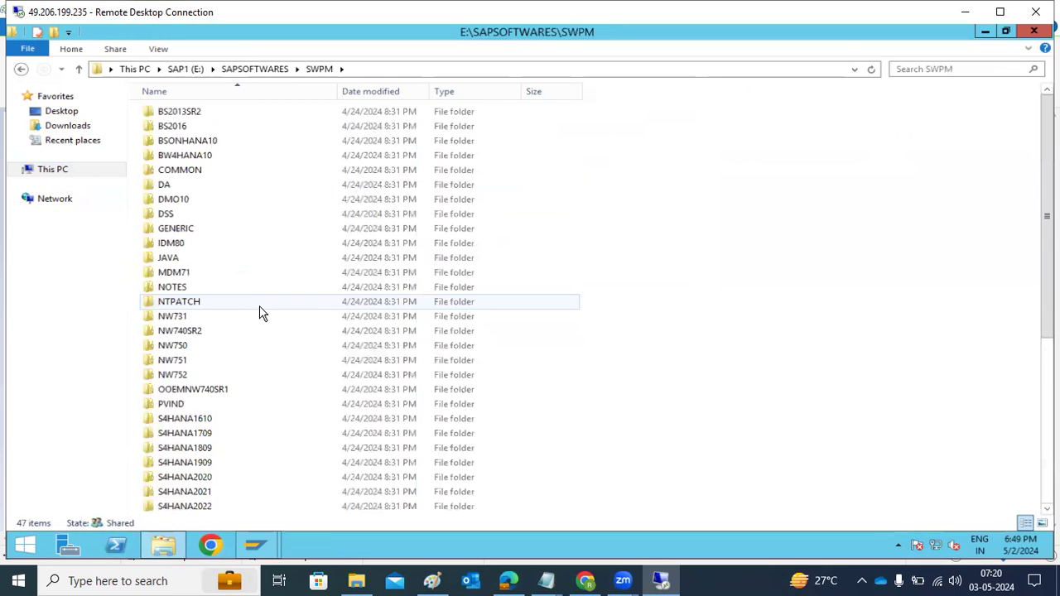
pyautogui.scroll(-1, 269, 393)
pyautogui.scroll(-5, 256, 404)
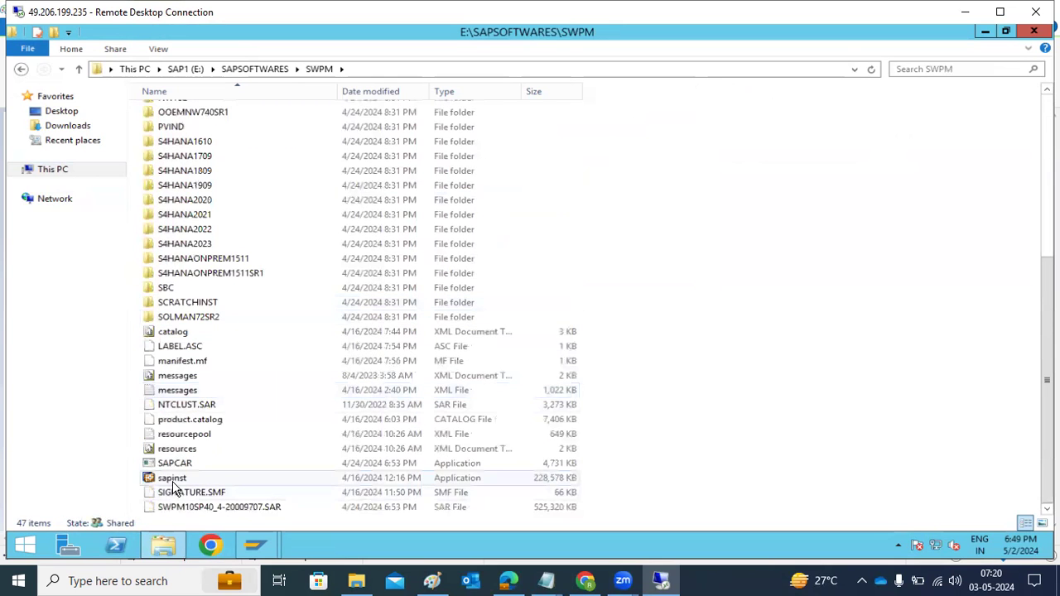
pyautogui.doubleClick(172, 480)
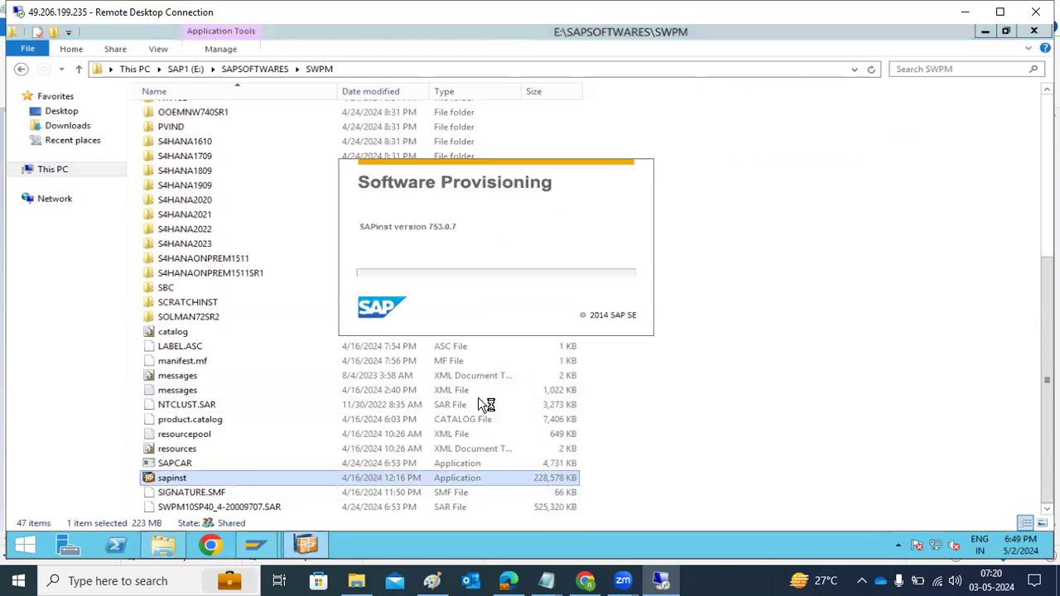
# Switch to Paint and start a text box headed "Pre-step :" below the SWPM tool title
pyautogui.click(964, 12)
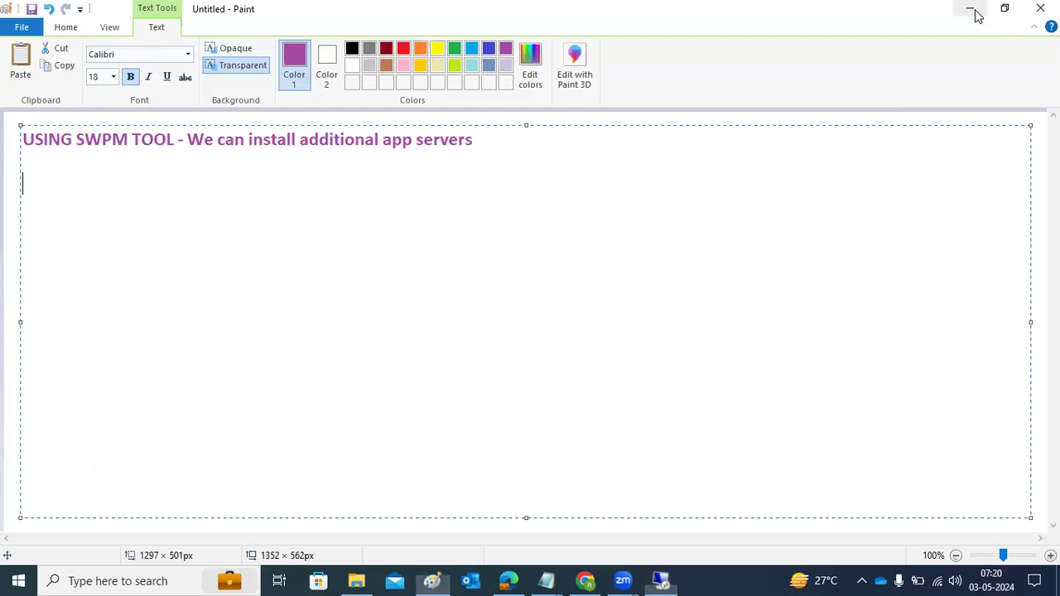
pyautogui.click(12, 235)
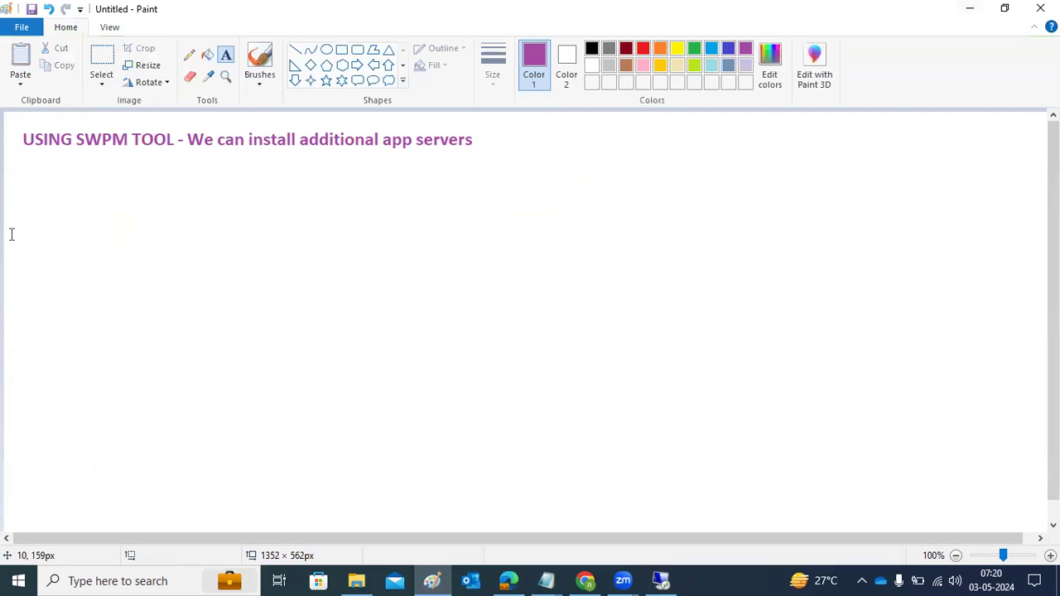
pyautogui.moveTo(28, 162)
pyautogui.mouseDown()
pyautogui.moveTo(52, 187)
pyautogui.moveTo(428, 388)
pyautogui.moveTo(480, 405)
pyautogui.mouseUp()
pyautogui.write('Pre-')
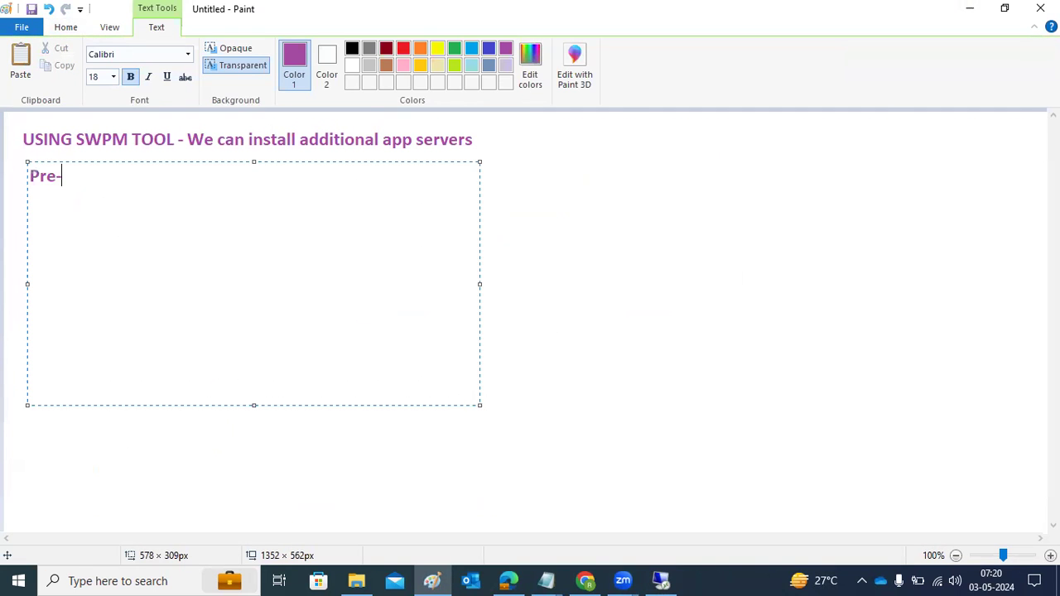
pyautogui.write('step :')
pyautogui.press('Return')
pyautogui.press('Return')
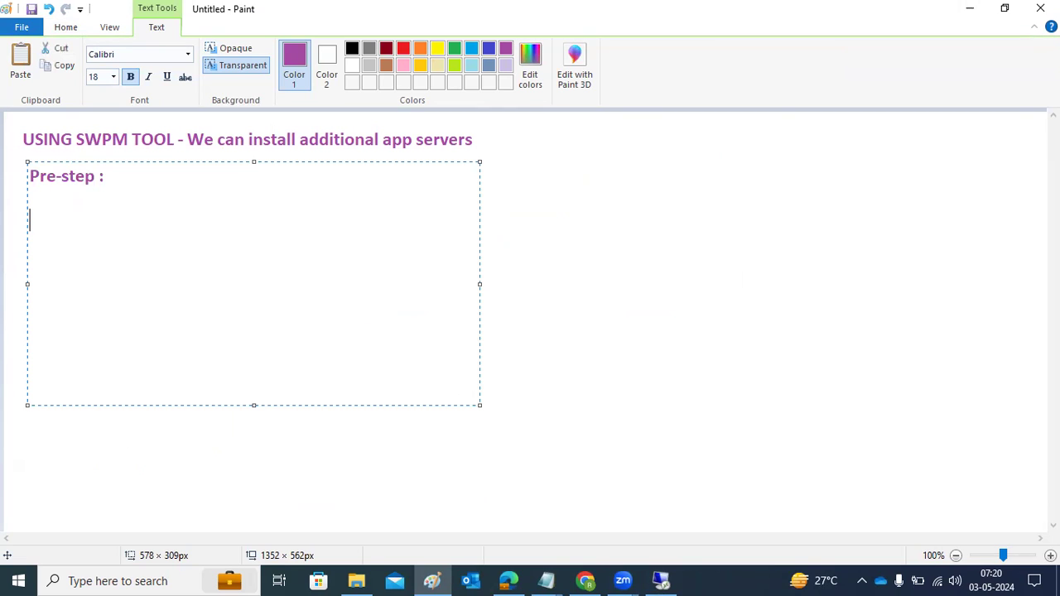
# List "1)SPACE", "2)SWPM" and "3)KERNEL" on separate lines under the Pre-step heading and finish the text box
pyautogui.write('1)SPACE')
pyautogui.press('Return')
pyautogui.write('2)SWPM')
pyautogui.press('Return')
pyautogui.write('3)')
pyautogui.write('TO')
pyautogui.press('BackSpace')
pyautogui.press('BackSpace')
pyautogui.write('KERNEL')
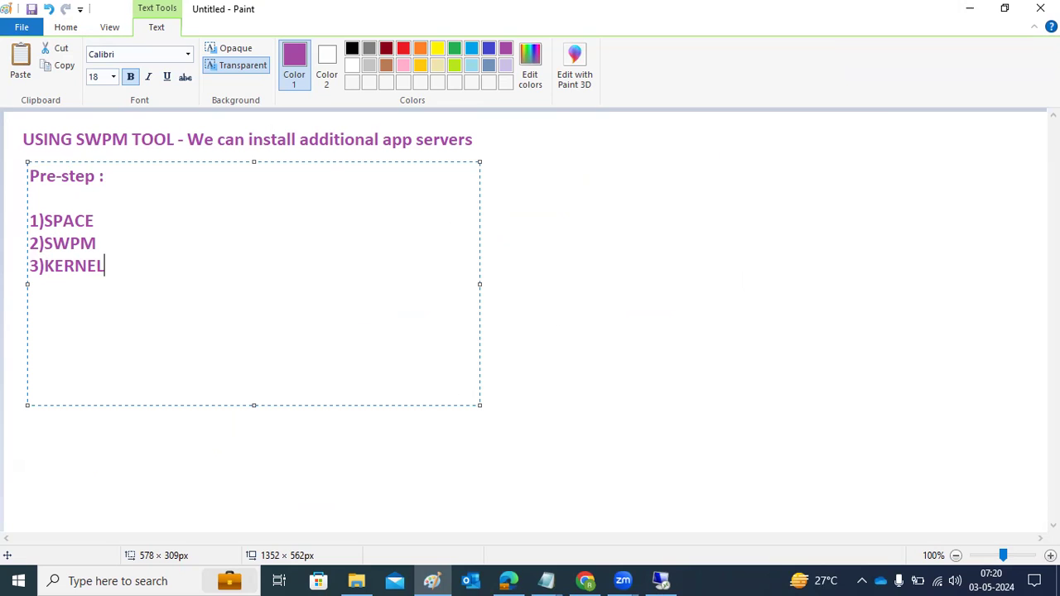
pyautogui.click(651, 301)
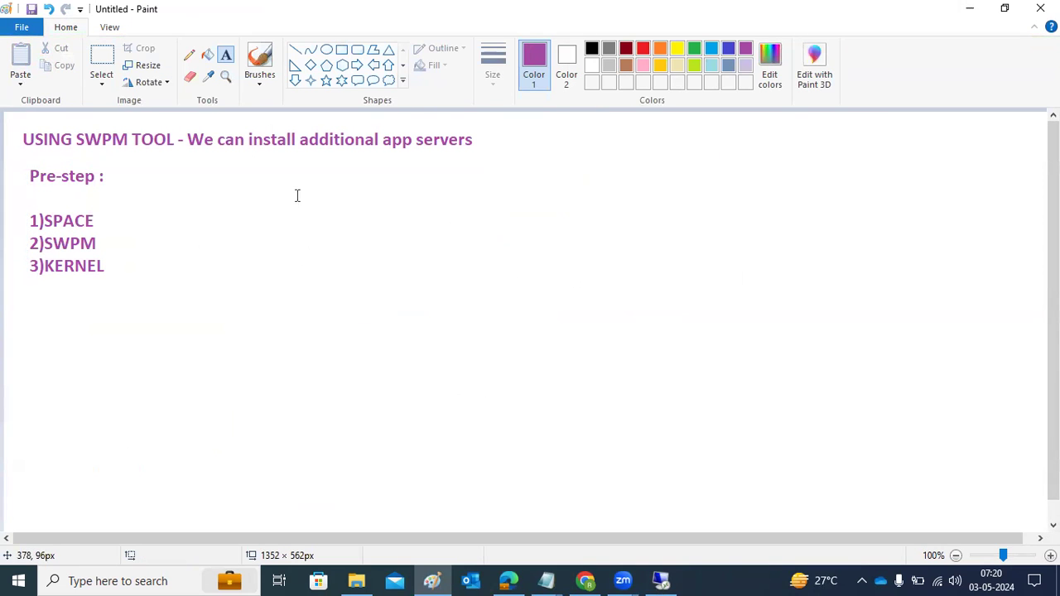
# Draw three purple rectangles beside the pre-step notes: a small one above, a large one in the middle and a medium one below
pyautogui.click(341, 50)
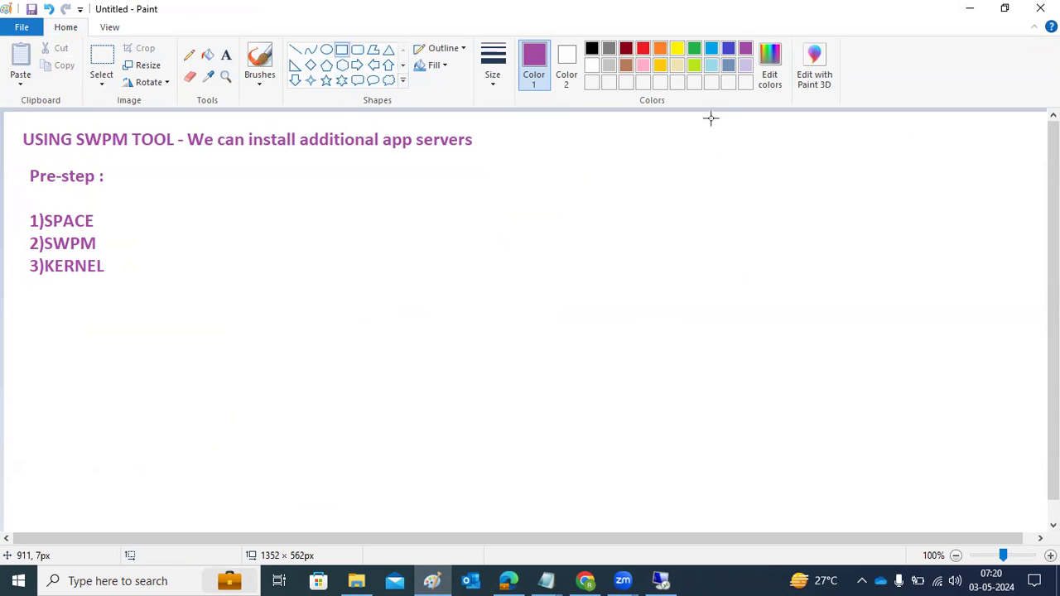
pyautogui.moveTo(699, 120); pyautogui.dragTo(734, 147)
pyautogui.moveTo(490, 188)
pyautogui.mouseDown()
pyautogui.moveTo(783, 331)
pyautogui.moveTo(795, 357)
pyautogui.mouseUp()
pyautogui.moveTo(712, 441)
pyautogui.mouseDown()
pyautogui.moveTo(728, 483)
pyautogui.moveTo(824, 526)
pyautogui.mouseUp()
pyautogui.click(403, 346)
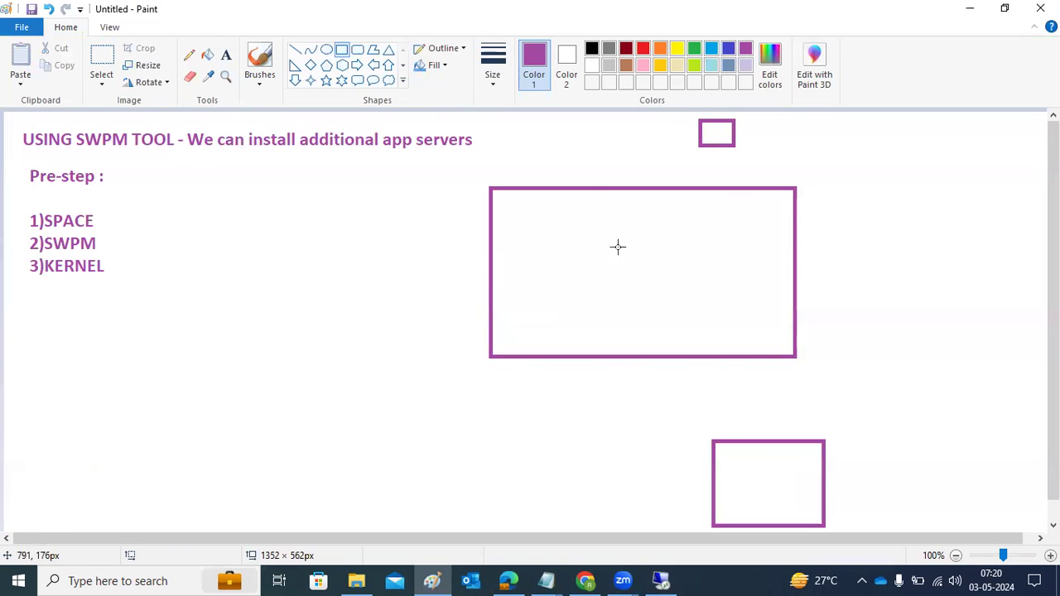
# Draw a small and a wide rectangle inside the large purple box and label them ASCS and PAS respectively
pyautogui.moveTo(683, 205); pyautogui.dragTo(777, 249)
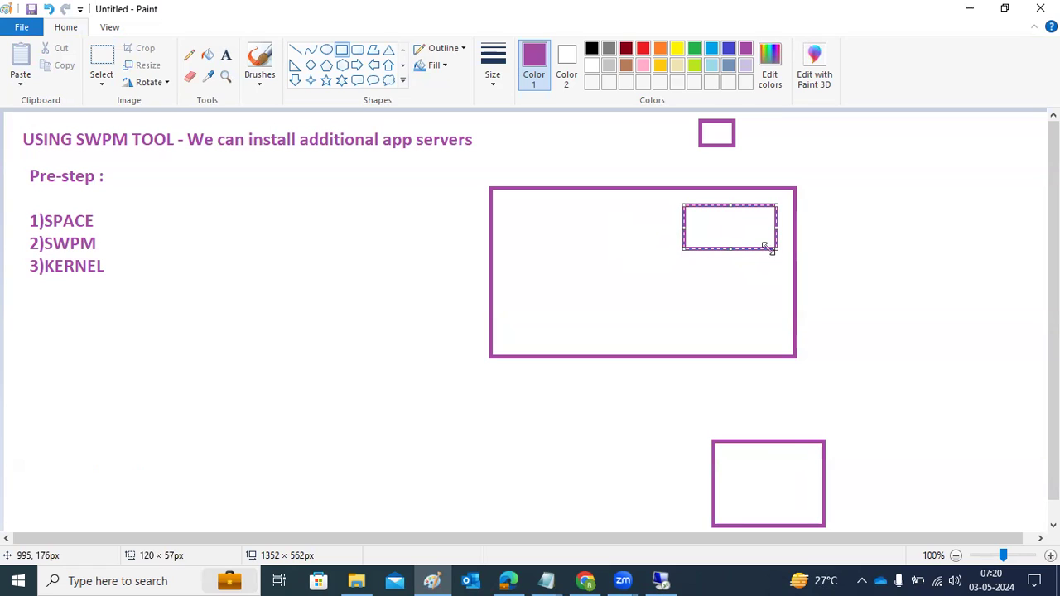
pyautogui.moveTo(526, 268); pyautogui.dragTo(766, 337)
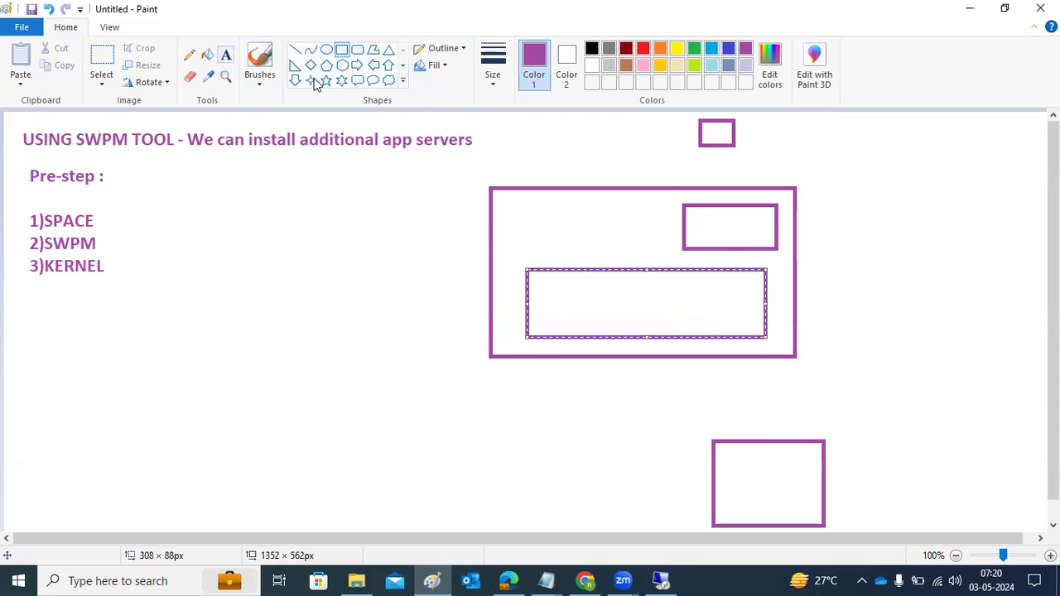
pyautogui.click(226, 54)
pyautogui.click(703, 224)
pyautogui.write('ASCS')
pyautogui.click(600, 298)
pyautogui.write('PAS')
# Label the rectangle below the large box DB and finish the text box
pyautogui.click(744, 487)
pyautogui.write('DB')
pyautogui.click(564, 474)
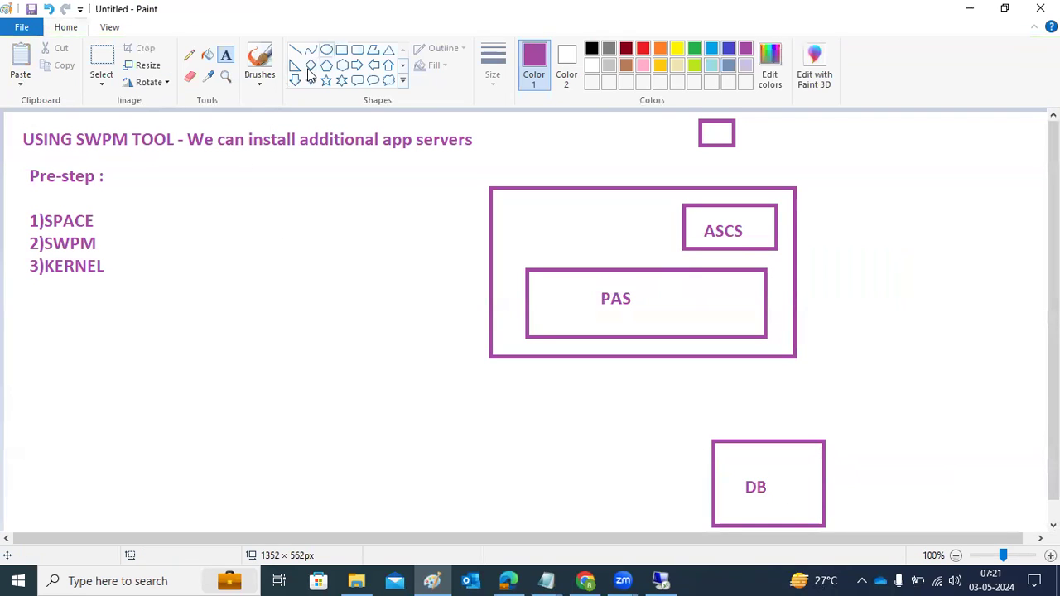
# Draw a separate rectangle of about 148 × 77 px to the right of the large box and label it AAS
pyautogui.click(341, 50)
pyautogui.moveTo(856, 270); pyautogui.dragTo(973, 331)
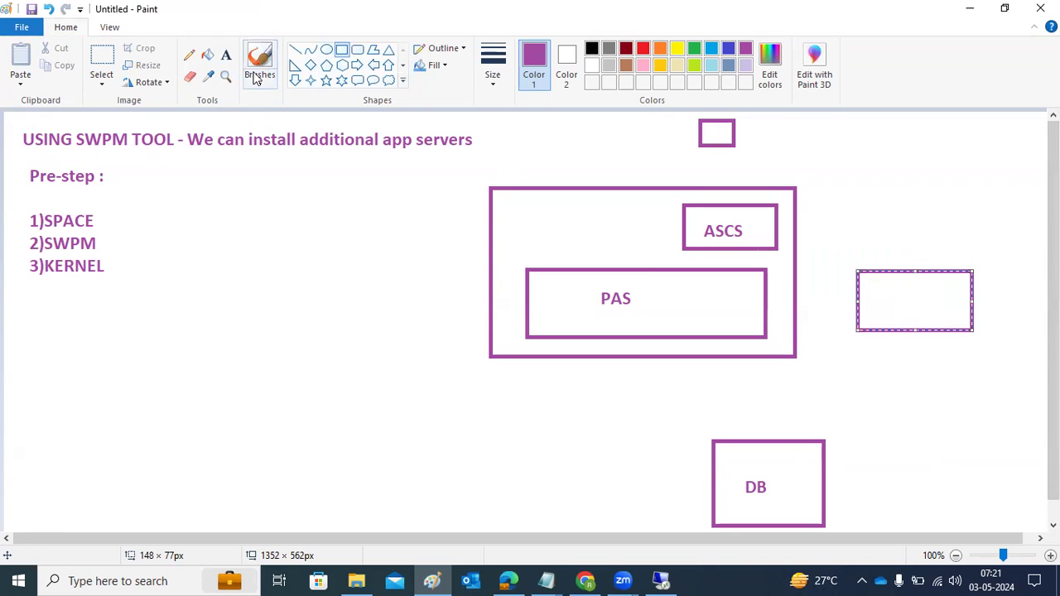
pyautogui.click(226, 54)
pyautogui.click(876, 289)
pyautogui.write('AAS')
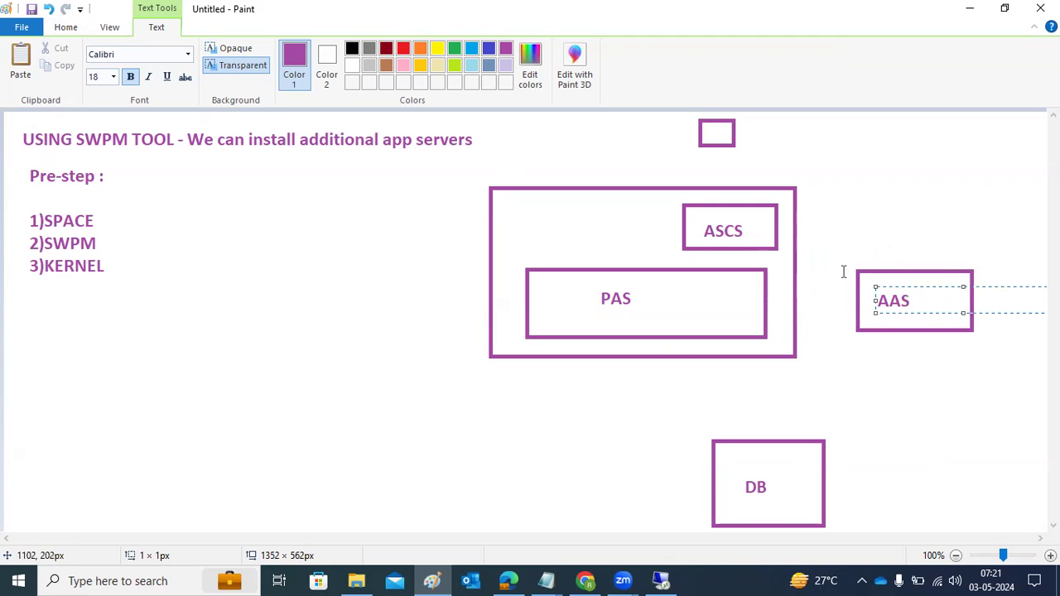
pyautogui.click(864, 362)
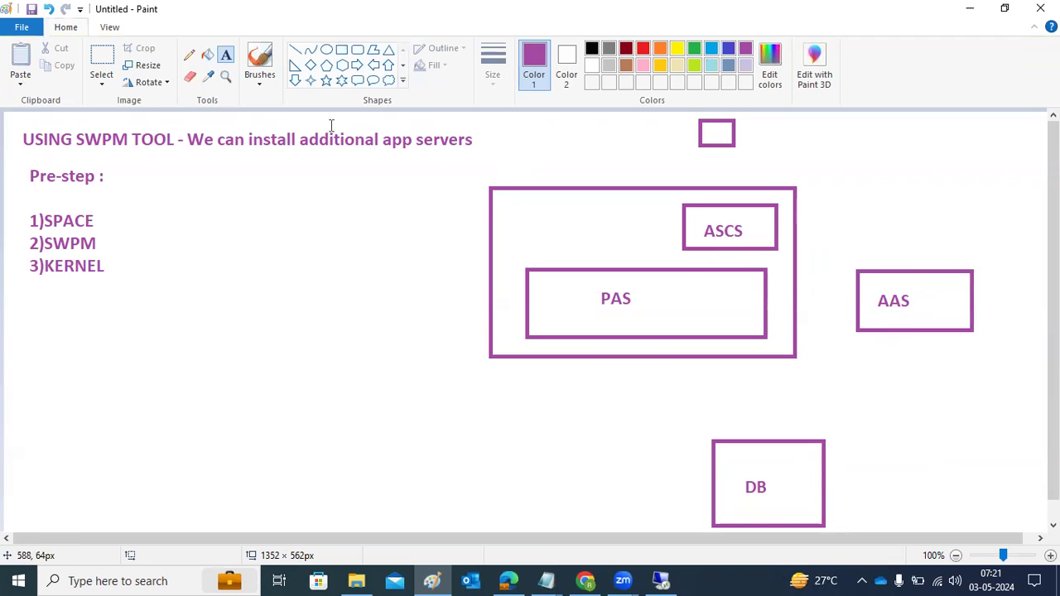
# Connect the small top box to ASCS and ASCS to PAS with lines, and draw arrows from ASCS to AAS and from the large box to DB
pyautogui.click(295, 50)
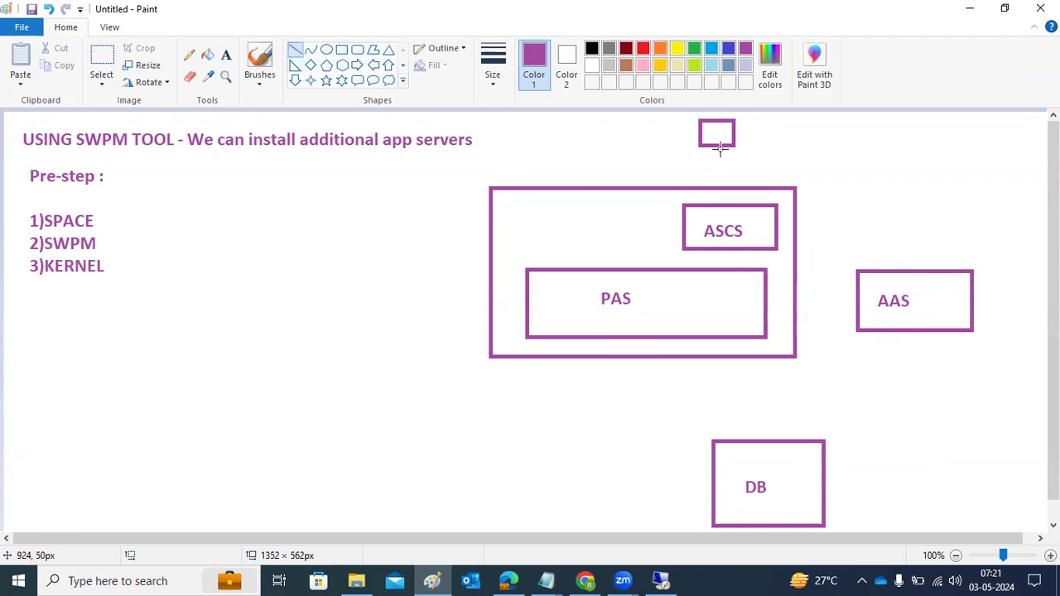
pyautogui.moveTo(719, 137); pyautogui.dragTo(708, 207)
pyautogui.moveTo(729, 249); pyautogui.dragTo(701, 271)
pyautogui.moveTo(856, 272); pyautogui.dragTo(735, 245)
pyautogui.moveTo(847, 257)
pyautogui.mouseDown()
pyautogui.moveTo(861, 282)
pyautogui.moveTo(834, 279)
pyautogui.mouseUp()
pyautogui.moveTo(710, 360); pyautogui.dragTo(750, 441)
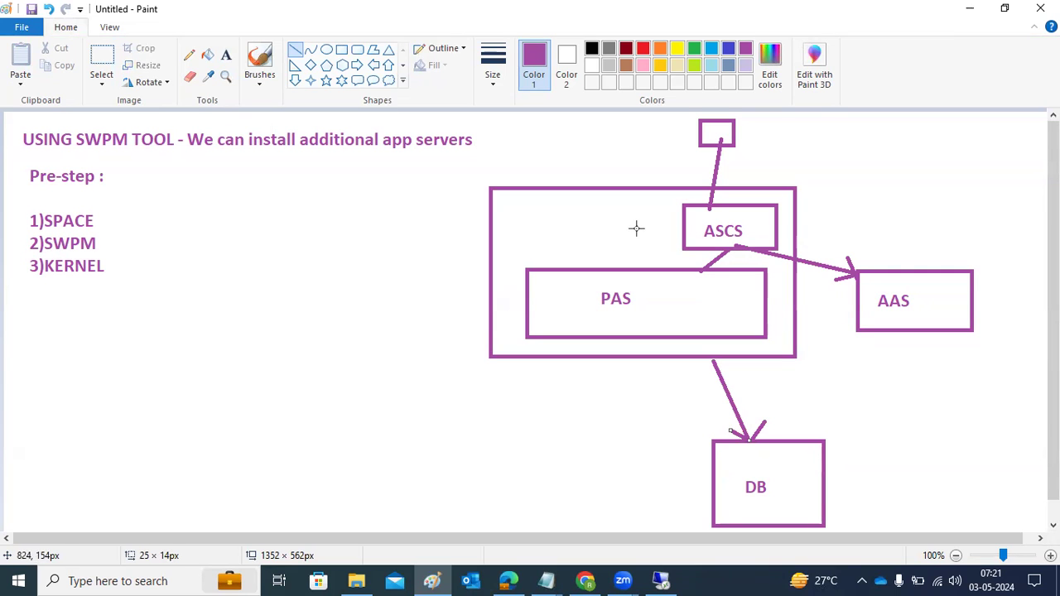
# Add the label SAP GUI beside the small box above the large rectangle
pyautogui.click(225, 54)
pyautogui.click(759, 134)
pyautogui.write('SAP GUI')
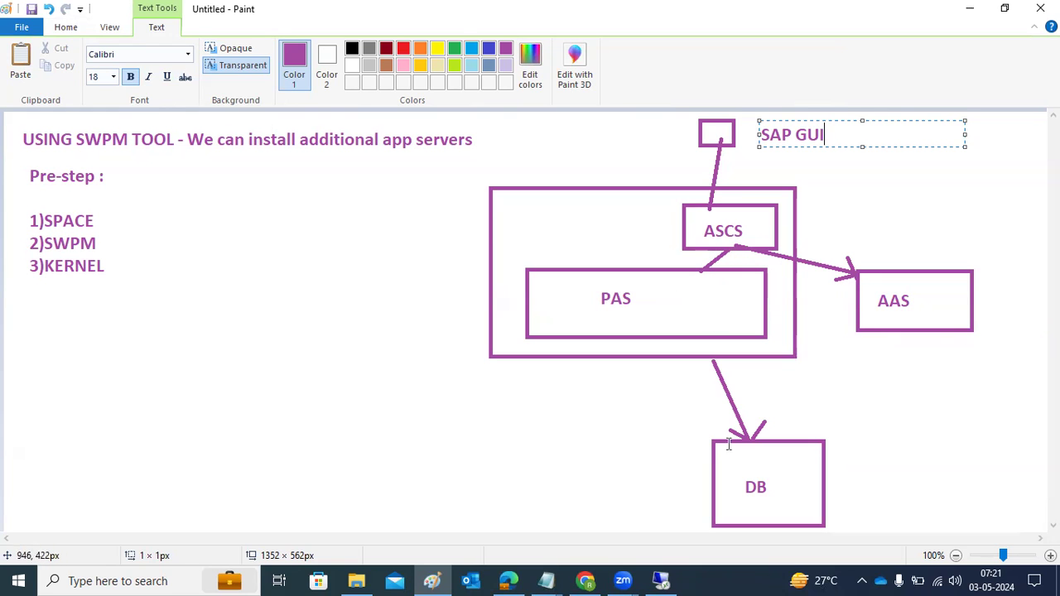
# Switch to the remote desktop, check the sapinst Program Starter's startup log, and minimize the windows to return to Paint
pyautogui.click(660, 580)
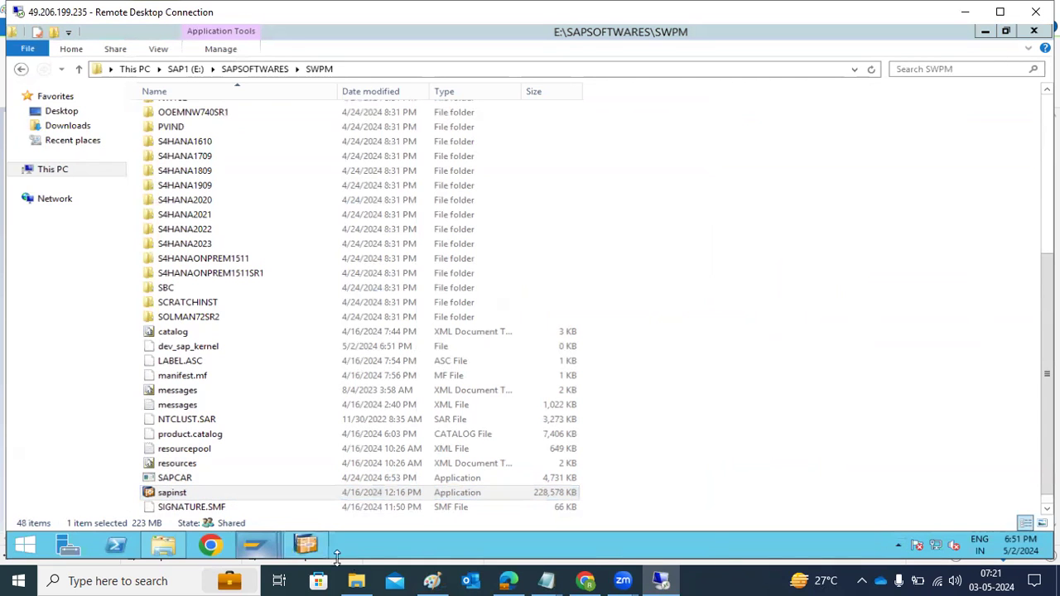
pyautogui.click(312, 548)
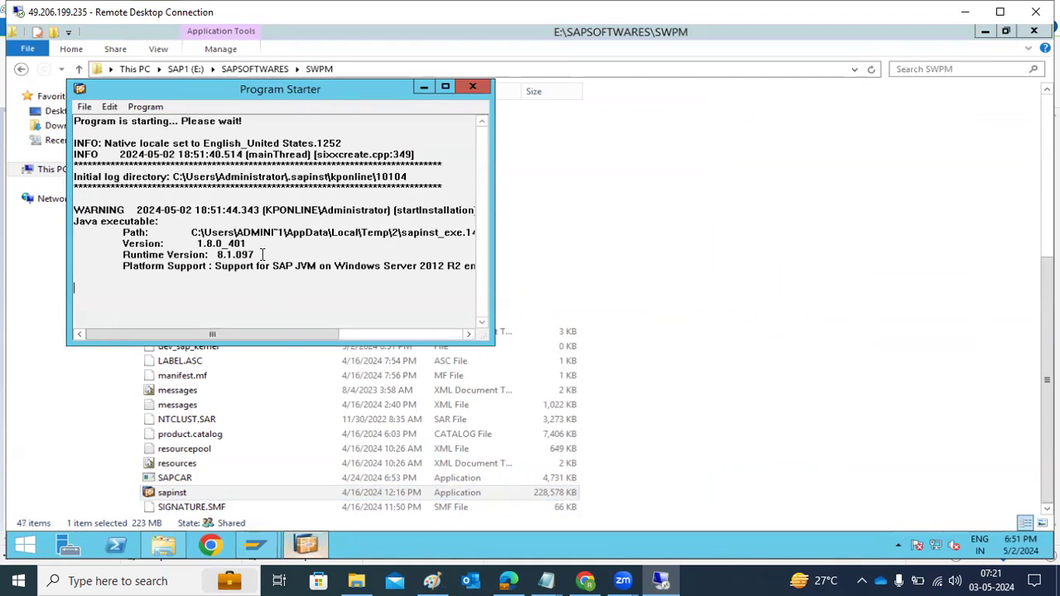
pyautogui.click(419, 85)
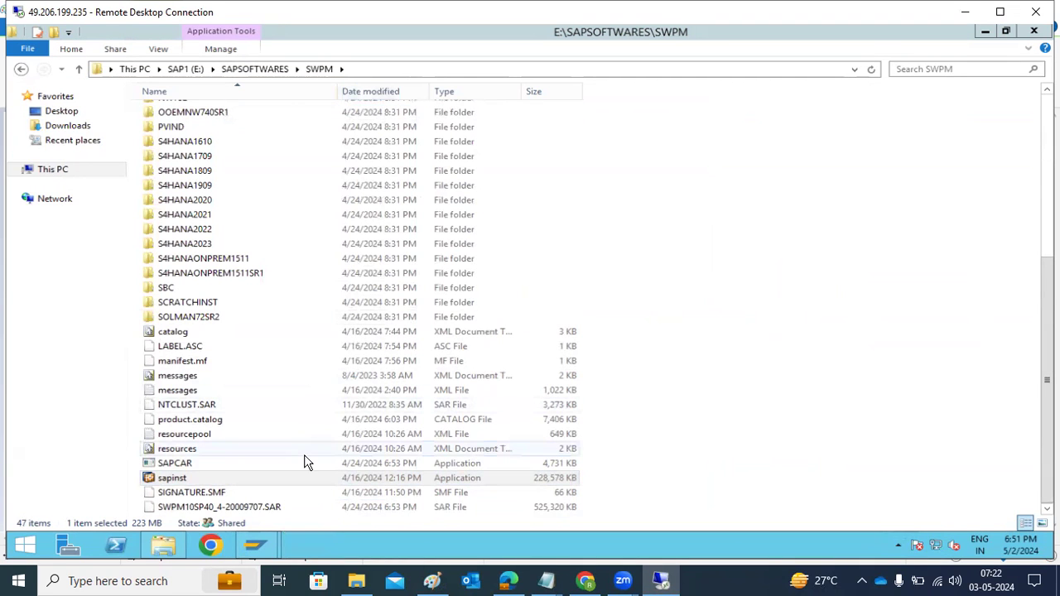
pyautogui.click(983, 34)
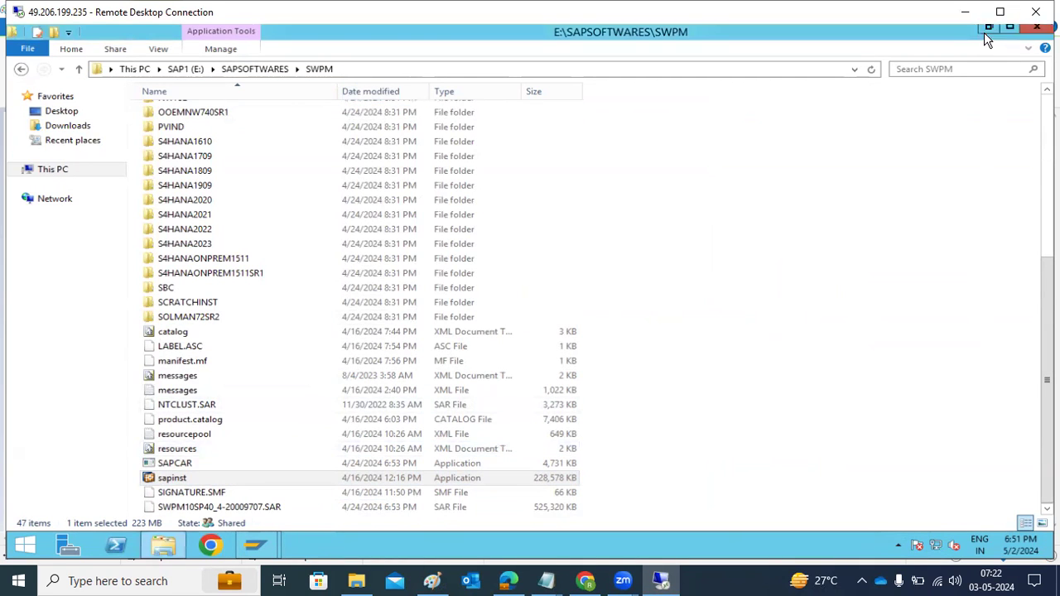
pyautogui.click(985, 31)
pyautogui.click(967, 15)
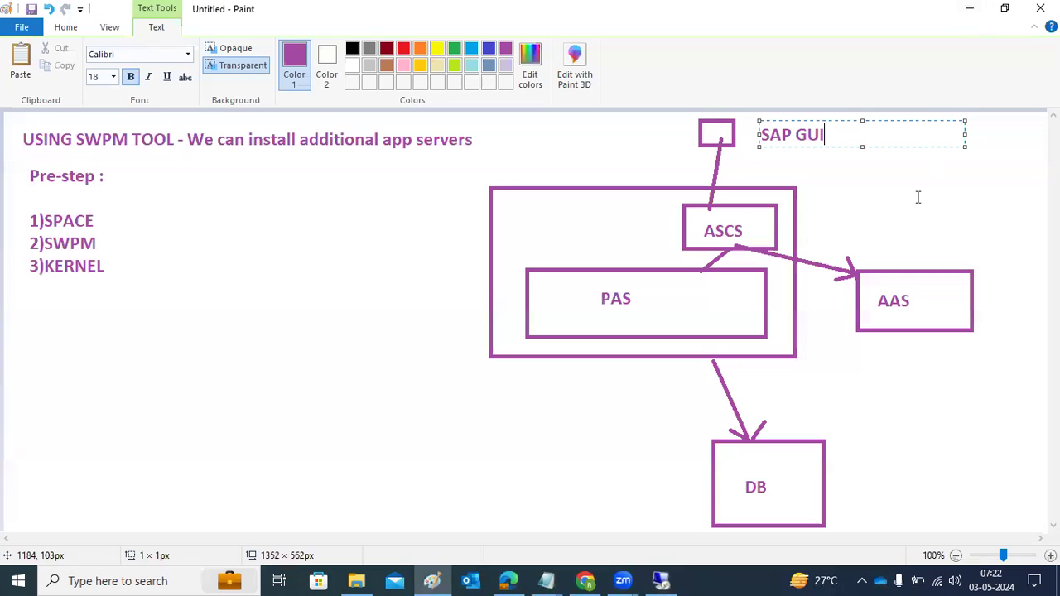
# Finish the SAP GUI text and draw a straight line from the SAP GUI box to the PAS rectangle
pyautogui.click(325, 137)
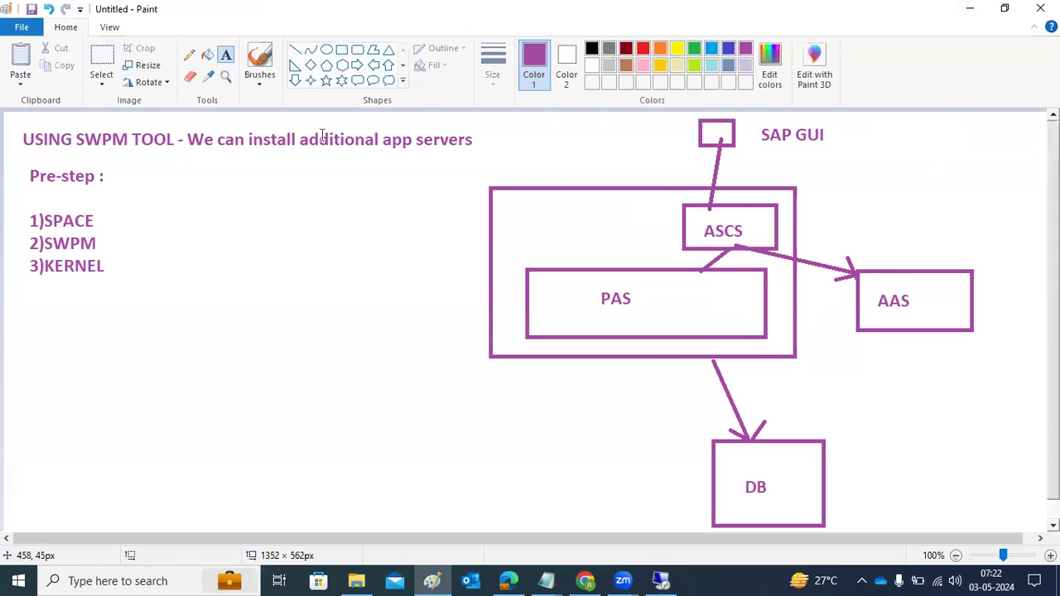
pyautogui.click(295, 50)
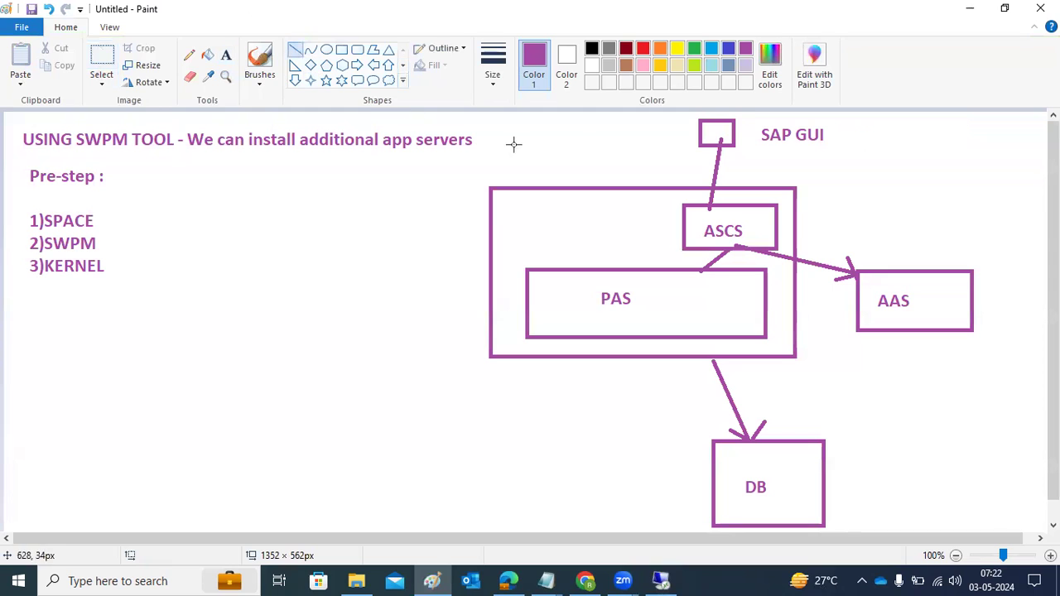
pyautogui.moveTo(715, 134); pyautogui.dragTo(574, 282)
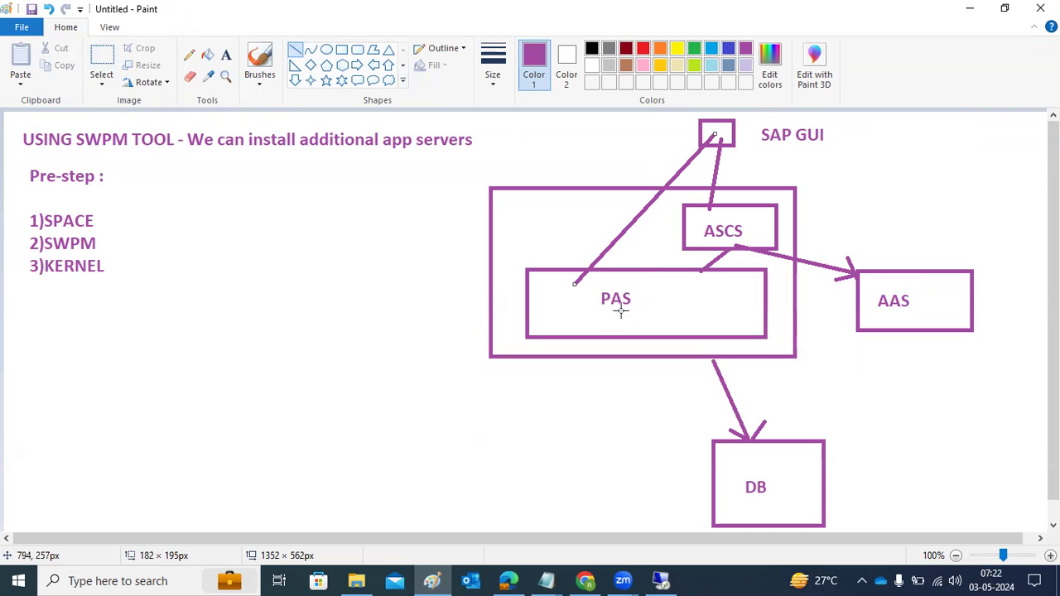
# Switch to the remote desktop to view the SAP Logon connection list, and check back on the Paint diagram
pyautogui.click(669, 579)
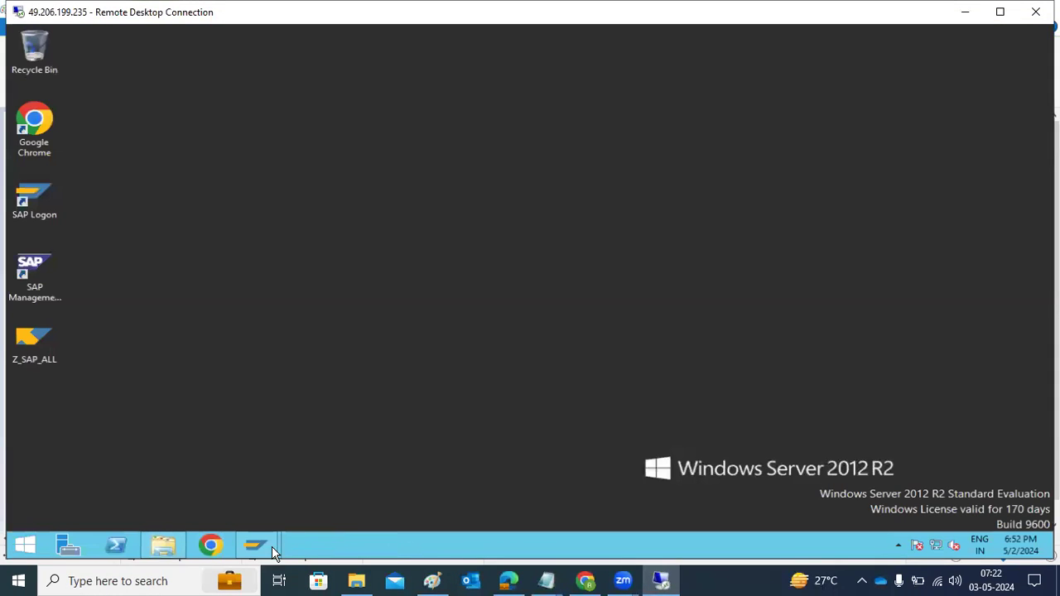
pyautogui.moveTo(255, 548)
pyautogui.click(199, 471)
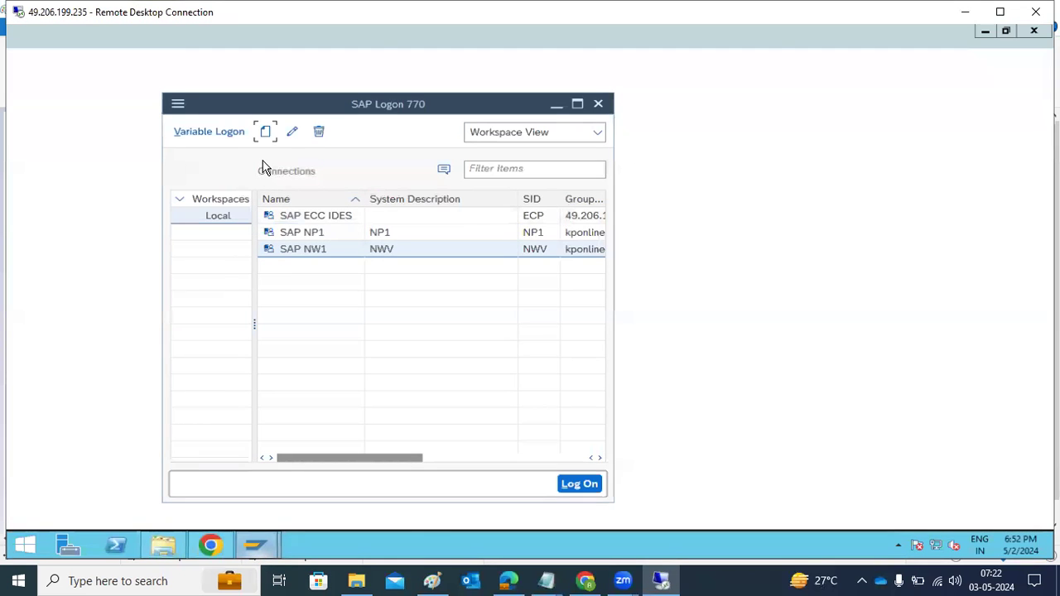
pyautogui.click(553, 103)
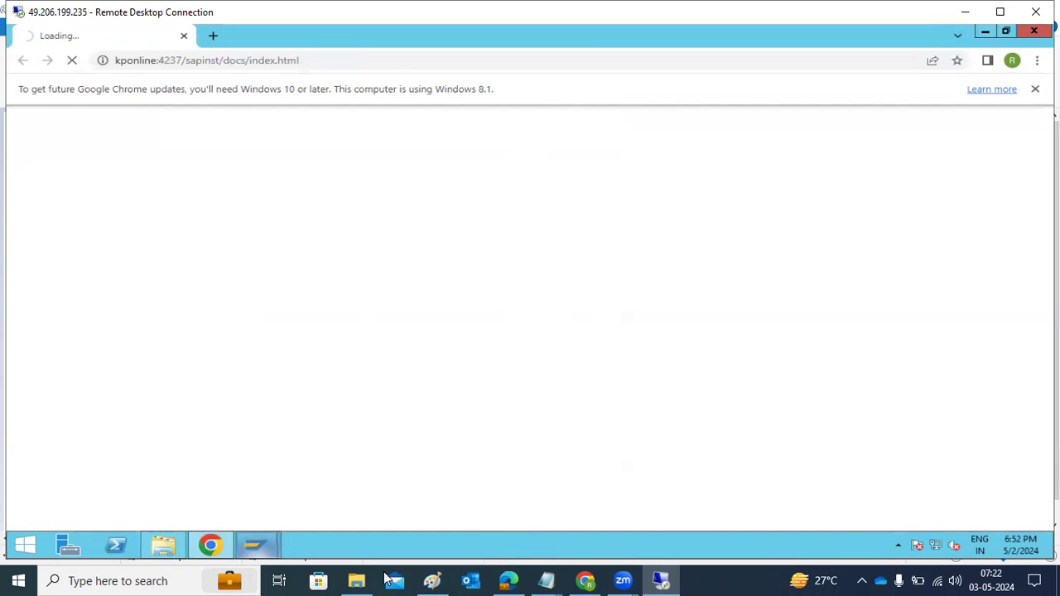
pyautogui.click(439, 577)
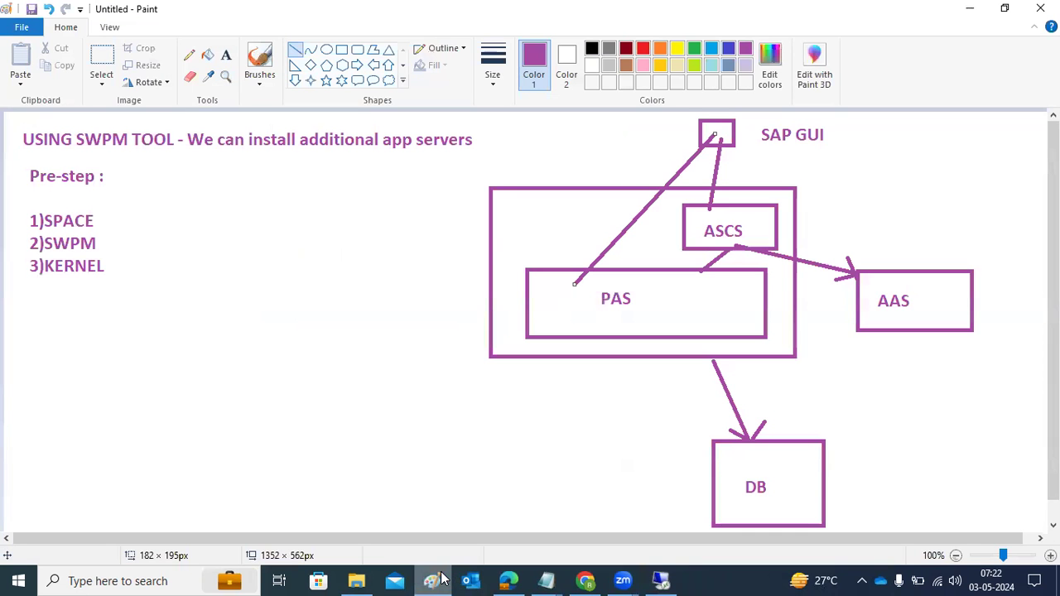
pyautogui.click(440, 577)
# Proceed past Chrome's certificate warning for kponline and sign in to Software Provisioning Manager as Administrator with the account password
pyautogui.click(332, 454)
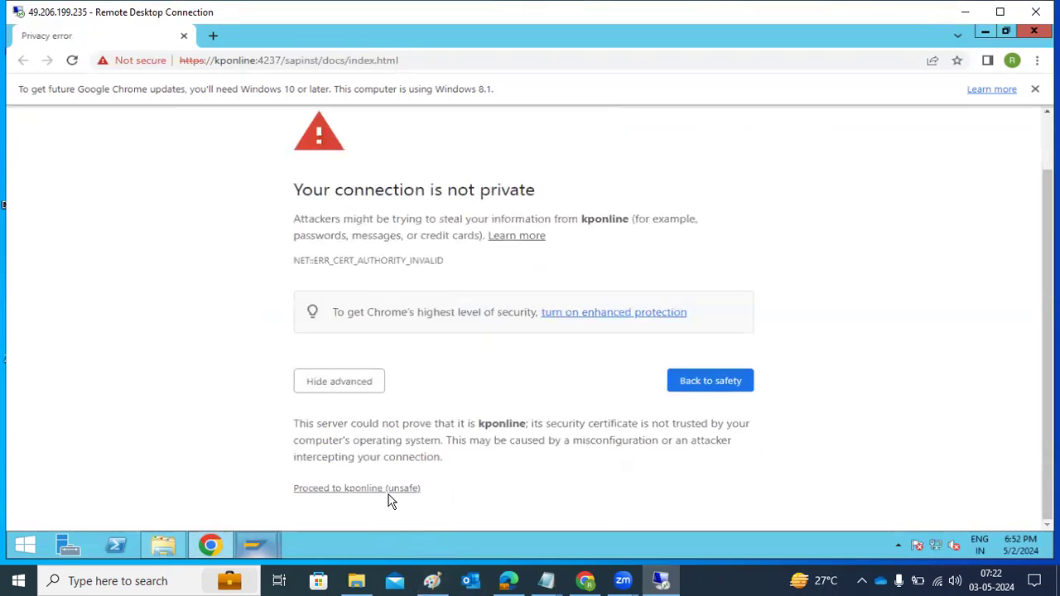
pyautogui.click(384, 488)
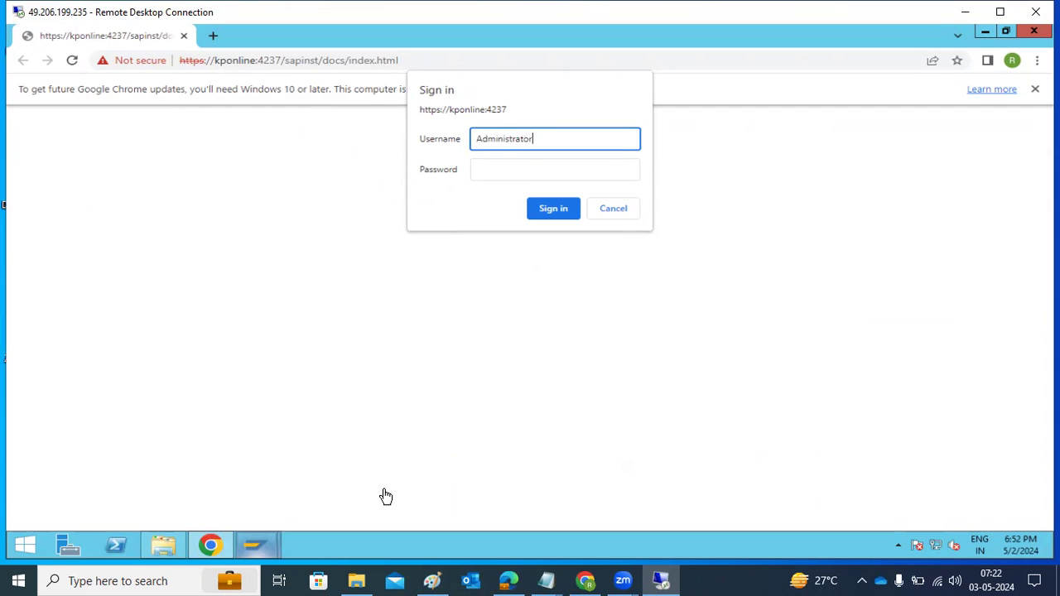
pyautogui.press('Tab')
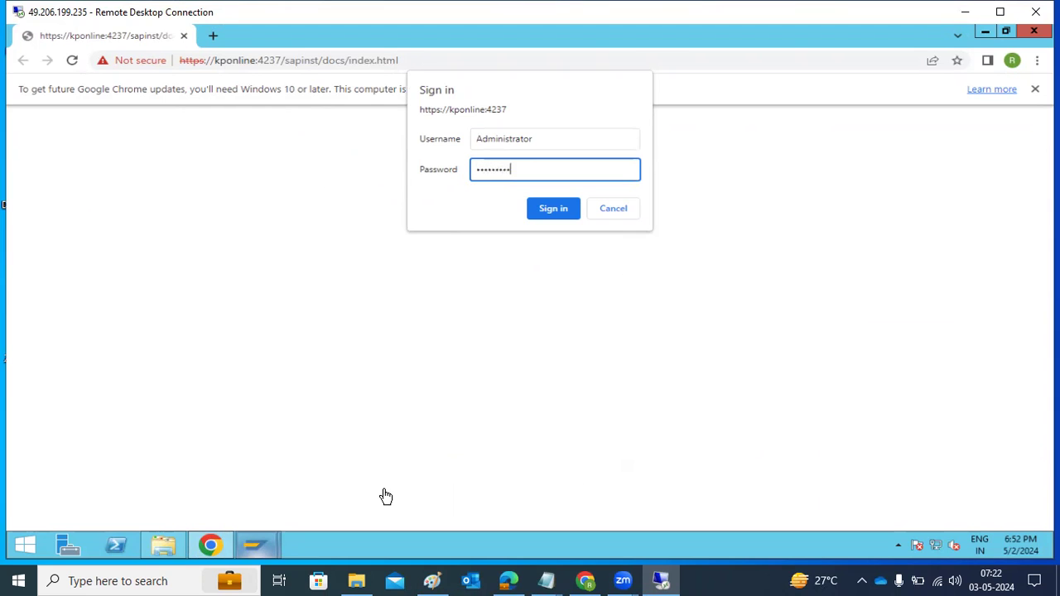
pyautogui.press('Return')
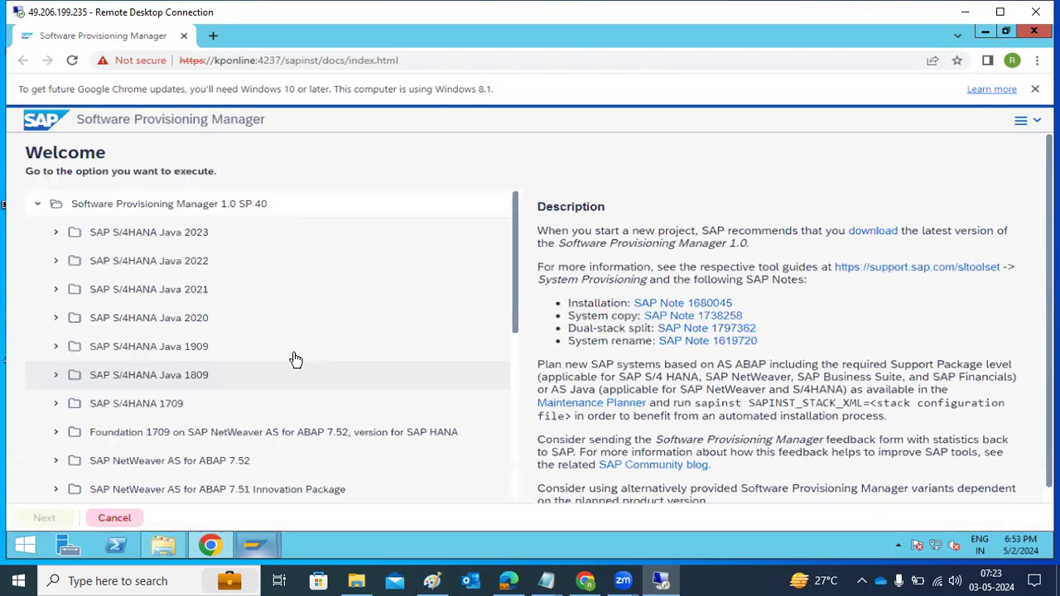
# Look through the Software Provisioning Manager product list and expand Generic Options, MS SQL Server and Uninstall to examine the uninstall option
pyautogui.scroll(-3, 196, 381)
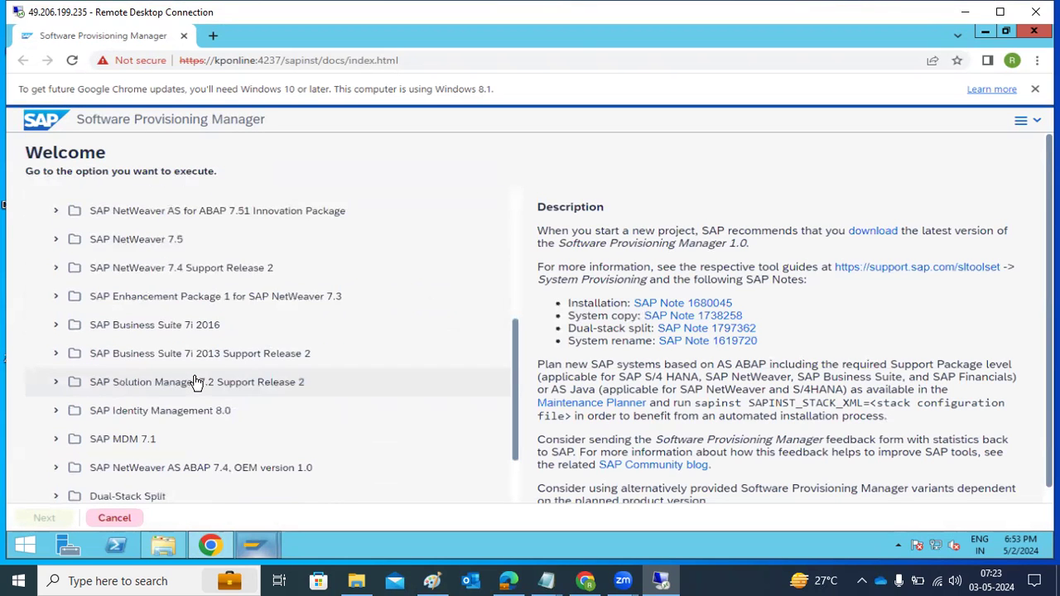
pyautogui.scroll(-1, 196, 381)
pyautogui.scroll(4, 199, 379)
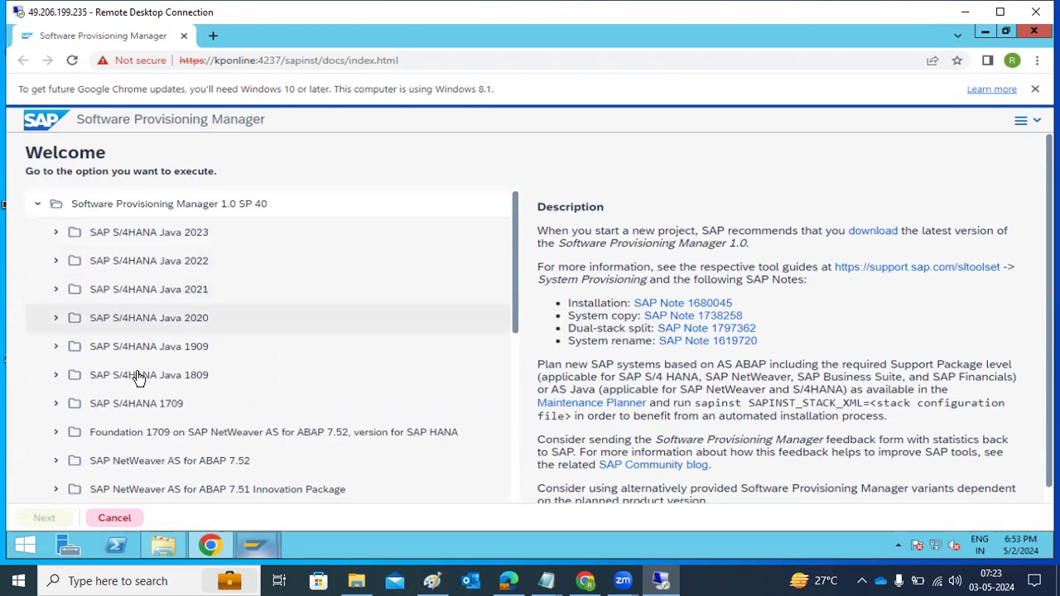
pyautogui.scroll(-2, 141, 397)
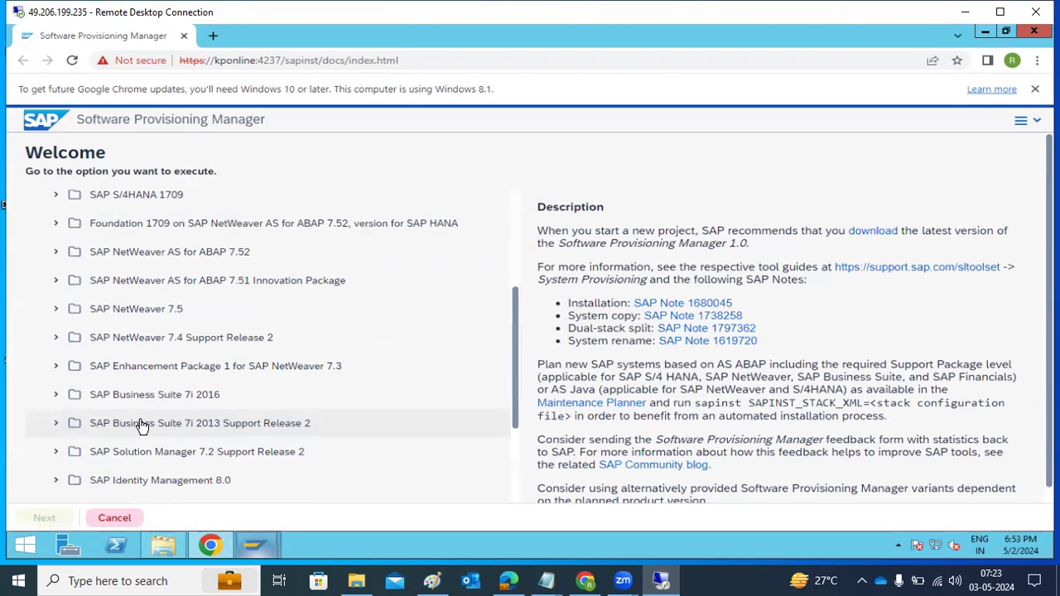
pyautogui.scroll(-2, 141, 426)
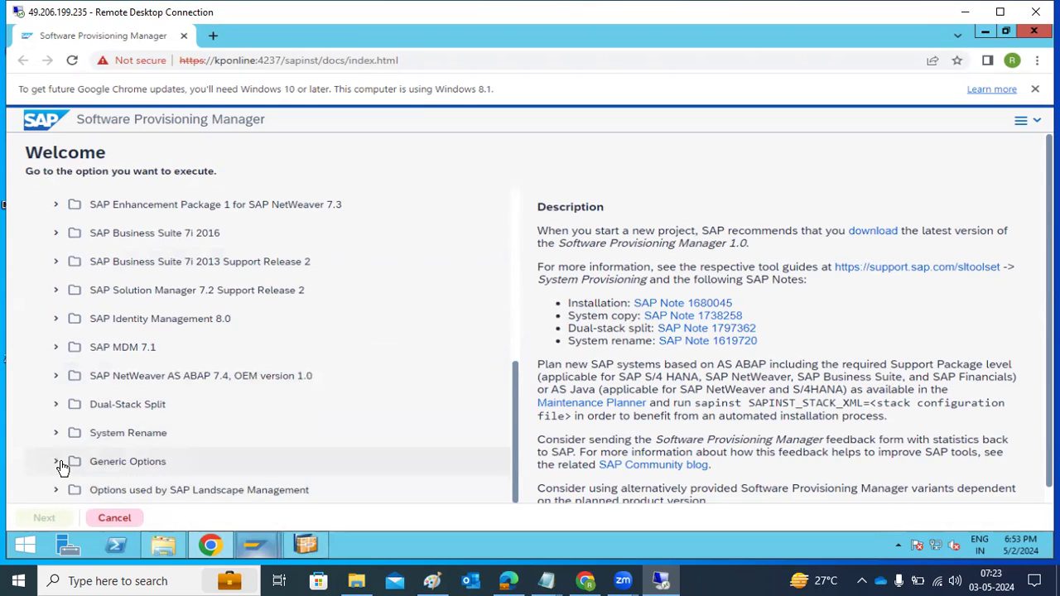
pyautogui.click(104, 467)
pyautogui.scroll(-3, 123, 463)
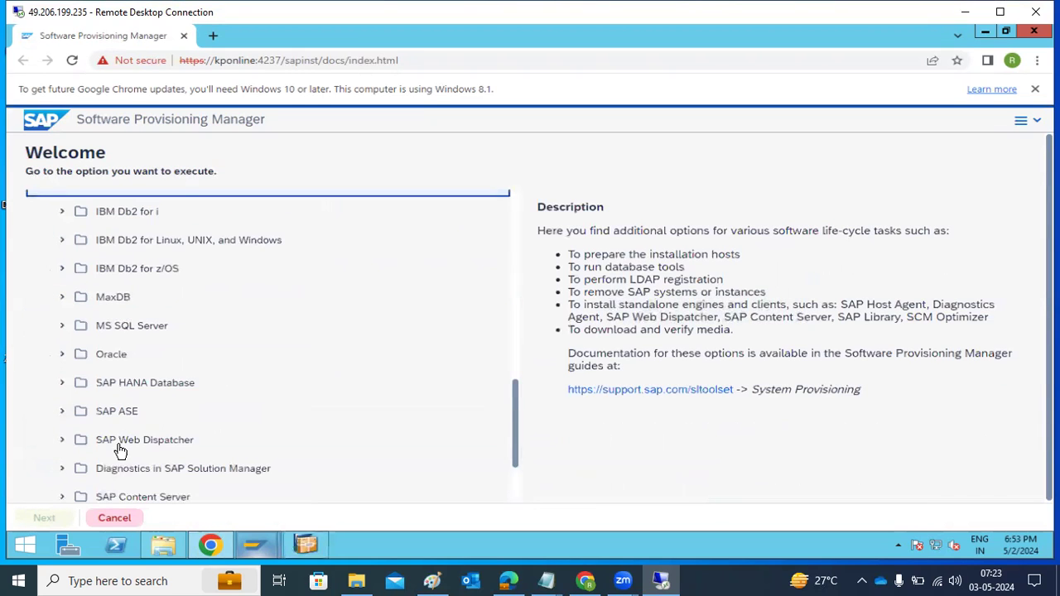
pyautogui.click(64, 326)
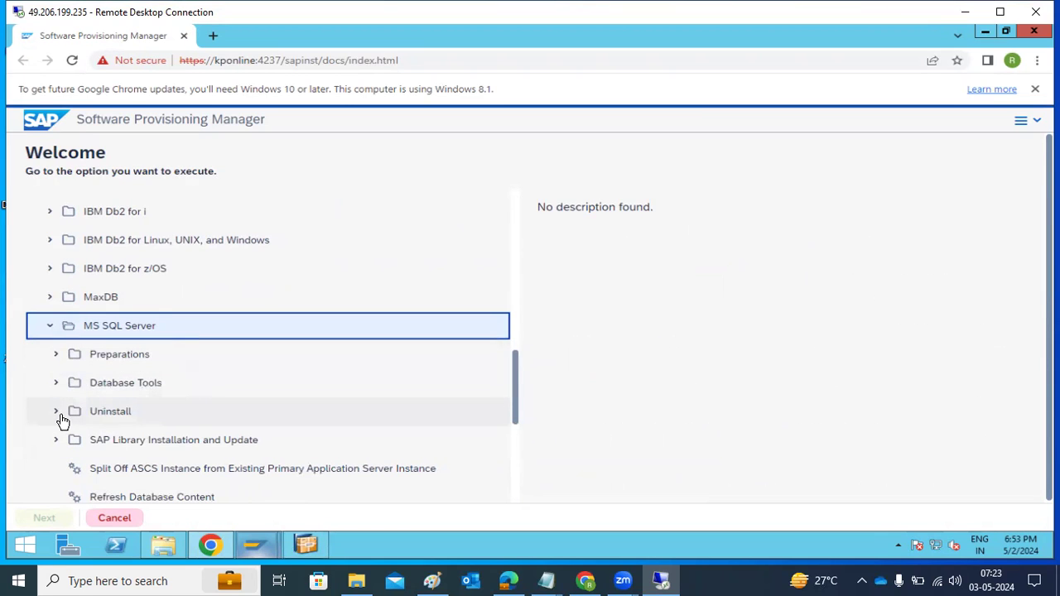
pyautogui.click(59, 417)
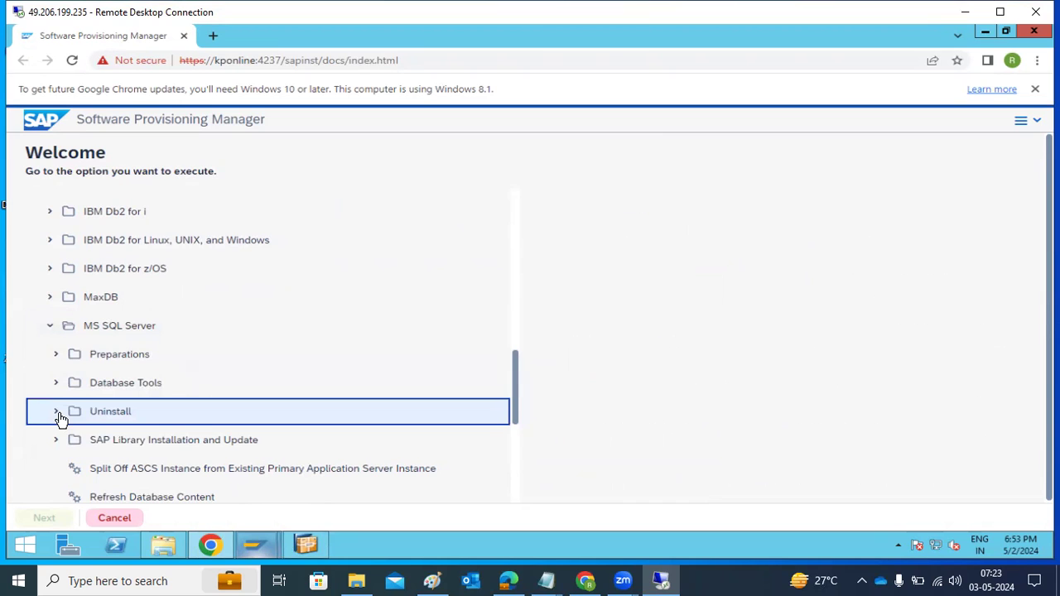
pyautogui.click(58, 414)
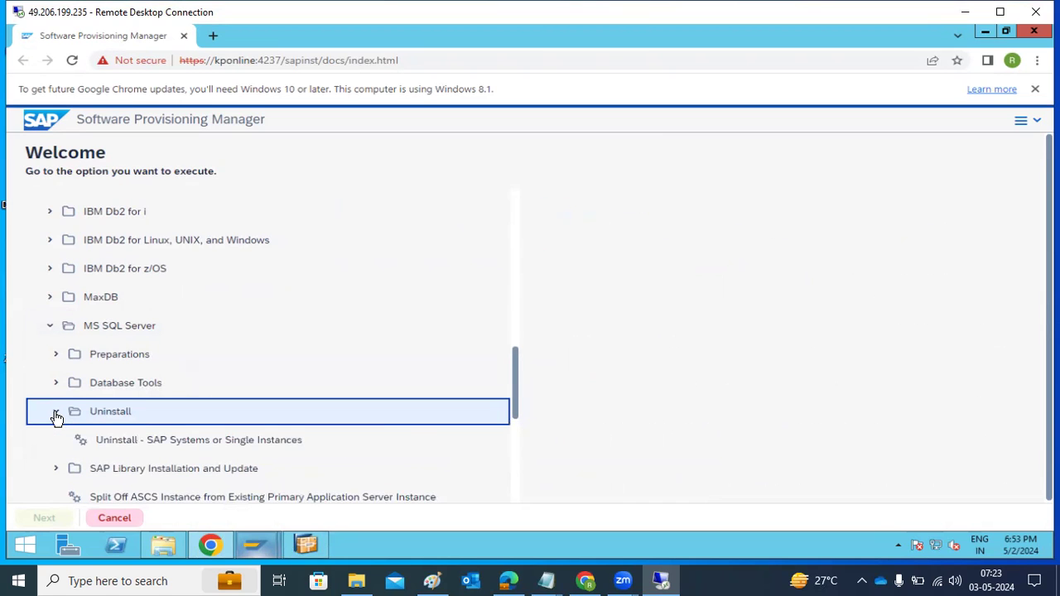
pyautogui.click(56, 414)
pyautogui.click(56, 414)
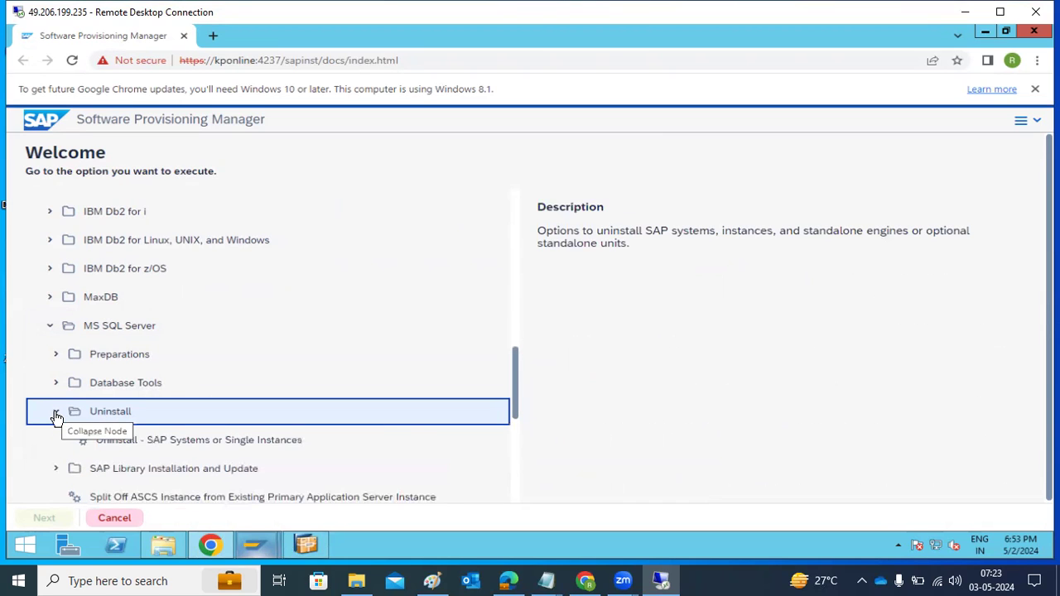
pyautogui.scroll(15, 56, 418)
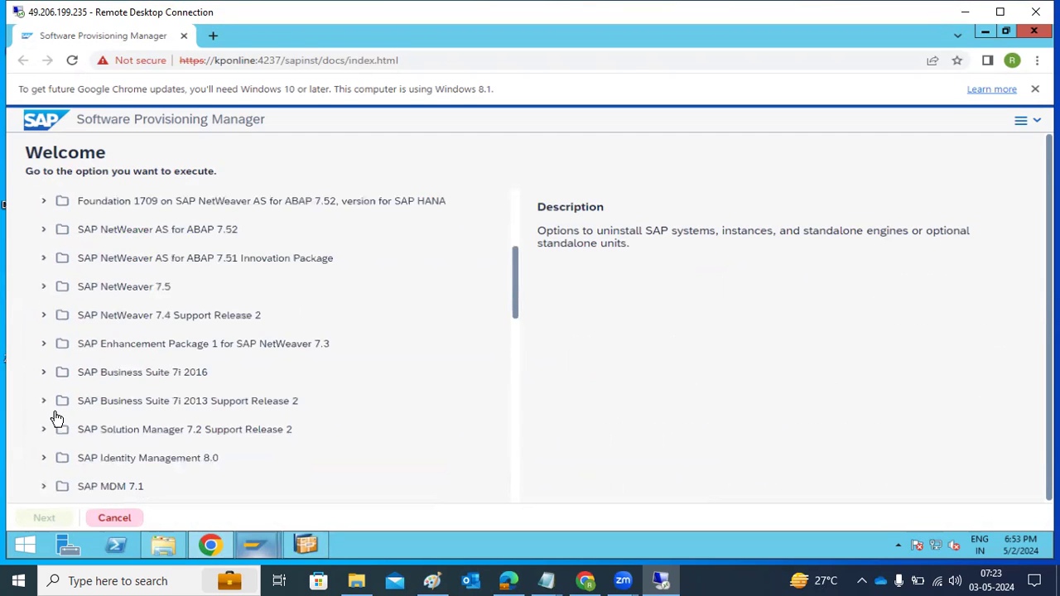
# Expand SAP NetWeaver 7.5, its MS SQL Server node and the Installation folder in the product tree
pyautogui.scroll(1, 54, 415)
pyautogui.scroll(-3, 53, 414)
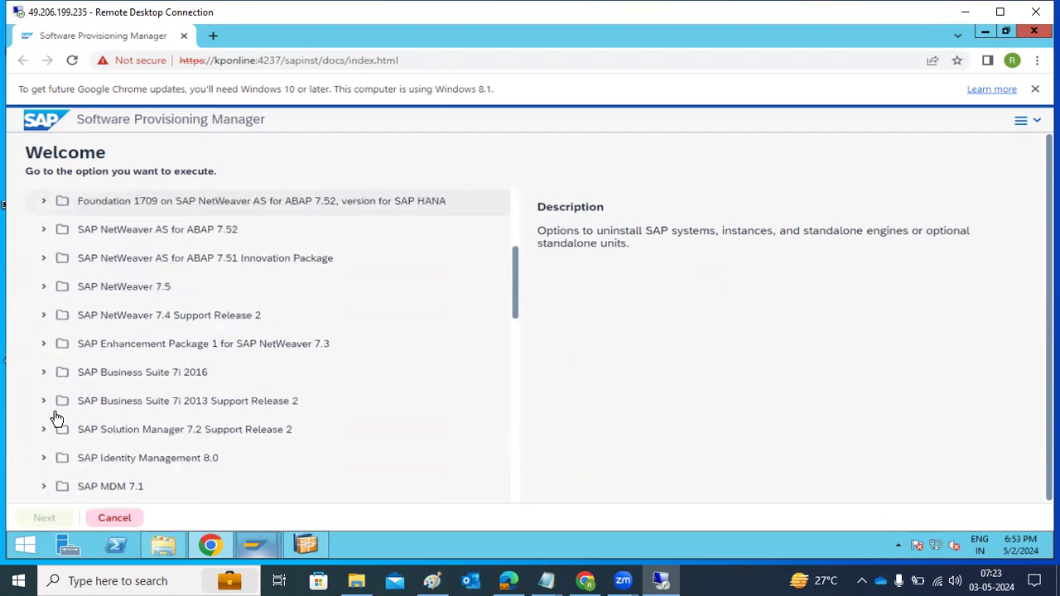
pyautogui.click(45, 290)
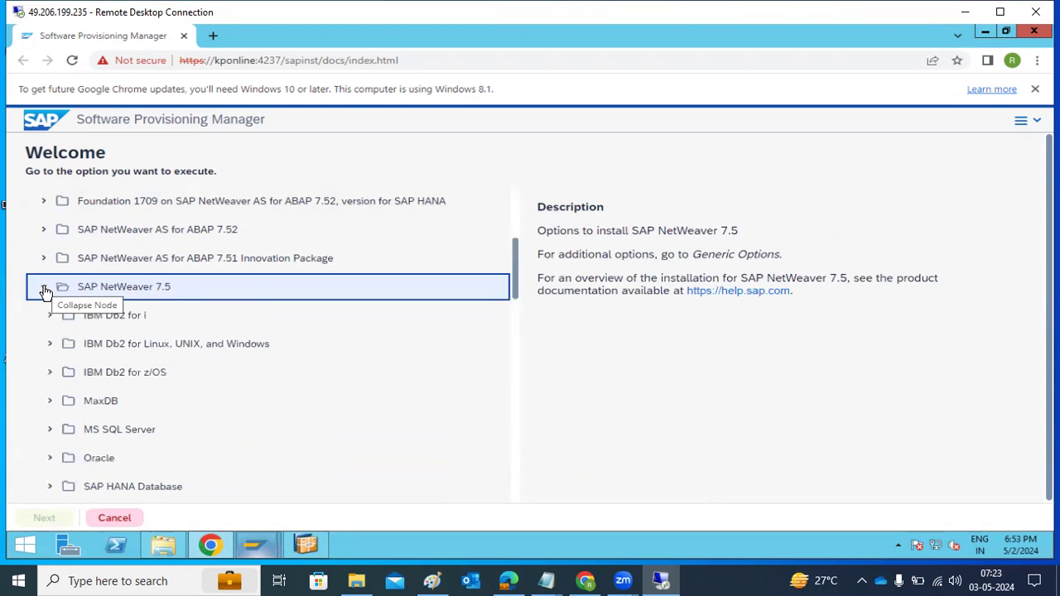
pyautogui.click(51, 431)
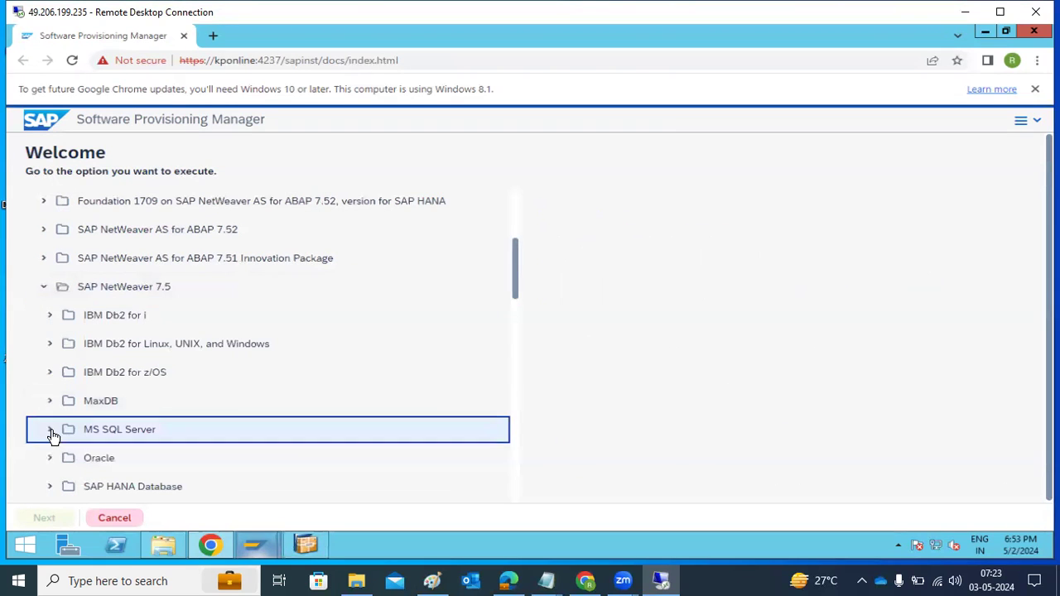
pyautogui.scroll(-1, 91, 438)
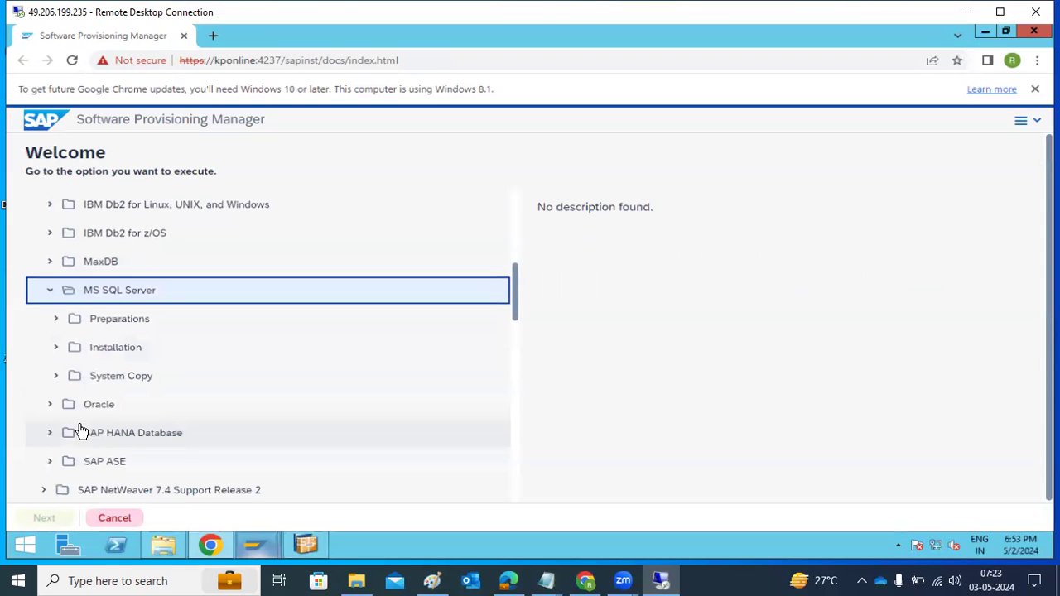
pyautogui.click(55, 349)
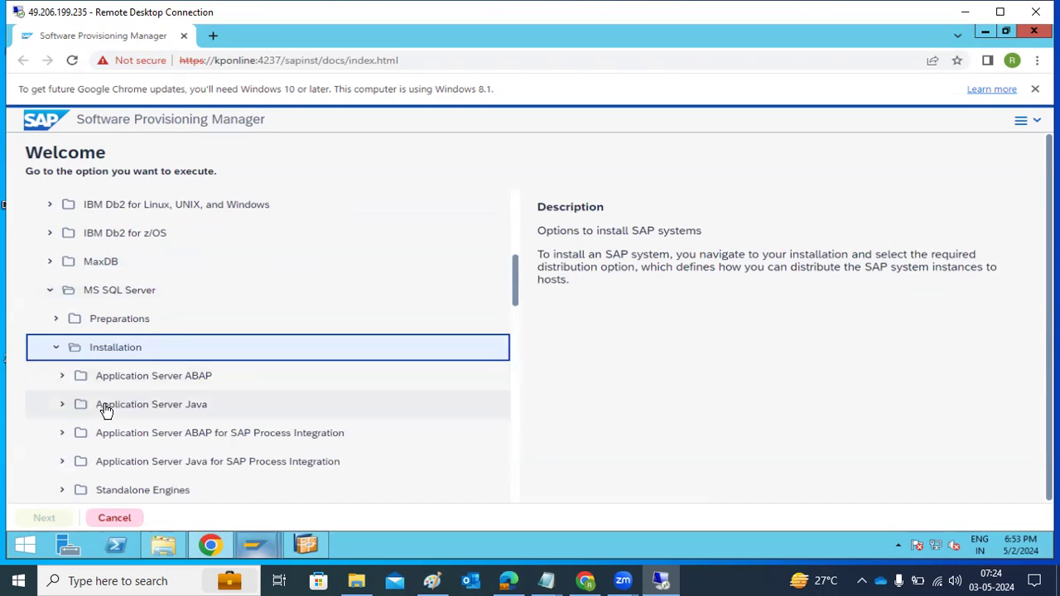
# Select Additional Application Server Instance under Additional SAP System Instances and start its installation wizard
pyautogui.scroll(-1, 106, 414)
pyautogui.scroll(-2, 106, 414)
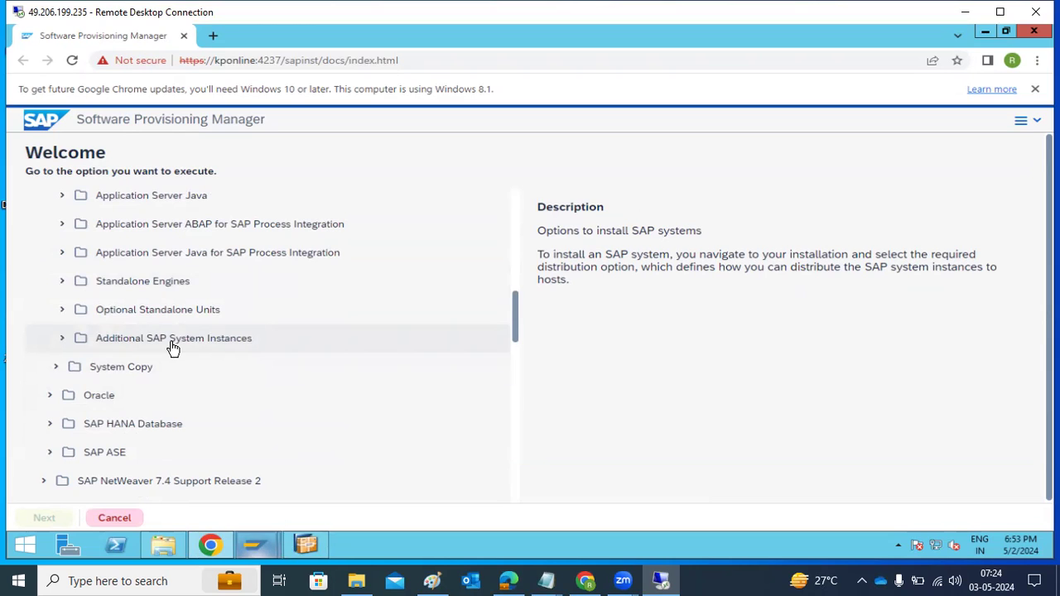
pyautogui.click(65, 345)
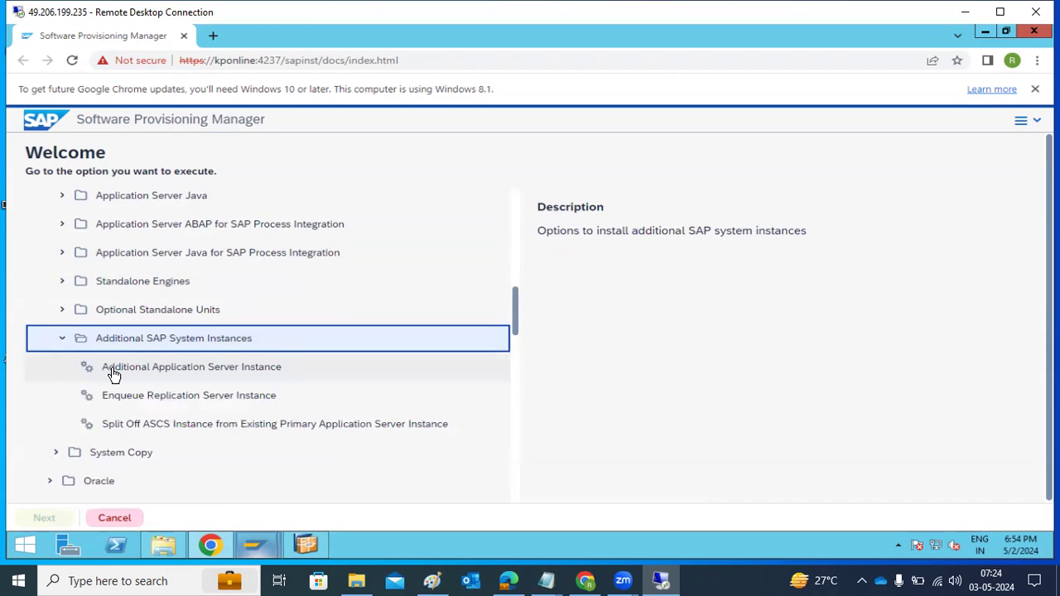
pyautogui.click(113, 374)
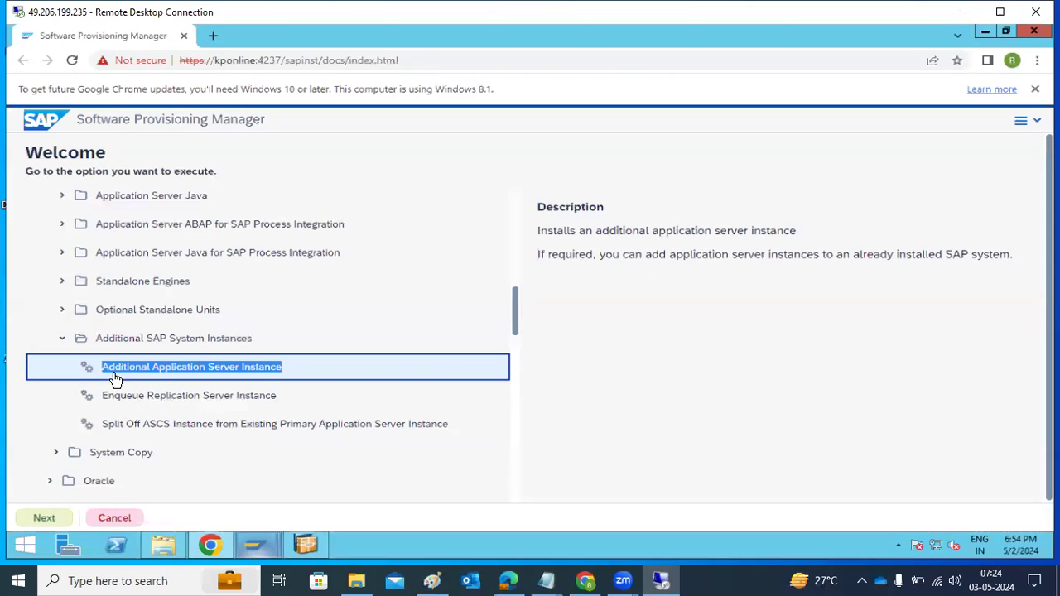
pyautogui.click(44, 517)
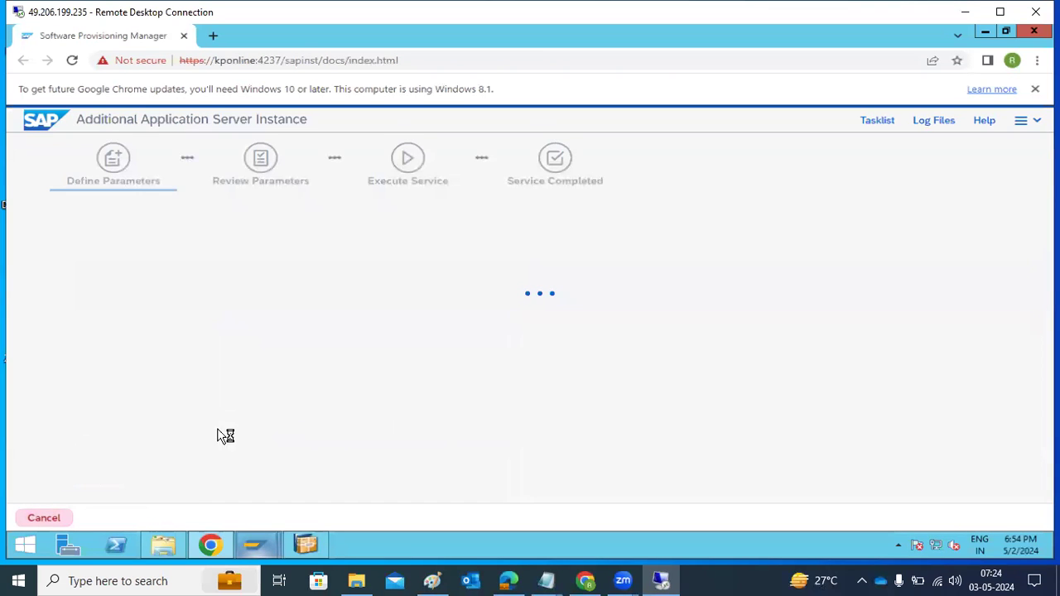
# Read the Program Starter output through to its last lines and minimize the window
pyautogui.click(307, 547)
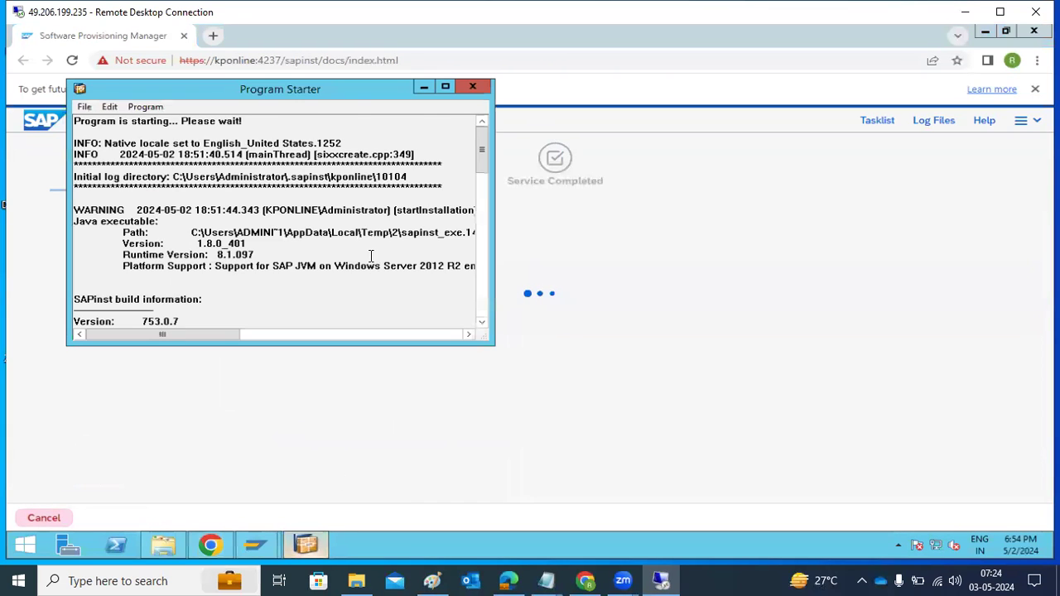
pyautogui.scroll(-15, 367, 259)
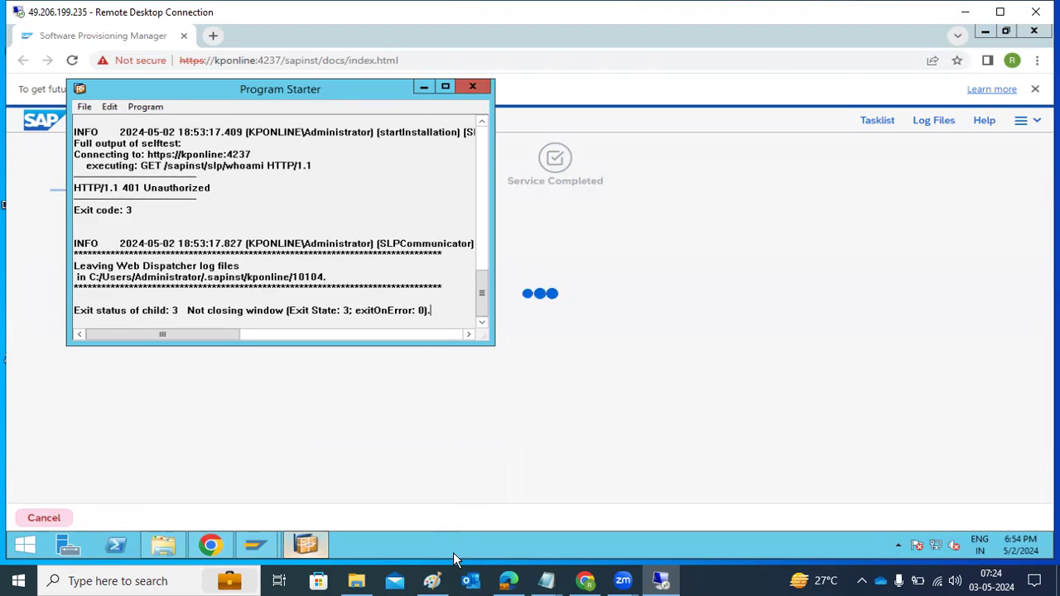
pyautogui.click(420, 89)
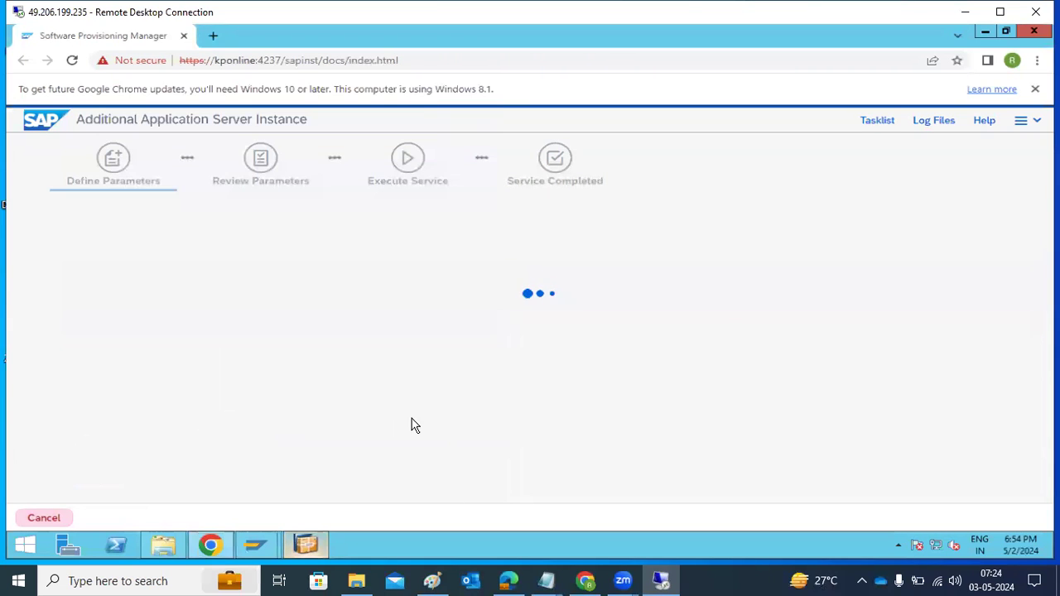
# Show the installer's log file list and launch Task Manager on the remote server
pyautogui.rightClick(407, 551)
pyautogui.click(455, 510)
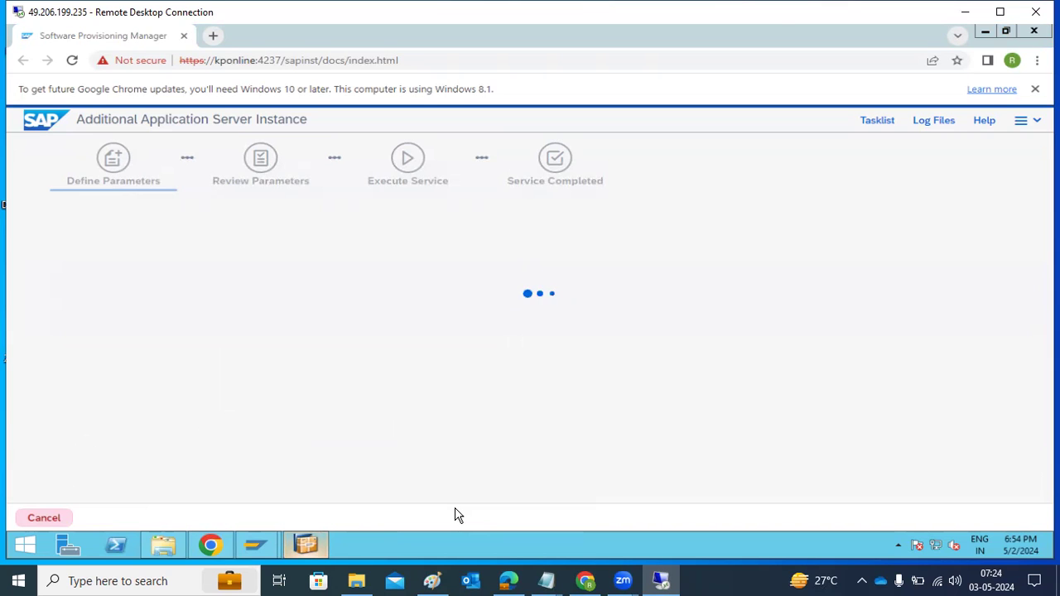
pyautogui.click(924, 124)
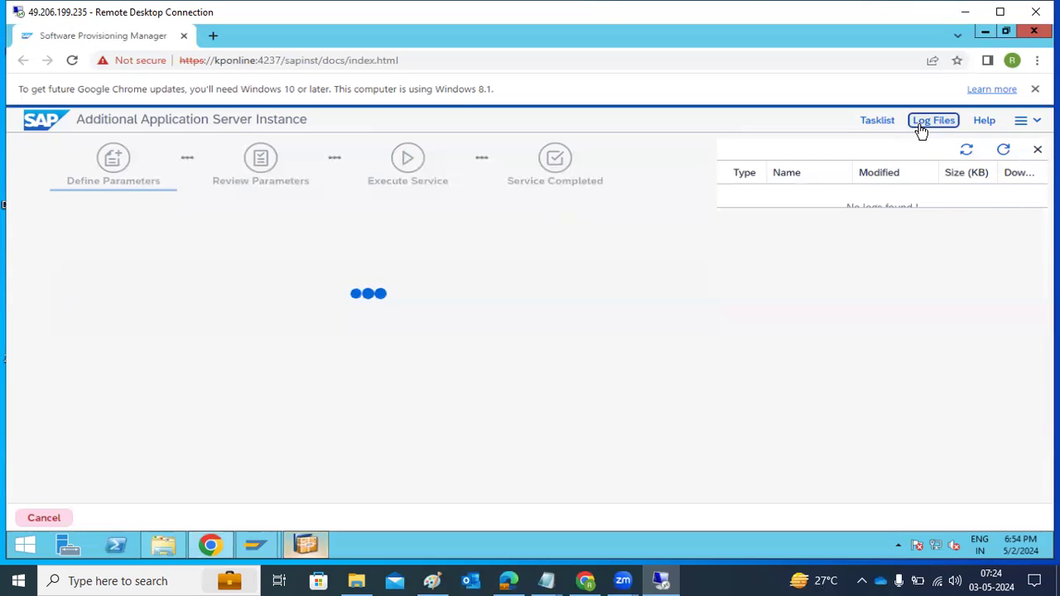
pyautogui.hotkey('ctrl', 'shift', 'Escape')
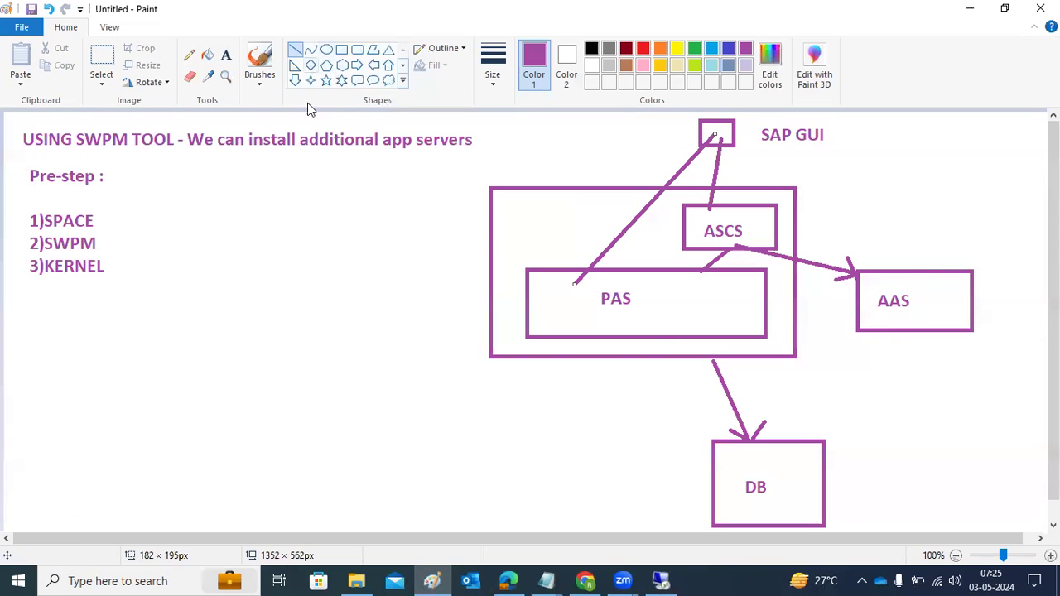
# In Paint, add a text block between the pre-steps and the diagram listing DISP, IGS, ICM and, after a blank line, DVBGS
pyautogui.click(226, 54)
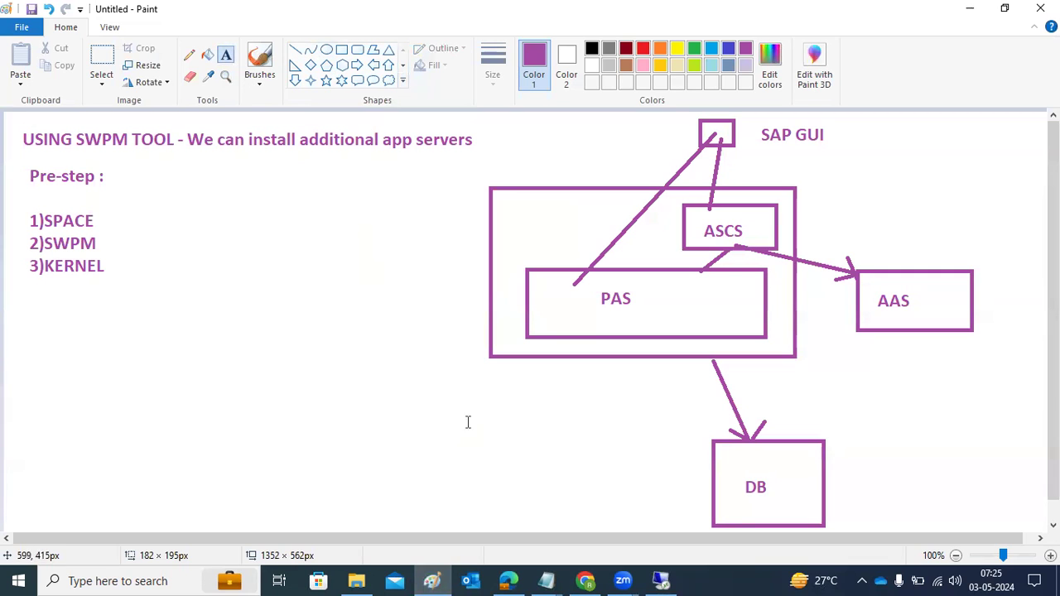
pyautogui.moveTo(286, 168); pyautogui.dragTo(415, 378)
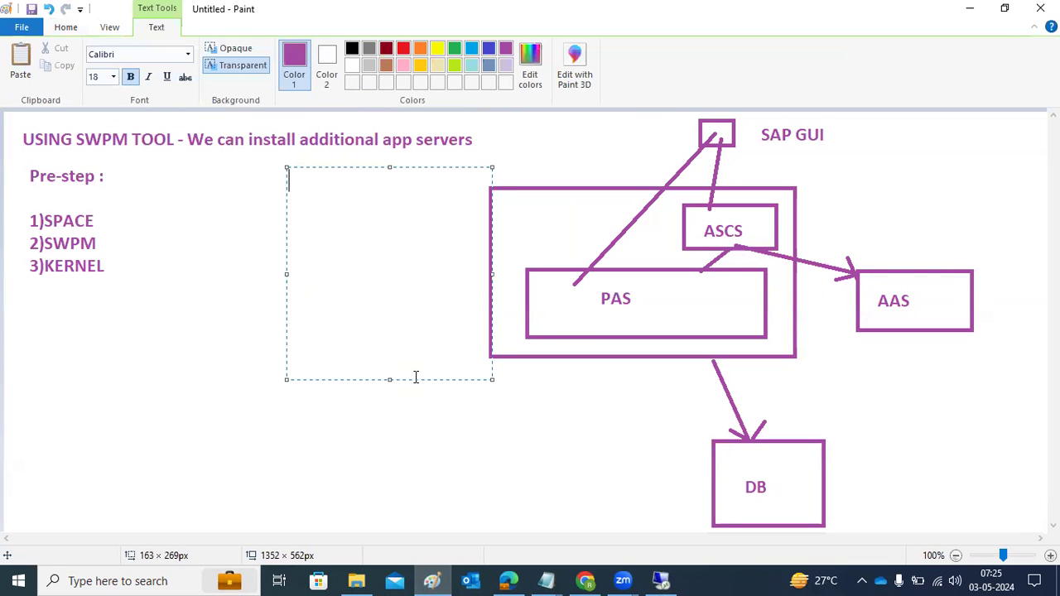
pyautogui.write('DISP')
pyautogui.press('Return')
pyautogui.write('IGS')
pyautogui.press('Return')
pyautogui.write('ICM  ')
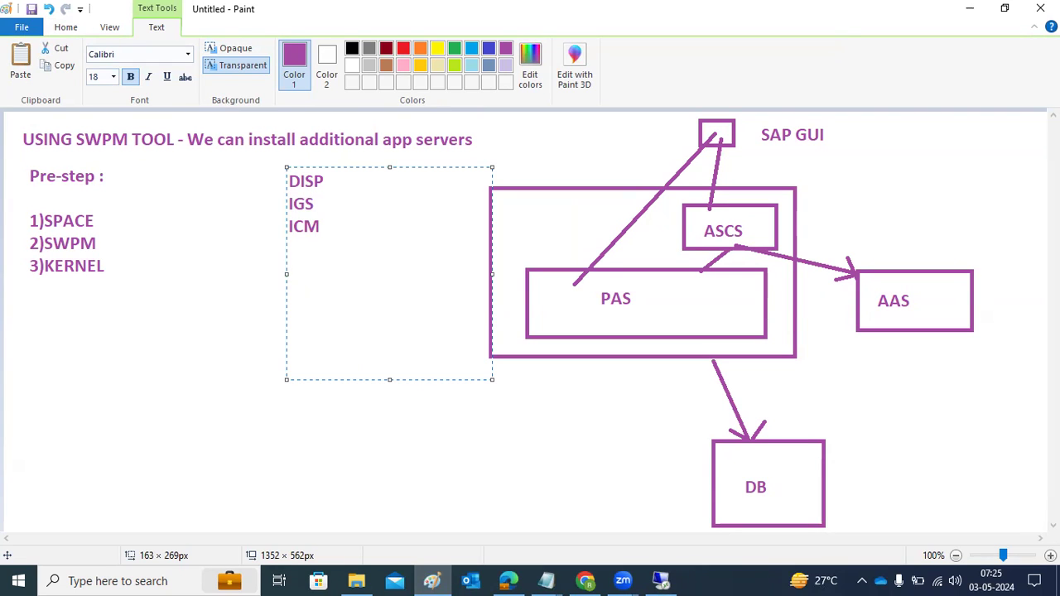
pyautogui.write('DVBGS')
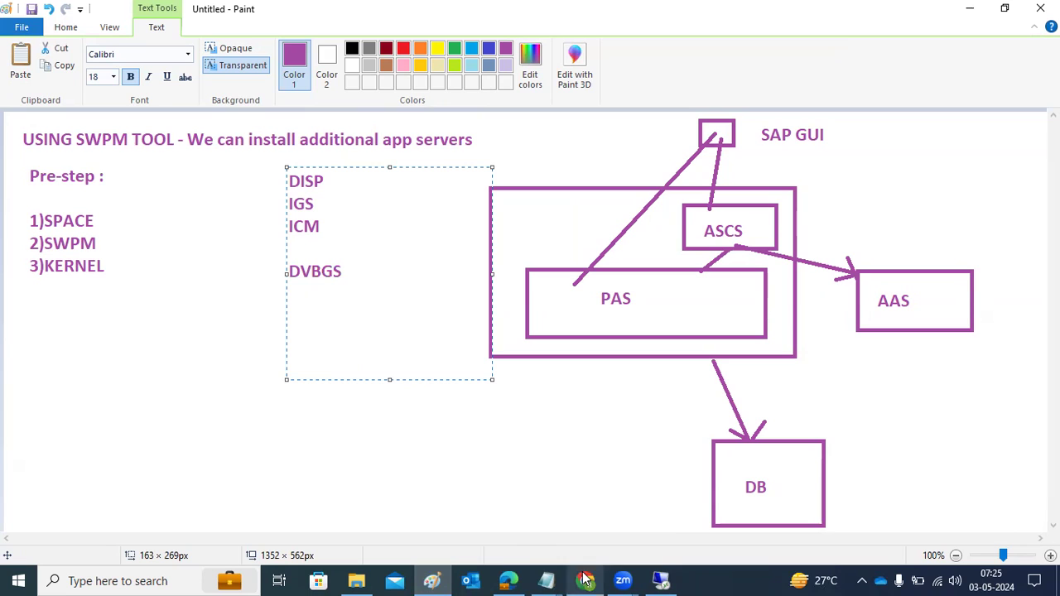
pyautogui.moveTo(352, 274); pyautogui.dragTo(279, 171)
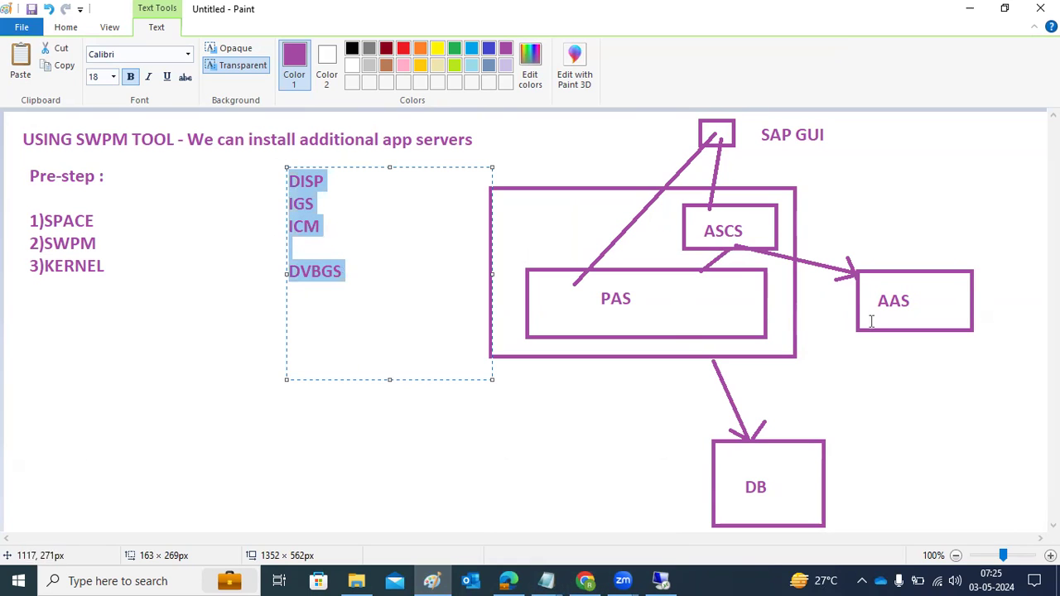
pyautogui.click(950, 297)
pyautogui.click(951, 297)
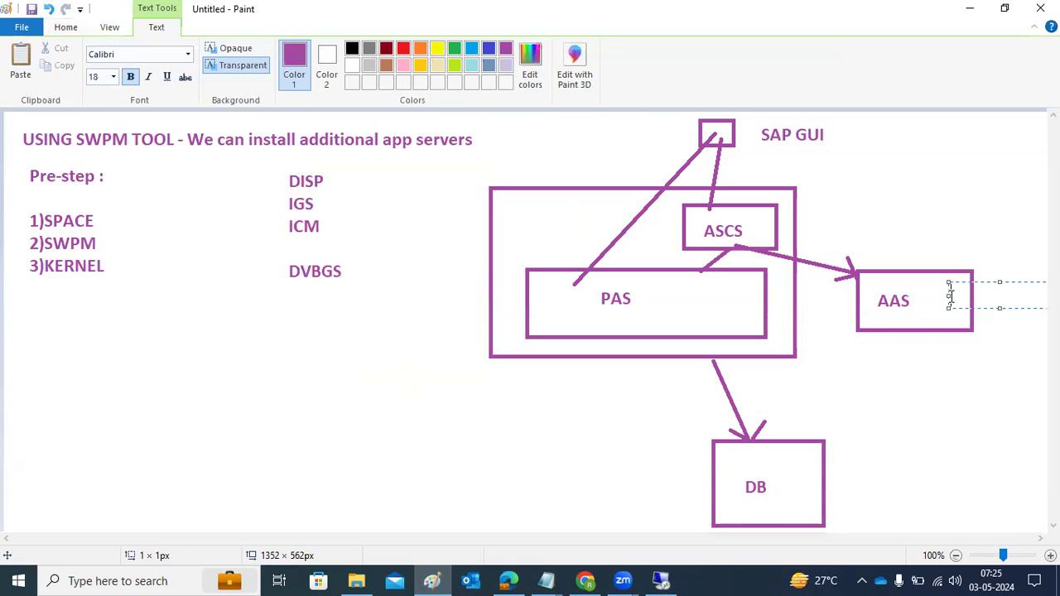
# Return to the remote desktop, hide the log file list, and examine the server's running processes in Task Manager, locating sapstartsrv.exe in the detailed list
pyautogui.click(666, 580)
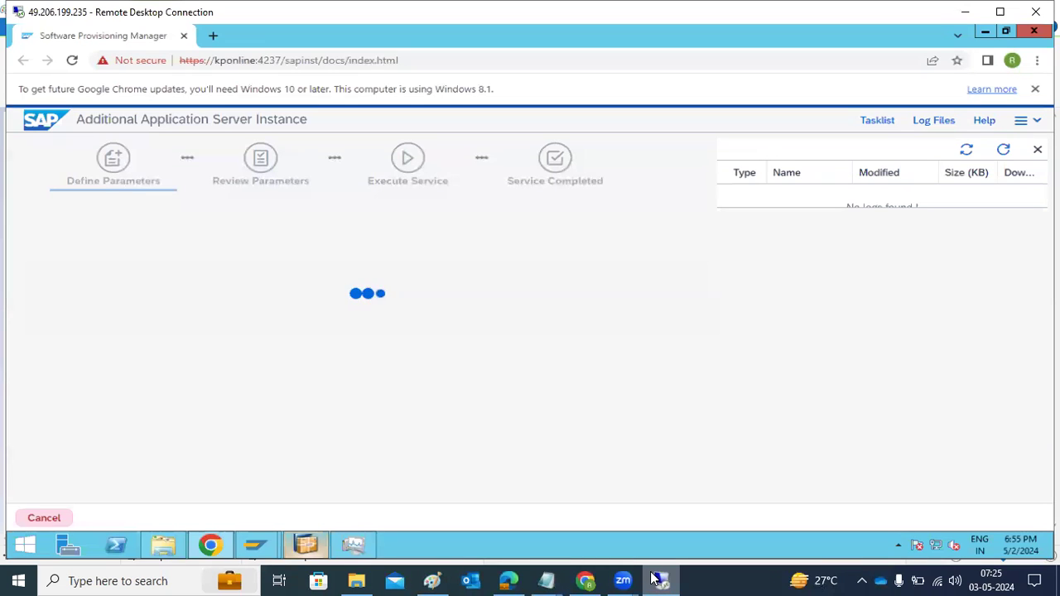
pyautogui.click(935, 123)
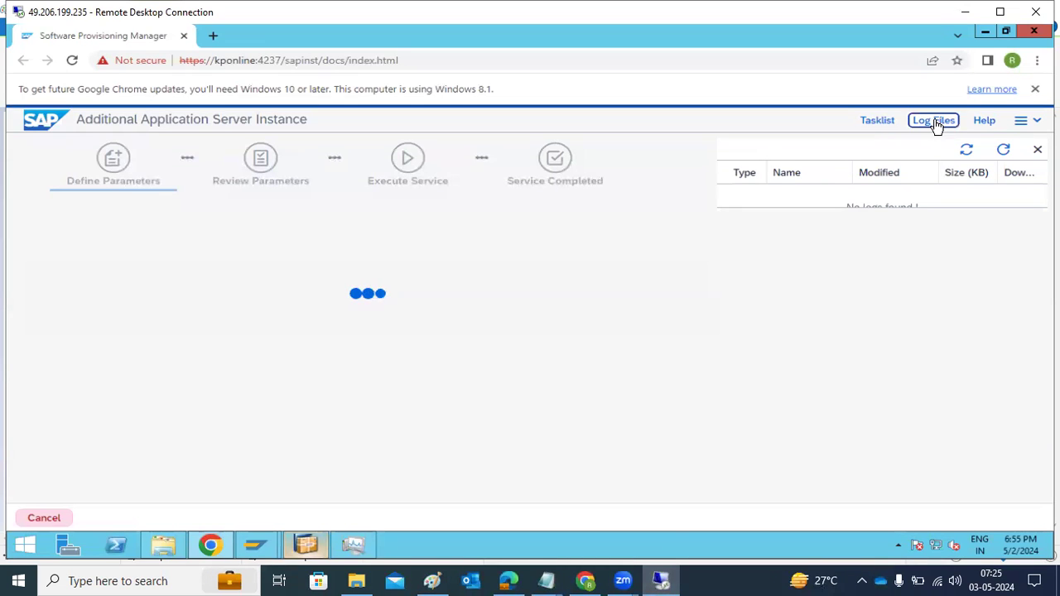
pyautogui.click(356, 547)
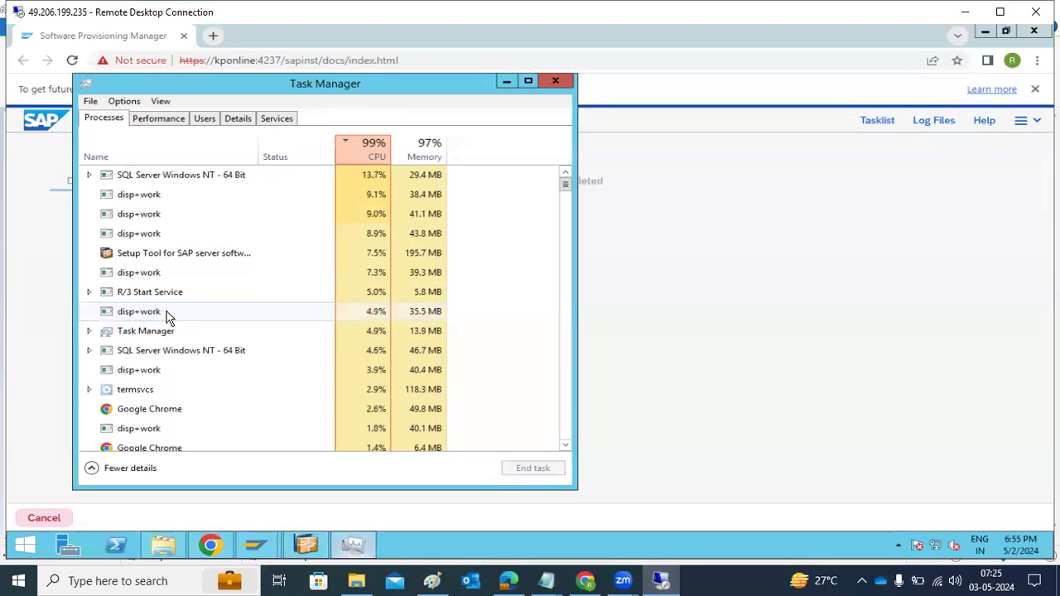
pyautogui.click(237, 120)
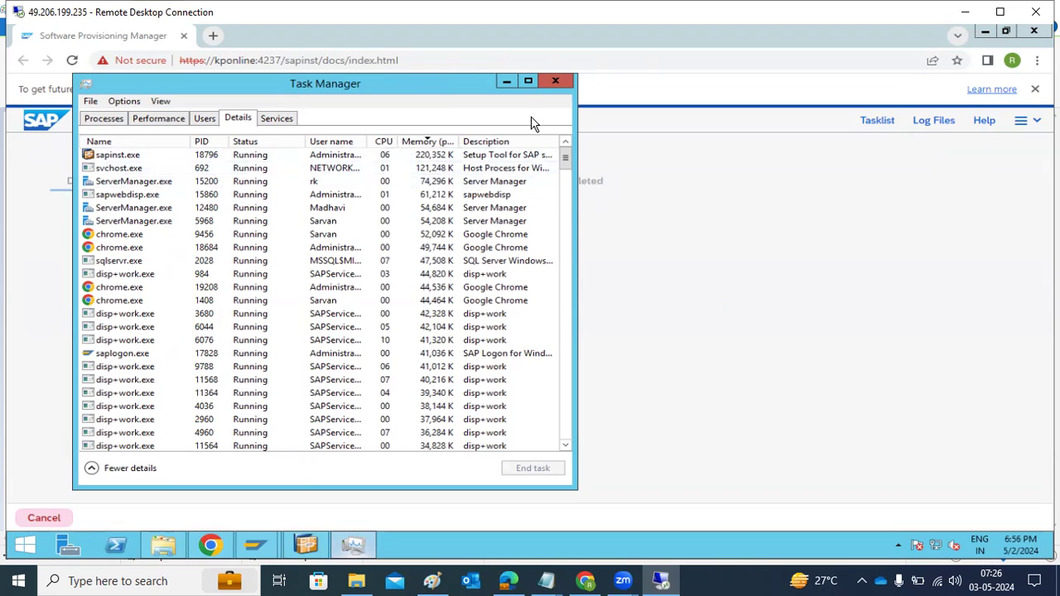
pyautogui.click(438, 197)
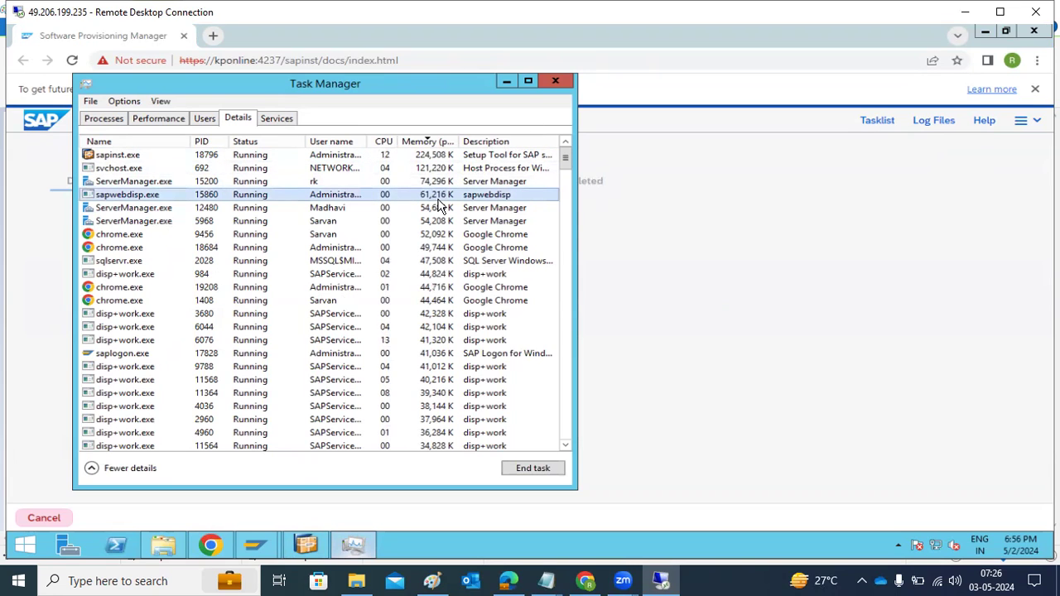
pyautogui.write('saps')
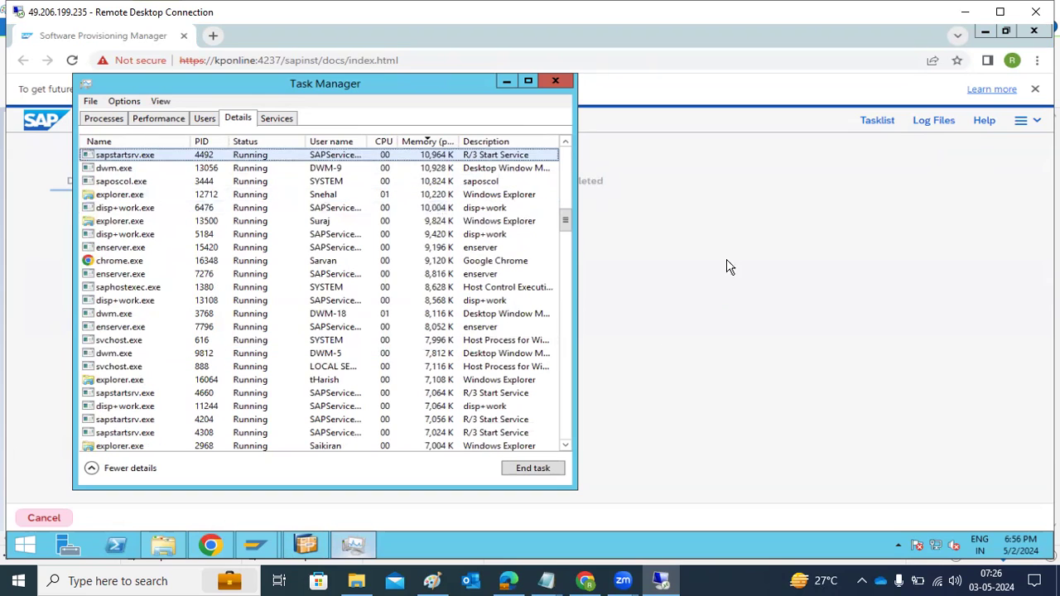
pyautogui.click(507, 81)
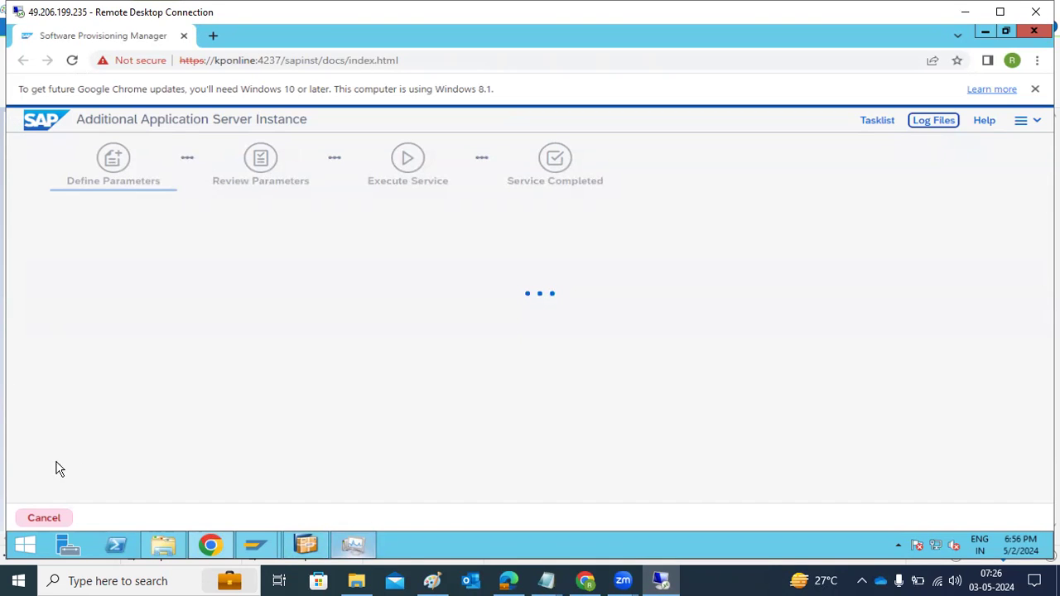
# Switch to the SAP session showing the logon groups and open transaction SM37
pyautogui.moveTo(258, 542)
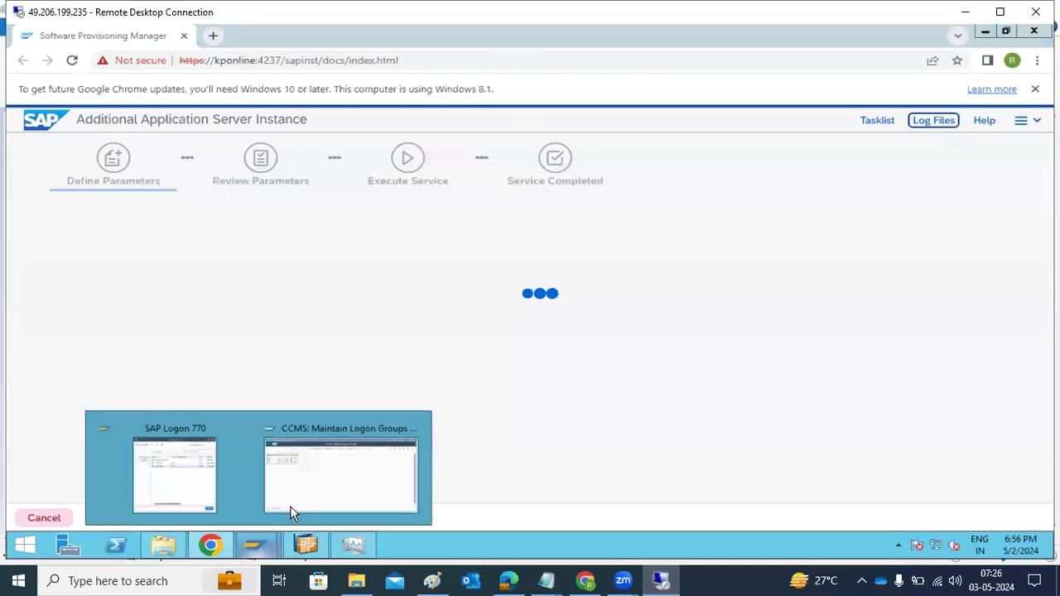
pyautogui.click(324, 492)
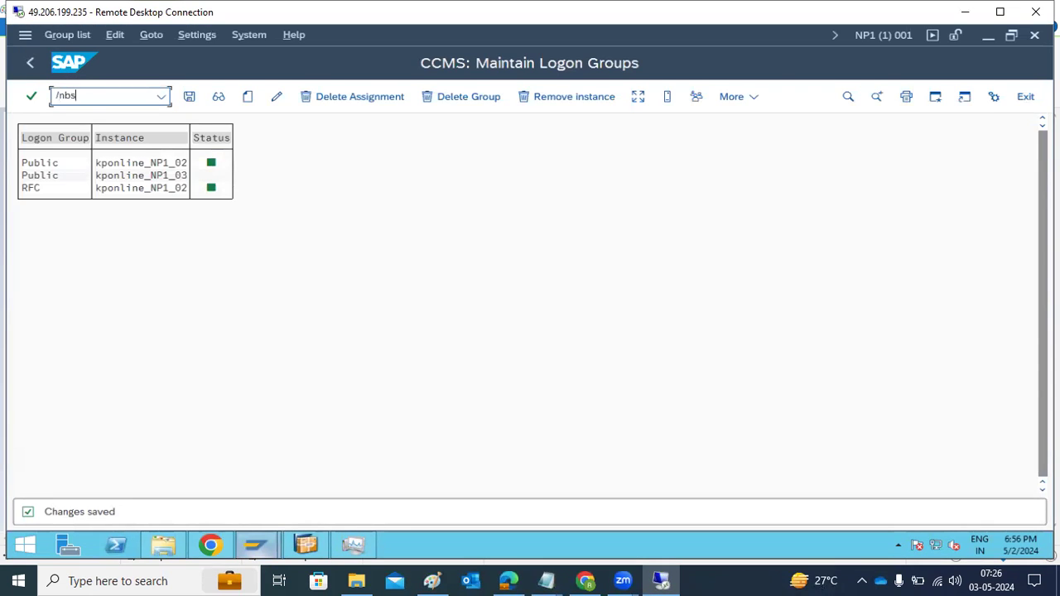
pyautogui.press('Return')
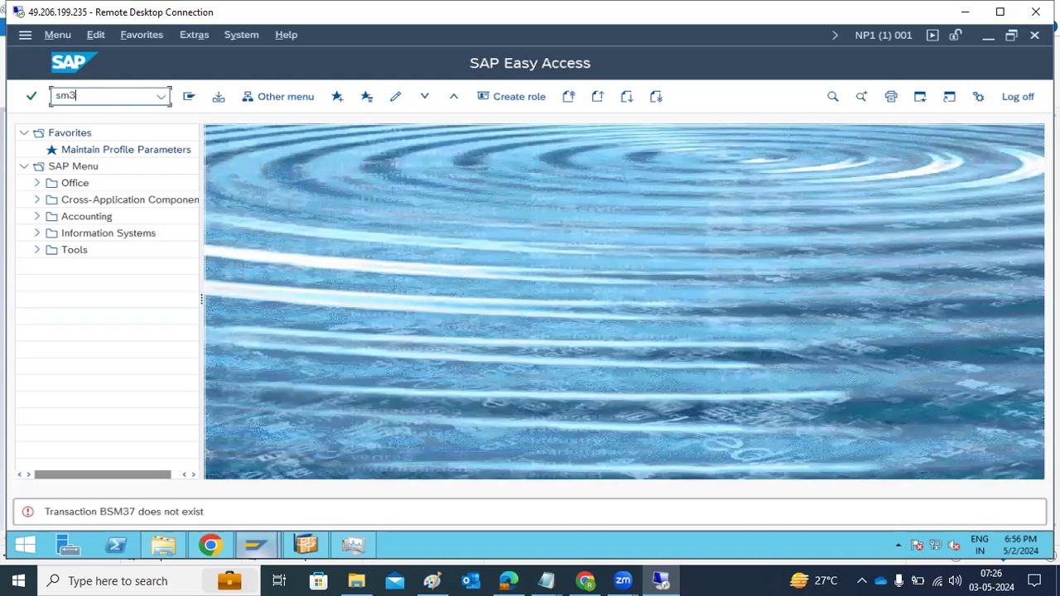
pyautogui.write('sm37')
pyautogui.press('Return')
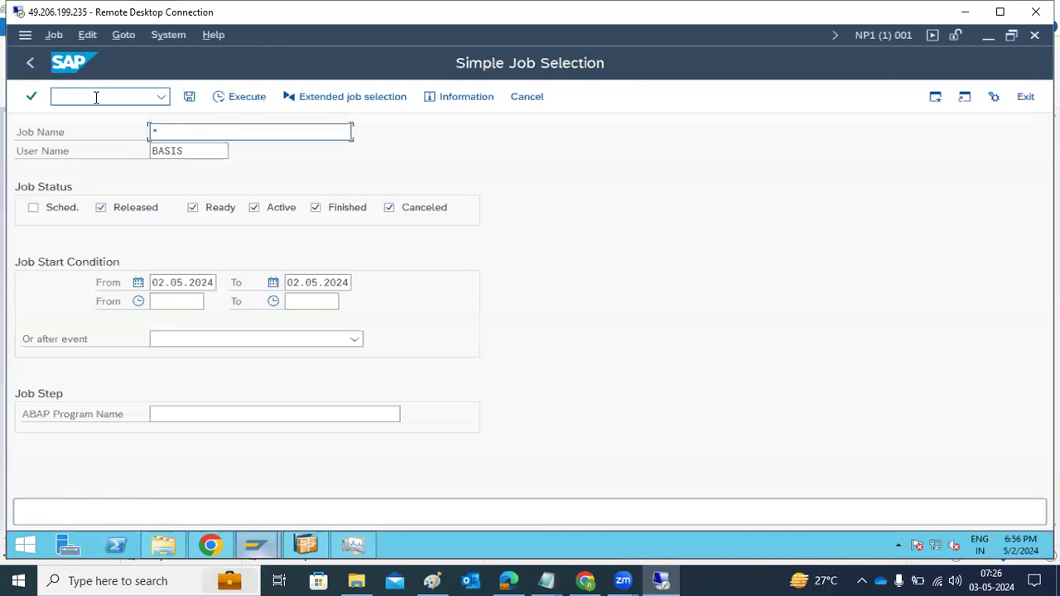
# Run the job selection with only the Active status included, and return to Software Provisioning Manager in Chrome
pyautogui.click(136, 208)
pyautogui.click(231, 217)
pyautogui.click(327, 217)
pyautogui.click(402, 217)
pyautogui.click(184, 288)
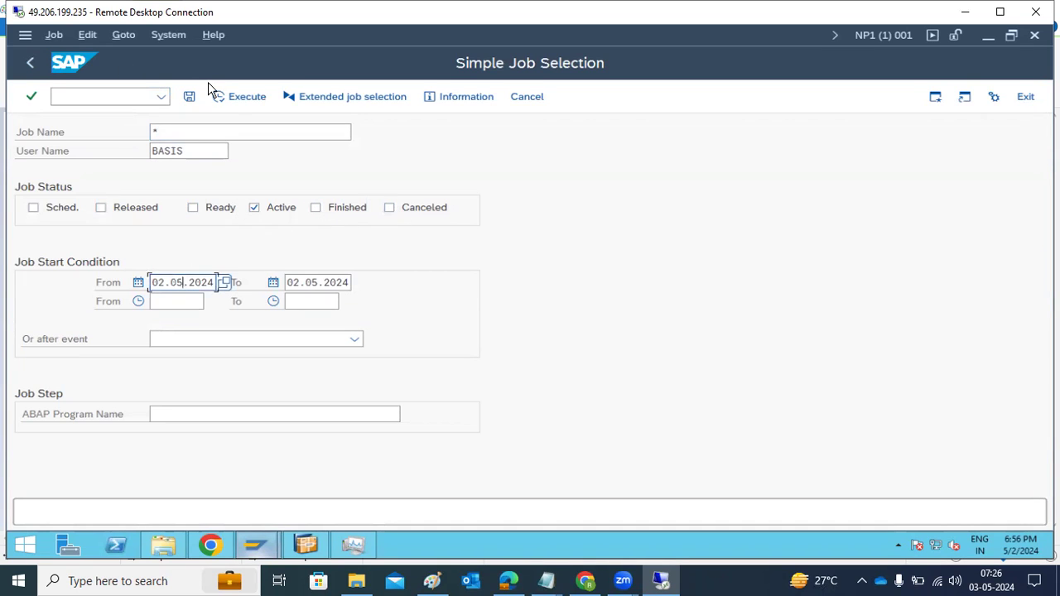
pyautogui.click(240, 99)
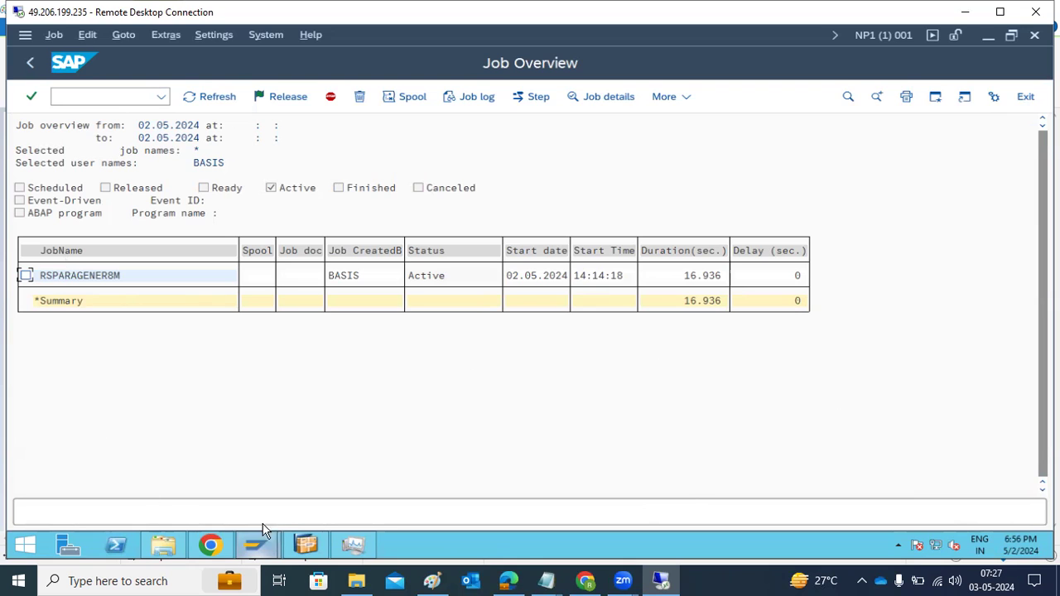
pyautogui.click(217, 546)
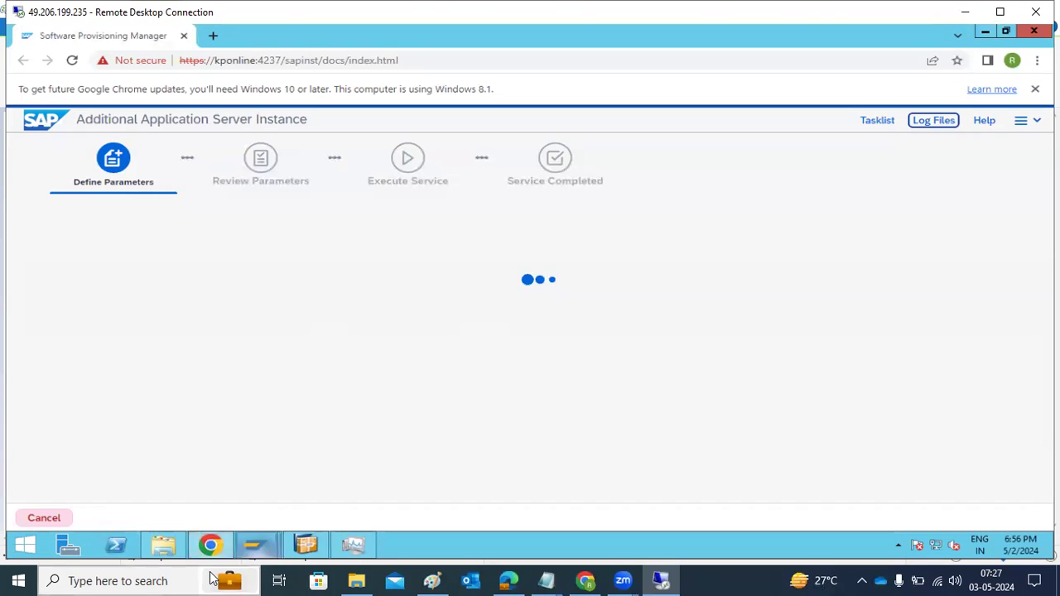
# Look at the active job RSPARAGENER8M in the SAP job overview, and reload the Software Provisioning Manager page in Chrome
pyautogui.click(213, 545)
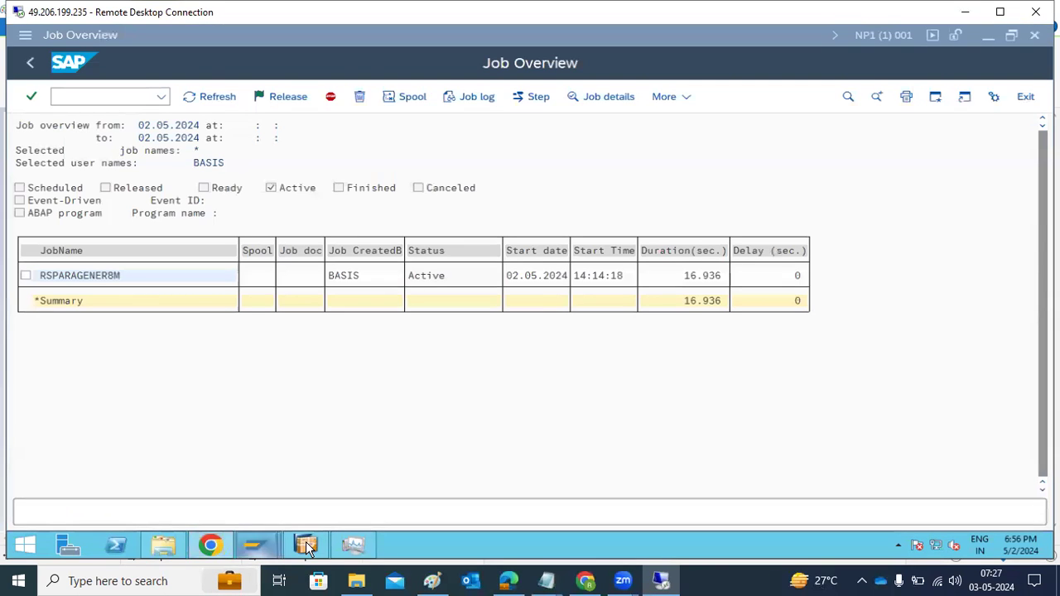
pyautogui.click(45, 277)
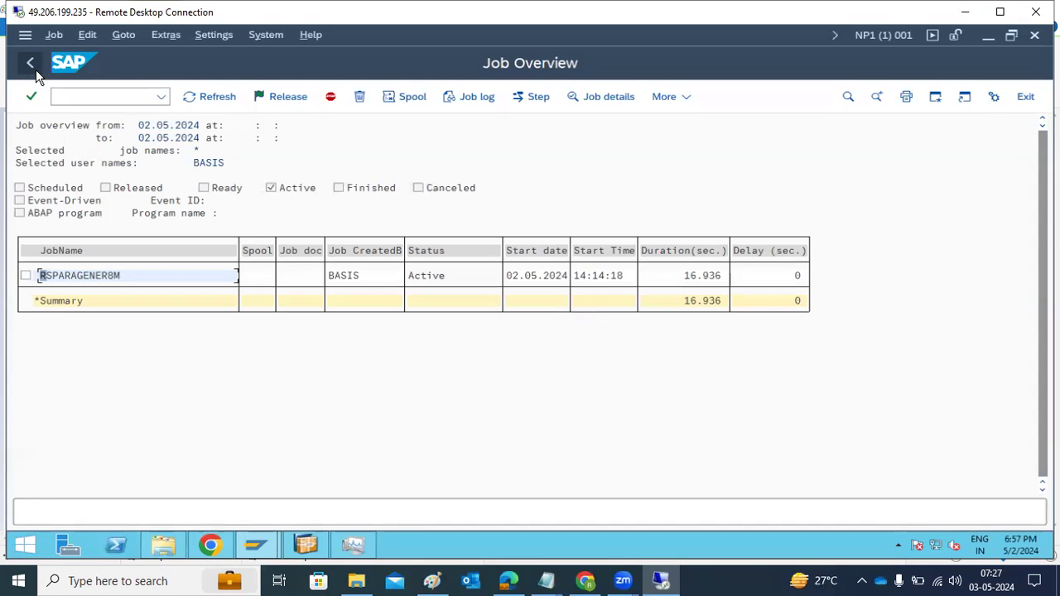
pyautogui.click(218, 542)
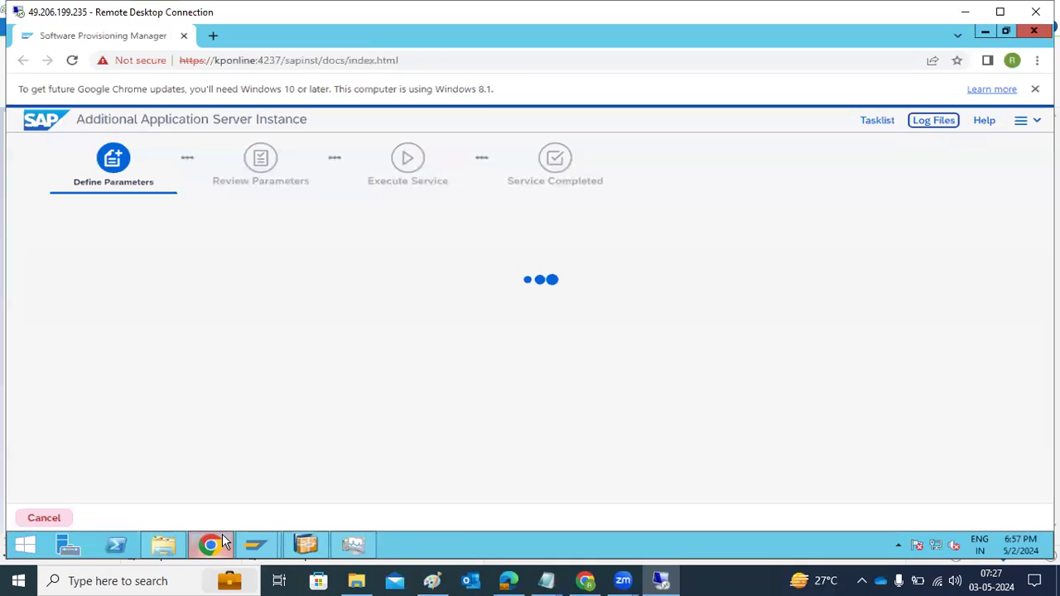
pyautogui.click(72, 61)
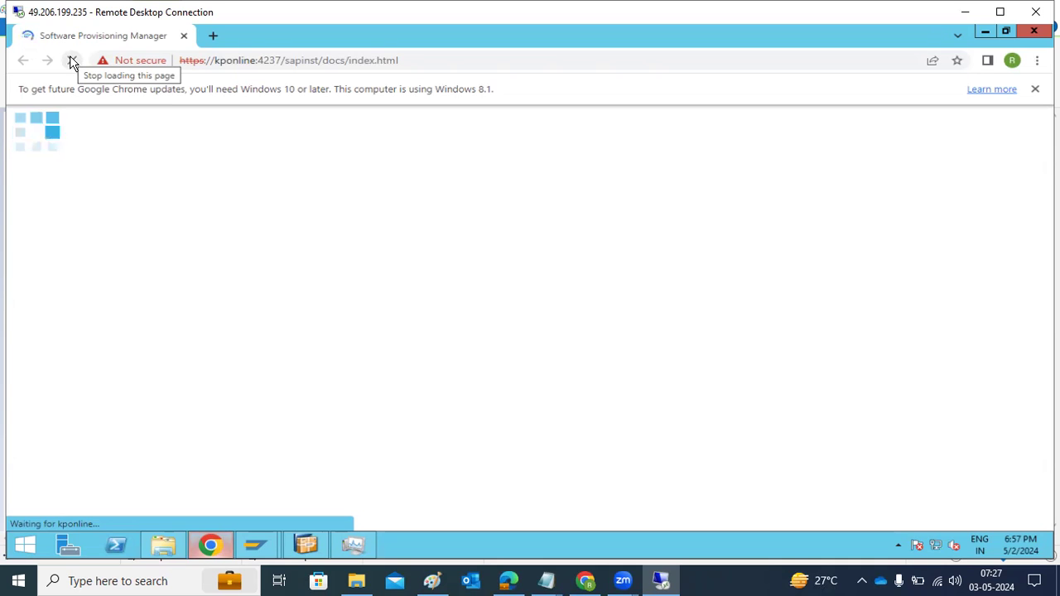
pyautogui.click(72, 62)
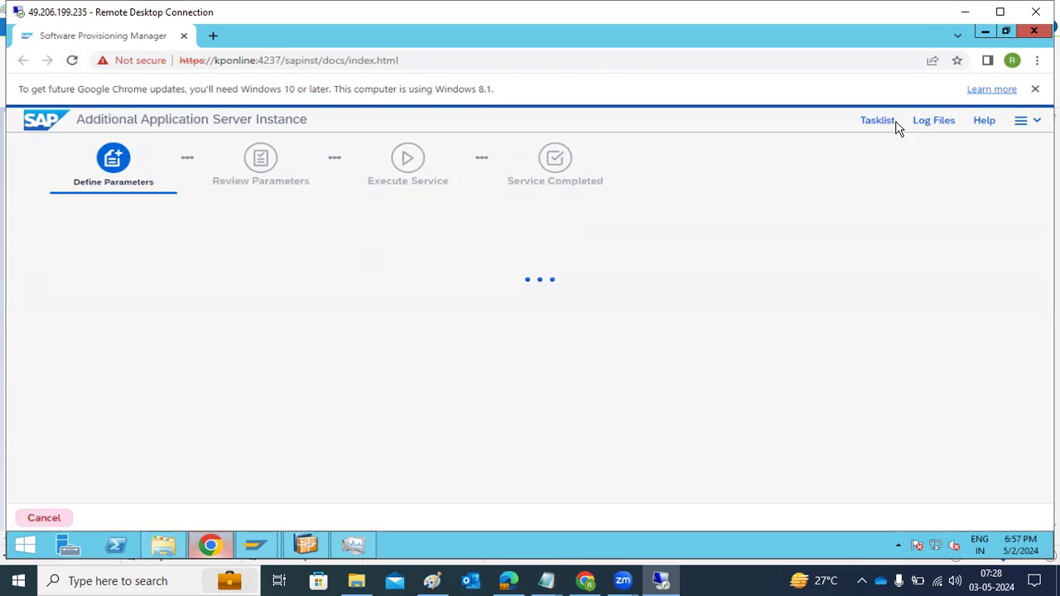
# Show the installer's log file list and continue the installation with the Typical parameter mode
pyautogui.click(931, 120)
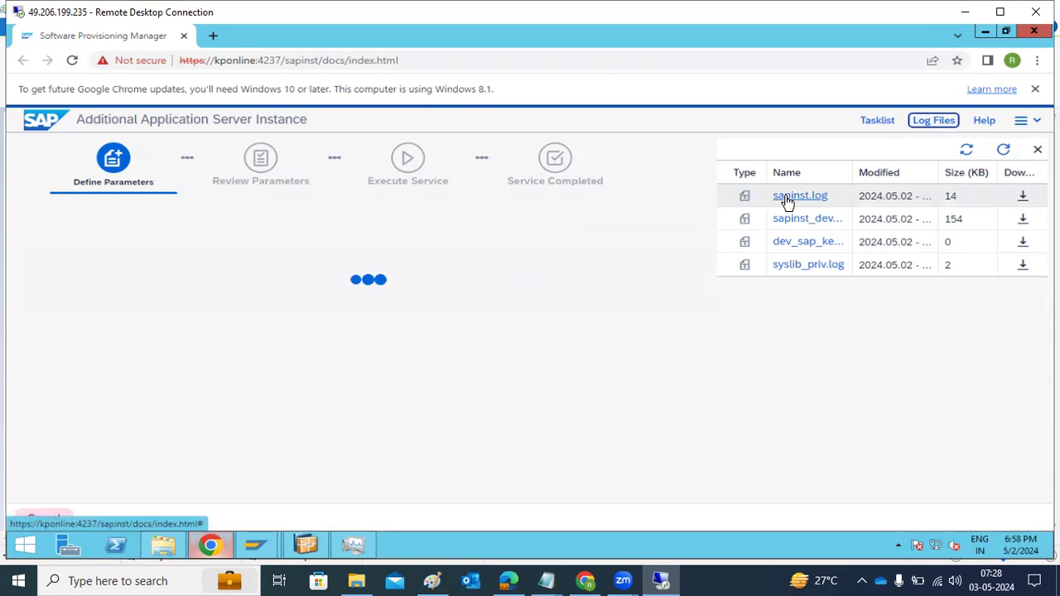
pyautogui.doubleClick(787, 202)
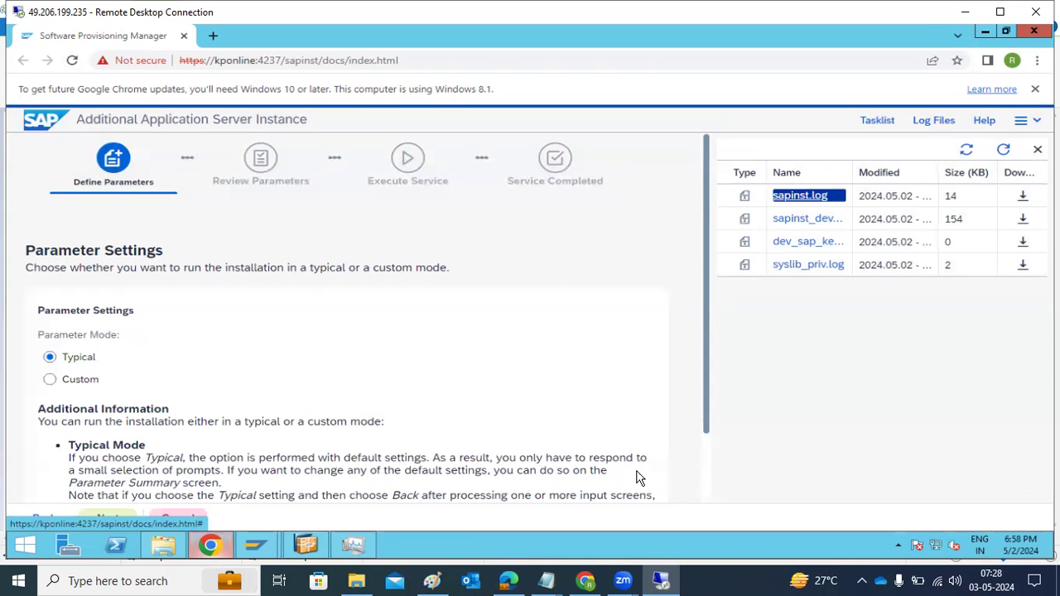
pyautogui.scroll(-1, 634, 480)
pyautogui.click(107, 517)
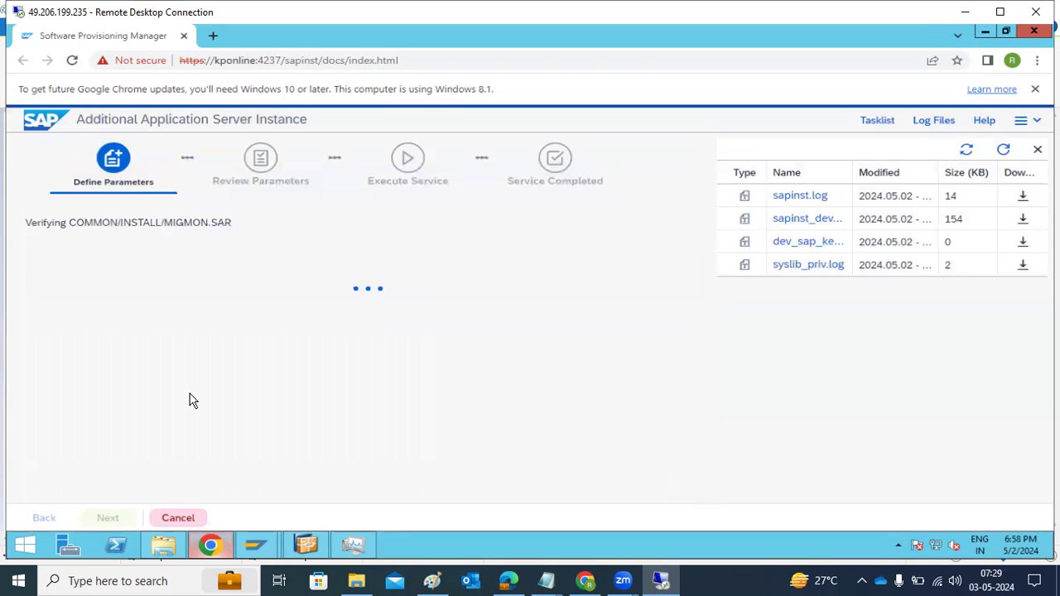
# Open sapinst.log to read the latest installation entries and close the log again
pyautogui.click(808, 197)
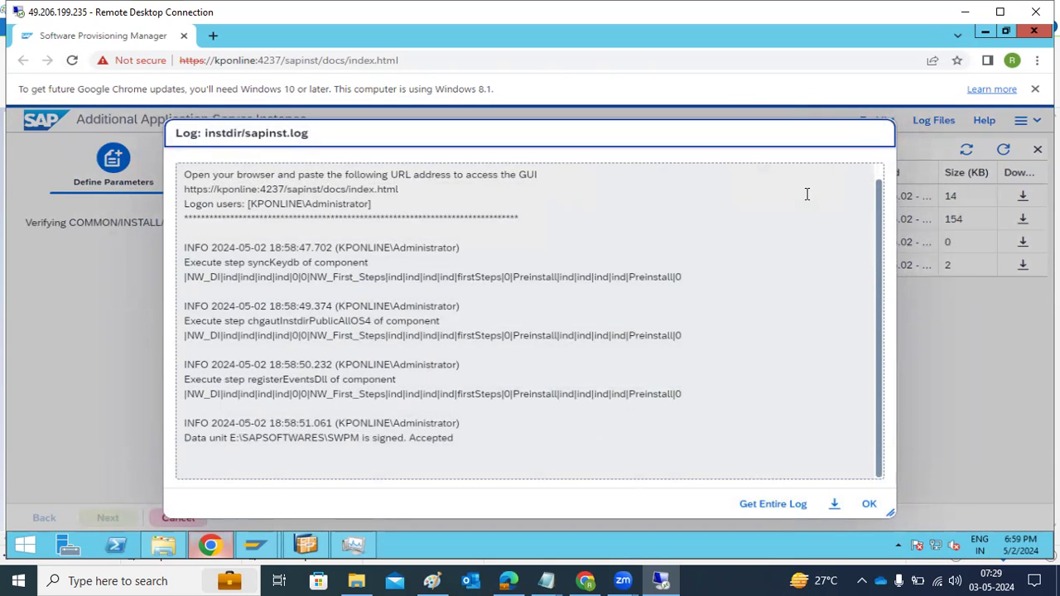
pyautogui.click(869, 503)
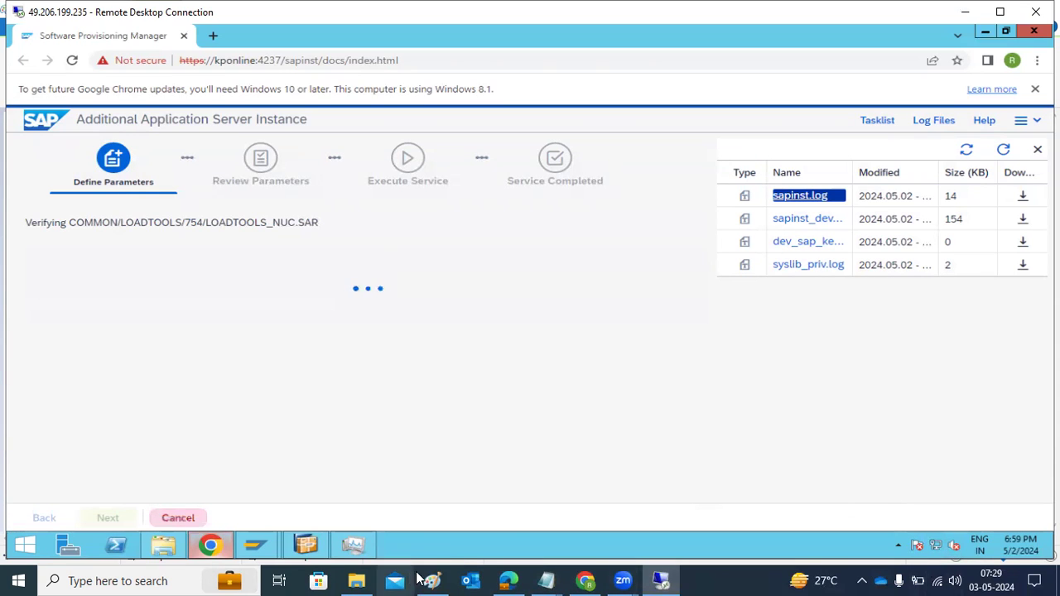
# Switch to Paint and draw a red arrow from the SAP GUI box to the PAS box over the existing line
pyautogui.moveTo(430, 578)
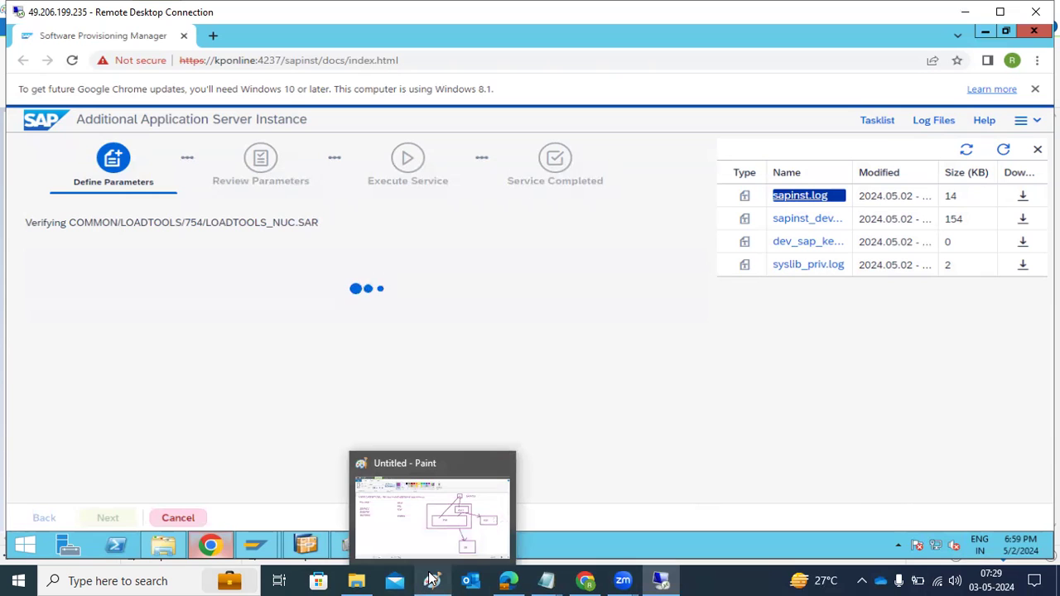
pyautogui.click(438, 540)
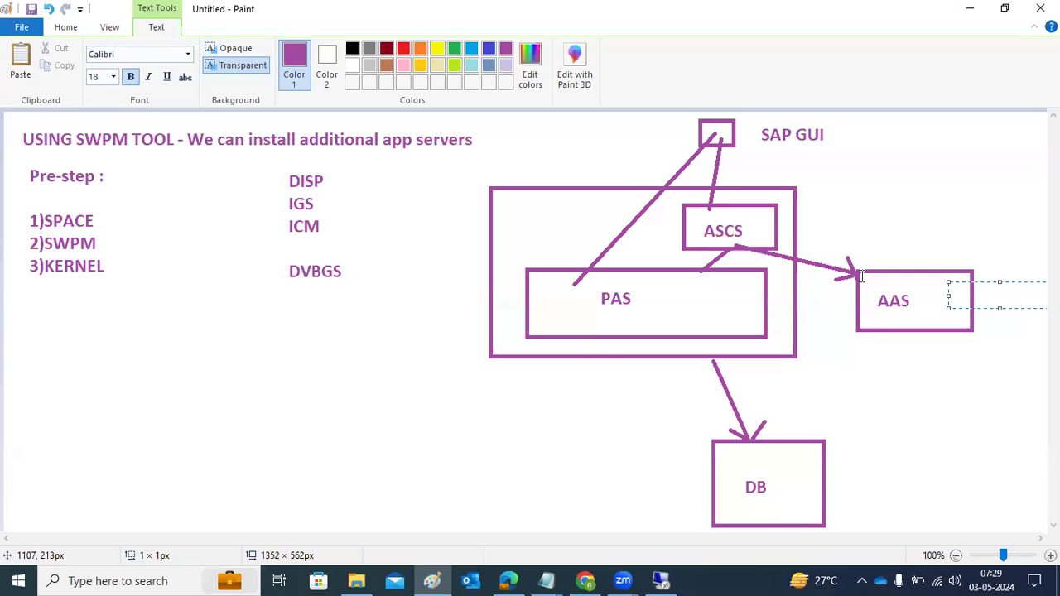
pyautogui.click(832, 329)
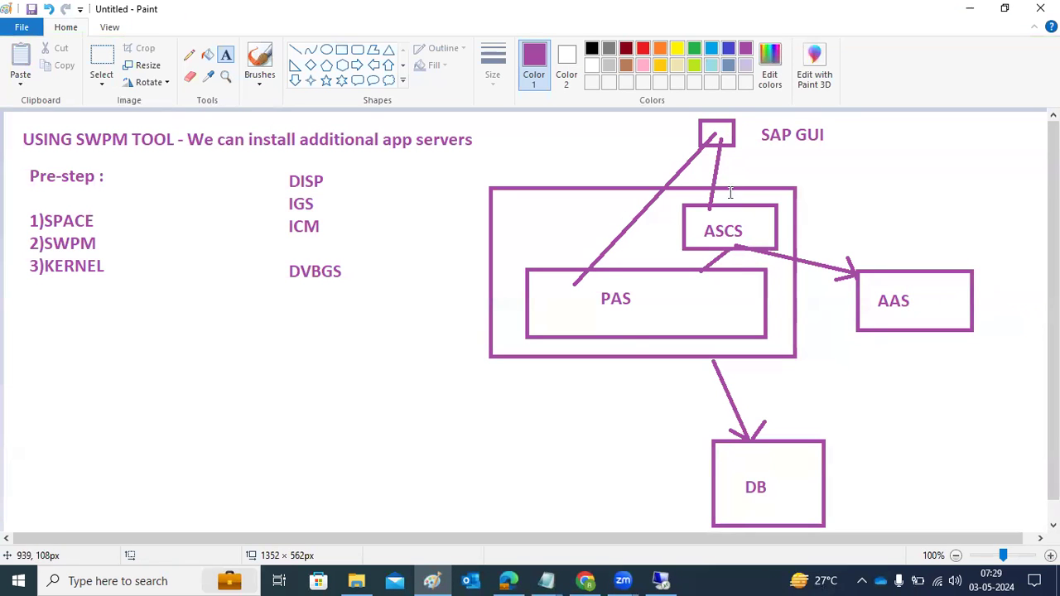
pyautogui.click(294, 50)
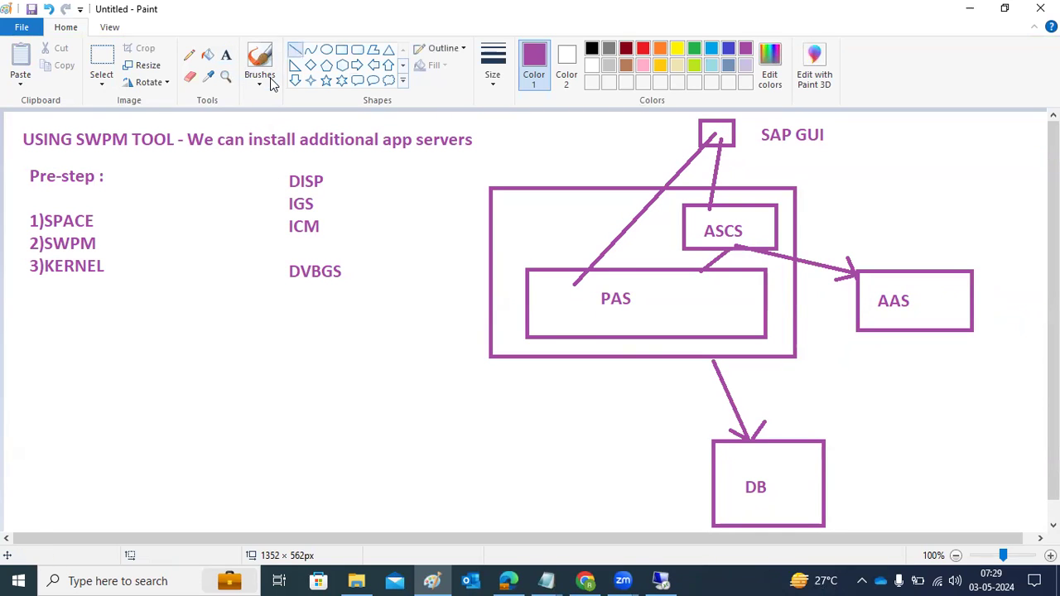
pyautogui.click(643, 48)
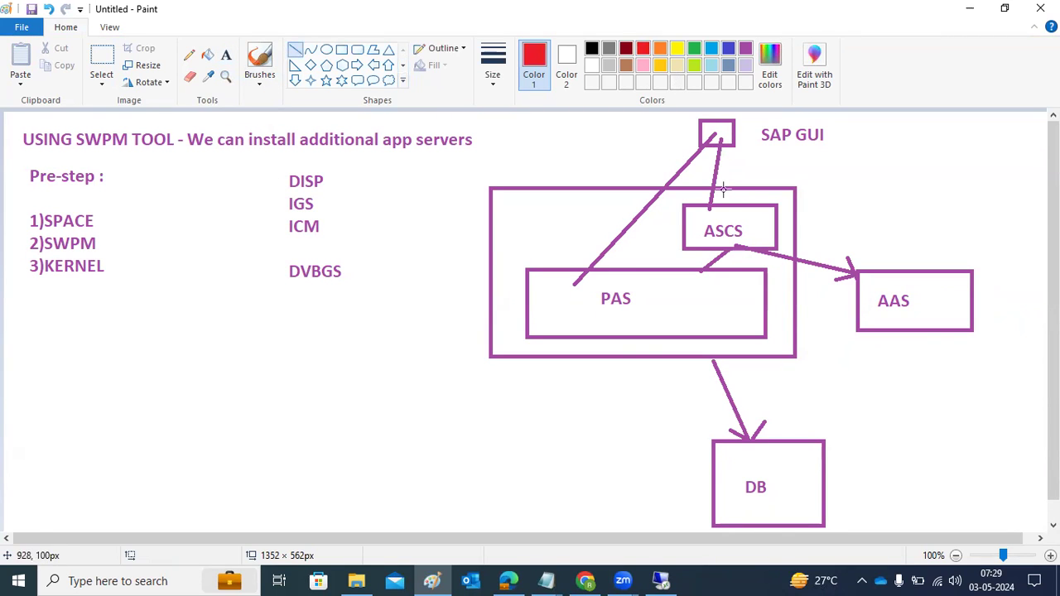
pyautogui.moveTo(716, 131)
pyautogui.mouseDown()
pyautogui.moveTo(579, 279)
pyautogui.moveTo(568, 276)
pyautogui.moveTo(591, 279)
pyautogui.moveTo(576, 286)
pyautogui.mouseUp()
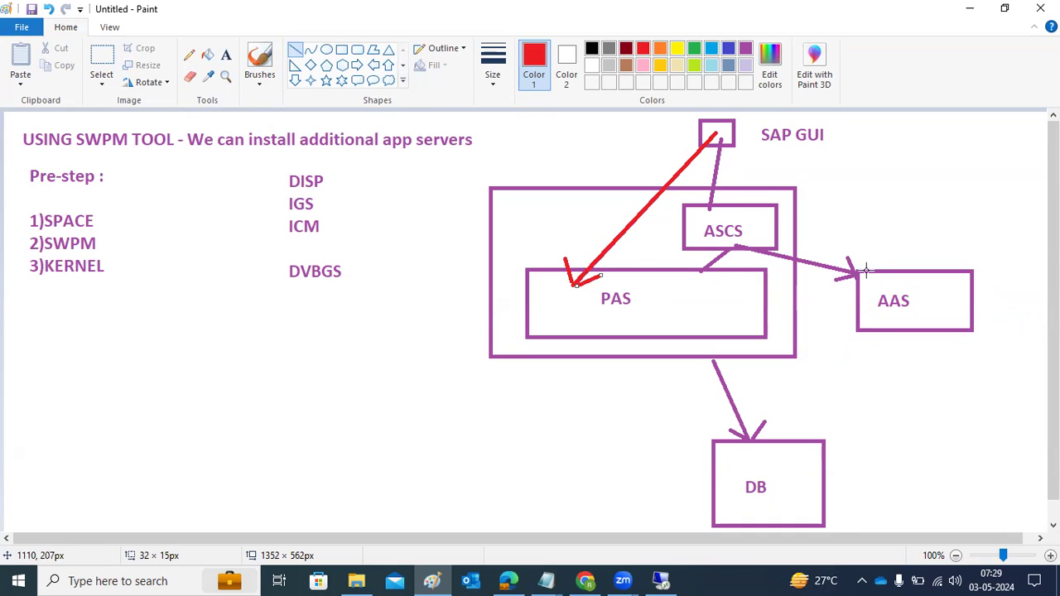
pyautogui.click(903, 285)
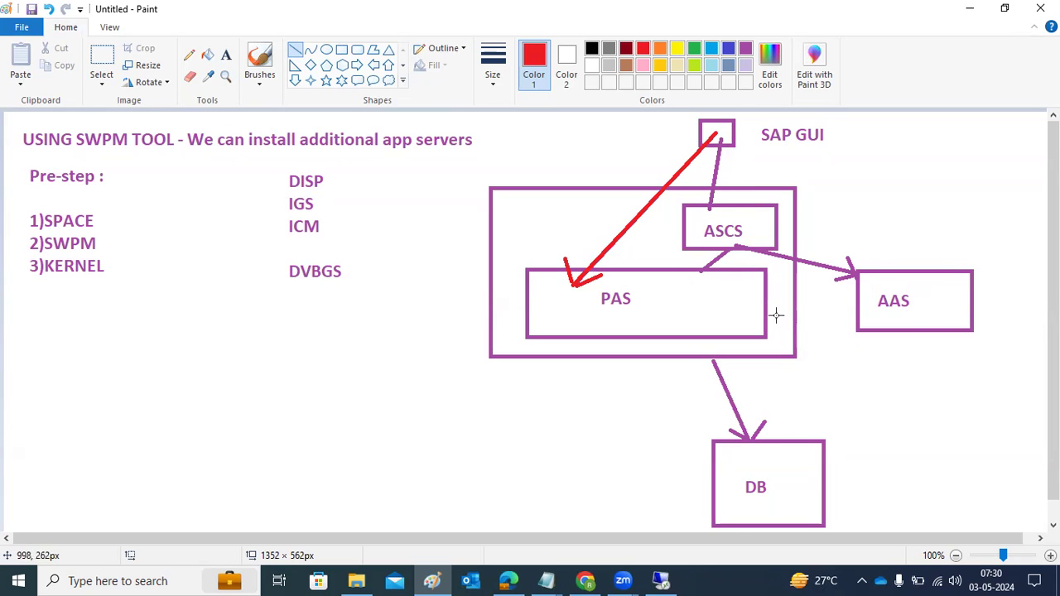
# Mark the server boxes with short red strokes, one in ASCS, two in PAS and two in AAS
pyautogui.moveTo(751, 229); pyautogui.dragTo(764, 227)
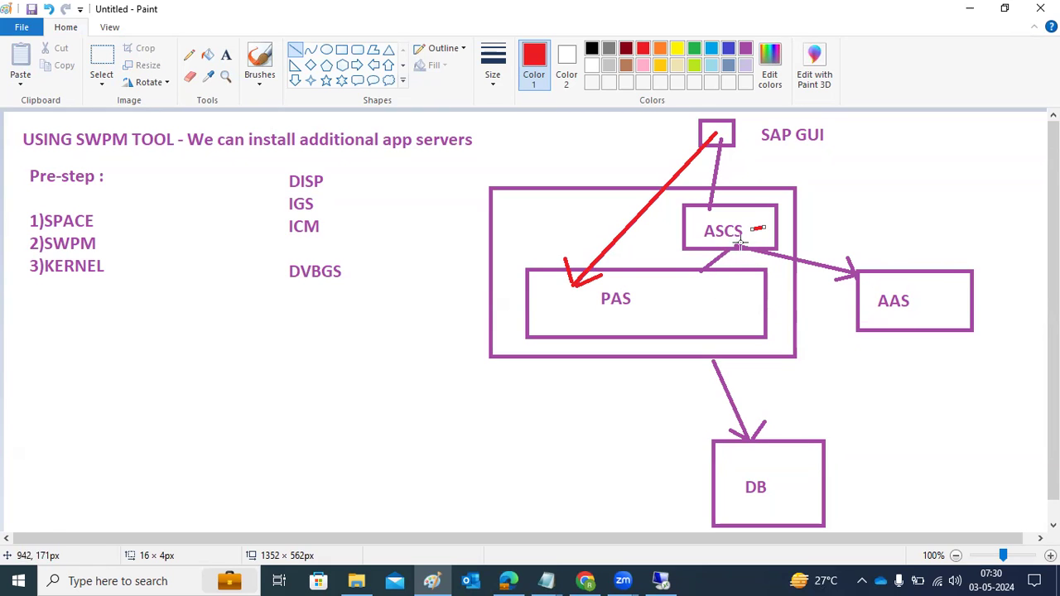
pyautogui.moveTo(699, 313); pyautogui.dragTo(735, 307)
pyautogui.moveTo(939, 296); pyautogui.dragTo(949, 291)
pyautogui.click(701, 303)
pyautogui.moveTo(701, 303); pyautogui.dragTo(712, 300)
pyautogui.moveTo(906, 290); pyautogui.dragTo(916, 288)
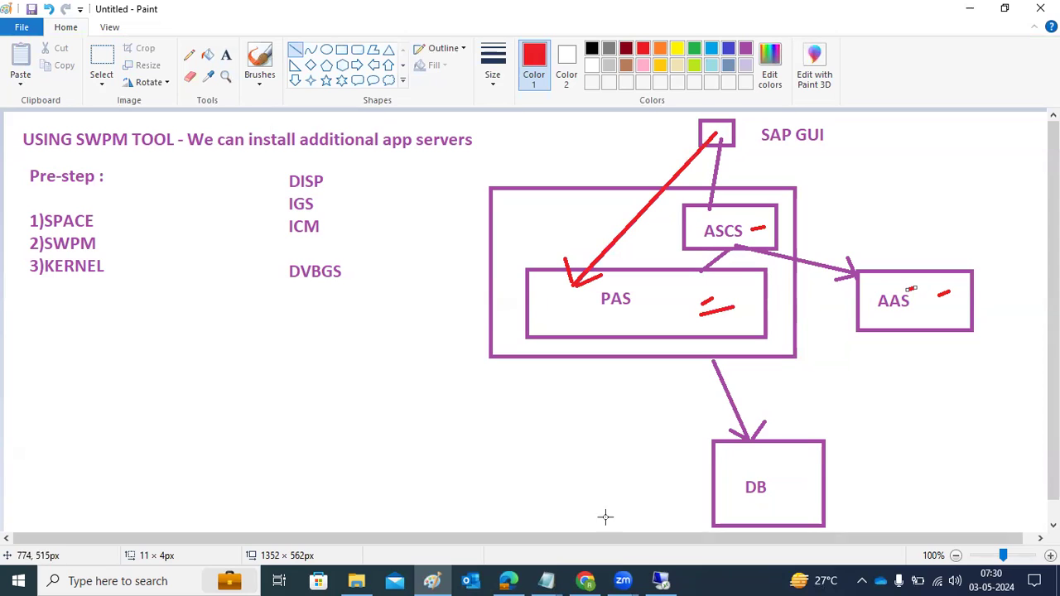
# Return to the remote desktop and refresh the installer's log file list
pyautogui.click(660, 579)
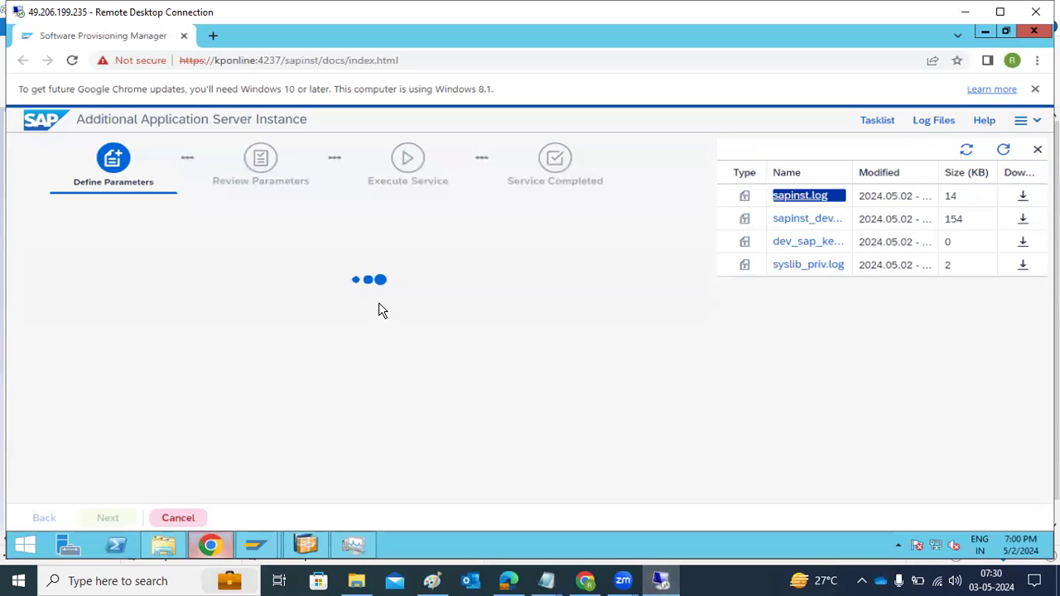
pyautogui.click(1003, 150)
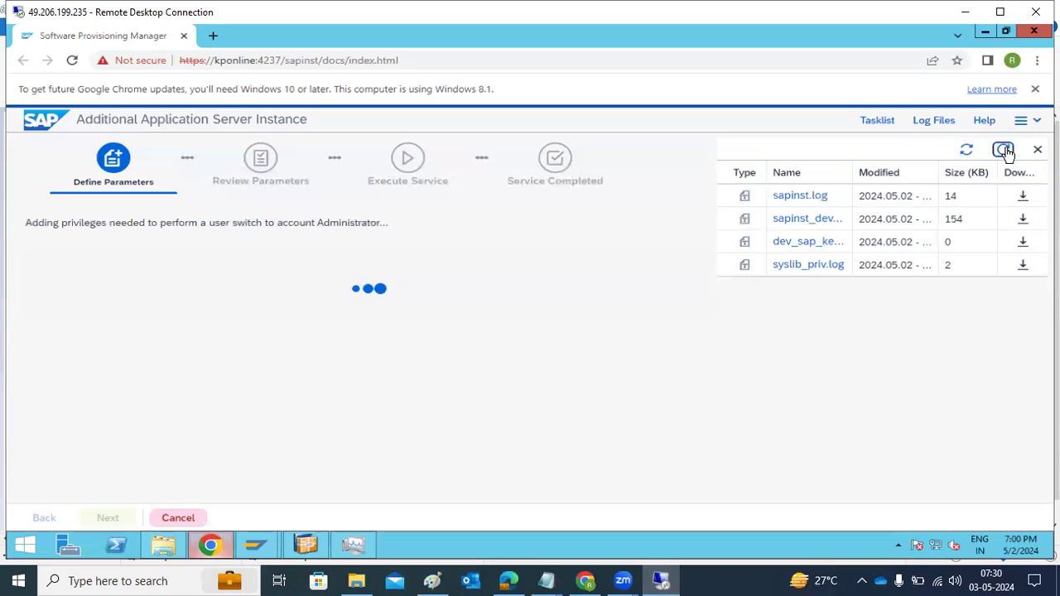
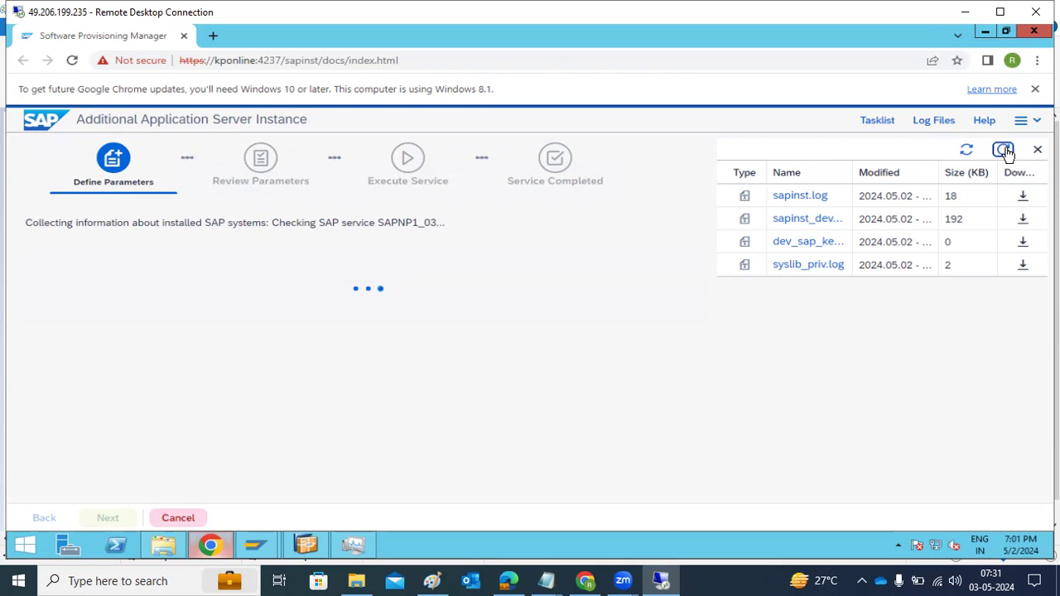
# Check the server's CPU and memory load and its running processes in Task Manager, and close Task Manager
pyautogui.click(362, 538)
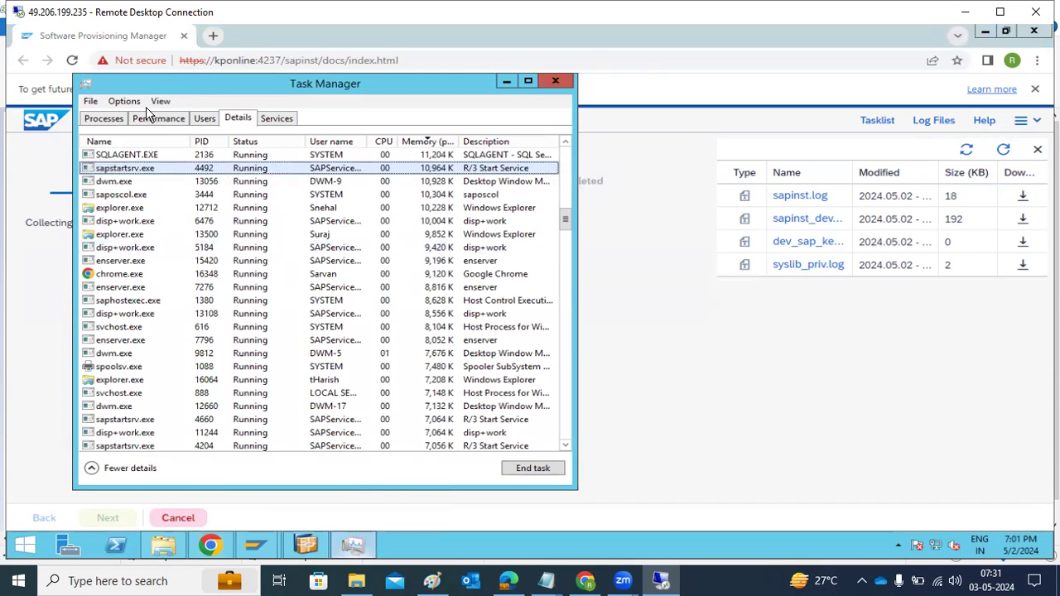
pyautogui.click(153, 119)
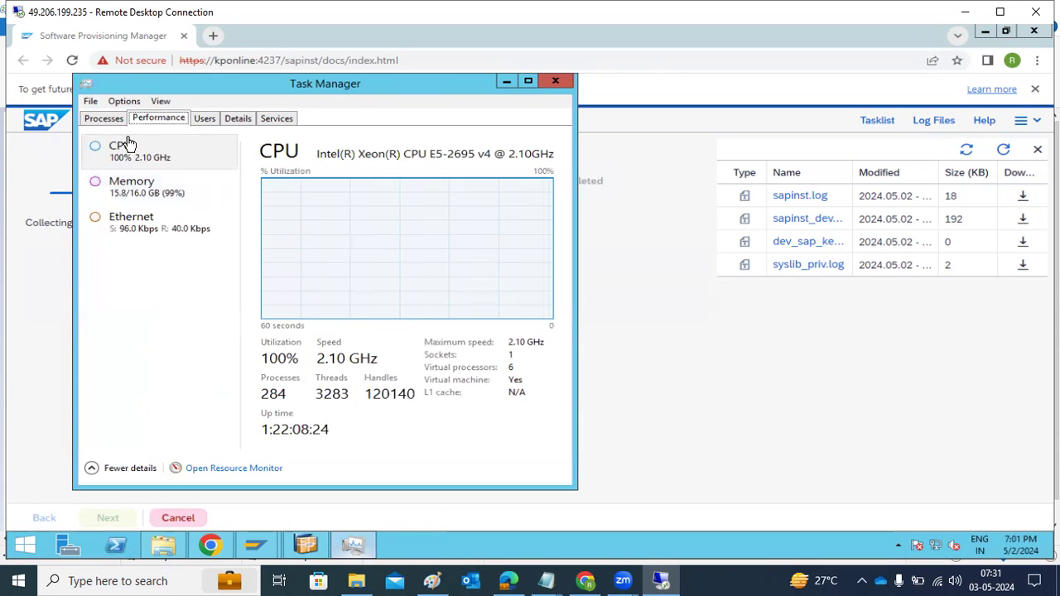
pyautogui.click(108, 119)
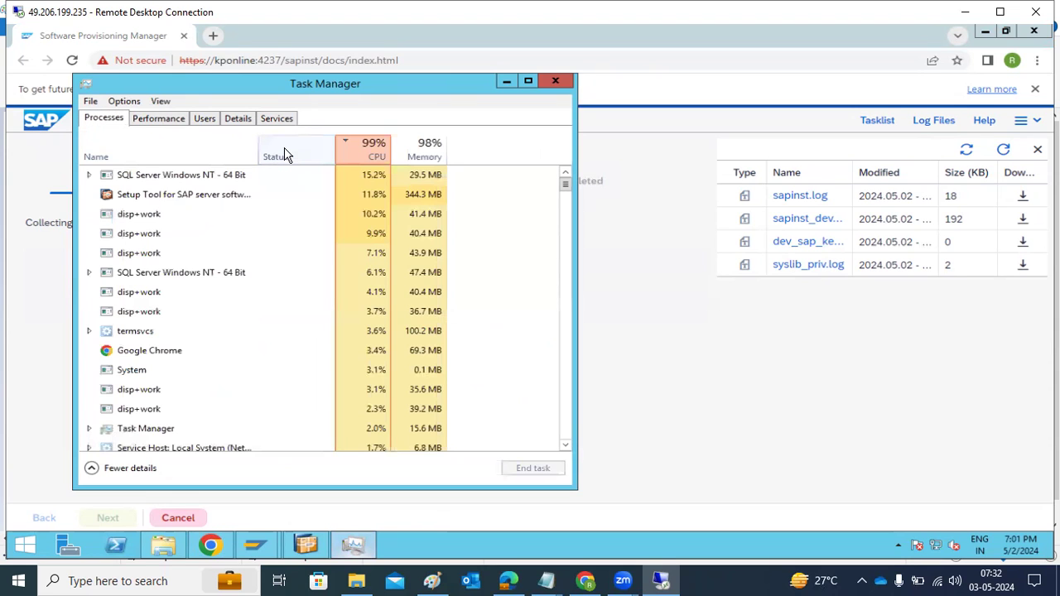
pyautogui.click(555, 83)
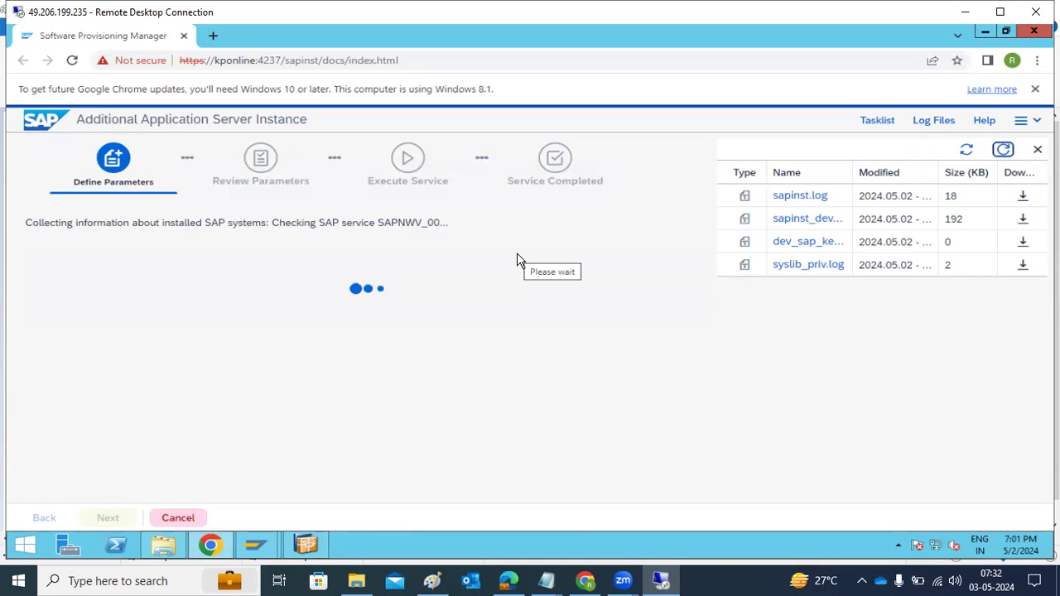
# Open sapinst.log and examine the latest executed steps, highlighting the "collect of component" entry
pyautogui.doubleClick(793, 205)
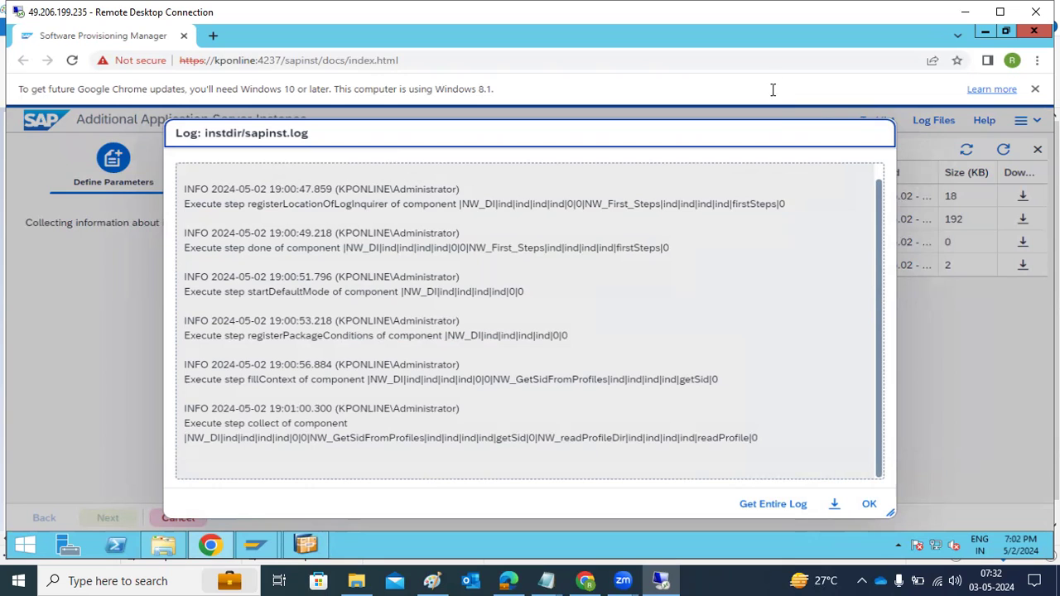
pyautogui.doubleClick(374, 336)
pyautogui.moveTo(260, 423); pyautogui.dragTo(341, 428)
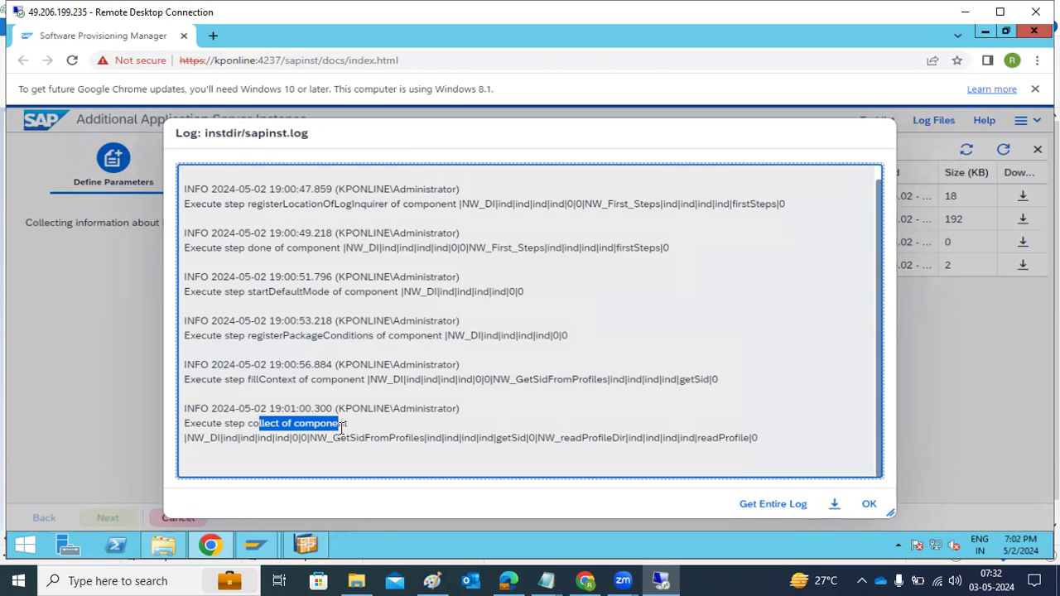
# Switch to the SAP session with the job overview and refresh the list of active jobs
pyautogui.click(275, 543)
pyautogui.click(320, 492)
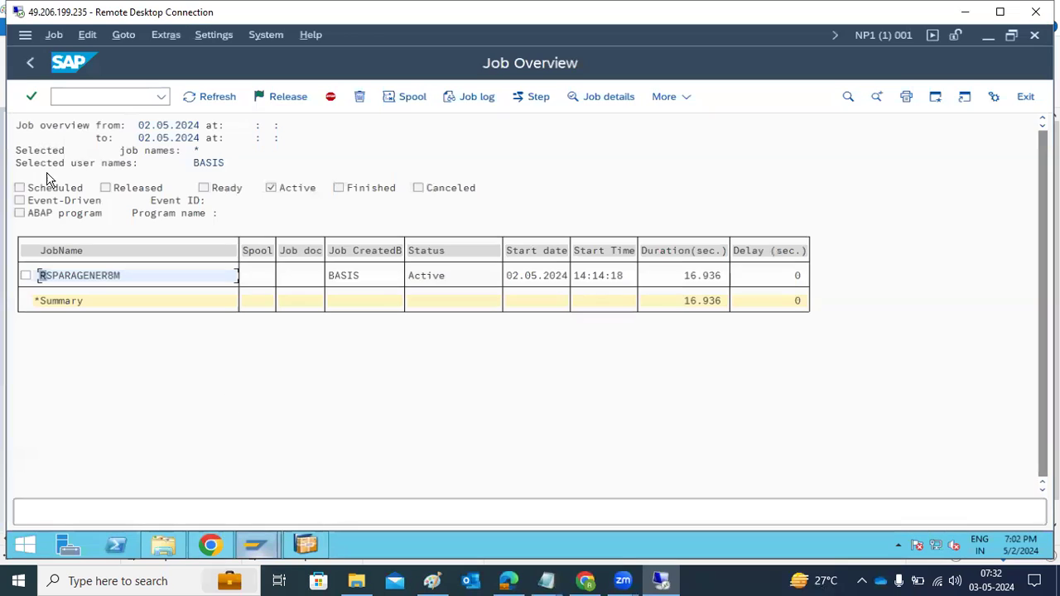
pyautogui.click(214, 98)
# Open transaction SGEN to view the load generation tasks, leave it, and return to the installer's log in Chrome
pyautogui.click(130, 95)
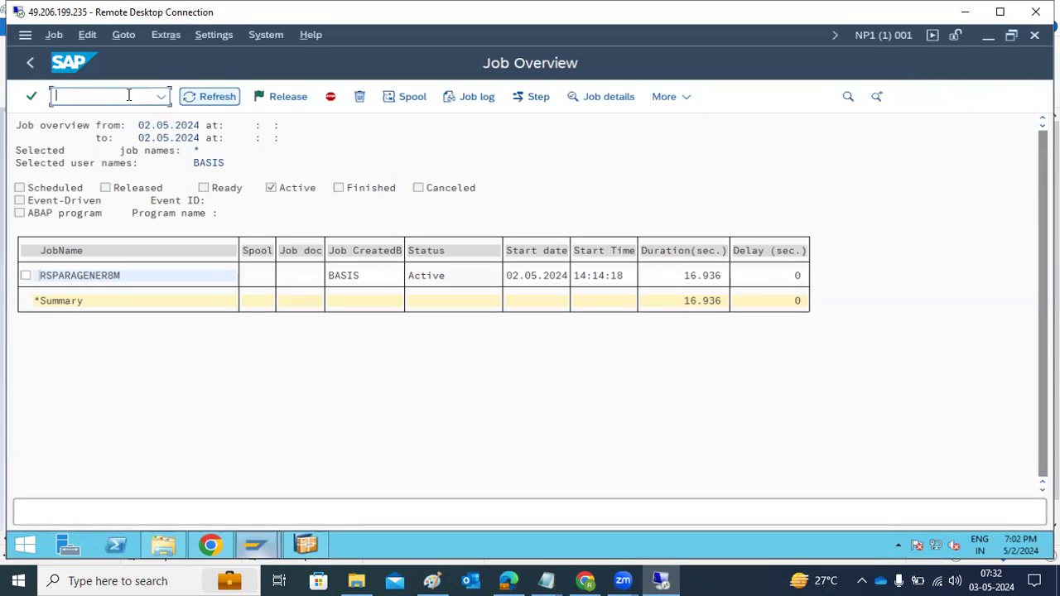
pyautogui.write('/n')
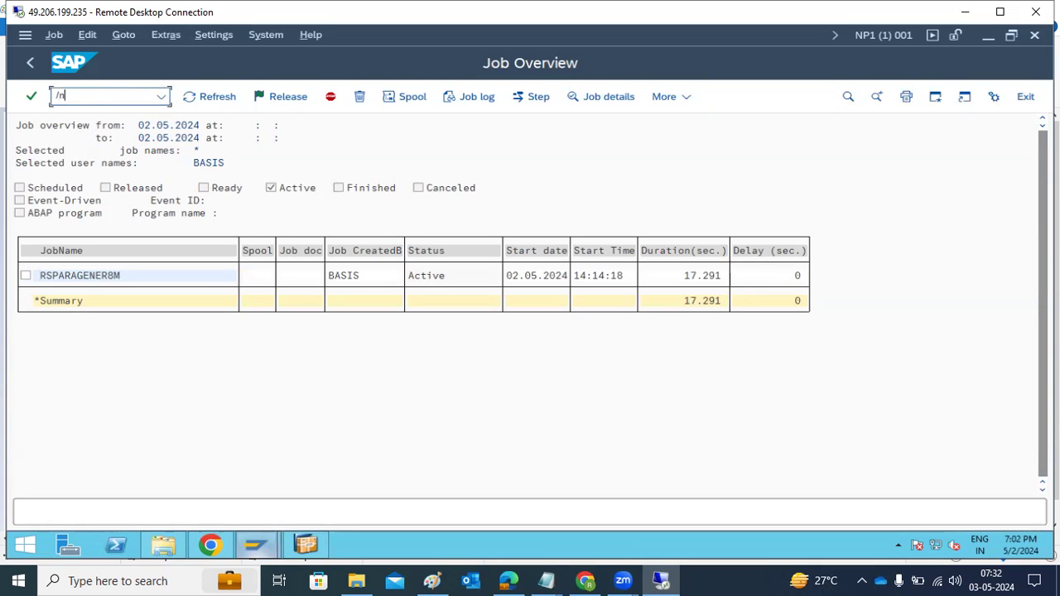
pyautogui.write('sgen')
pyautogui.press('Return')
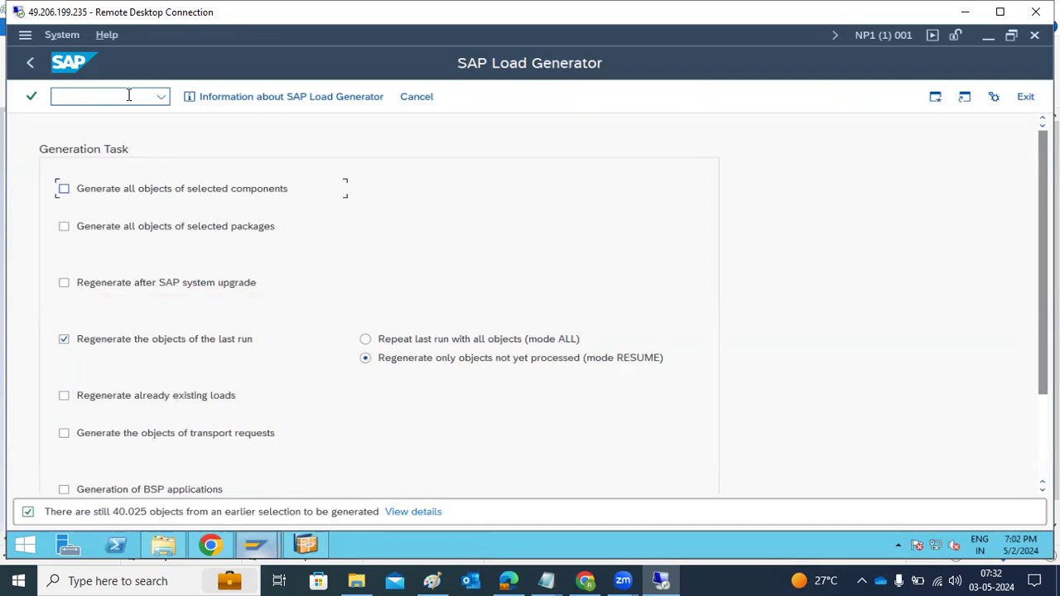
pyautogui.click(30, 66)
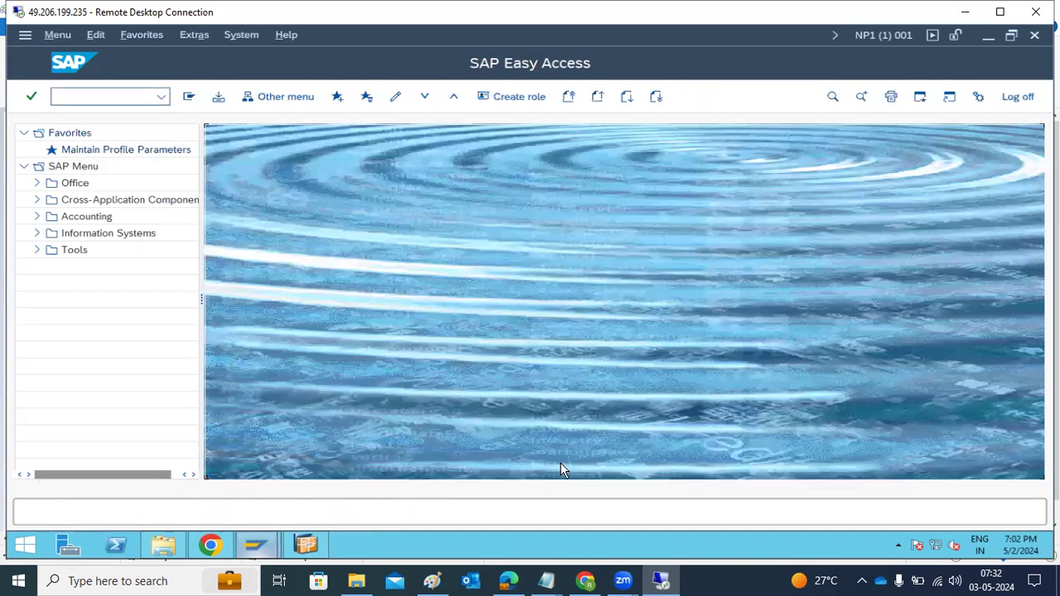
pyautogui.click(316, 532)
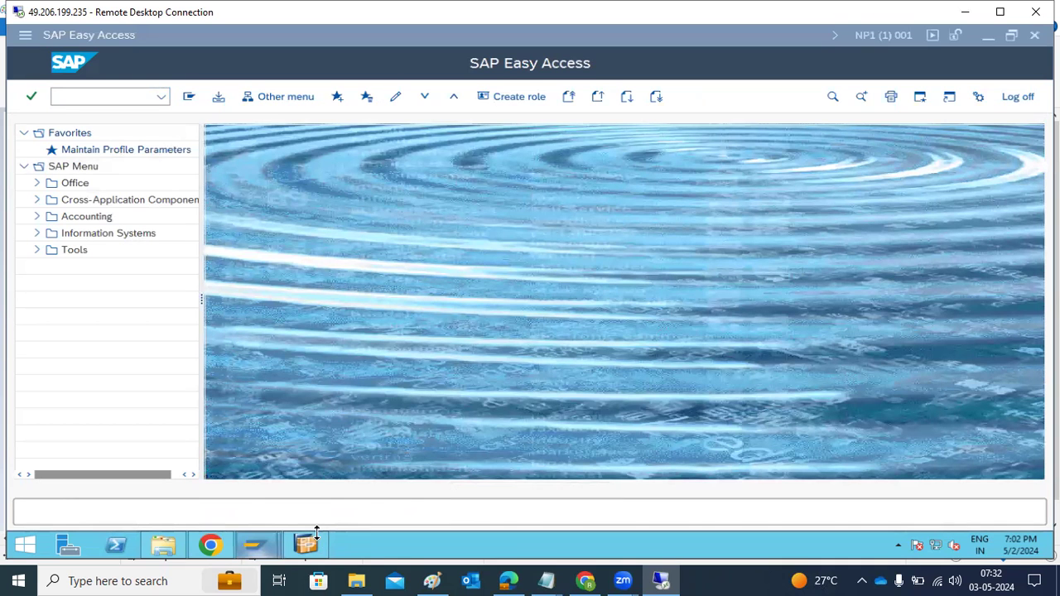
pyautogui.click(217, 547)
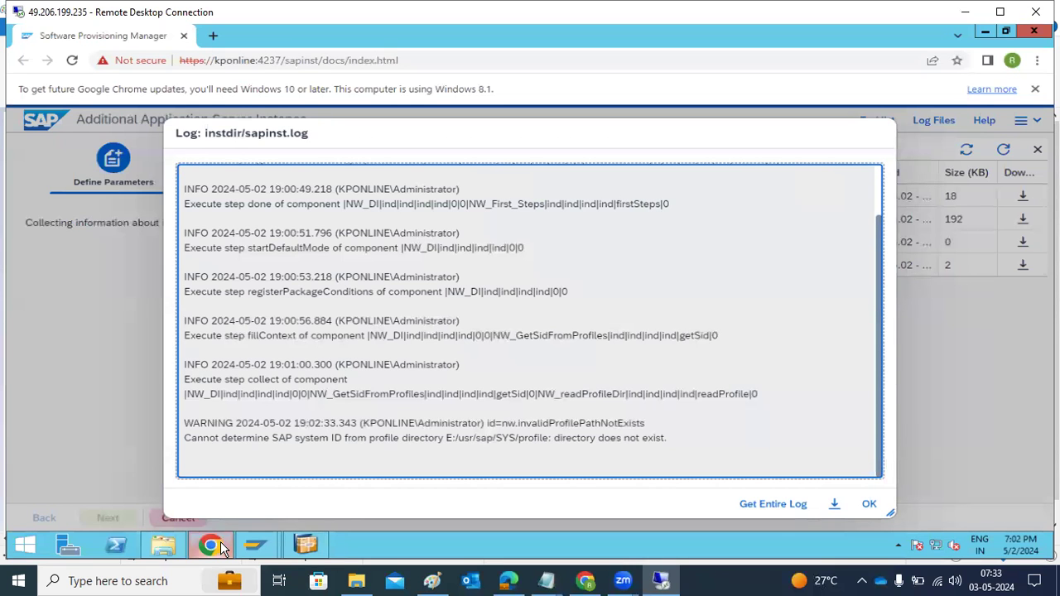
# Switch to the SAP session, open transaction SM37 and run the job selection for all jobs of user BASIS dated 02.05.2024
pyautogui.moveTo(263, 538)
pyautogui.click(282, 421)
pyautogui.write('sm37')
pyautogui.press('Return')
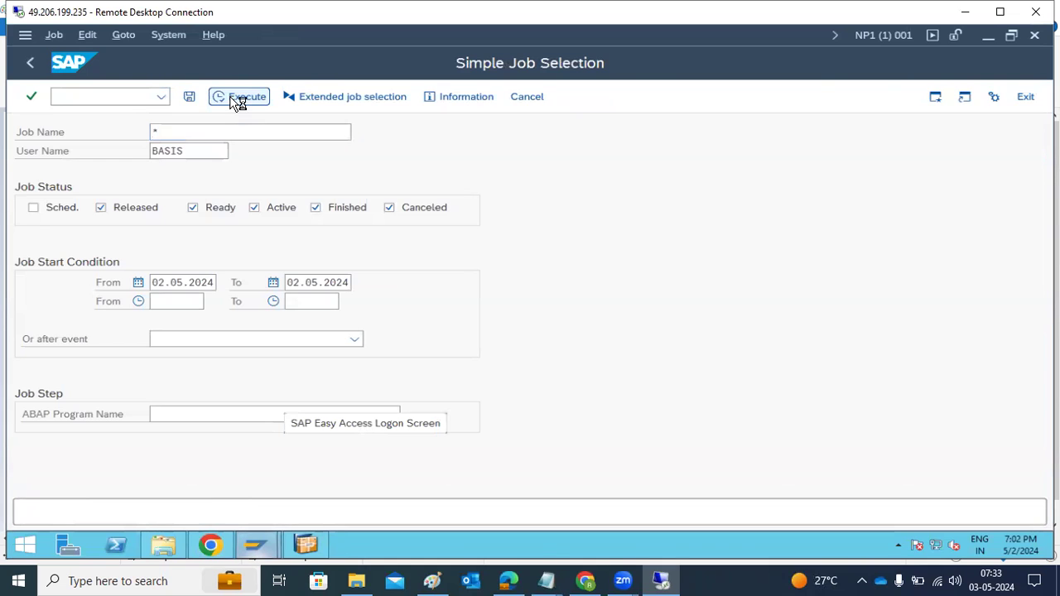
pyautogui.click(237, 98)
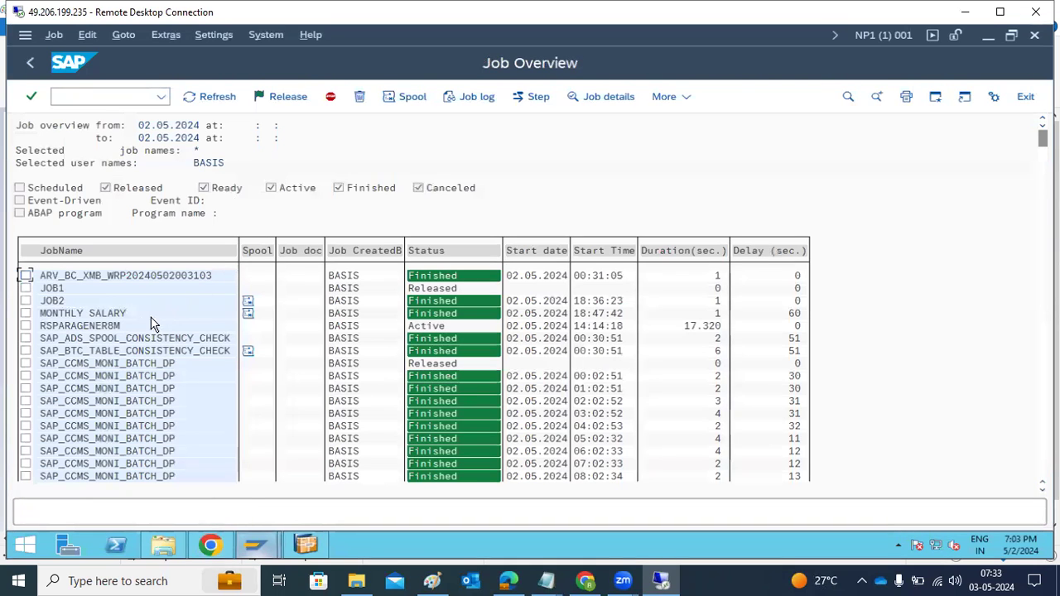
# Cancel the active job RSPARAGENER8M, confirm its termination and refresh the job overview to check its status
pyautogui.click(26, 326)
pyautogui.click(54, 39)
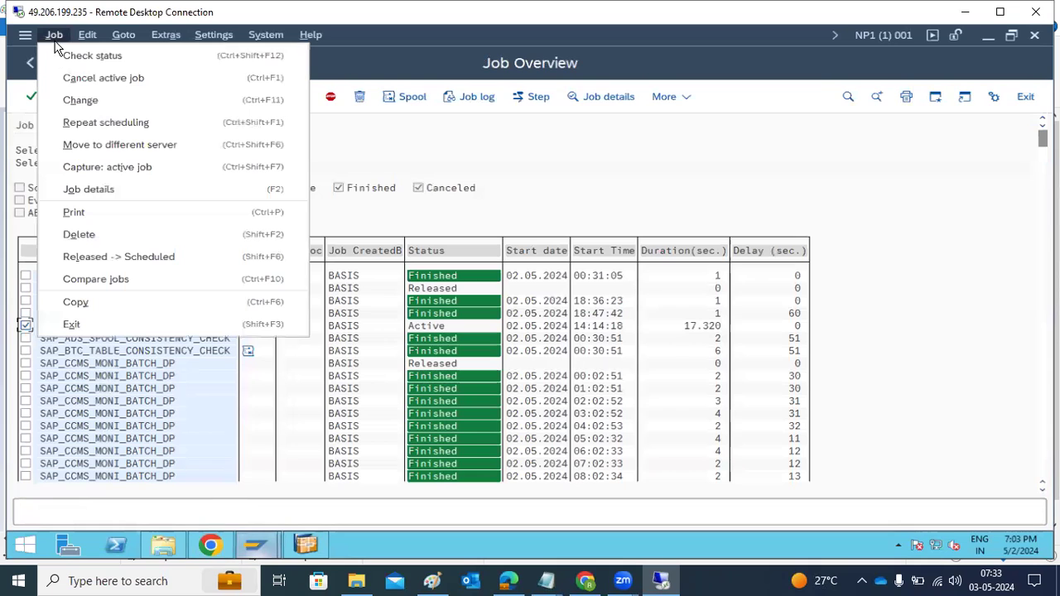
pyautogui.click(71, 77)
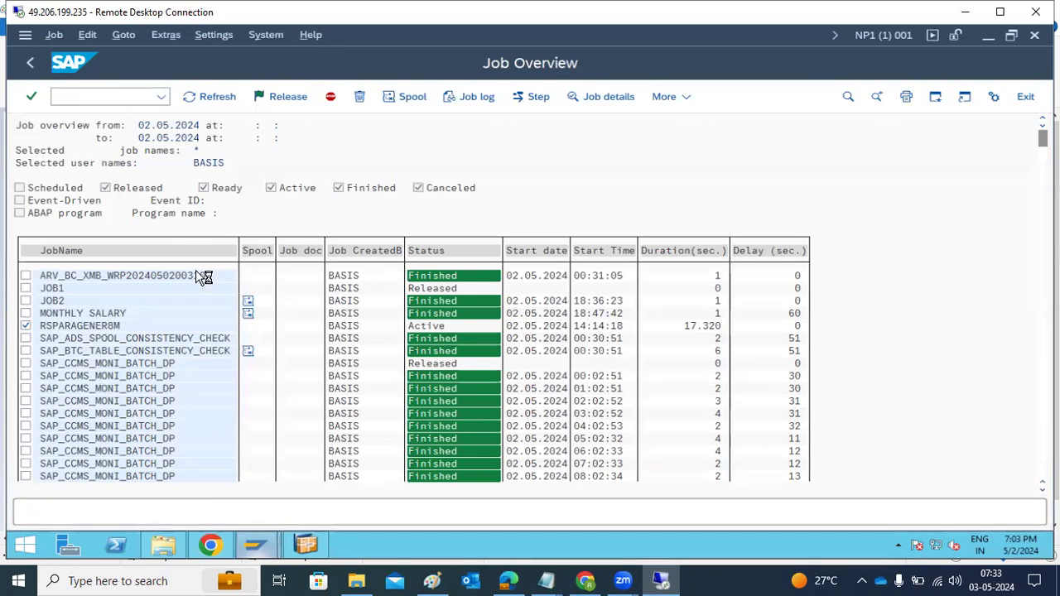
pyautogui.click(259, 334)
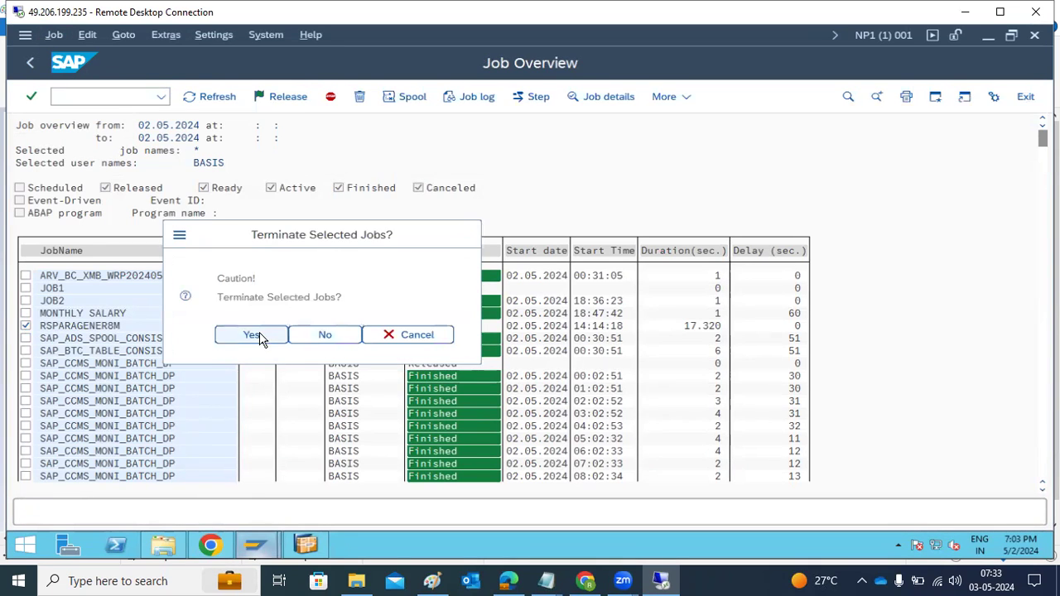
pyautogui.click(209, 97)
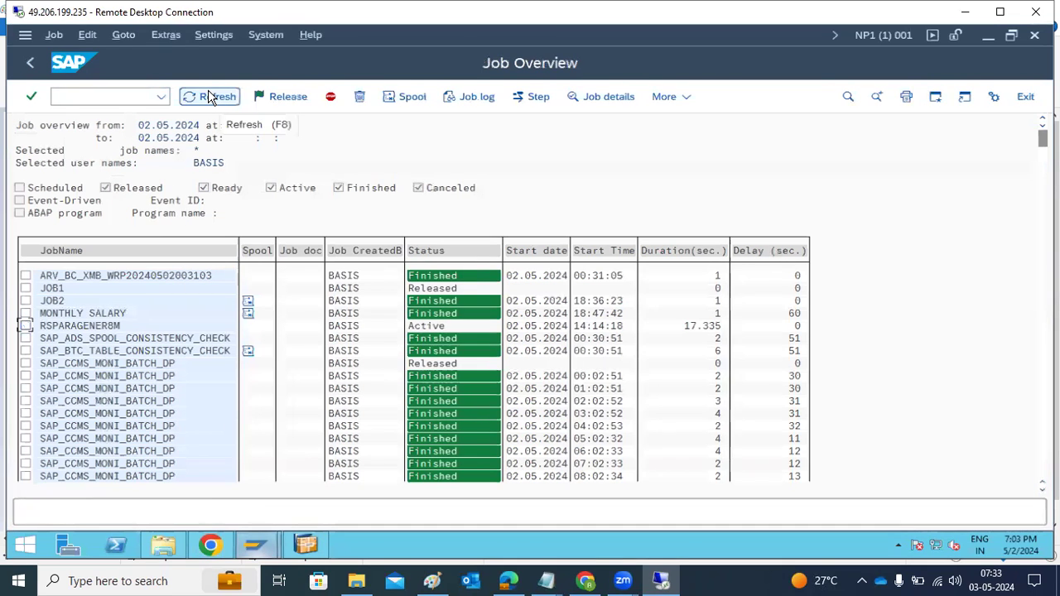
pyautogui.click(209, 97)
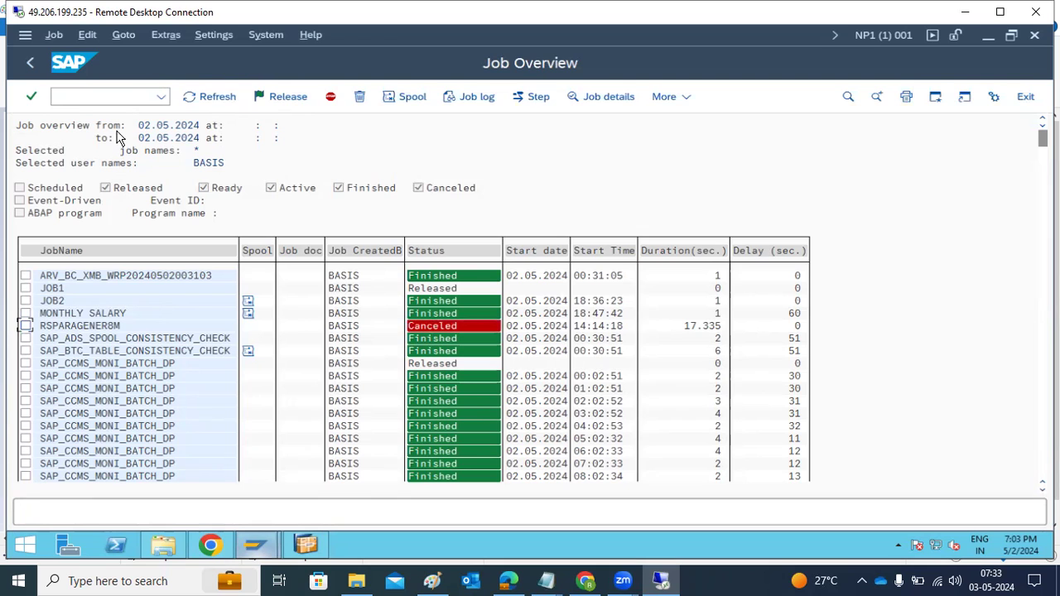
pyautogui.click(207, 105)
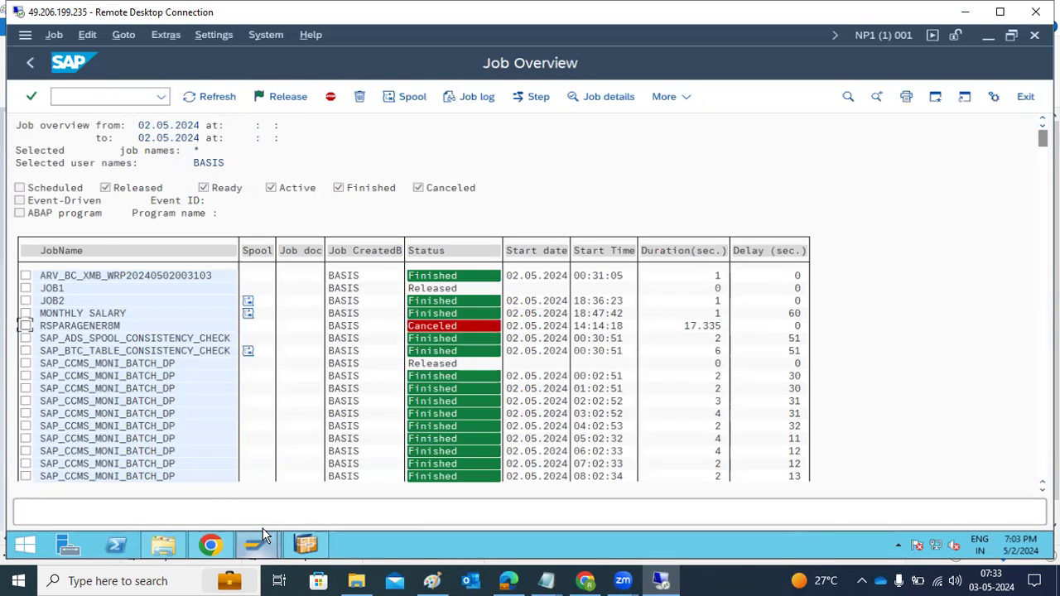
# Return to the installer in Chrome, close the log, set the profile directory to \\kponline\sapmnt\NP1\SYS\profile and continue
pyautogui.click(214, 545)
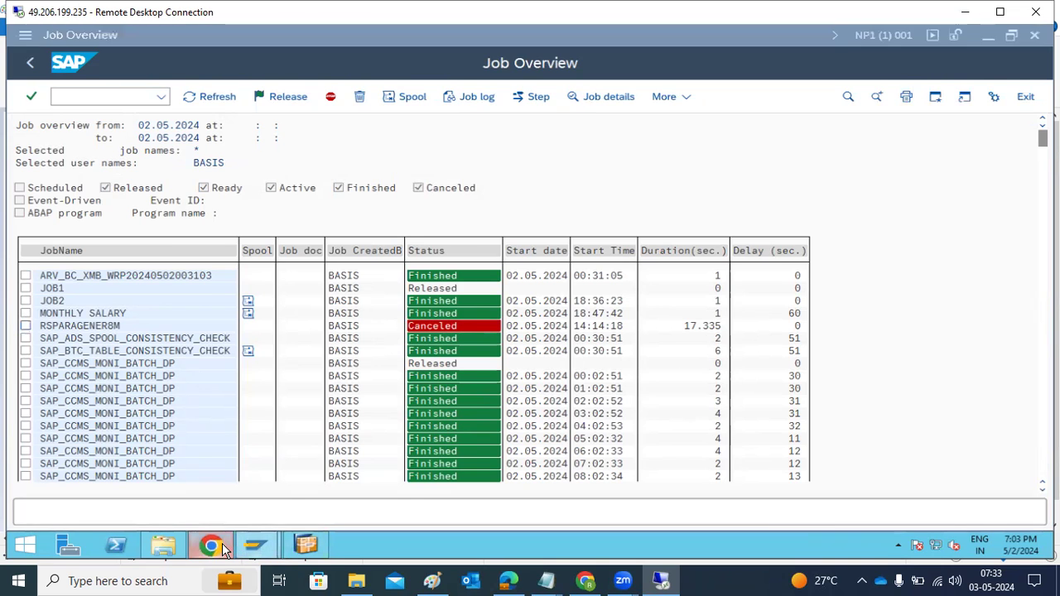
pyautogui.click(868, 504)
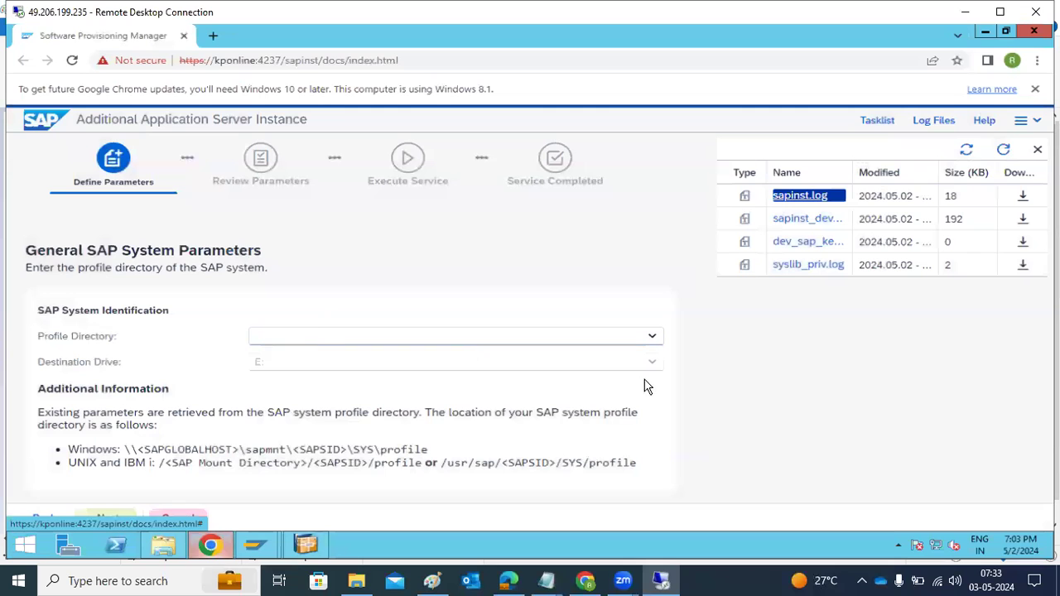
pyautogui.click(653, 337)
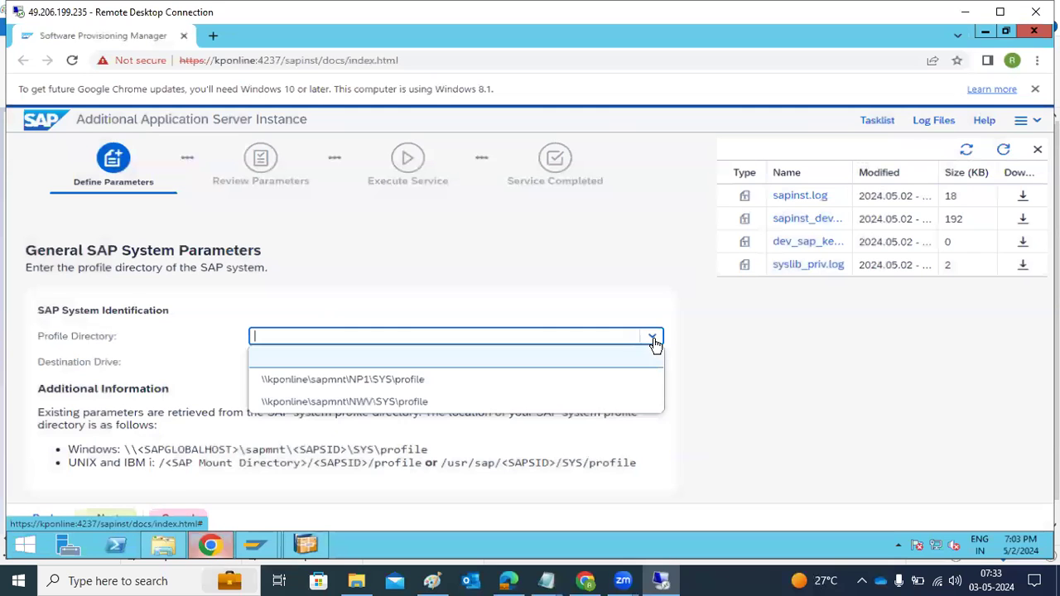
pyautogui.click(348, 384)
pyautogui.moveTo(349, 335); pyautogui.dragTo(377, 333)
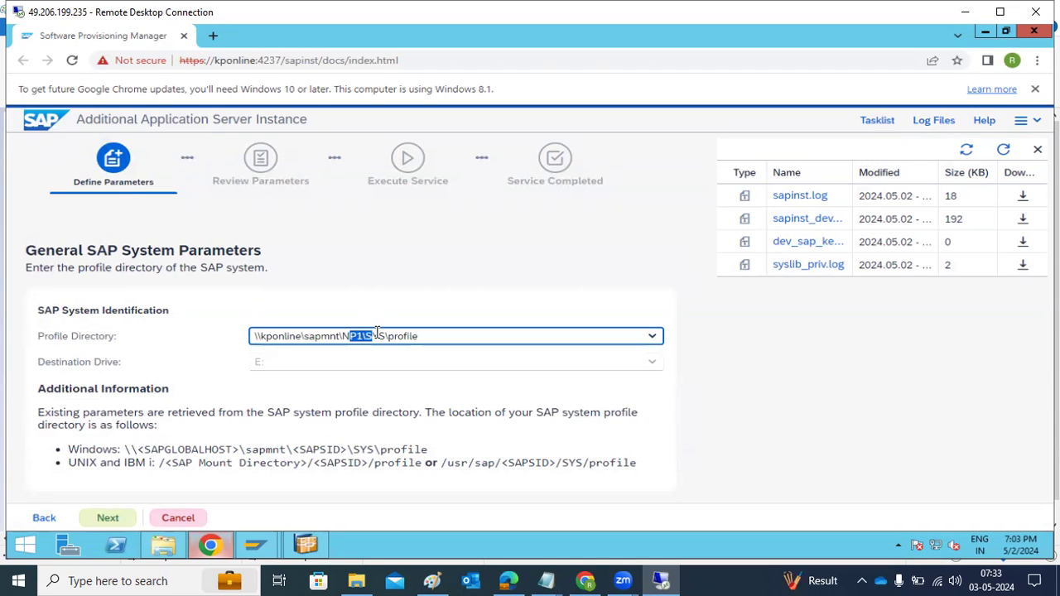
pyautogui.click(106, 518)
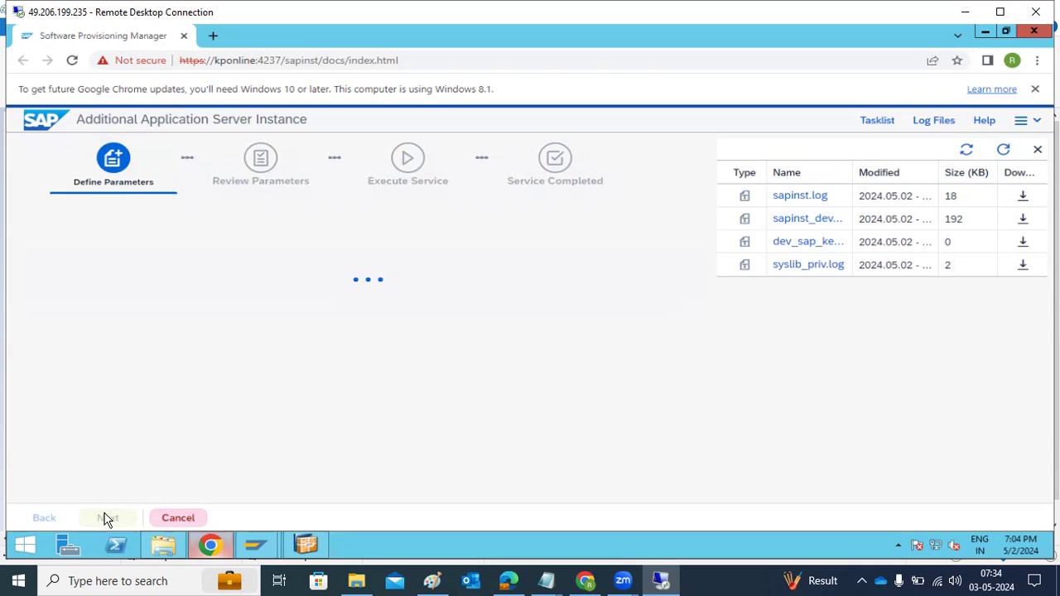
# Refresh the log file list and review the latest entries in sapinst.log, closing the log when finished
pyautogui.click(1004, 151)
pyautogui.click(787, 197)
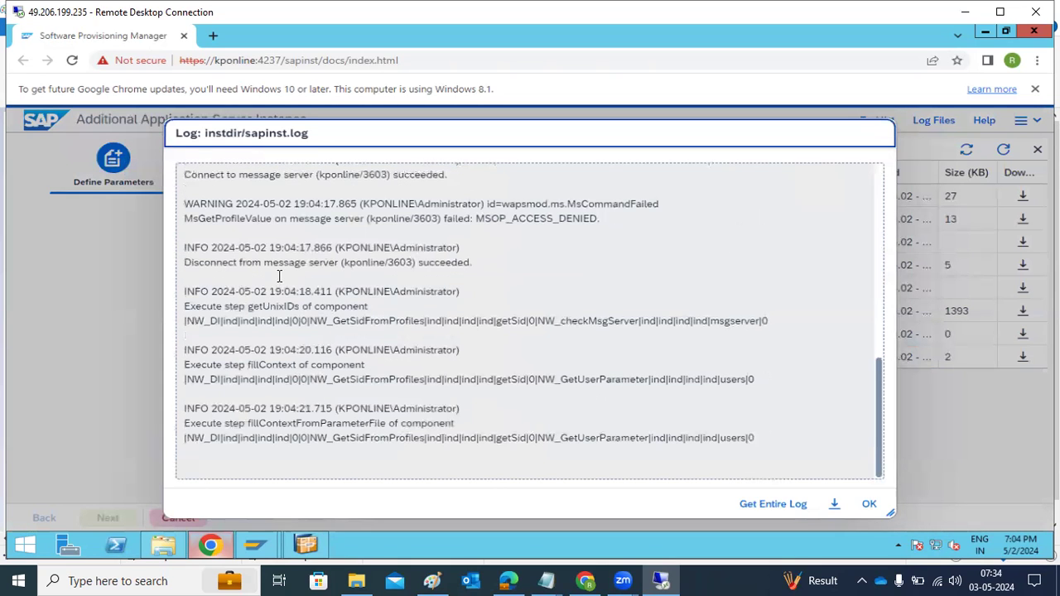
pyautogui.click(279, 262)
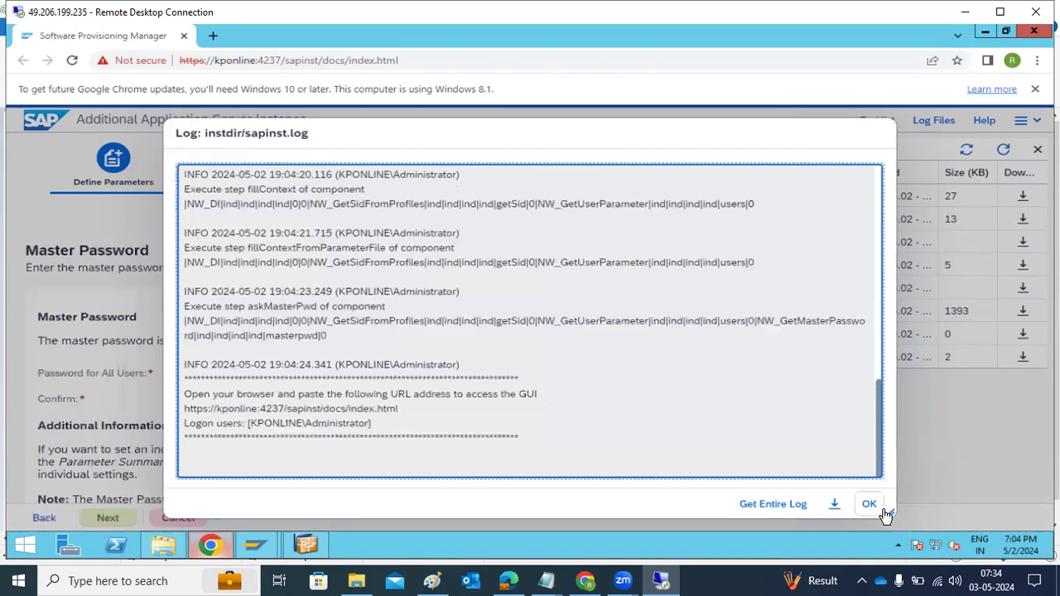
pyautogui.press('Escape')
# Enter and confirm the master password for all users, and continue to the next installation parameter
pyautogui.click(254, 373)
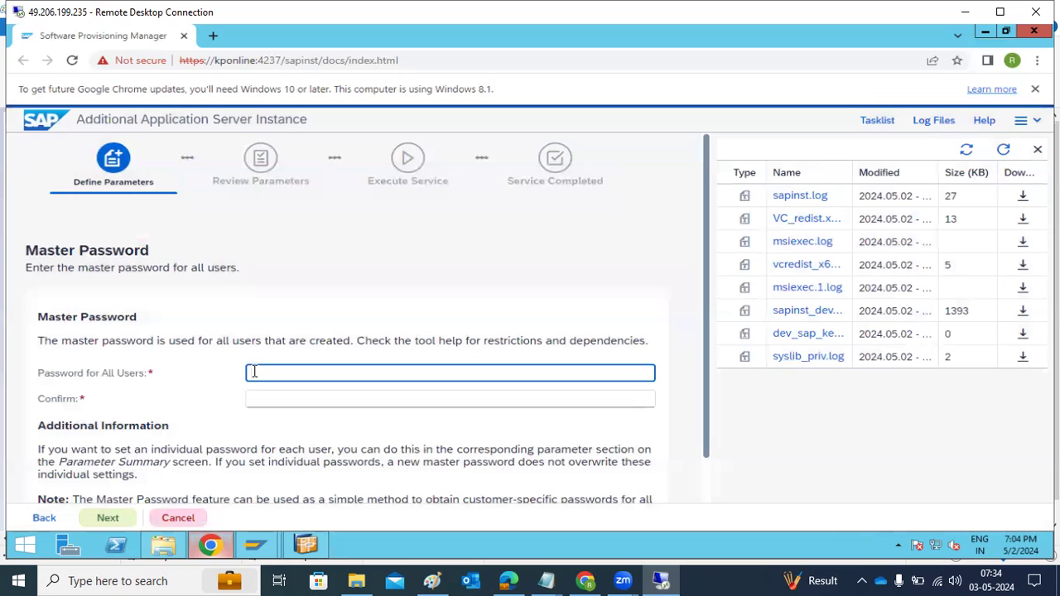
pyautogui.write('*****')
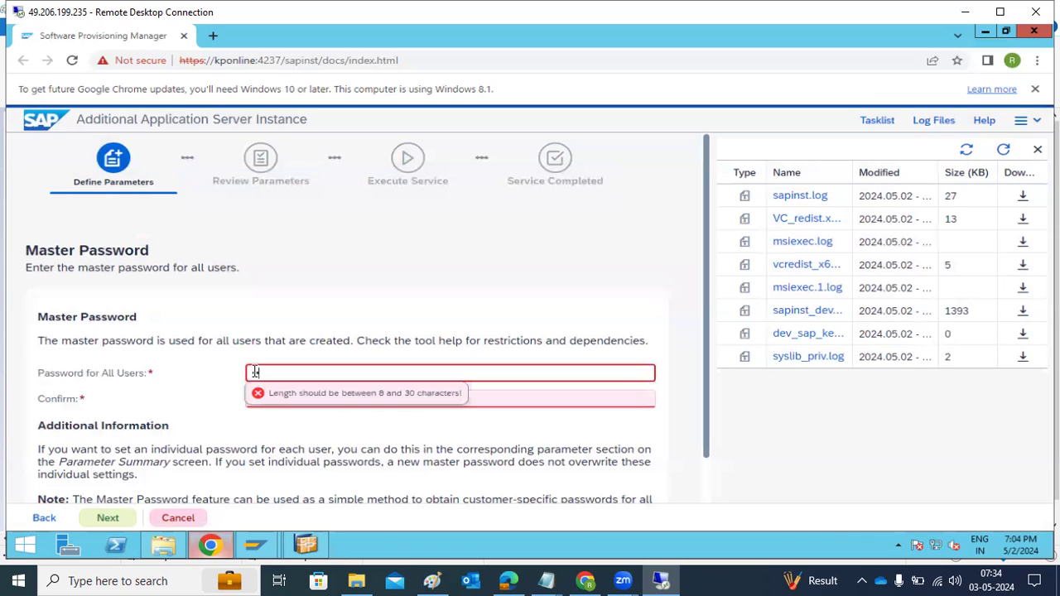
pyautogui.write('*****')
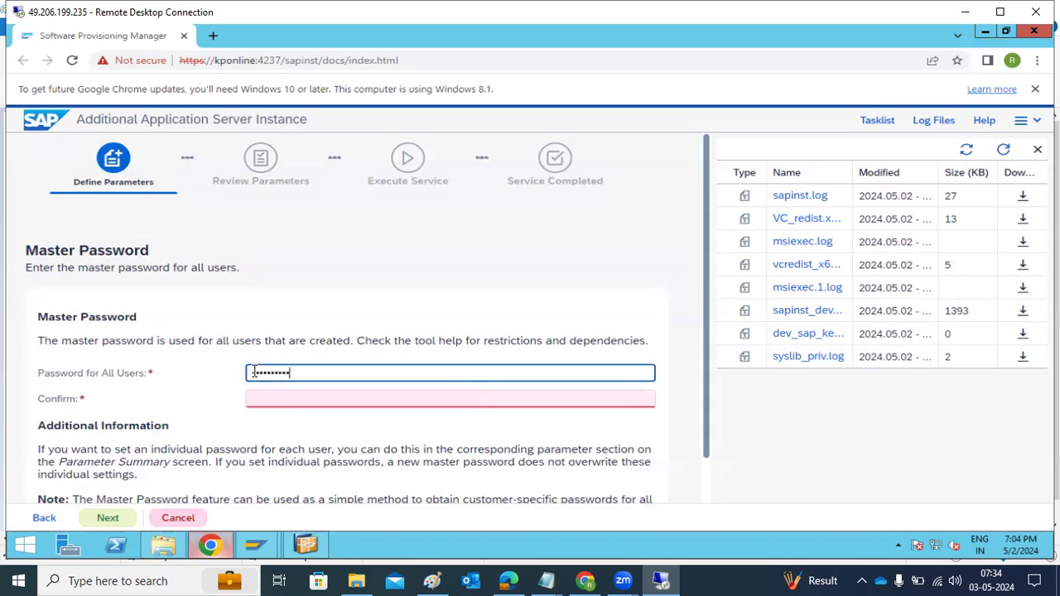
pyautogui.press('Tab')
pyautogui.write('**********')
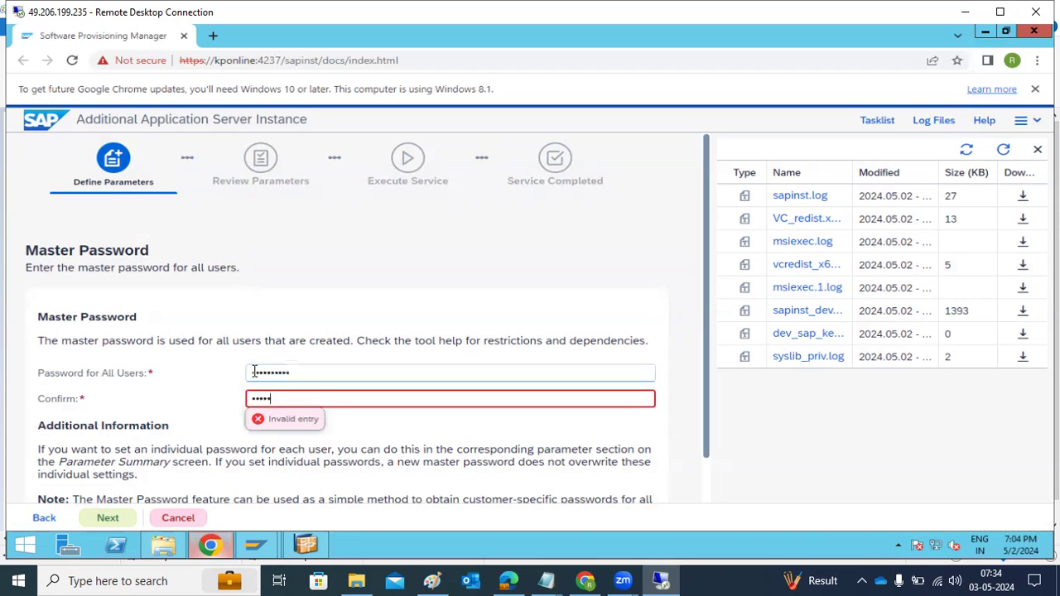
pyautogui.scroll(-1, 148, 454)
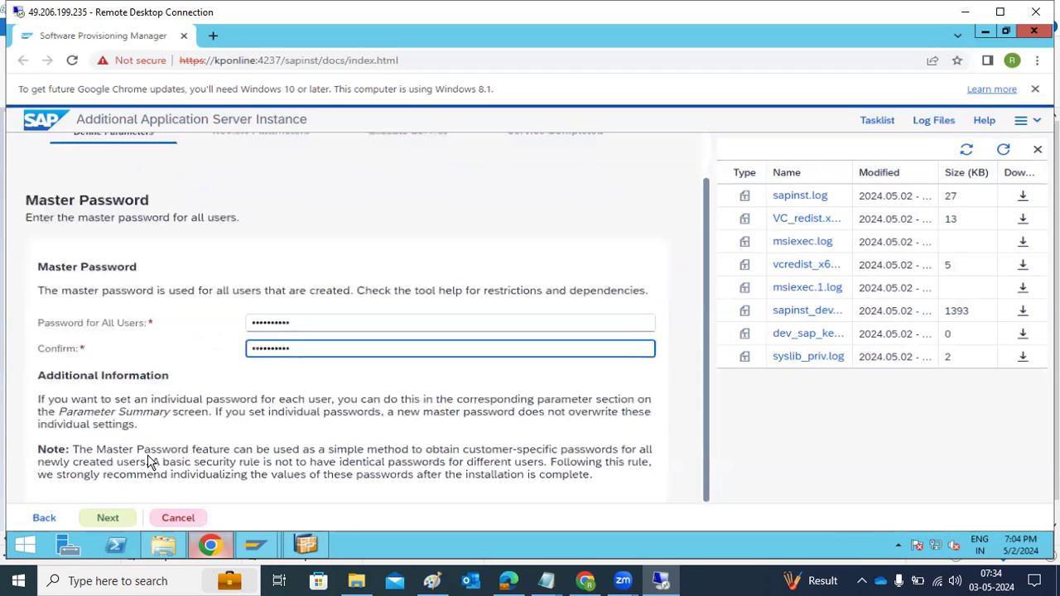
pyautogui.click(108, 518)
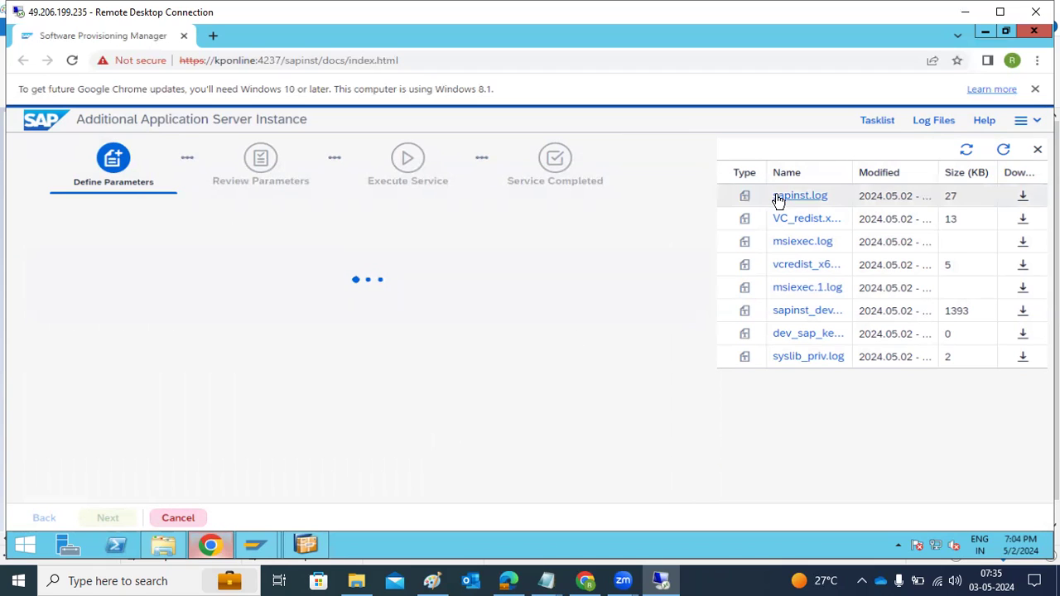
# Refresh the installer's log file list repeatedly while the parameters are being processed
pyautogui.click(1001, 153)
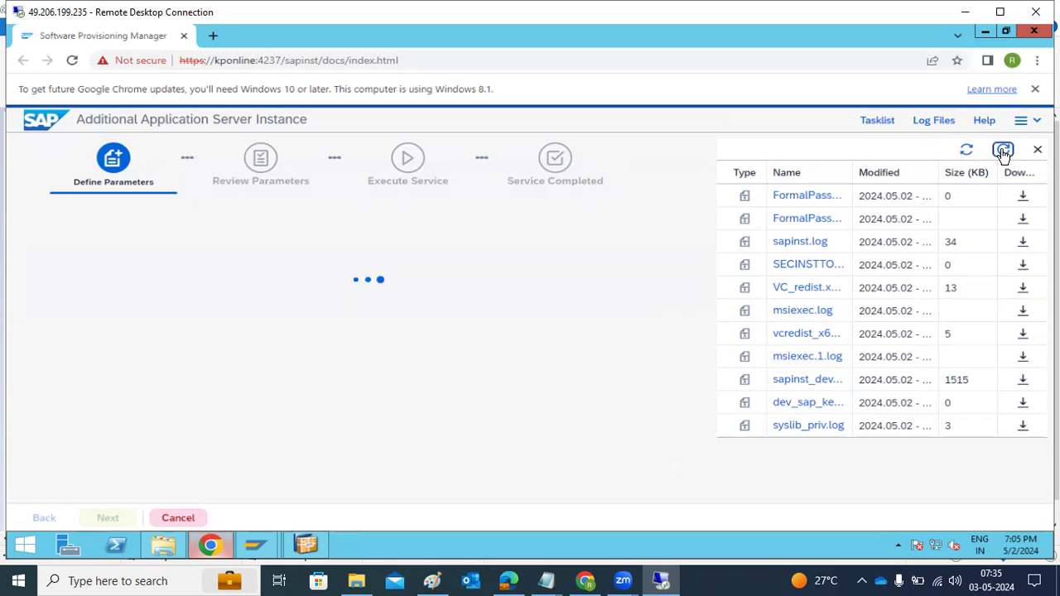
pyautogui.click(1002, 153)
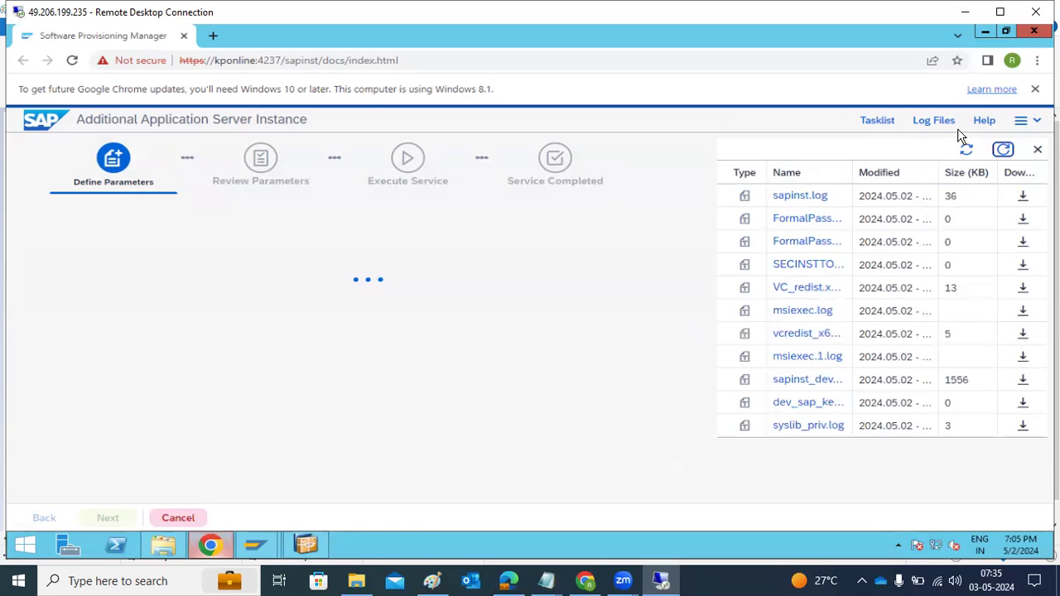
pyautogui.click(934, 122)
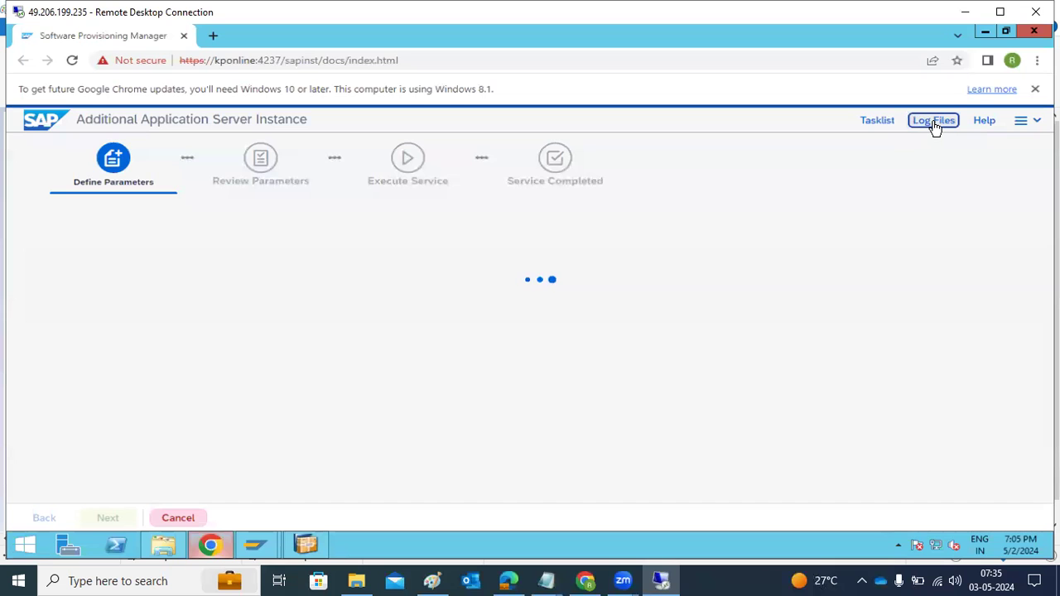
pyautogui.click(934, 123)
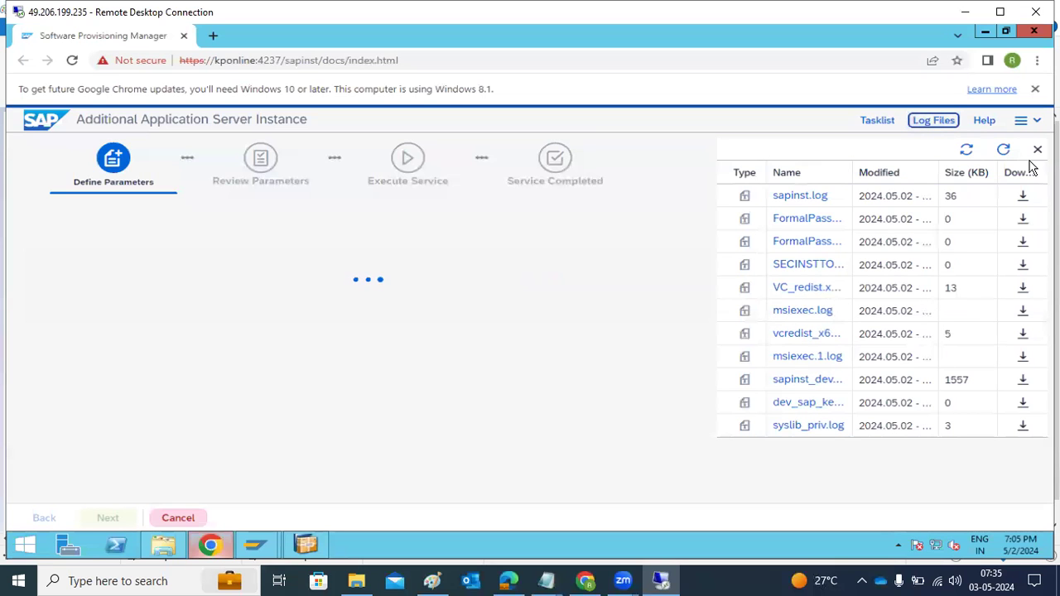
pyautogui.click(1001, 154)
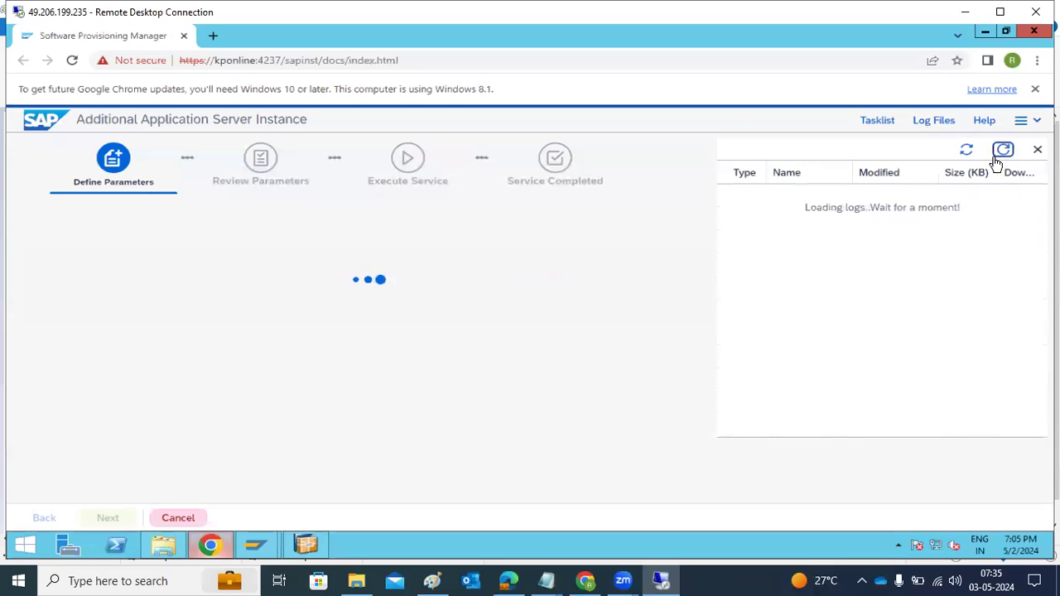
# Display the installer's task list and refresh it to check the phase statuses
pyautogui.click(884, 122)
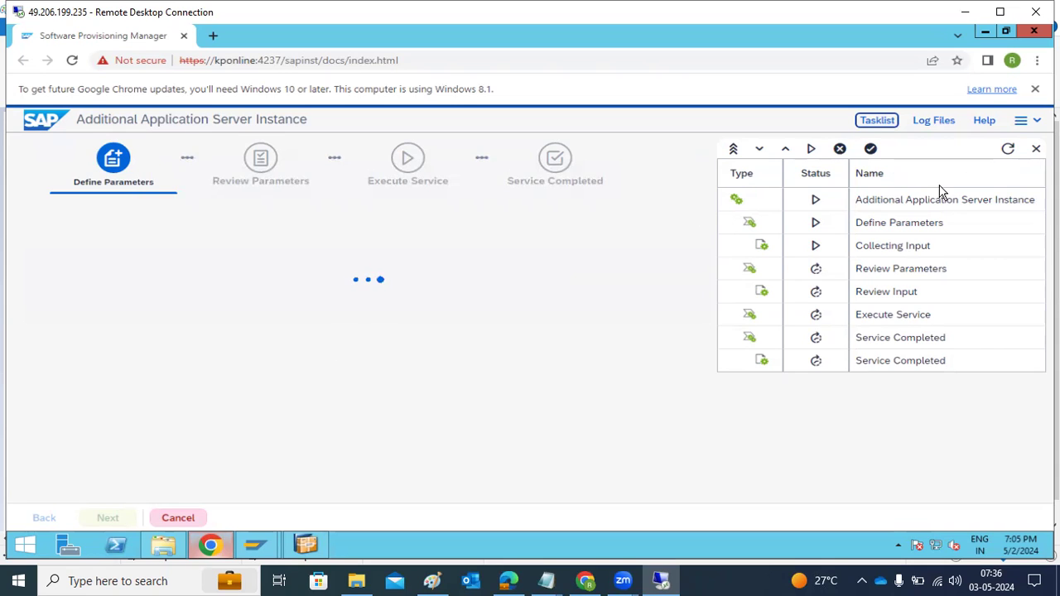
pyautogui.click(1008, 149)
pyautogui.click(300, 542)
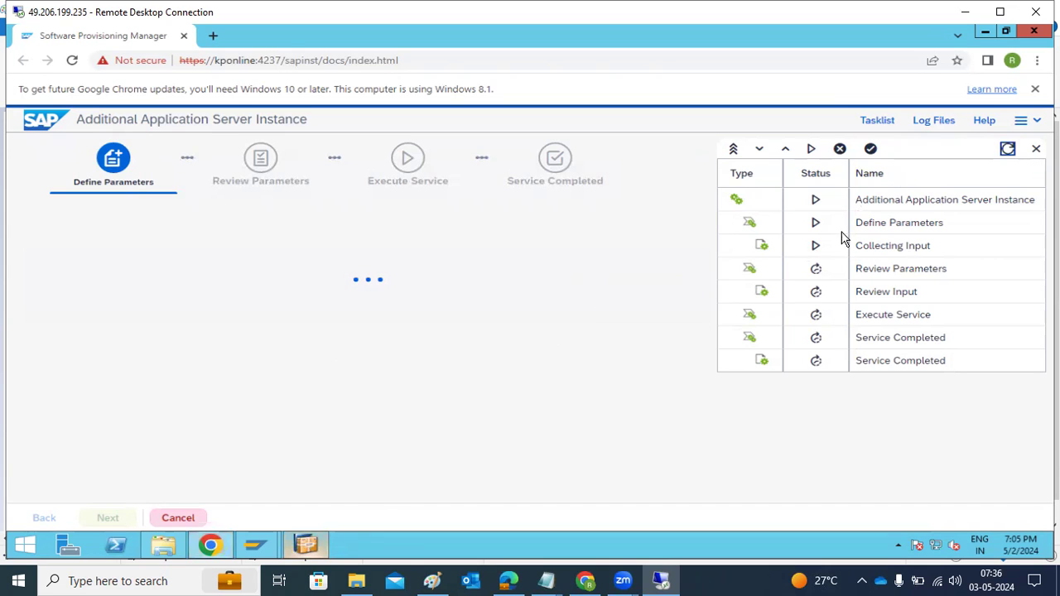
# Return to the log files and follow the installation progress in sapinst.log, closing the log when finished
pyautogui.click(932, 122)
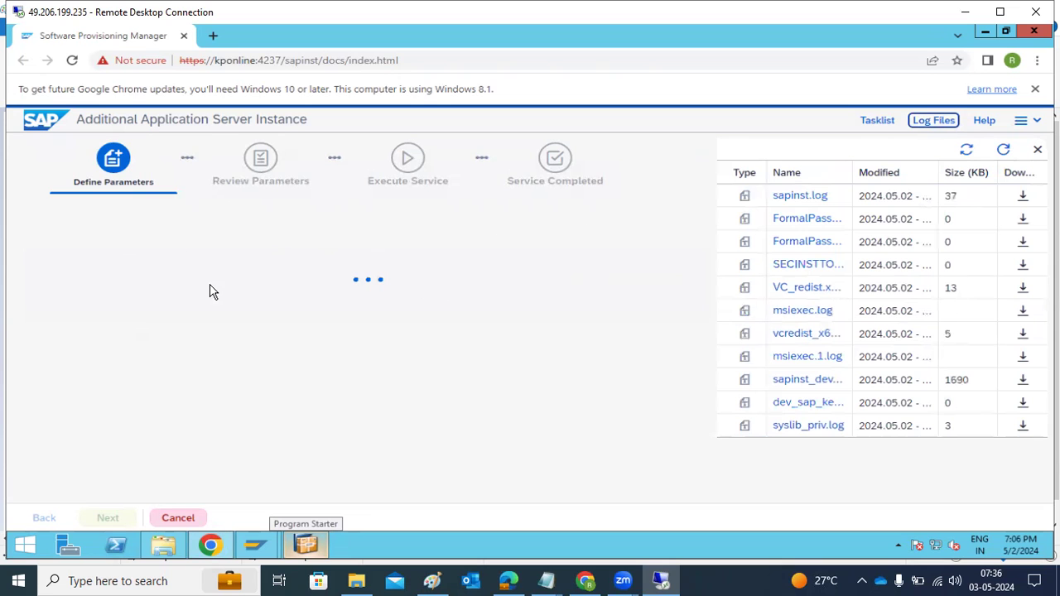
pyautogui.click(814, 197)
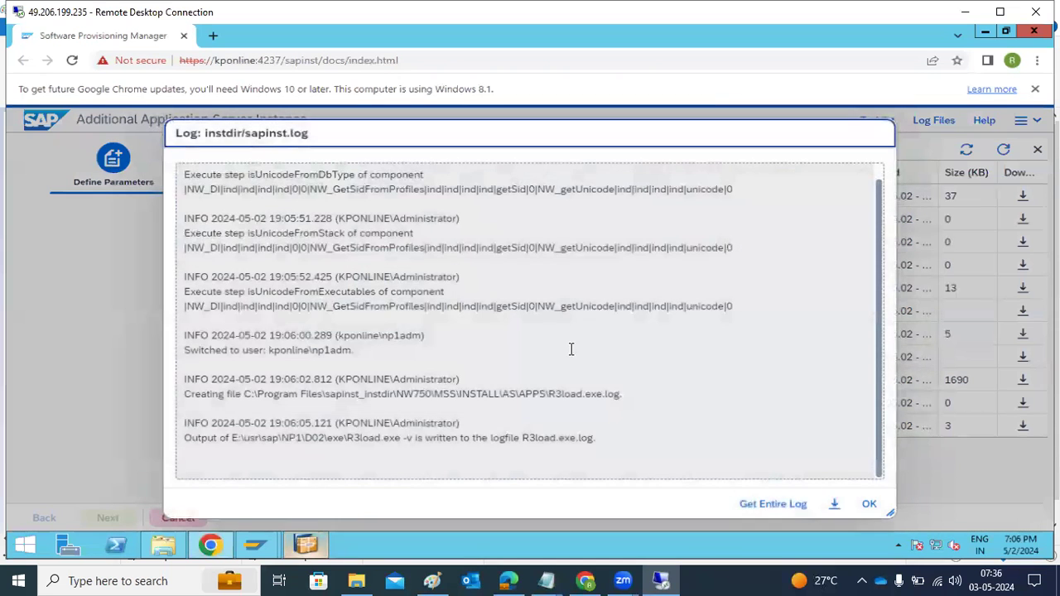
pyautogui.click(345, 441)
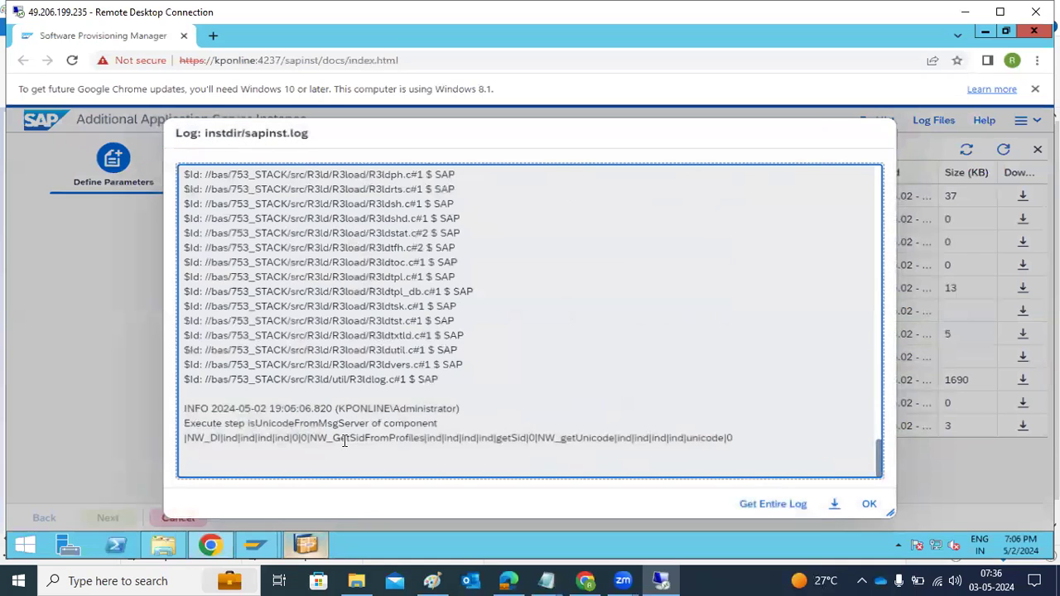
pyautogui.moveTo(385, 446); pyautogui.dragTo(449, 447)
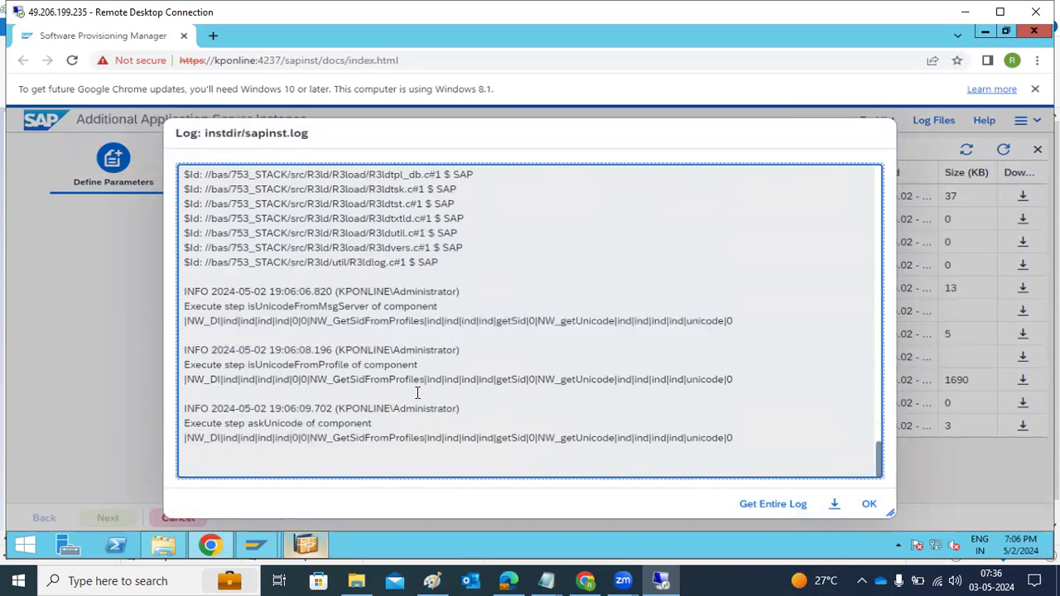
pyautogui.scroll(3, 417, 393)
pyautogui.scroll(-5, 417, 394)
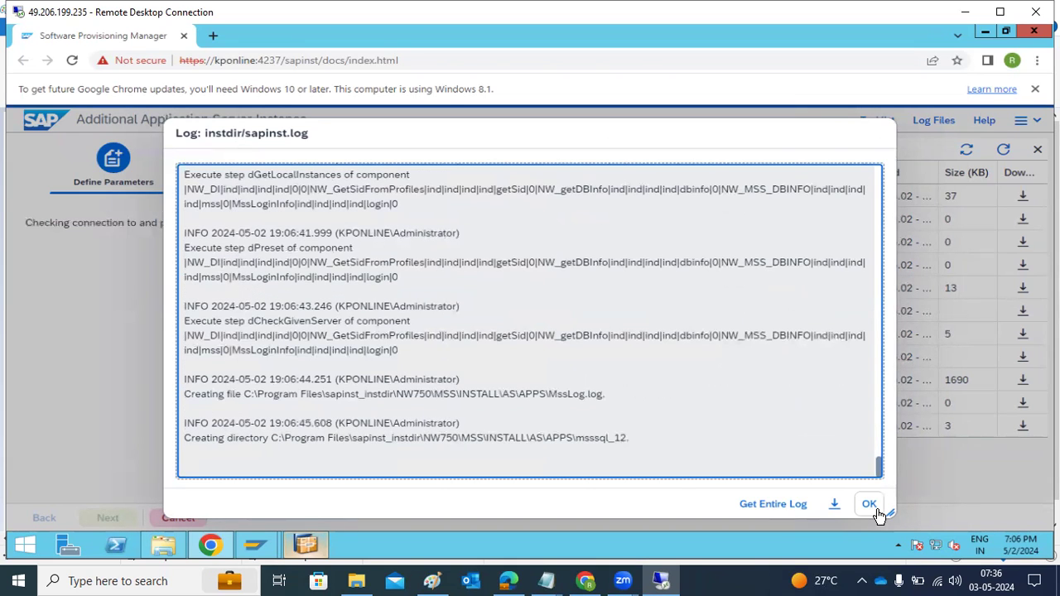
pyautogui.click(869, 504)
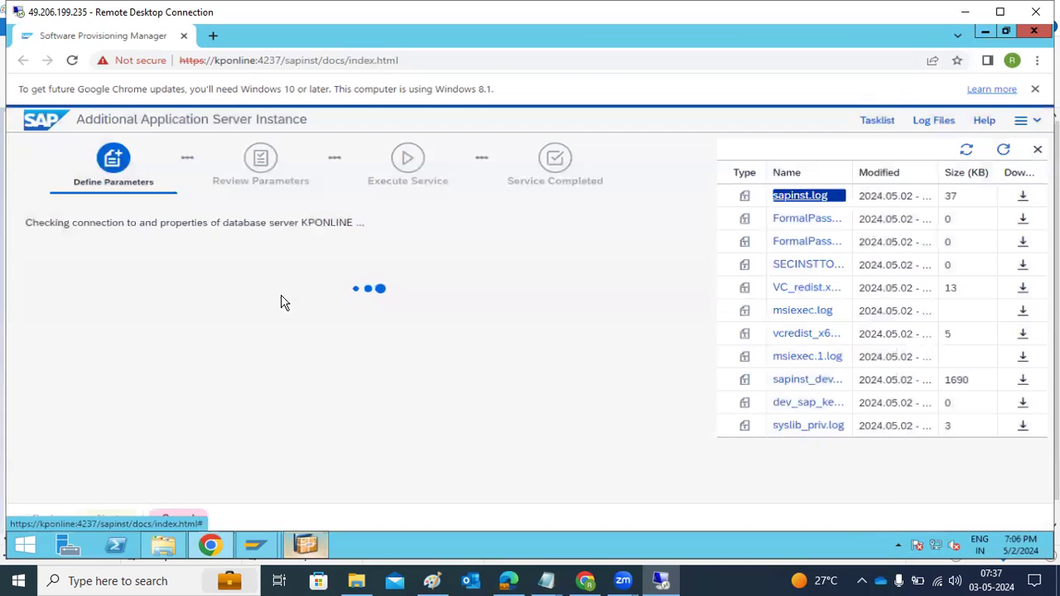
# Refresh the log list during the database server connection check and monitor sapinst.log until the installer requests input, closing the log
pyautogui.moveTo(250, 222); pyautogui.dragTo(394, 226)
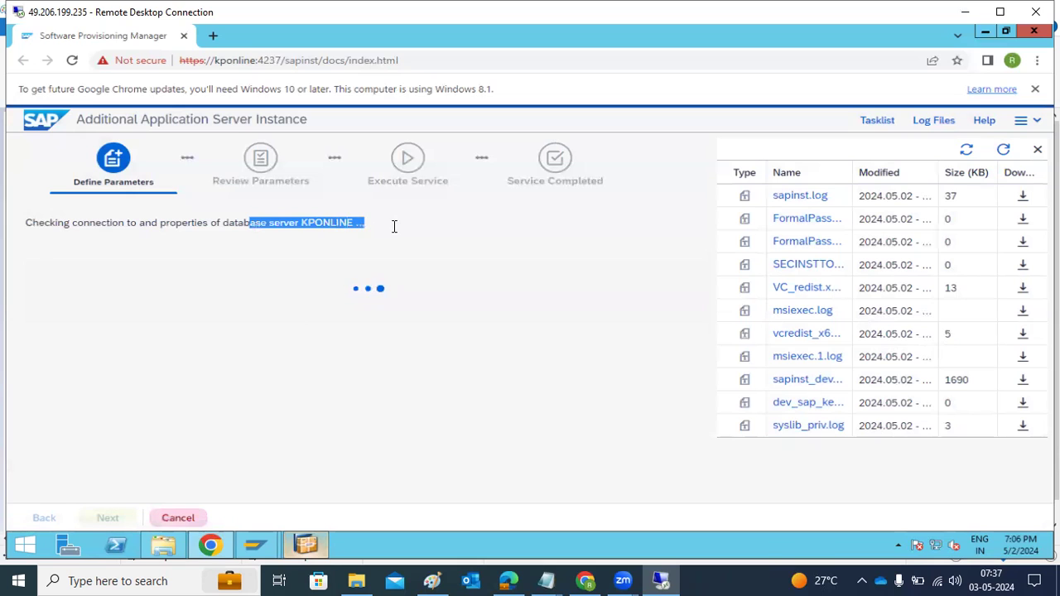
pyautogui.click(1003, 152)
pyautogui.click(1005, 154)
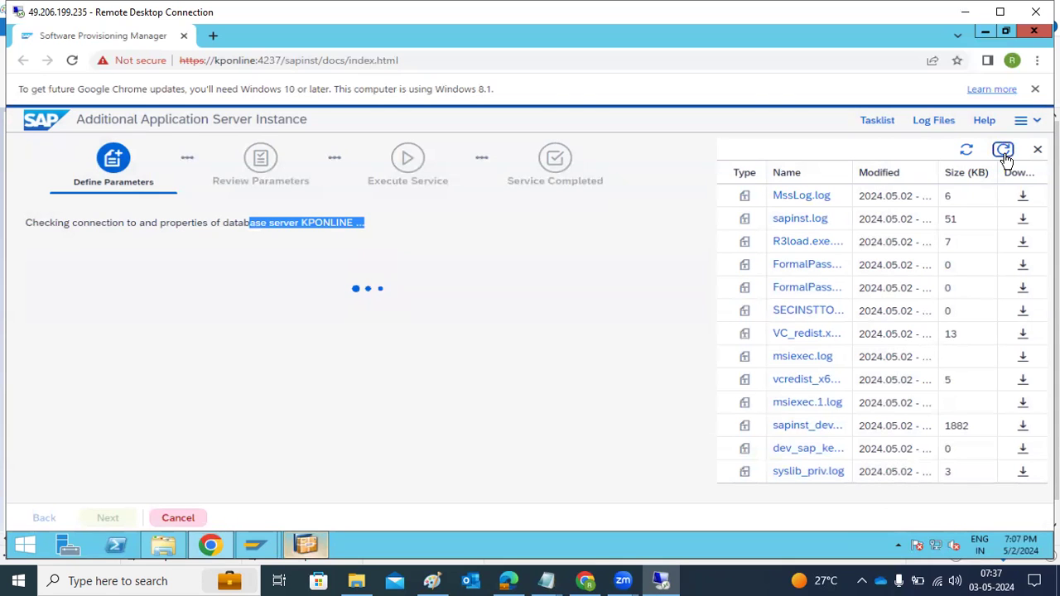
pyautogui.click(814, 220)
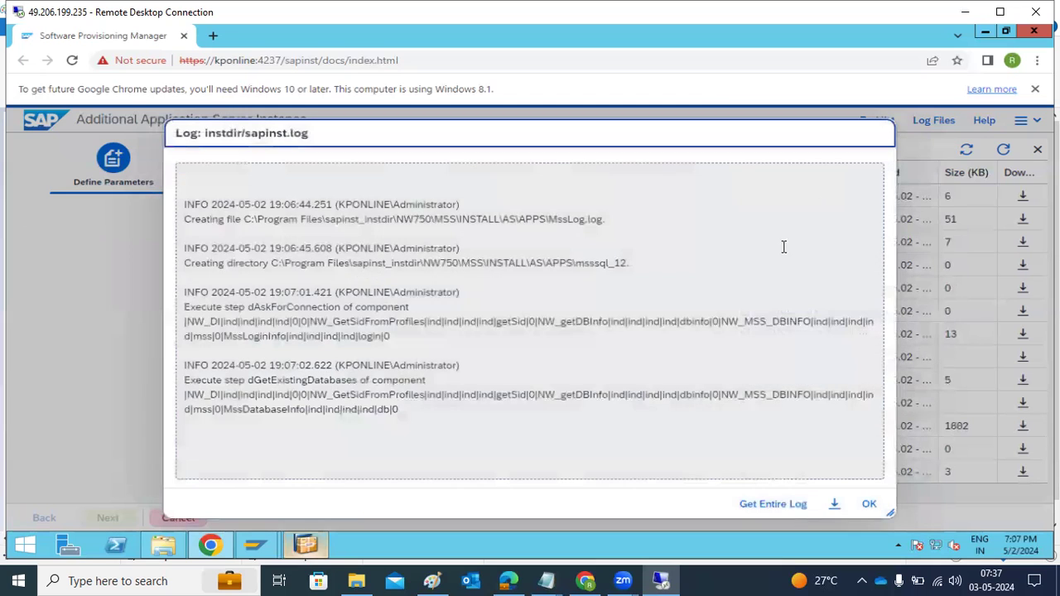
pyautogui.moveTo(243, 406); pyautogui.dragTo(473, 433)
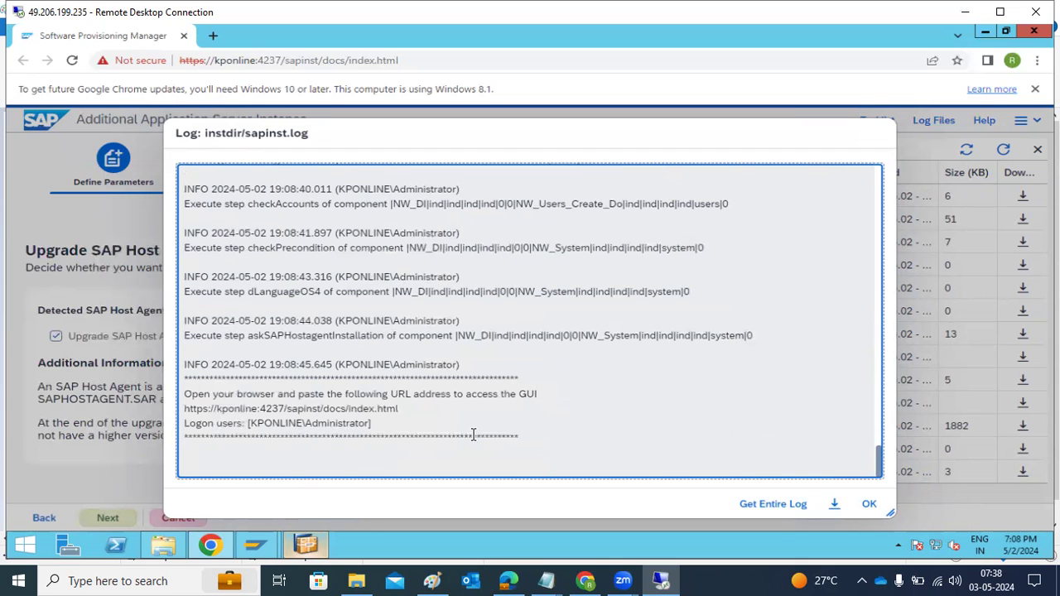
pyautogui.click(867, 503)
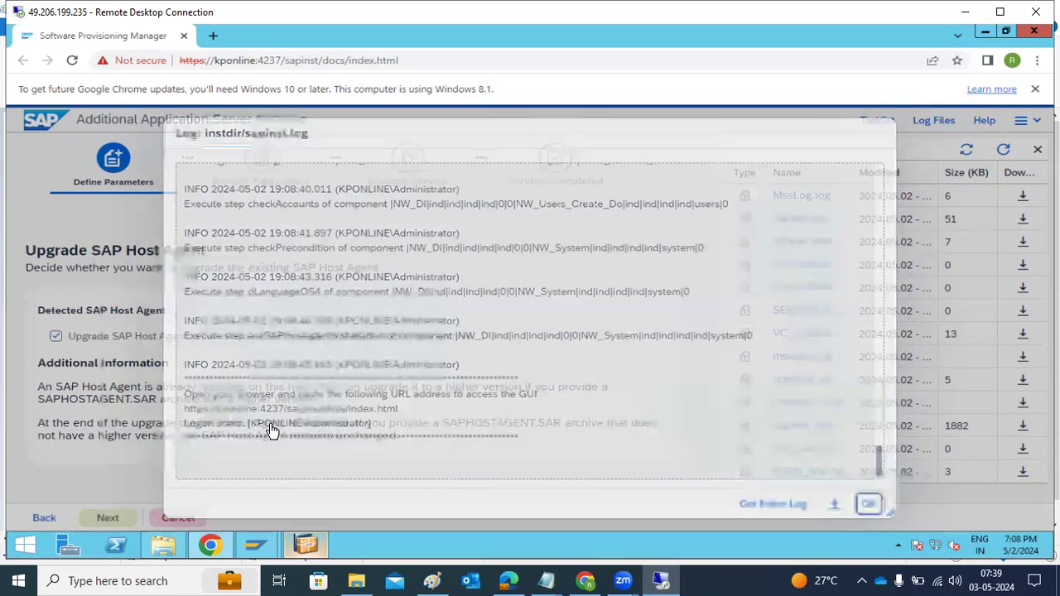
# Deselect upgrading SAP Host Agent to the provided SAPHOSTAGENT.SAR version and continue the installation setup
pyautogui.click(154, 338)
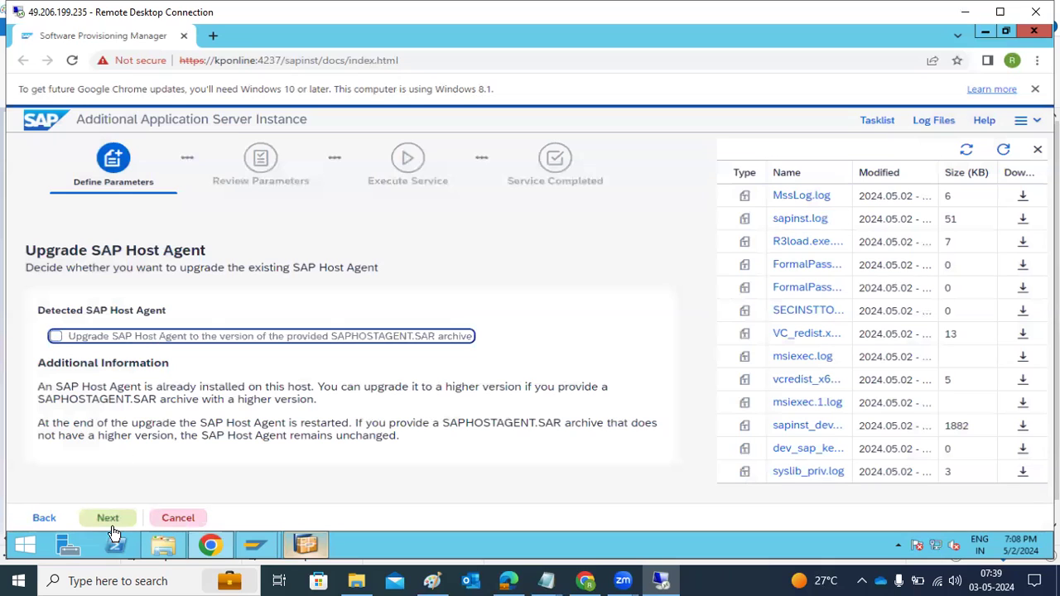
pyautogui.click(110, 522)
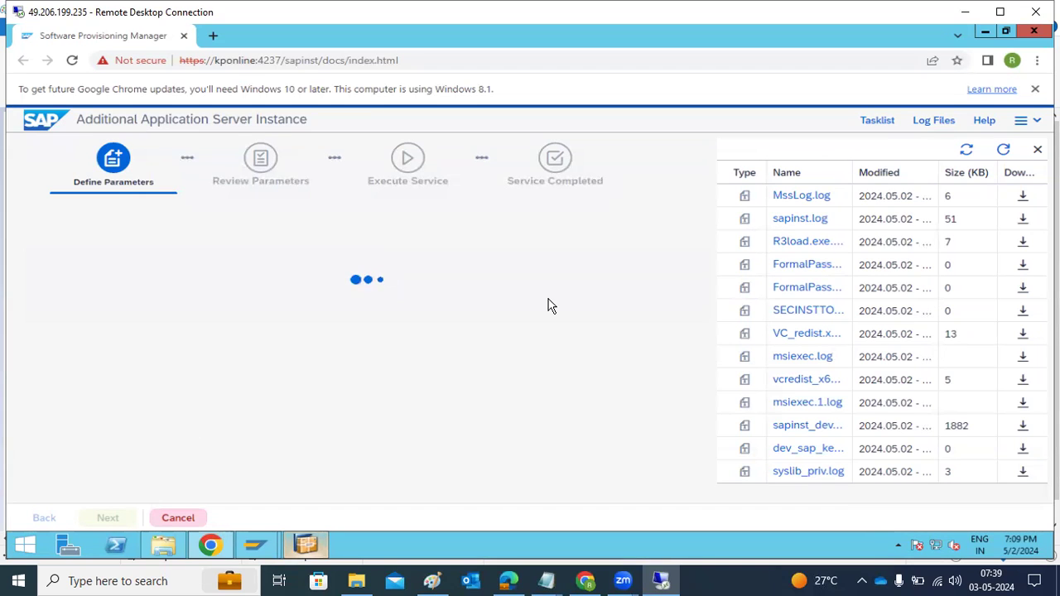
# Update the log file list and examine the profile and database client steps in sapinst.log, closing it when finished
pyautogui.click(1003, 149)
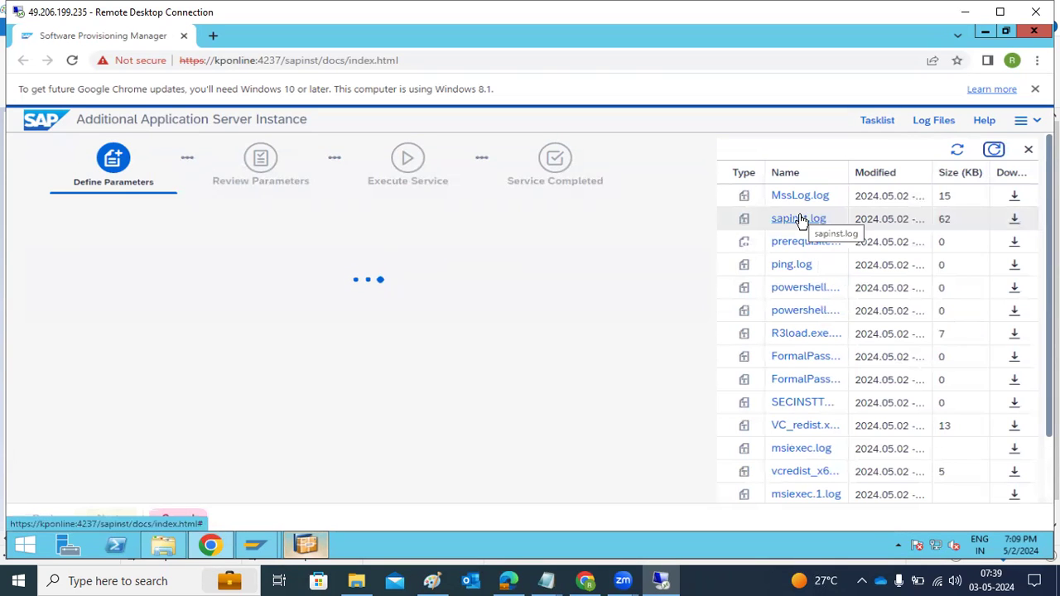
pyautogui.click(798, 218)
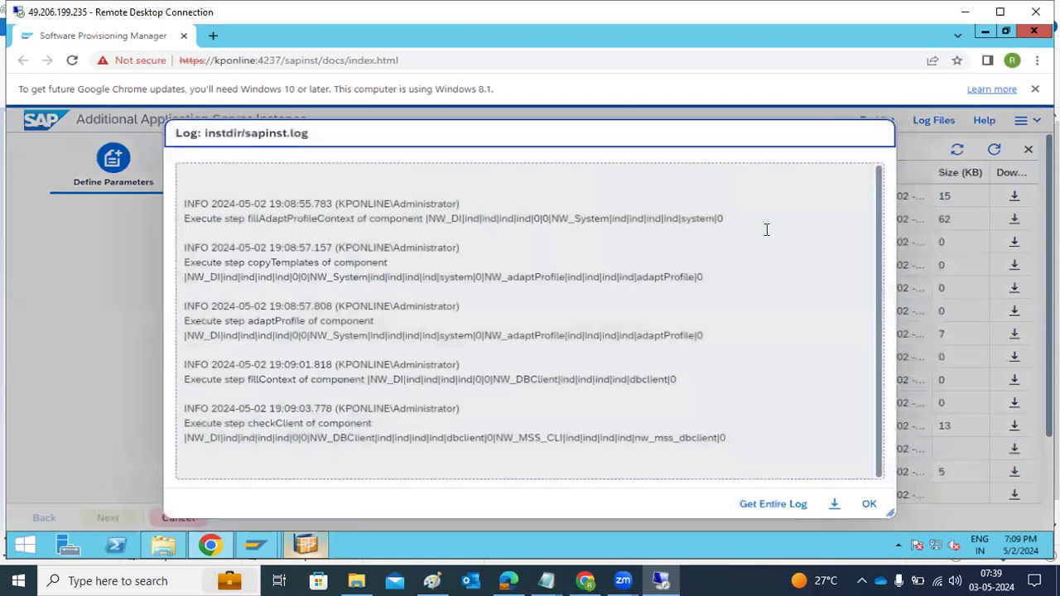
pyautogui.click(746, 459)
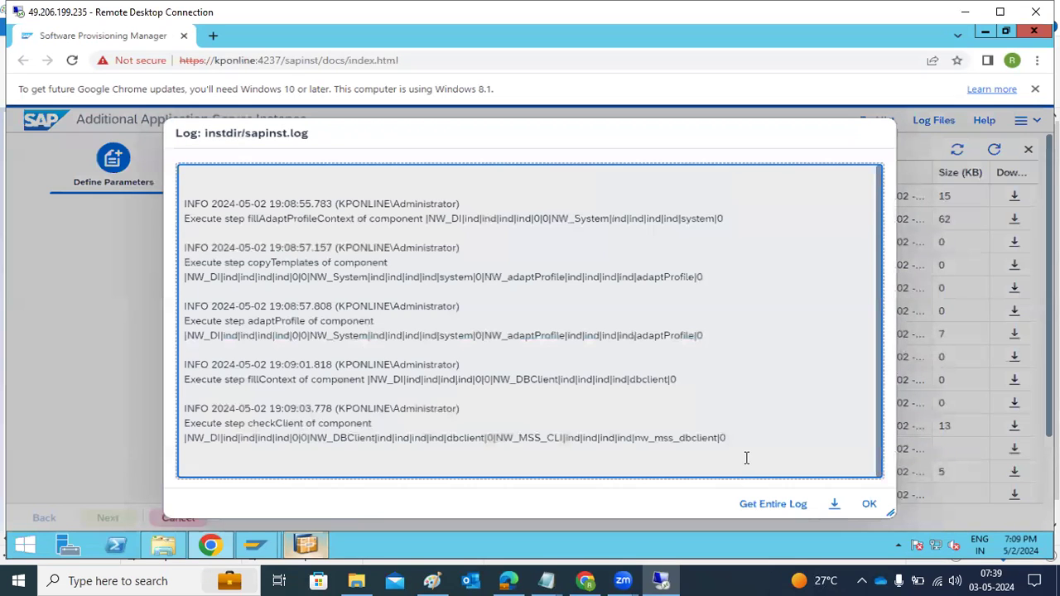
pyautogui.click(869, 504)
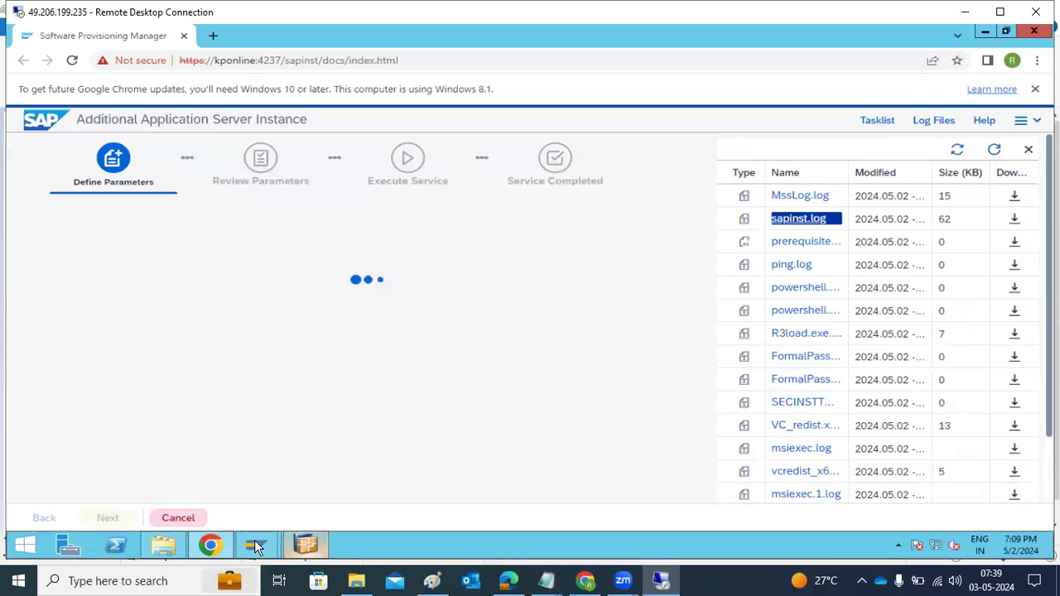
# Switch to File Explorer, display This PC, and return to Software Provisioning Manager
pyautogui.click(180, 553)
pyautogui.click(54, 168)
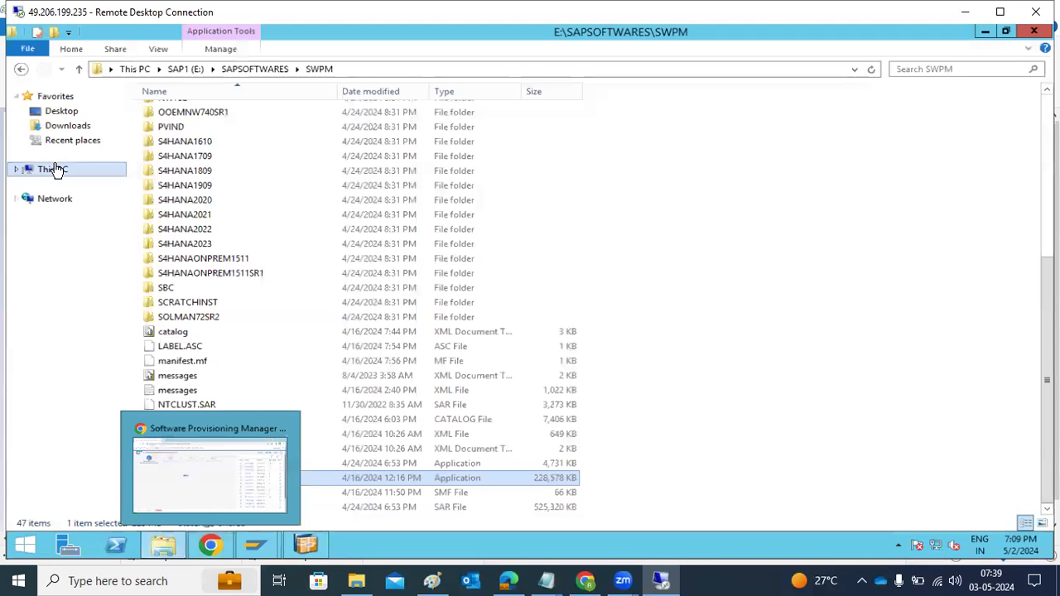
pyautogui.click(149, 542)
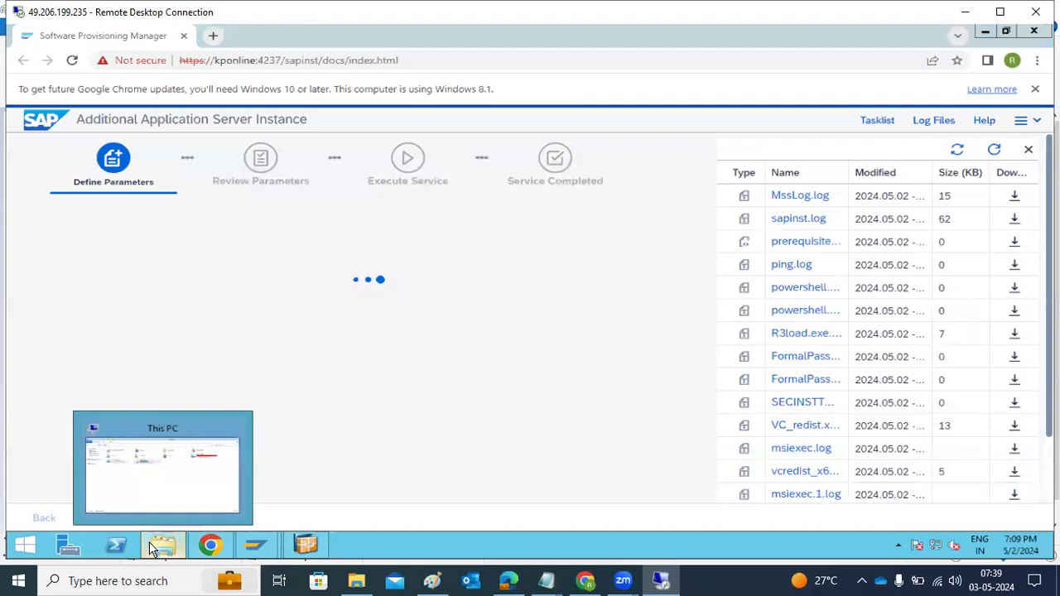
# Check the existing SAP instances on the host, keep AAS instance number 08 and host kponline, and continue the setup
pyautogui.rightClick(437, 540)
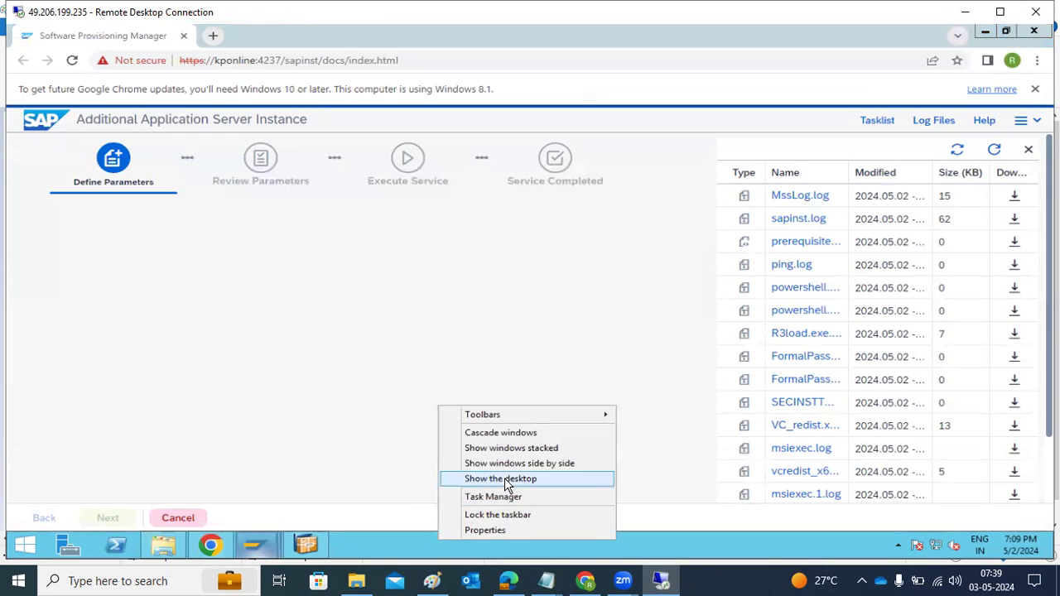
pyautogui.click(613, 253)
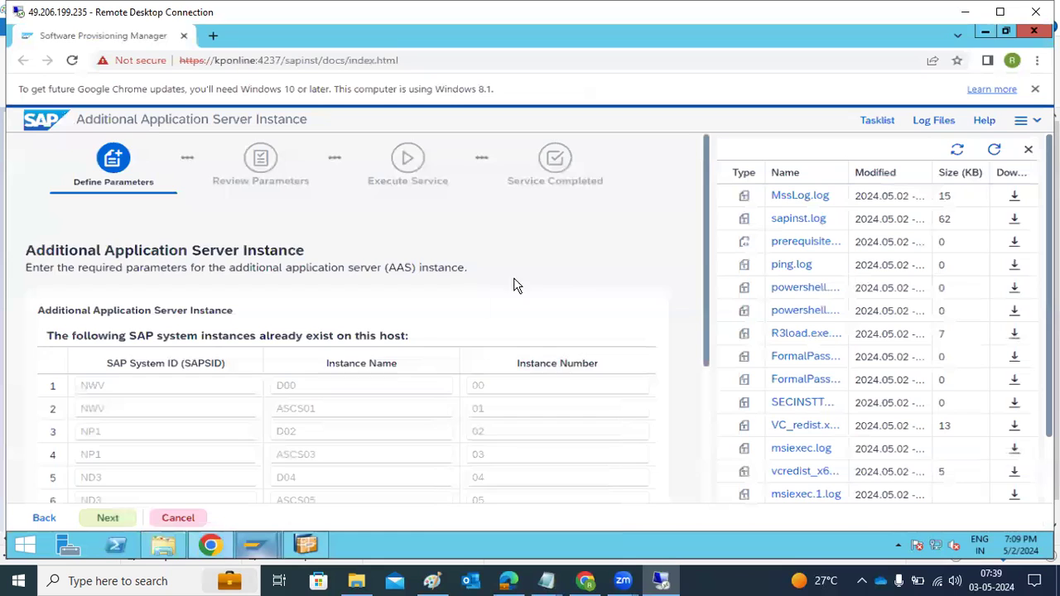
pyautogui.scroll(-3, 406, 329)
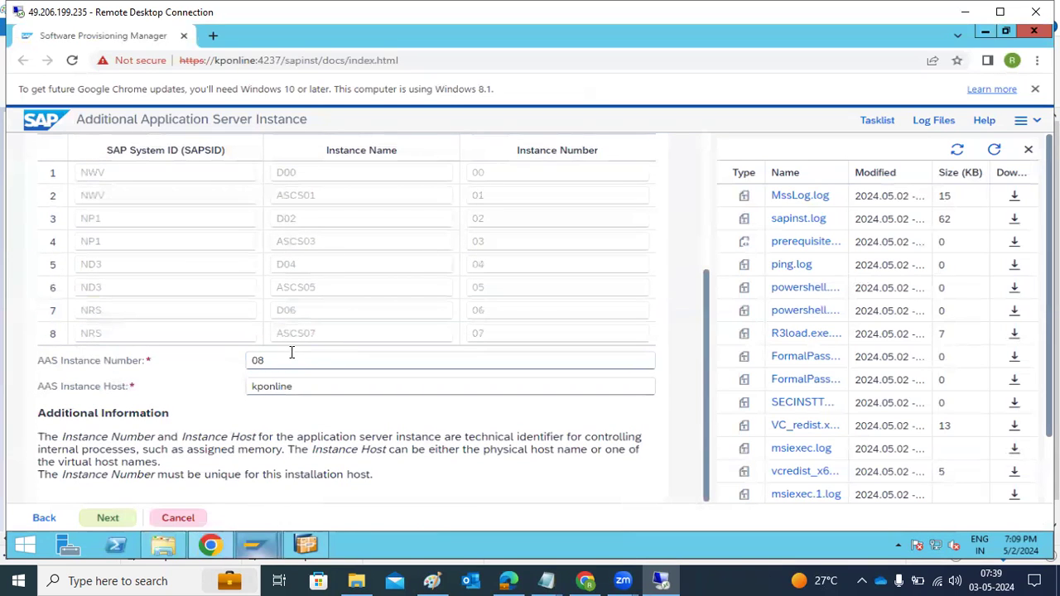
pyautogui.moveTo(291, 355); pyautogui.dragTo(231, 359)
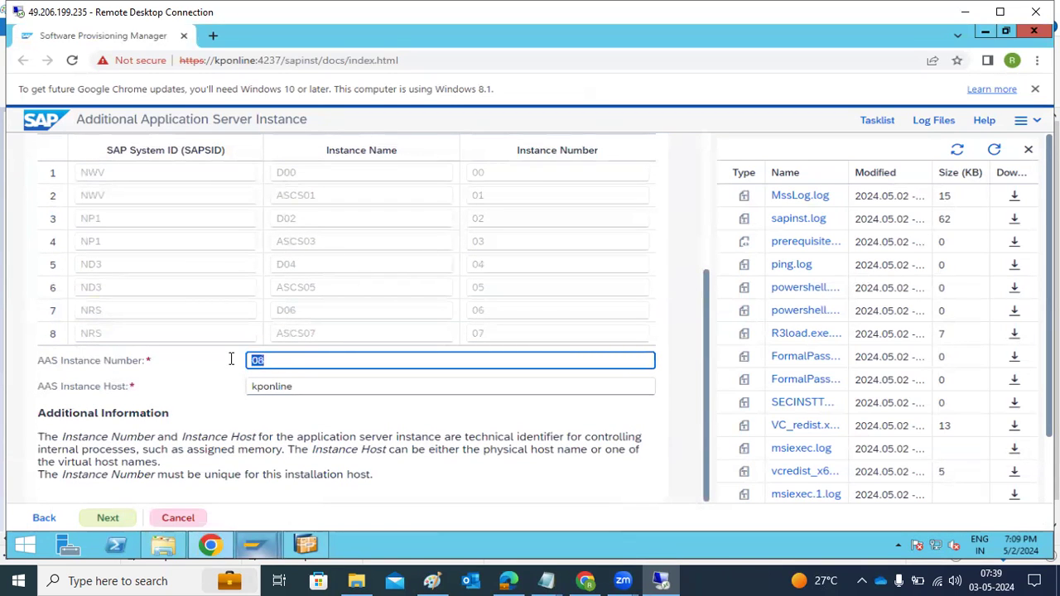
pyautogui.doubleClick(104, 178)
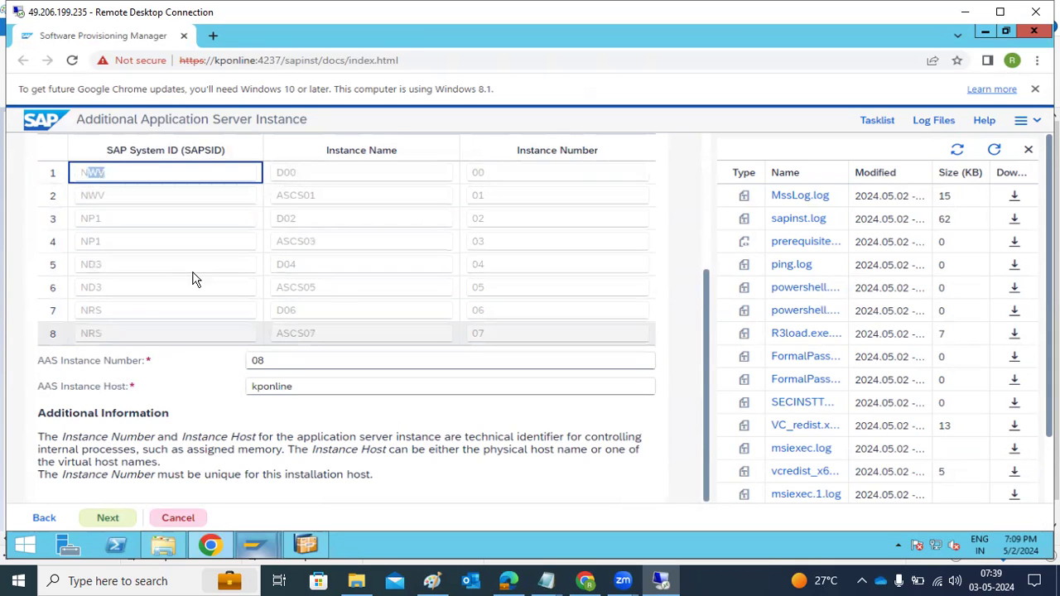
pyautogui.click(499, 174)
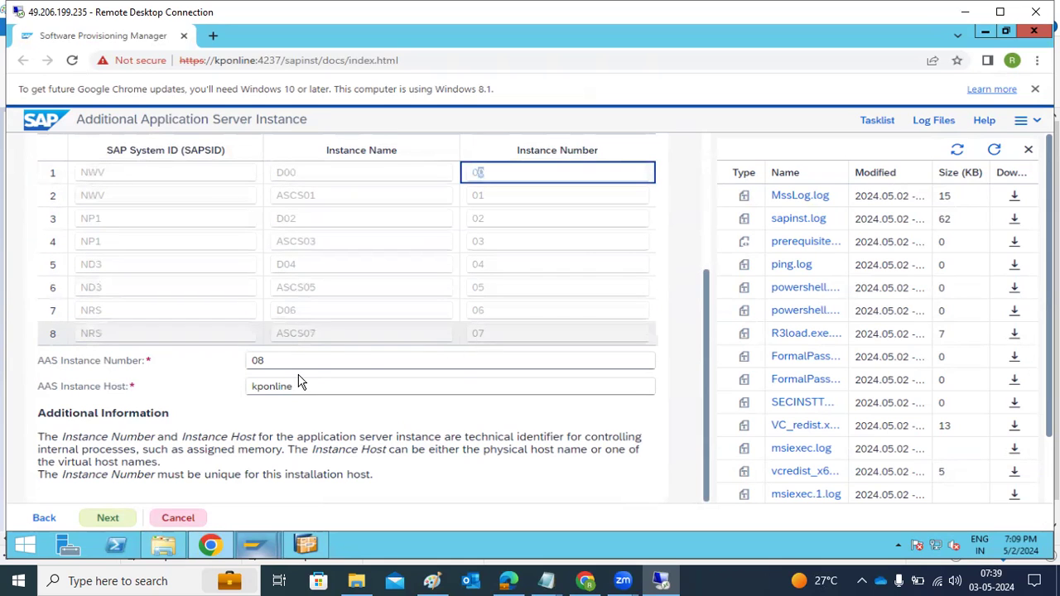
pyautogui.press('Tab')
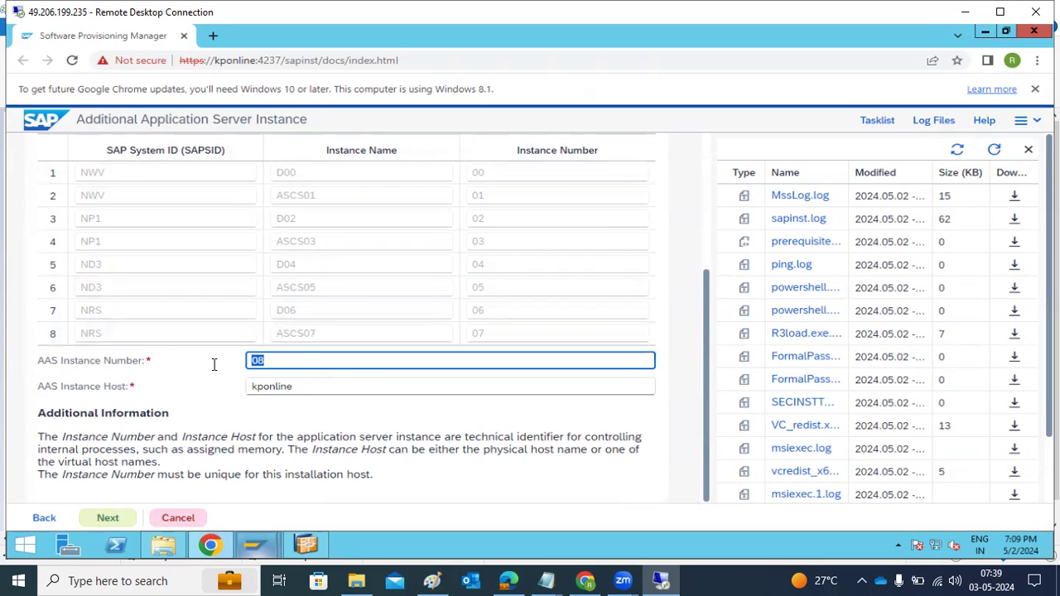
pyautogui.click(107, 519)
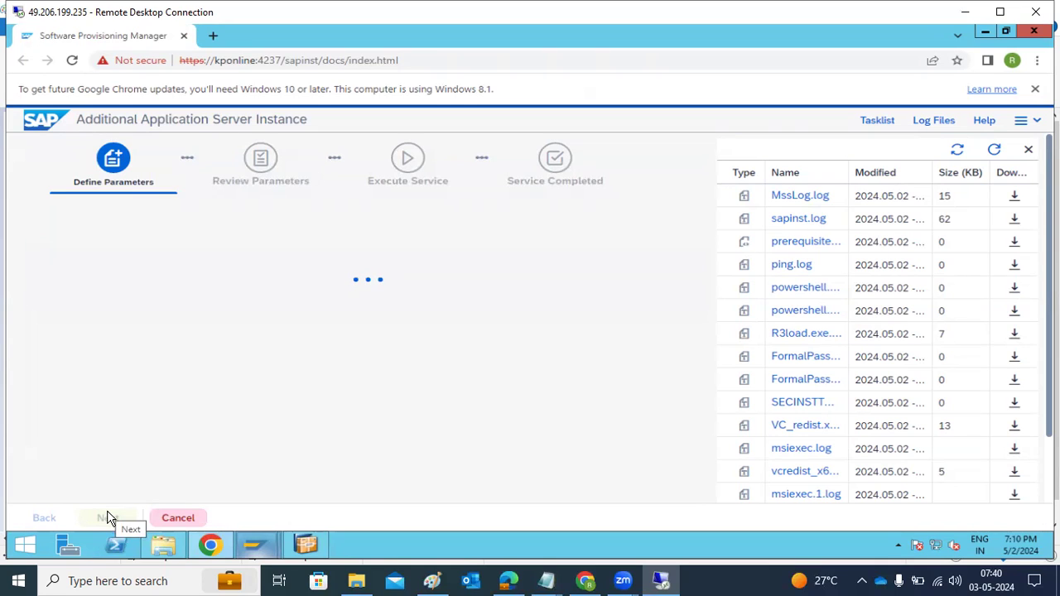
# Update the log file list, refresh the remote desktop, and view the drives in This PC
pyautogui.click(994, 150)
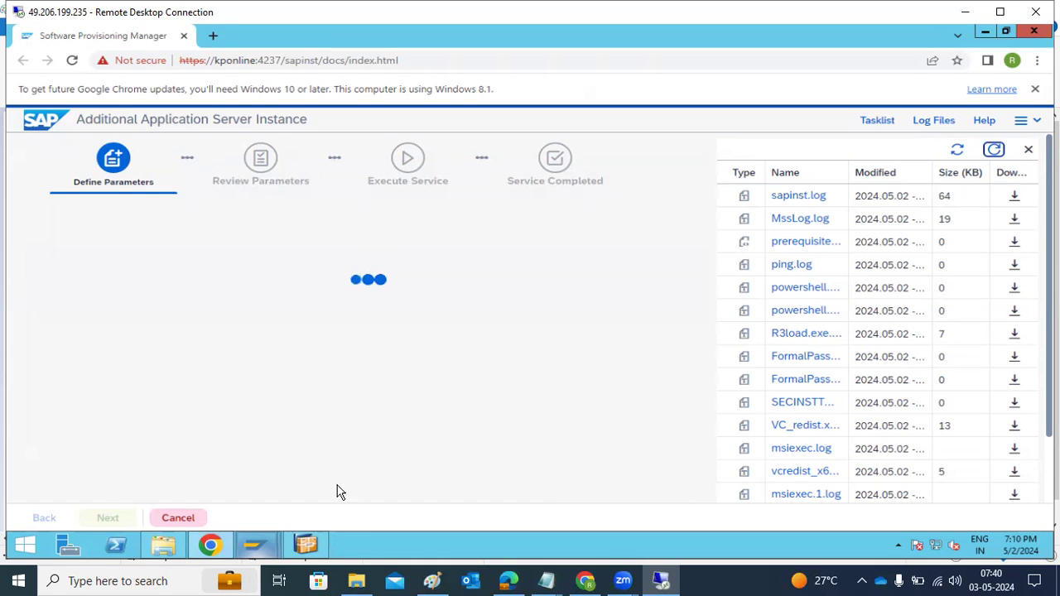
pyautogui.rightClick(374, 548)
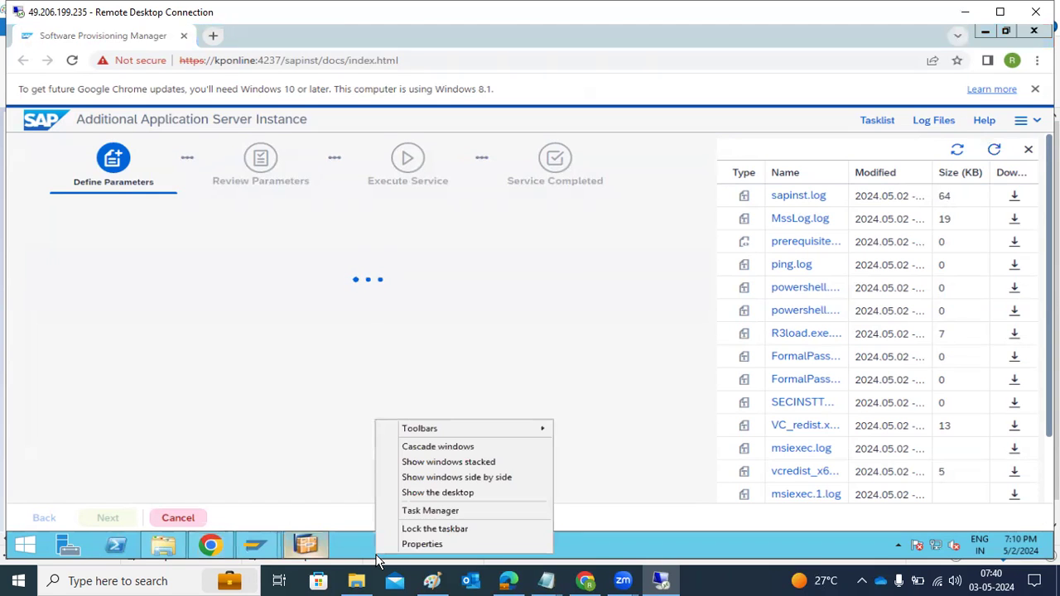
pyautogui.click(430, 492)
pyautogui.rightClick(430, 340)
pyautogui.click(416, 310)
pyautogui.rightClick(381, 264)
pyautogui.click(428, 306)
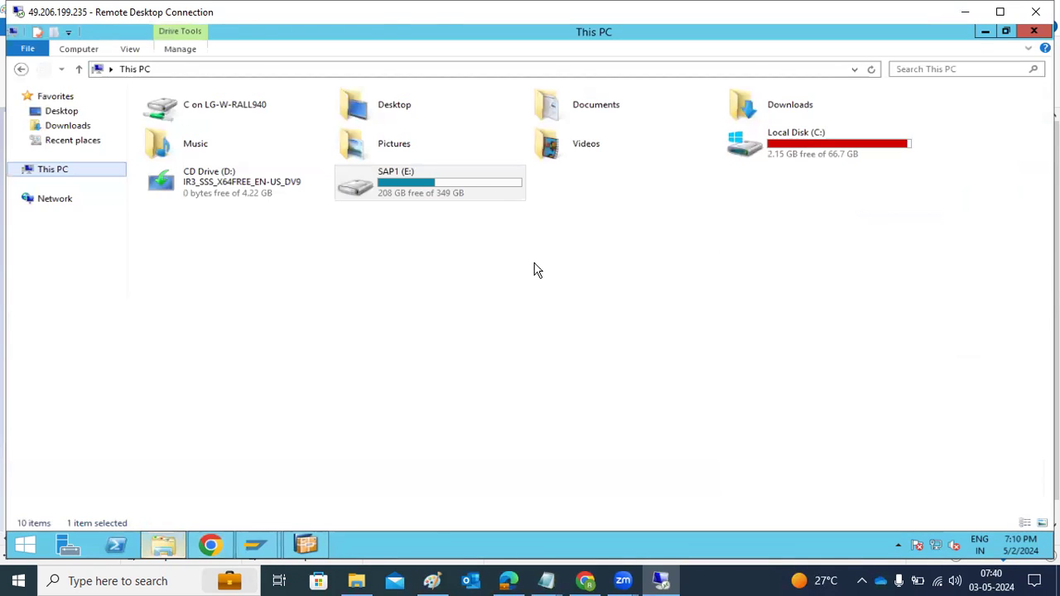
# Inspect the SAPSOFTWARES folder on drive E:, go back to This PC, and return to Software Provisioning Manager
pyautogui.doubleClick(478, 203)
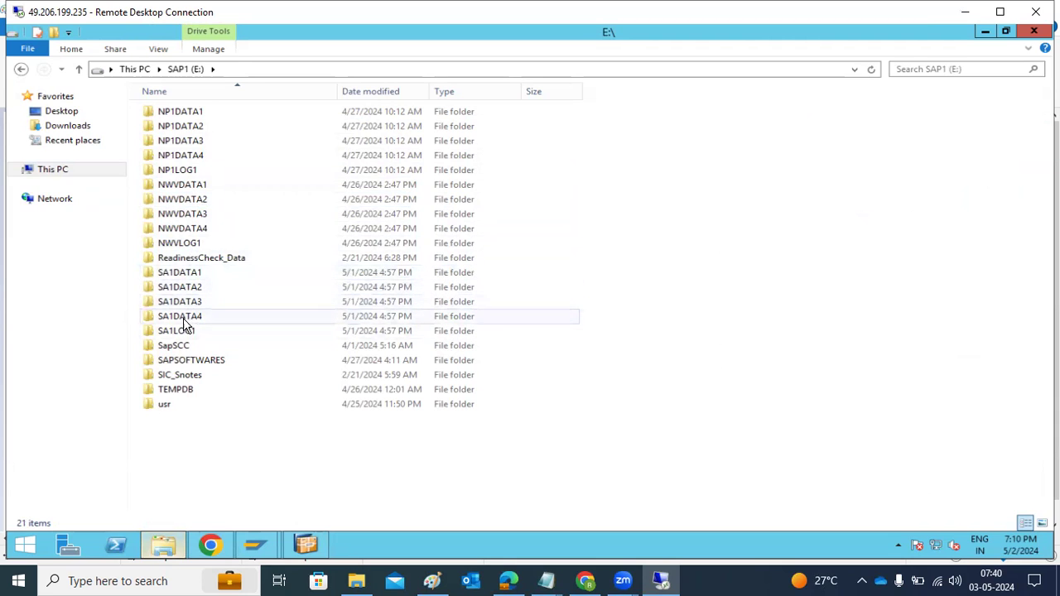
pyautogui.doubleClick(186, 360)
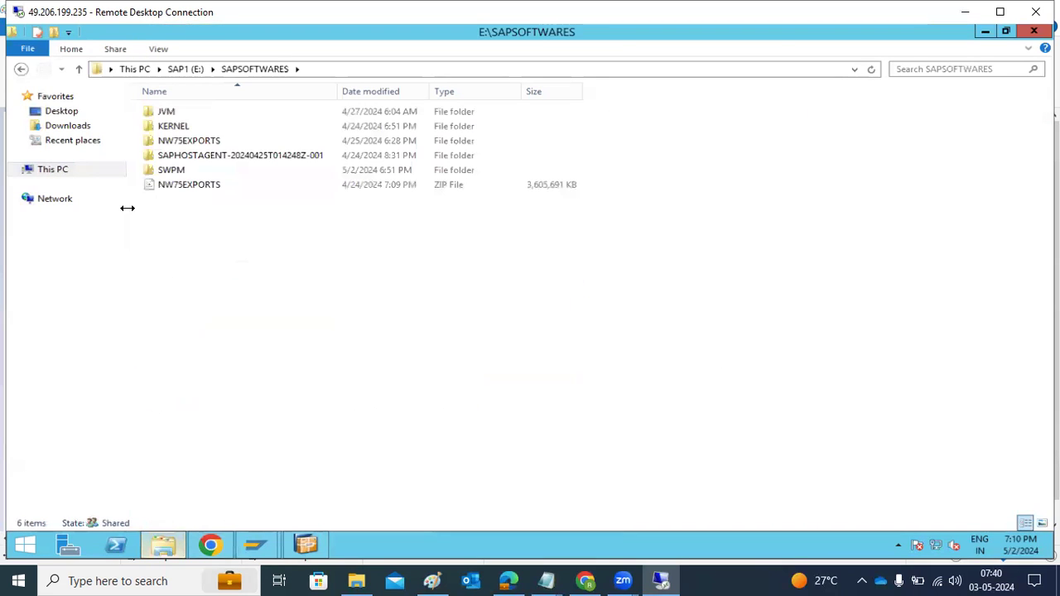
pyautogui.click(58, 169)
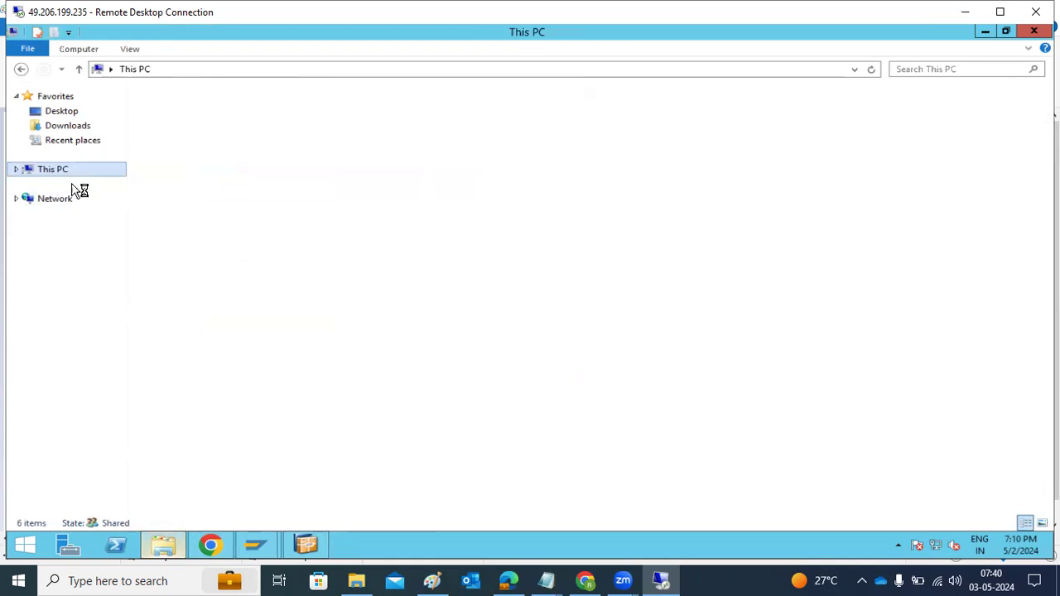
pyautogui.click(164, 544)
pyautogui.click(212, 545)
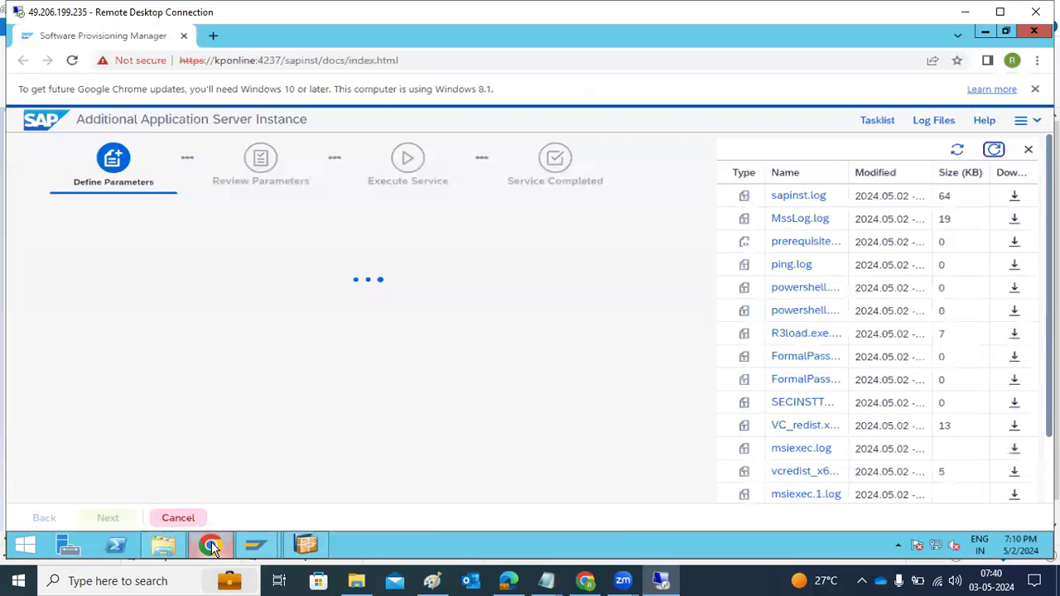
# Update the log file list, examine the latest execution steps and archive summary in sapinst.log, and refresh the list after closing it
pyautogui.click(996, 149)
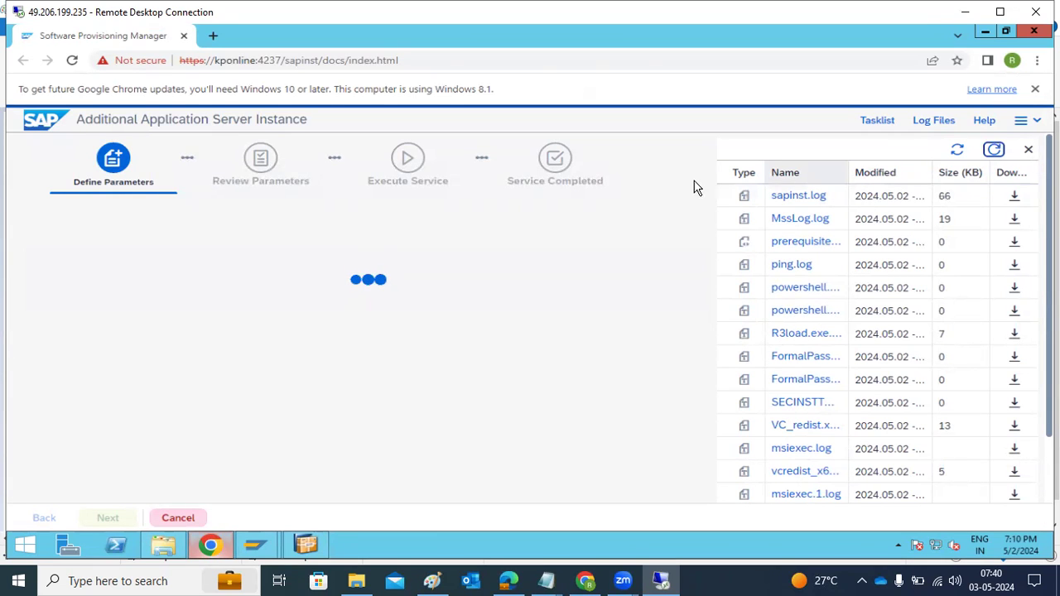
pyautogui.click(804, 197)
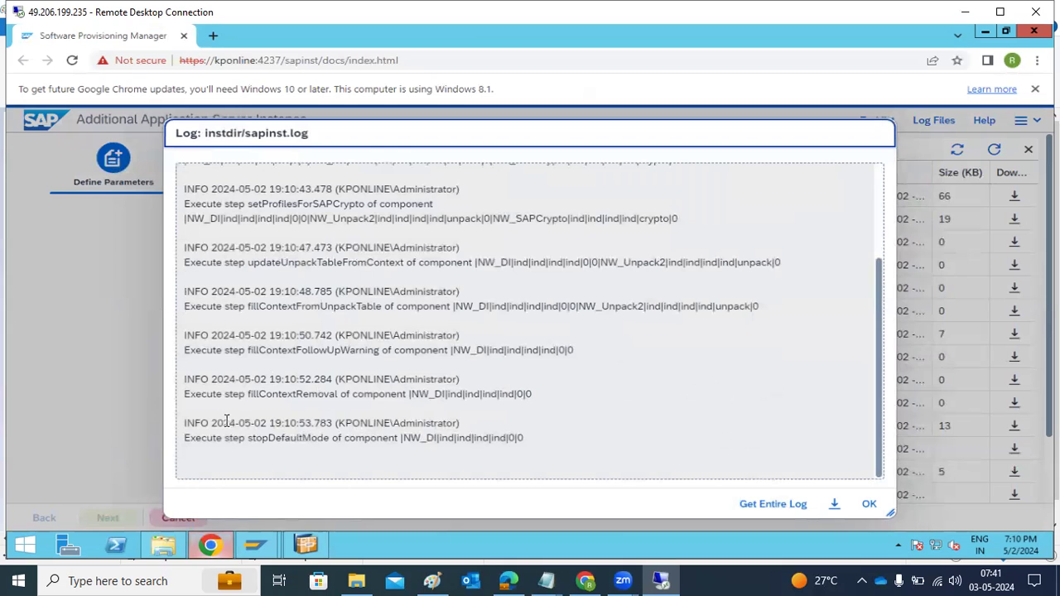
pyautogui.moveTo(228, 438); pyautogui.dragTo(334, 441)
pyautogui.moveTo(237, 394); pyautogui.dragTo(279, 395)
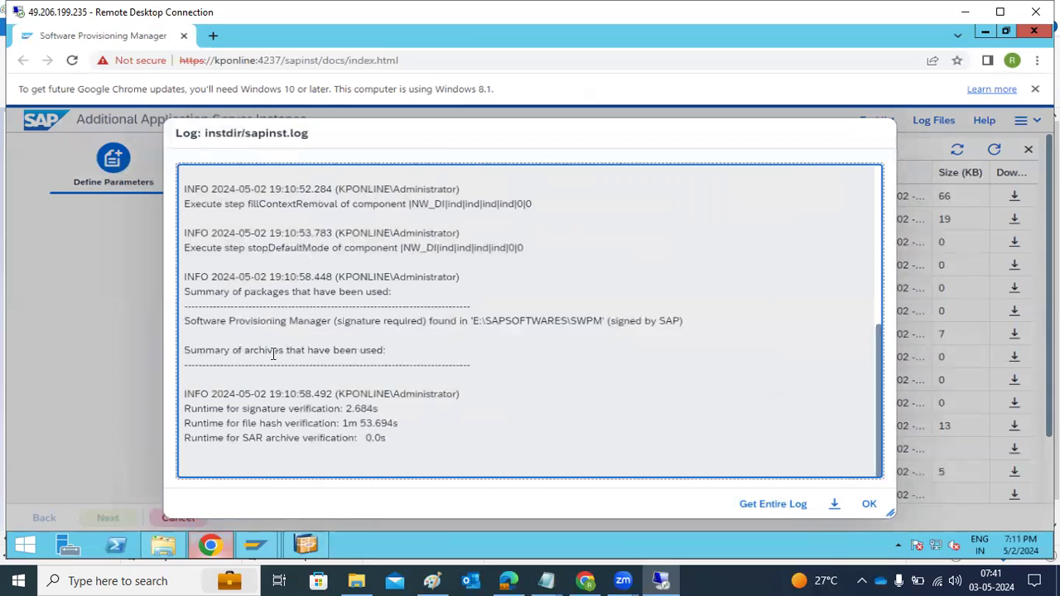
pyautogui.moveTo(247, 349); pyautogui.dragTo(506, 483)
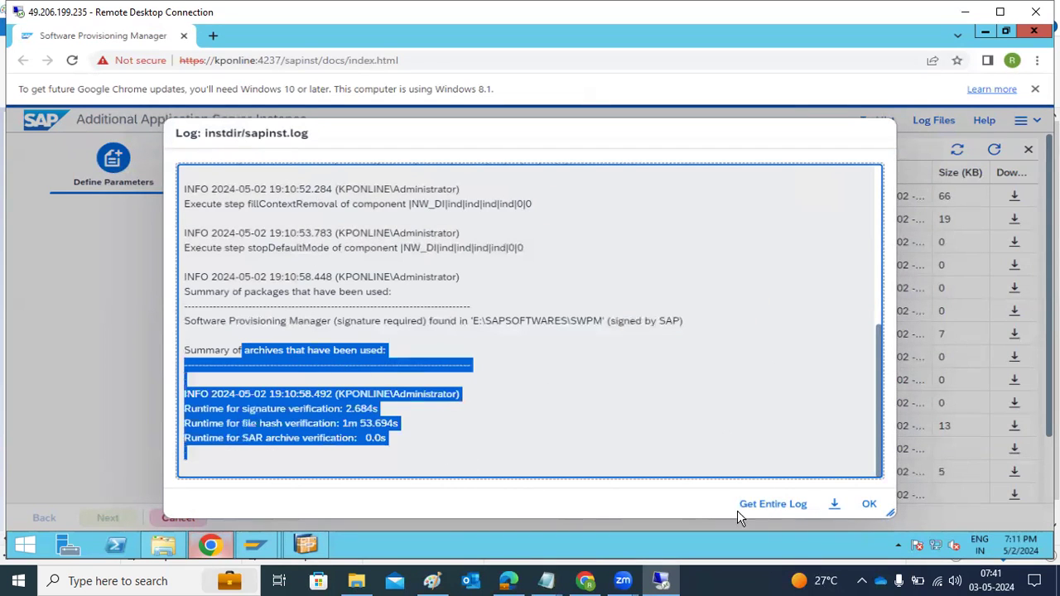
pyautogui.click(870, 504)
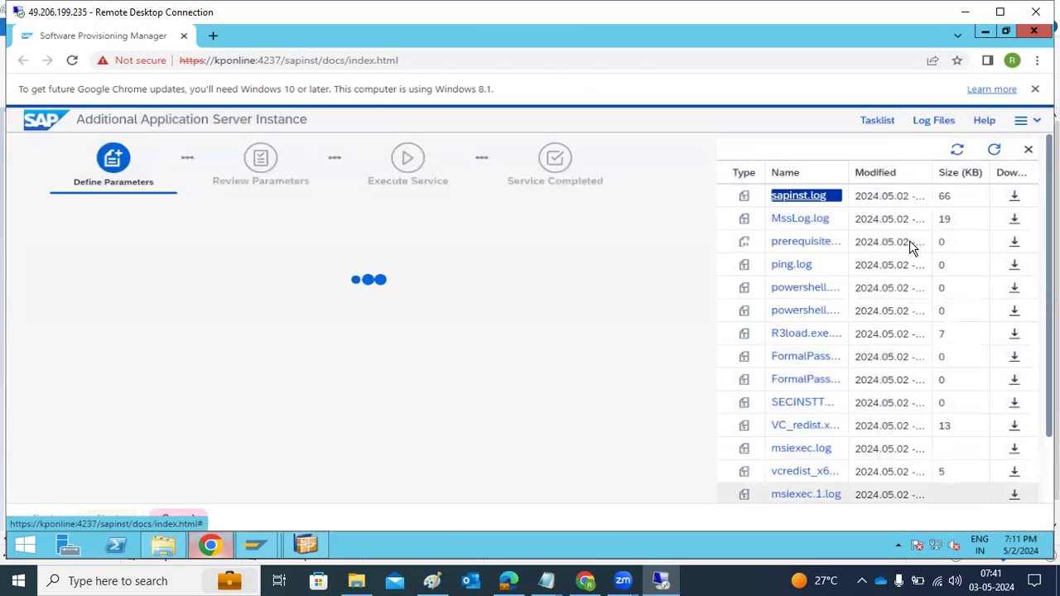
pyautogui.click(994, 149)
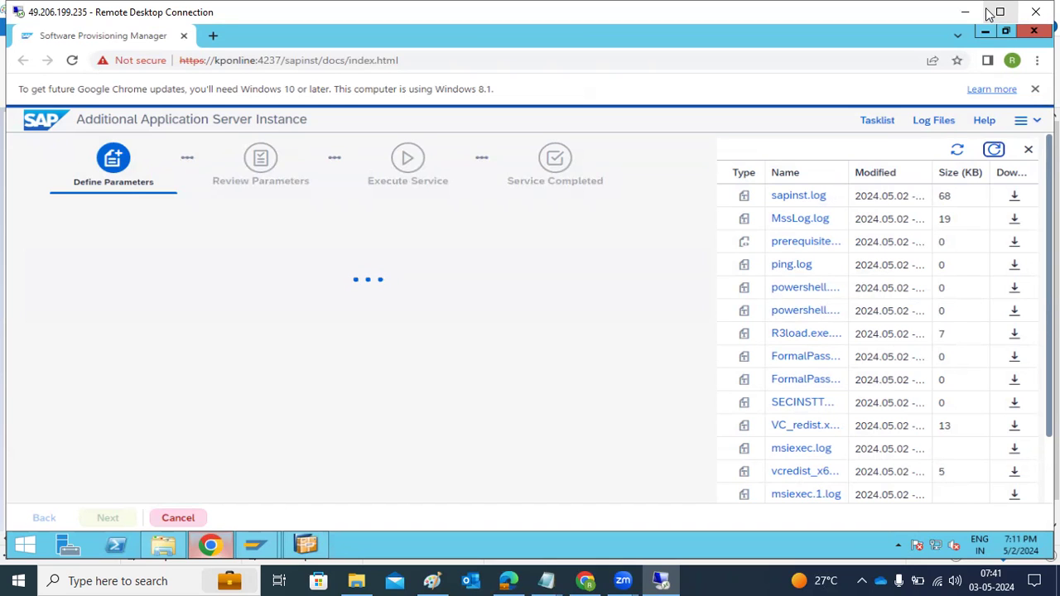
# Switch to Paint, underline the AAS label in red, and add short vertical red strokes beside the AAS box and below ICM
pyautogui.click(964, 12)
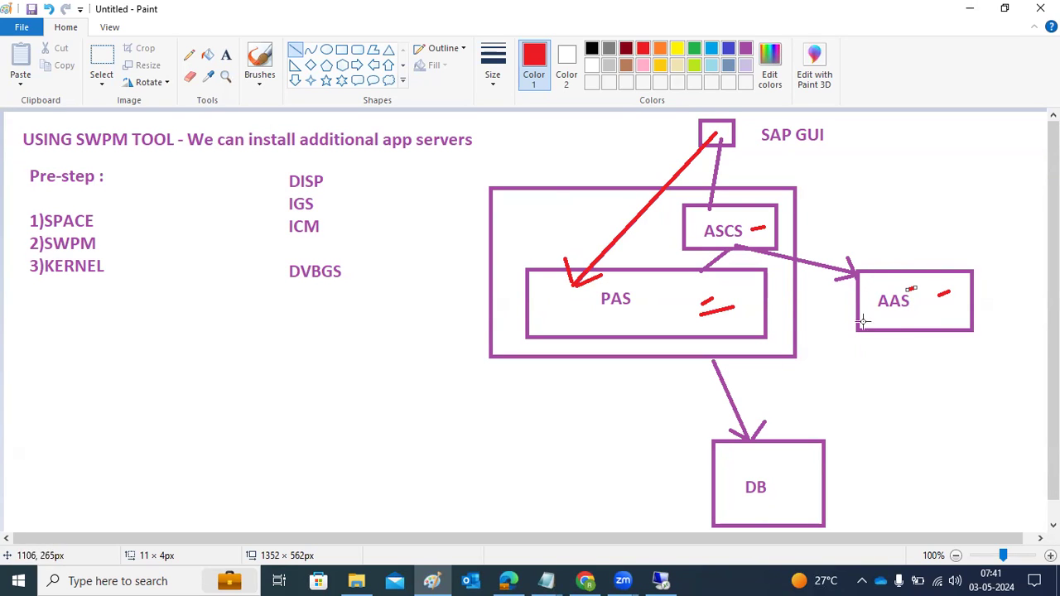
pyautogui.moveTo(879, 315); pyautogui.dragTo(909, 315)
pyautogui.moveTo(993, 272); pyautogui.dragTo(996, 296)
pyautogui.moveTo(404, 268); pyautogui.dragTo(404, 292)
# Draw a row of three red rectangles around the DVBGS label, the middle one about 61 × 56 px and the leftmost about 55 × 64 px
pyautogui.click(341, 50)
pyautogui.moveTo(404, 266); pyautogui.dragTo(459, 323)
pyautogui.moveTo(321, 267); pyautogui.dragTo(370, 312)
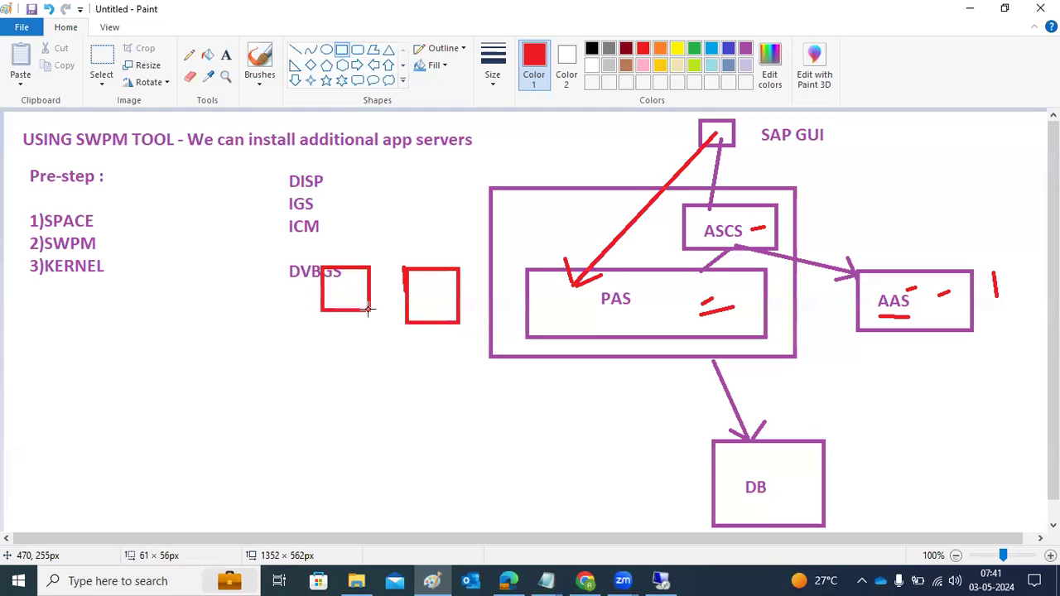
pyautogui.moveTo(246, 266); pyautogui.dragTo(292, 320)
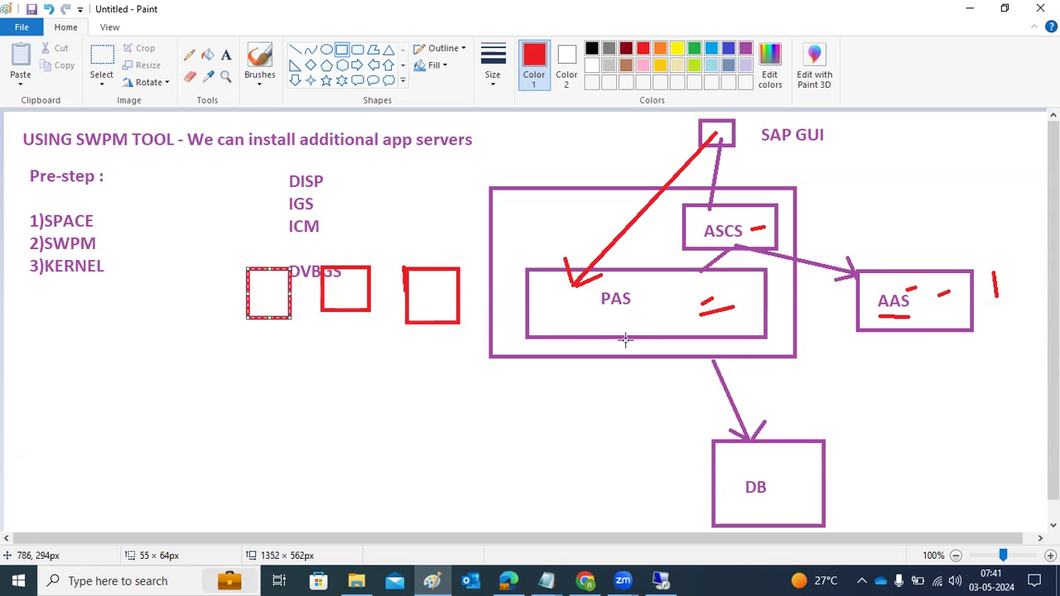
# Draw a red line about 164 × 37 px from the ASCS box to the AAS box, and return to the Remote Desktop session
pyautogui.click(296, 50)
pyautogui.moveTo(732, 250); pyautogui.dragTo(861, 279)
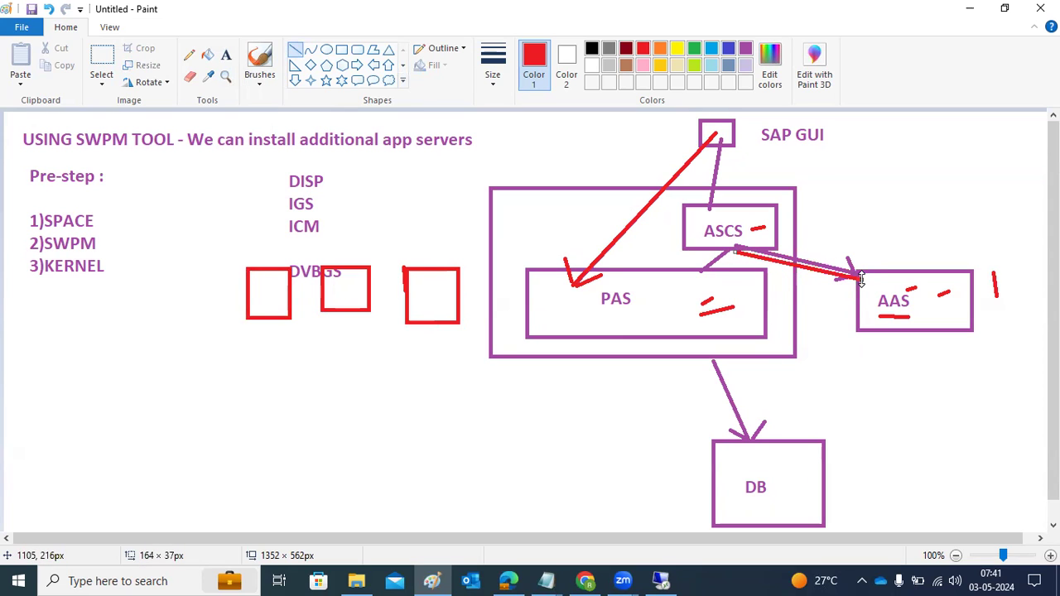
pyautogui.moveTo(662, 579)
pyautogui.click(663, 557)
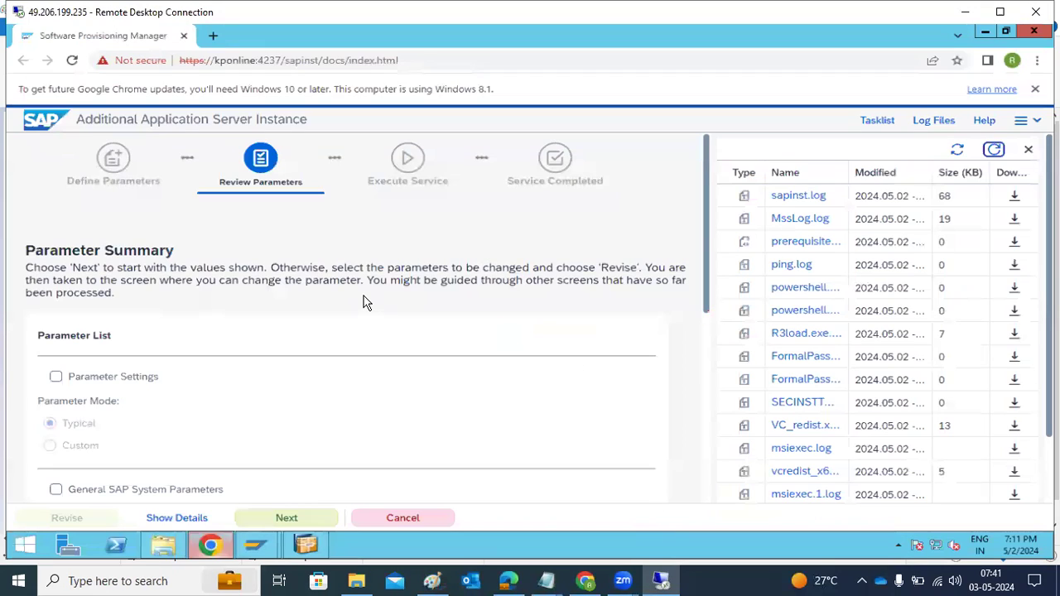
# Review the Parameter Summary for the Additional Application Server Instance and start executing the installation
pyautogui.scroll(-10, 356, 305)
pyautogui.scroll(10, 343, 290)
pyautogui.scroll(-5, 169, 206)
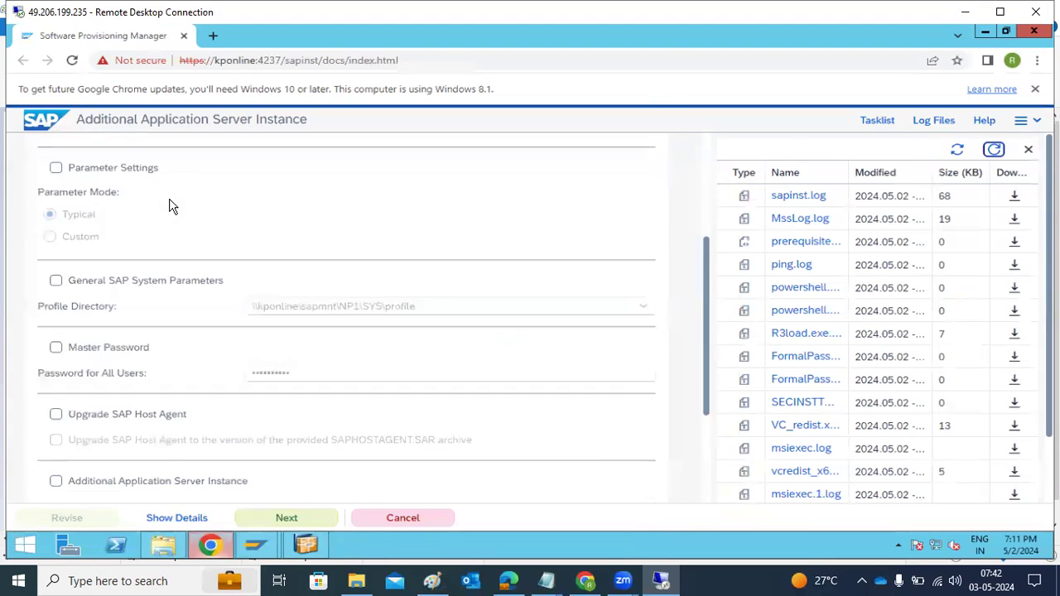
pyautogui.click(282, 520)
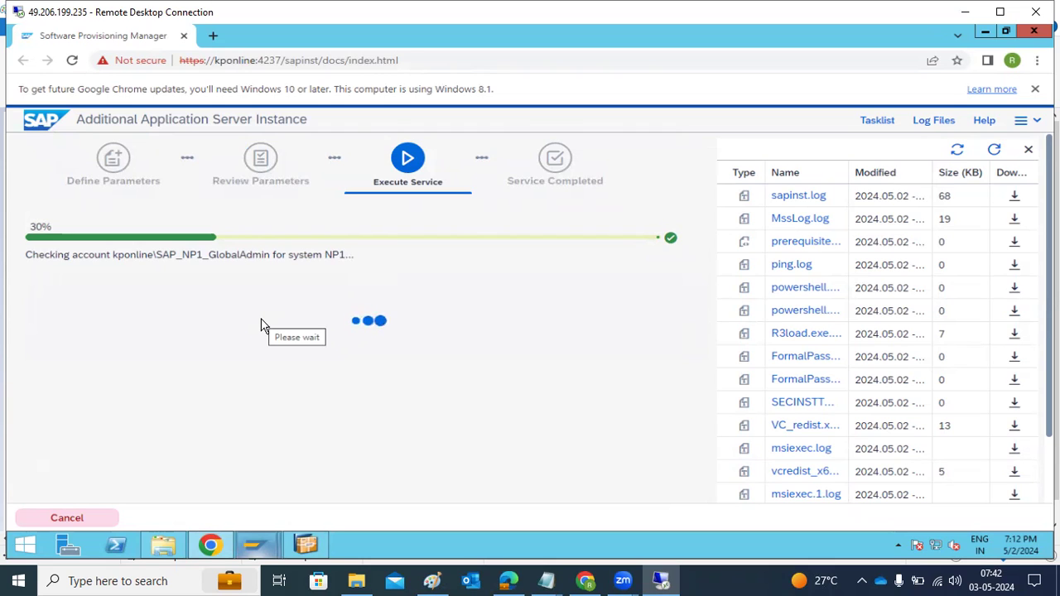
# Show the remote server's desktop and launch SAP Management Console while the installation runs
pyautogui.rightClick(383, 544)
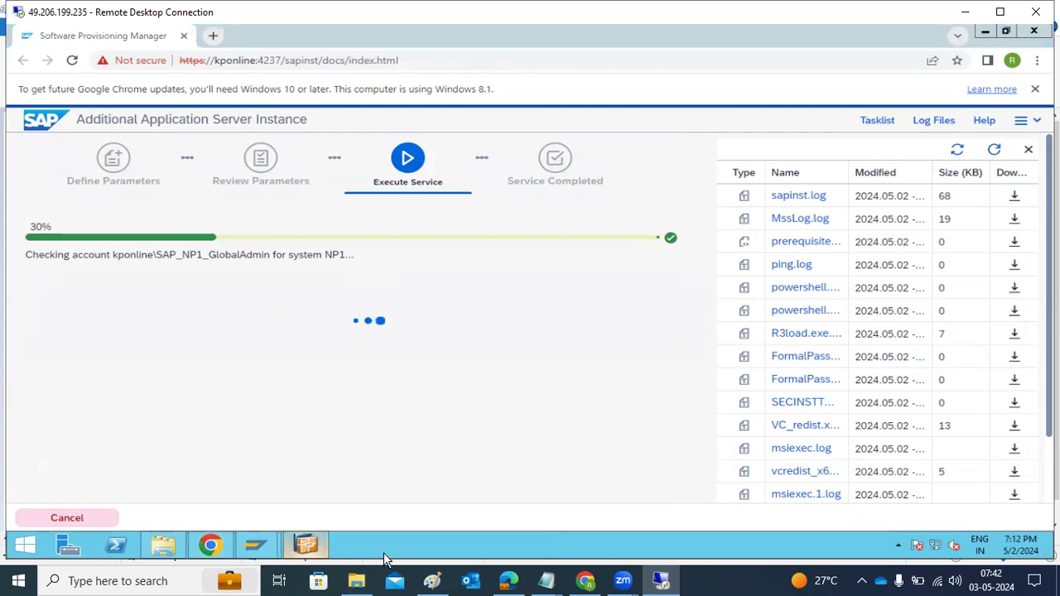
pyautogui.click(432, 485)
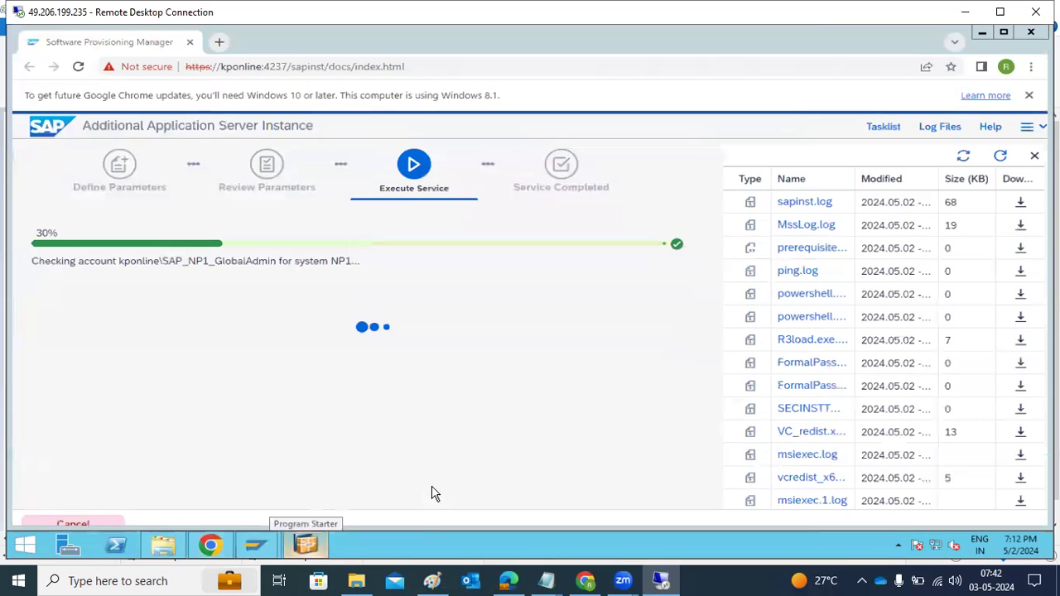
pyautogui.rightClick(418, 538)
pyautogui.click(465, 472)
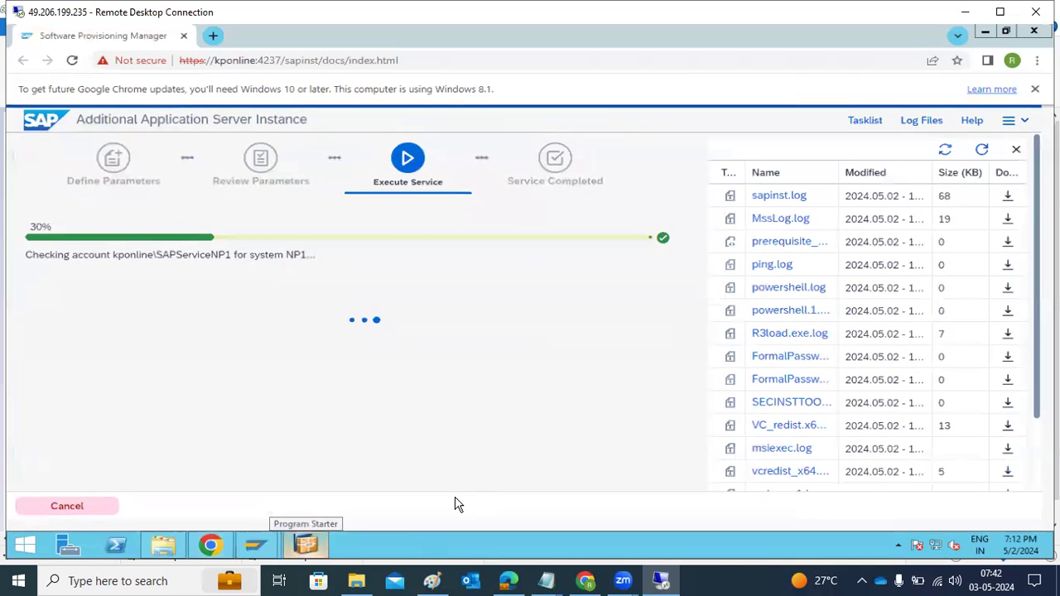
pyautogui.rightClick(440, 545)
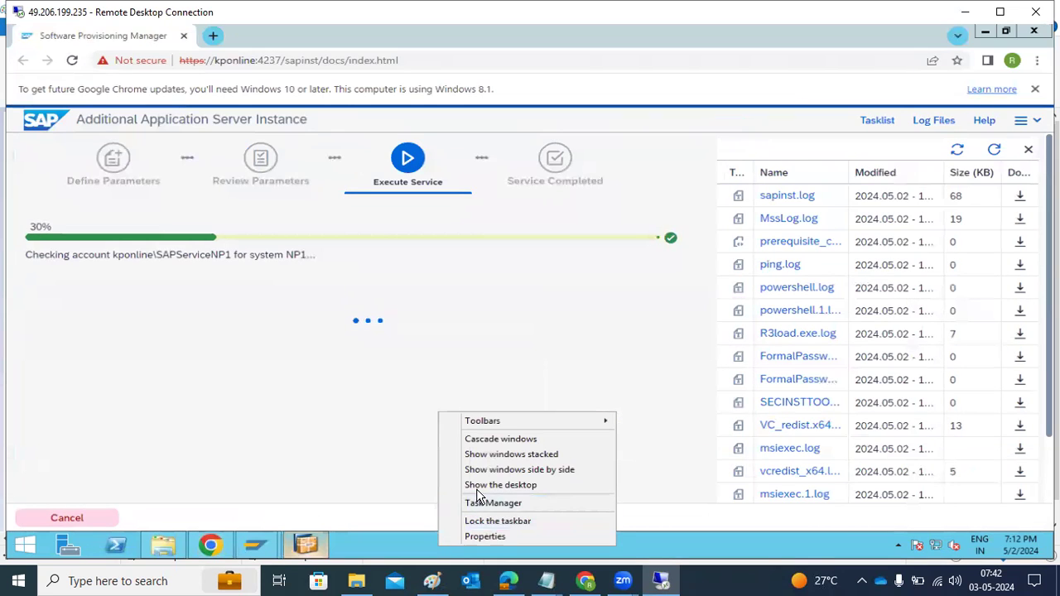
pyautogui.click(478, 486)
pyautogui.doubleClick(20, 263)
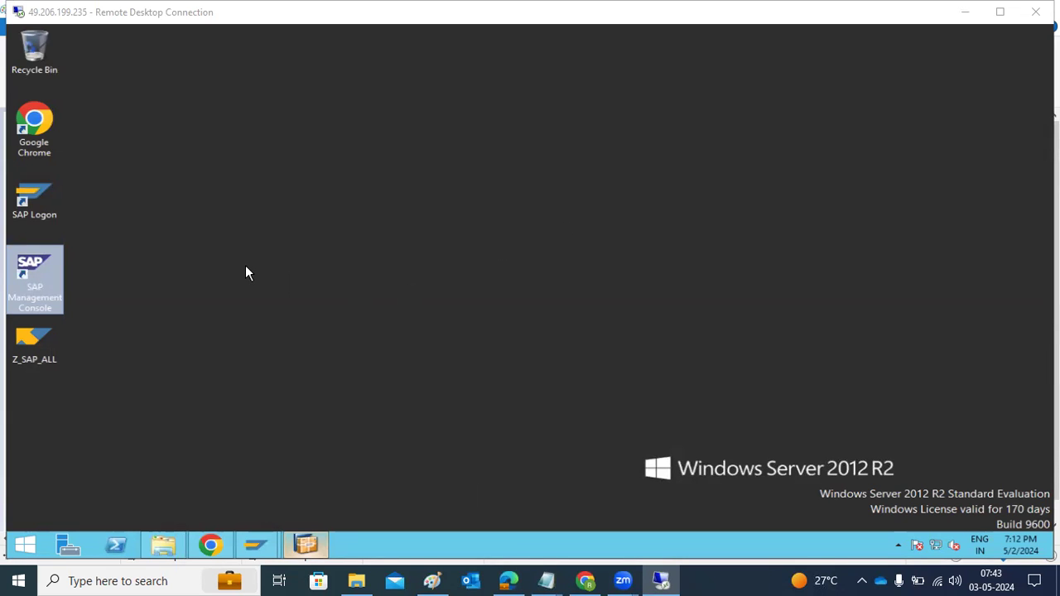
# Switch to Paint and mark the AAS box and the middle and rightmost red rectangles with short red strokes
pyautogui.click(432, 580)
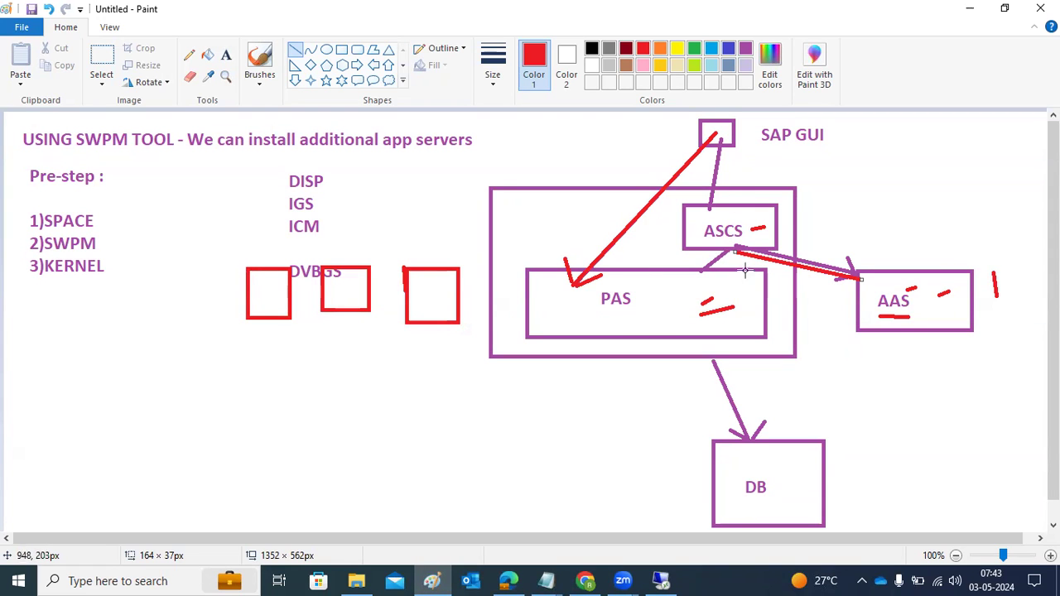
pyautogui.moveTo(915, 312); pyautogui.dragTo(920, 311)
pyautogui.moveTo(447, 304); pyautogui.dragTo(435, 312)
pyautogui.moveTo(349, 292); pyautogui.dragTo(354, 288)
pyautogui.click(258, 292)
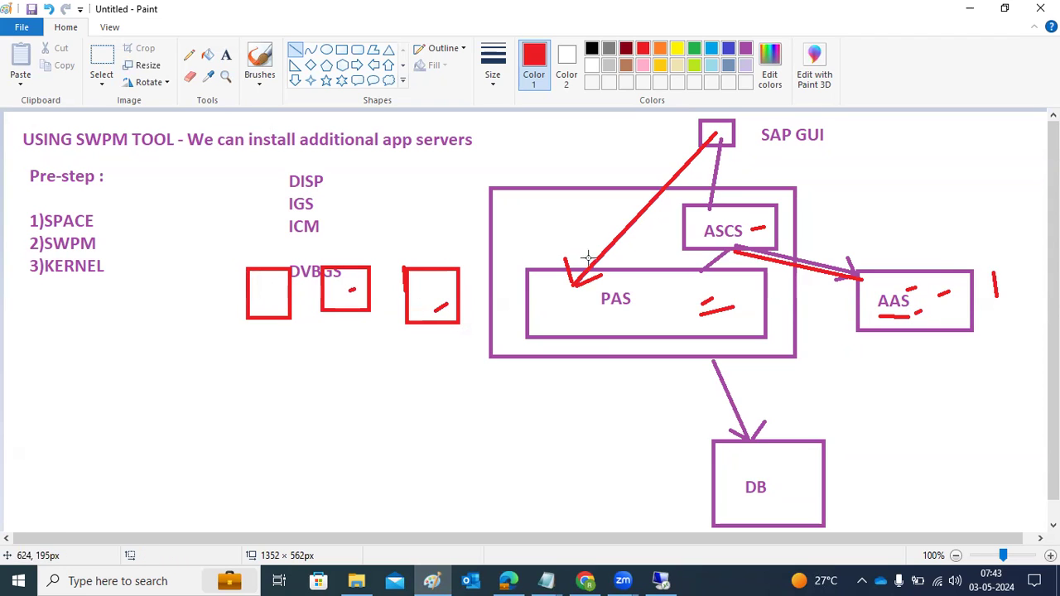
# Switch to SAP Management Console in the Remote Desktop session and examine the NRS and NP1 systems' instances
pyautogui.click(660, 580)
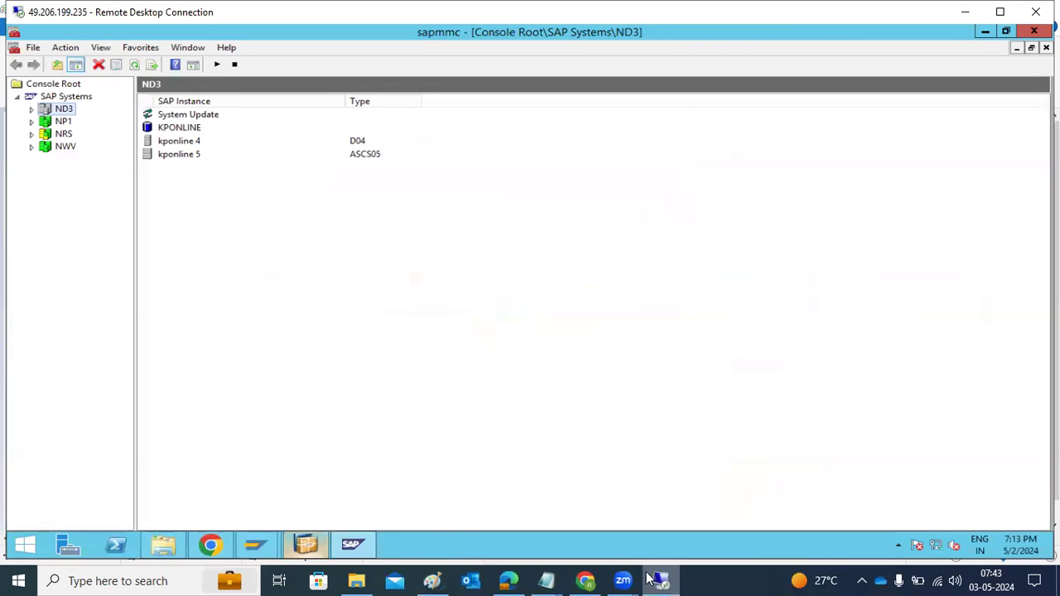
pyautogui.click(32, 134)
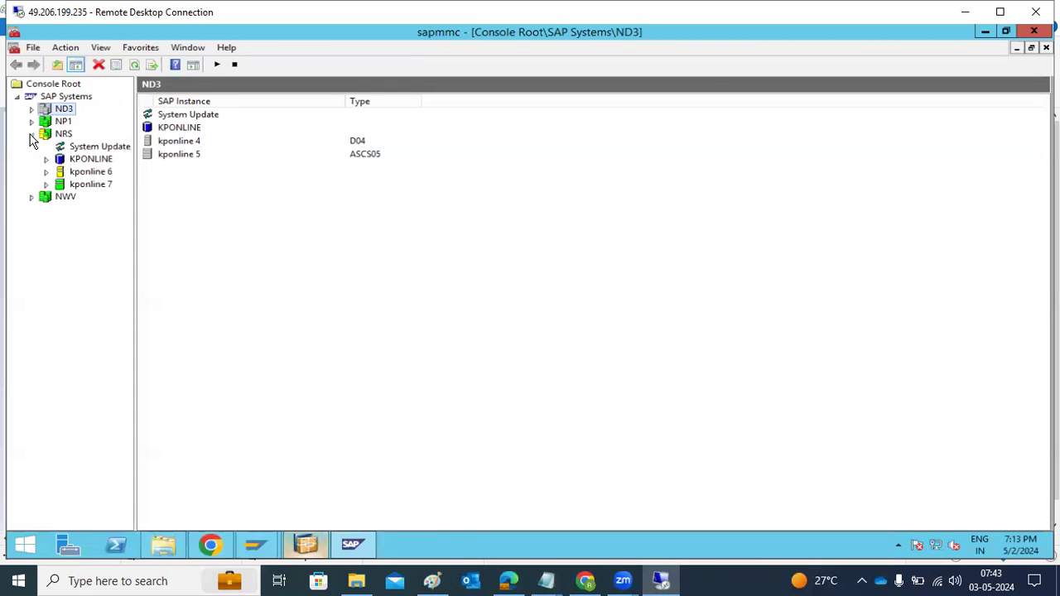
pyautogui.click(45, 171)
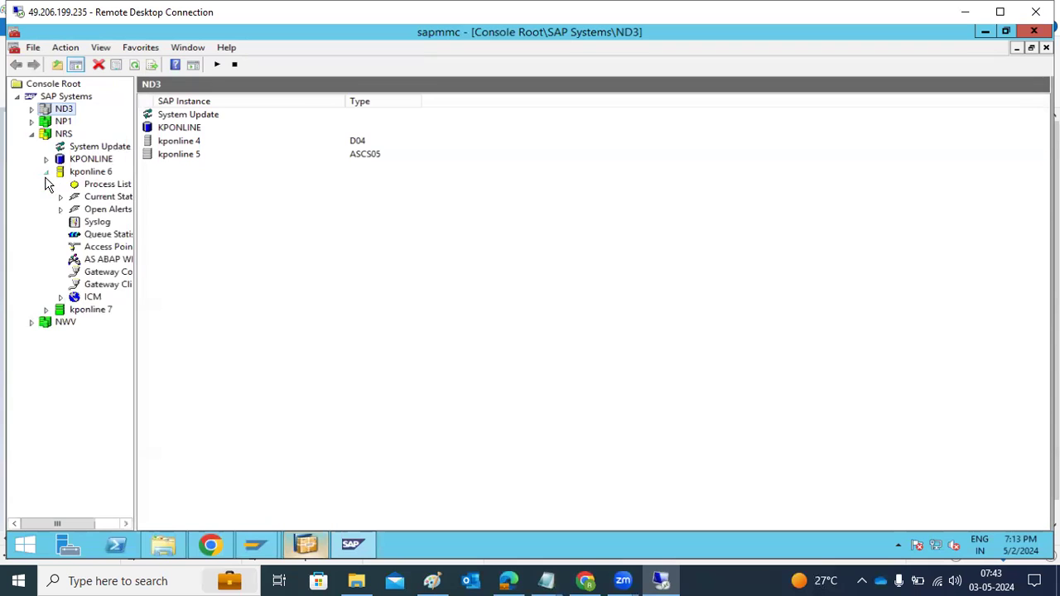
pyautogui.click(95, 183)
pyautogui.click(32, 135)
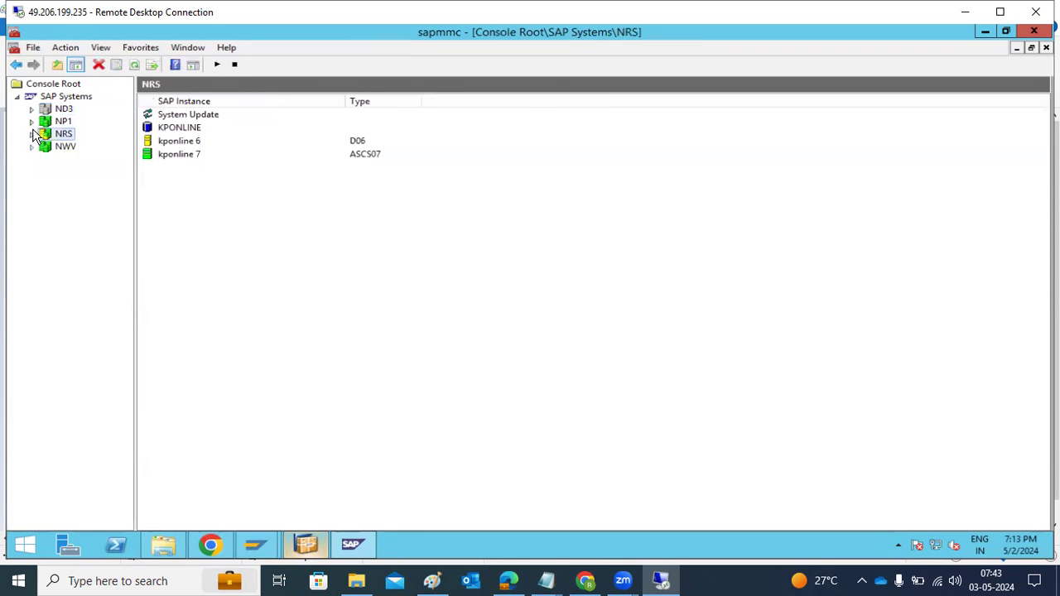
pyautogui.click(32, 122)
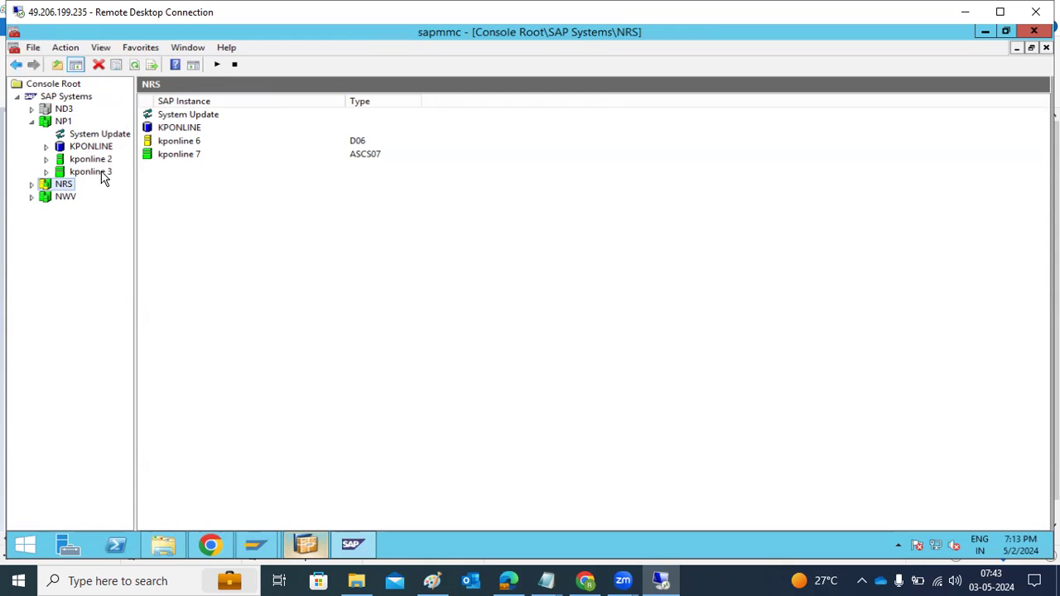
# Check the installation's task list and log files in Software Provisioning Manager, and briefly view SAP Management Console
pyautogui.click(222, 544)
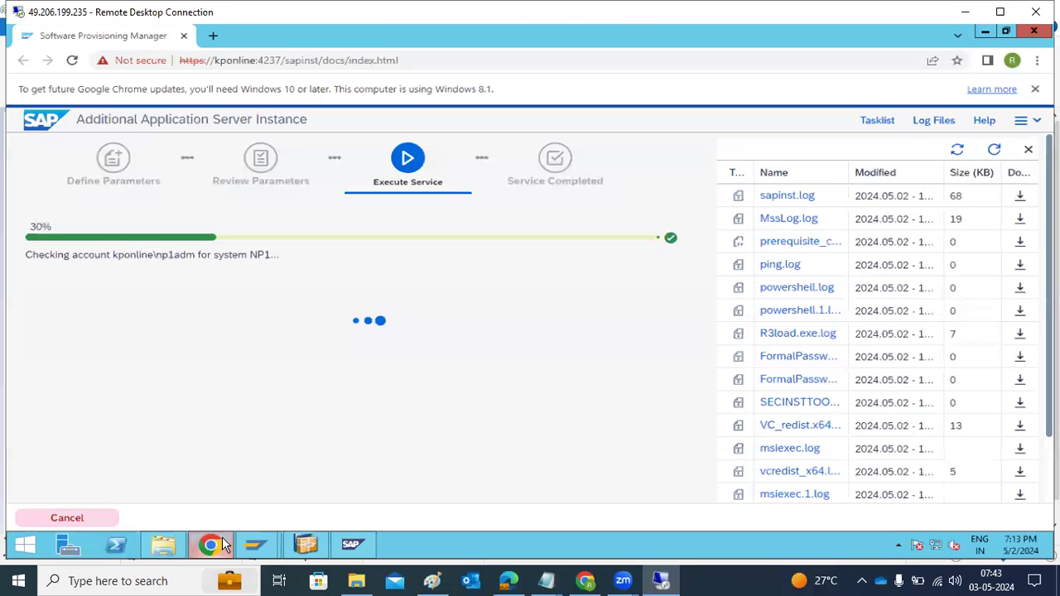
pyautogui.click(876, 129)
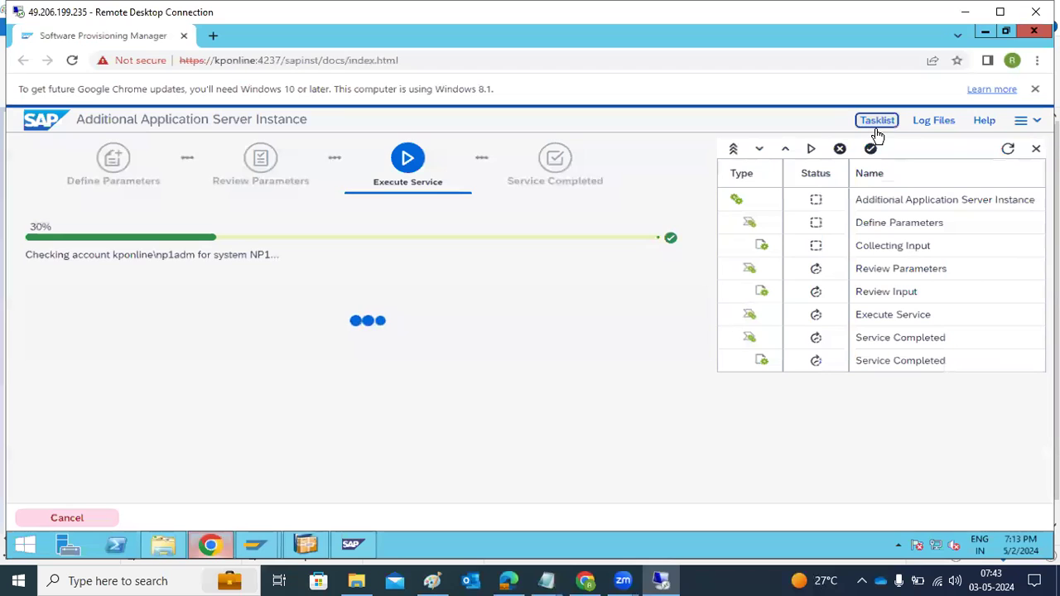
pyautogui.click(882, 123)
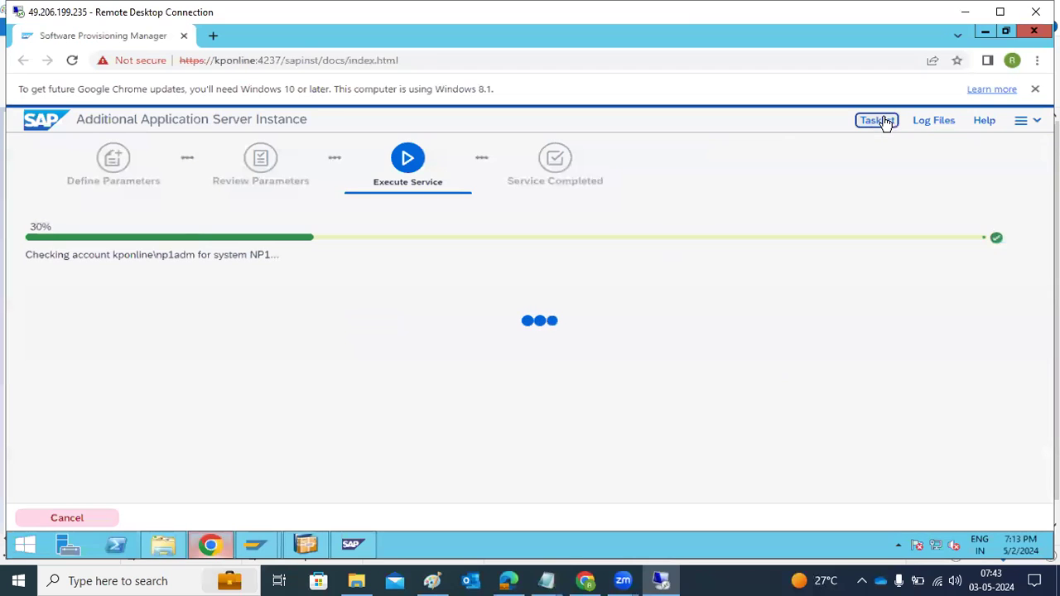
pyautogui.click(928, 126)
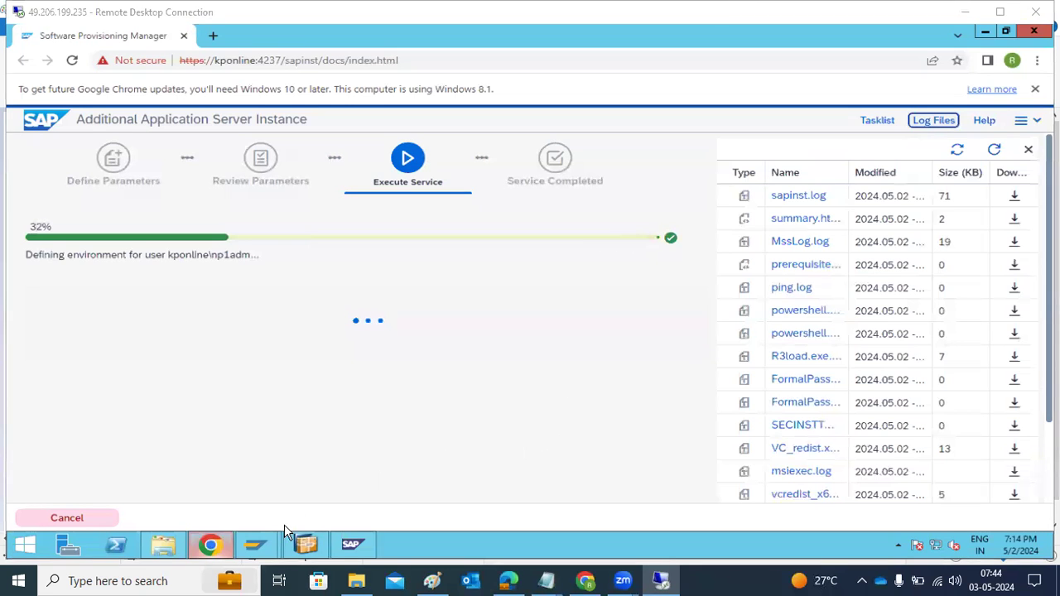
pyautogui.click(352, 543)
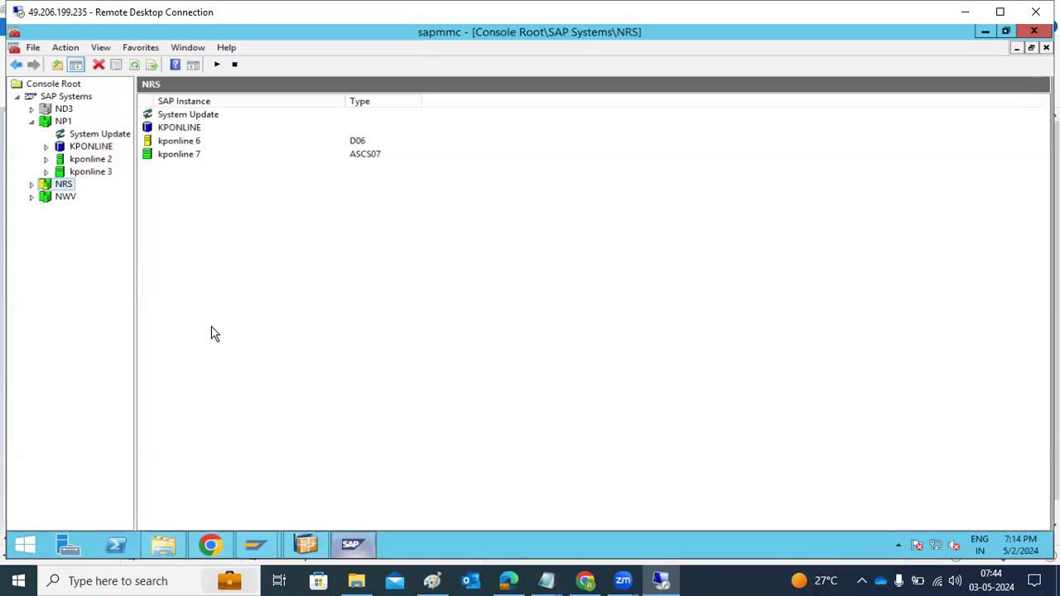
pyautogui.click(365, 539)
# Switch to Paint, draw a red arrow from the AAS box to the DB box, and underline the PAS and AAS labels in red
pyautogui.click(431, 580)
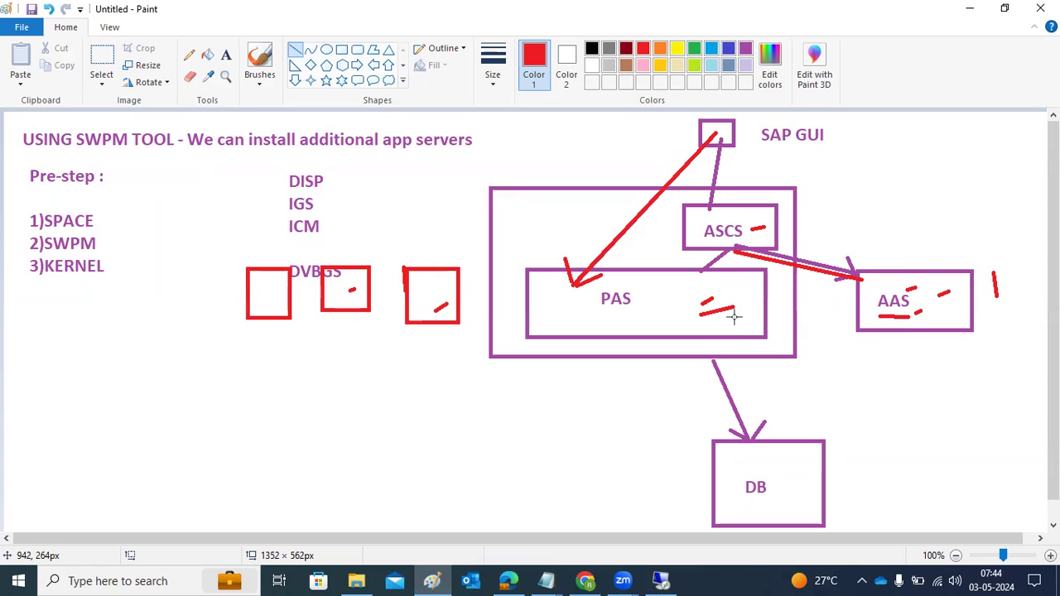
pyautogui.moveTo(924, 333)
pyautogui.mouseDown()
pyautogui.moveTo(776, 432)
pyautogui.moveTo(766, 448)
pyautogui.moveTo(774, 455)
pyautogui.moveTo(765, 447)
pyautogui.mouseUp()
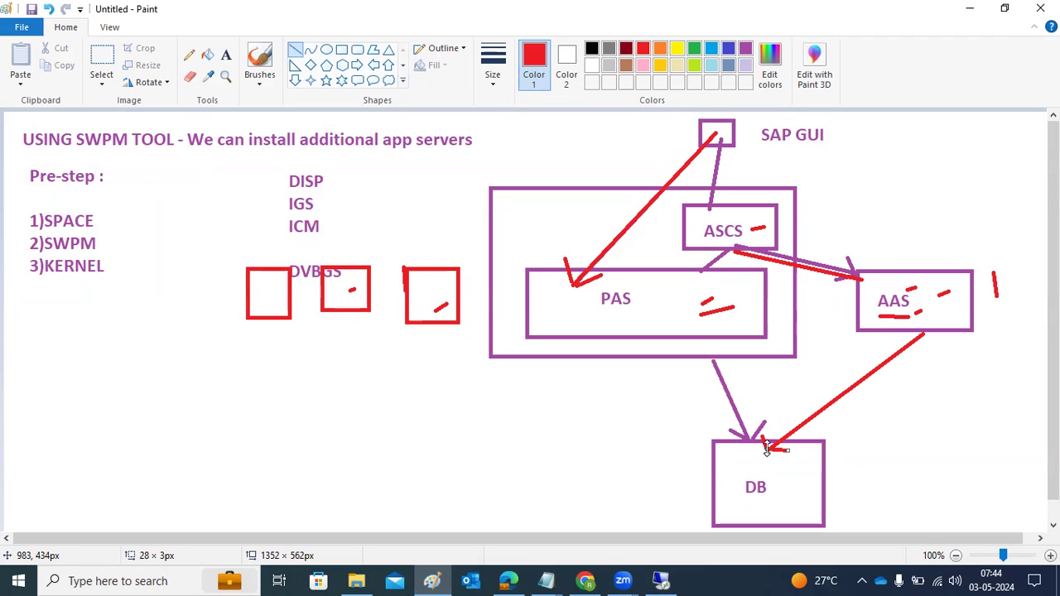
pyautogui.click(605, 310)
pyautogui.moveTo(608, 311); pyautogui.dragTo(627, 308)
pyautogui.moveTo(877, 317); pyautogui.dragTo(914, 310)
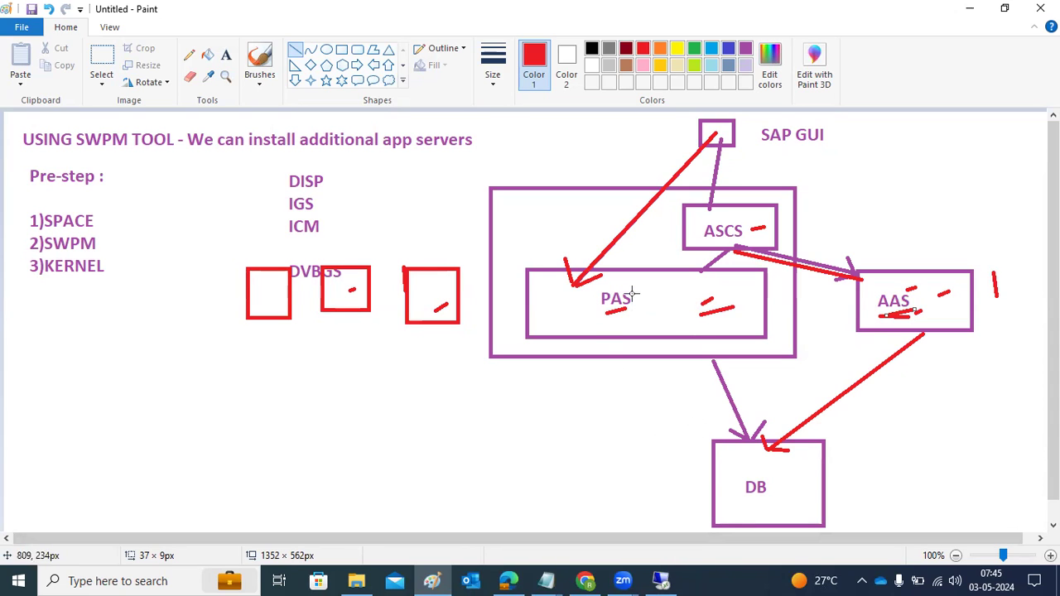
pyautogui.moveTo(618, 312); pyautogui.dragTo(646, 307)
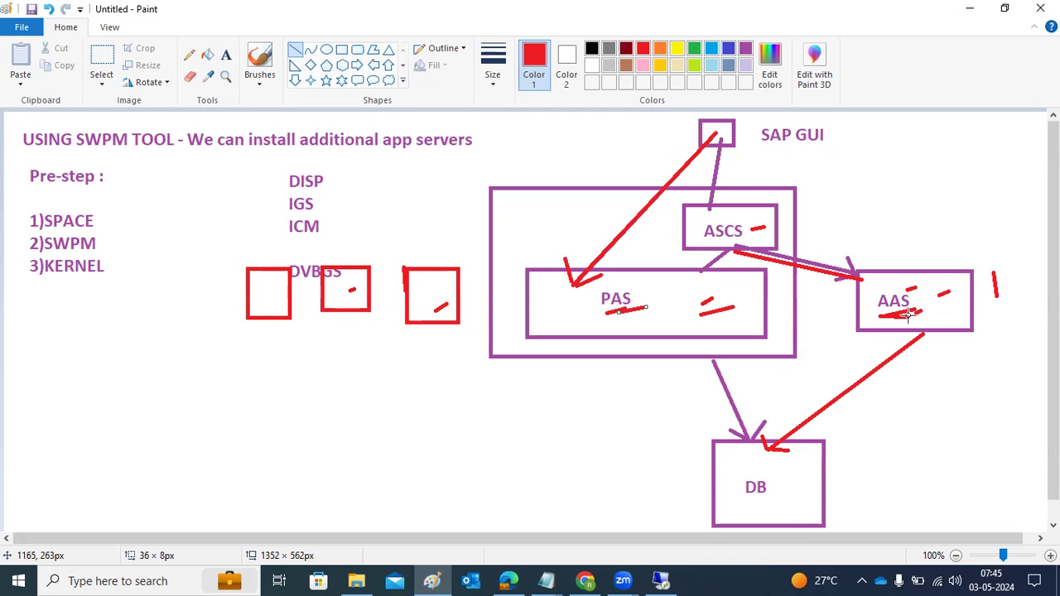
# Return to the Remote Desktop session, show the installation's task list, and highlight the Additional Application Server Instance heading
pyautogui.click(660, 581)
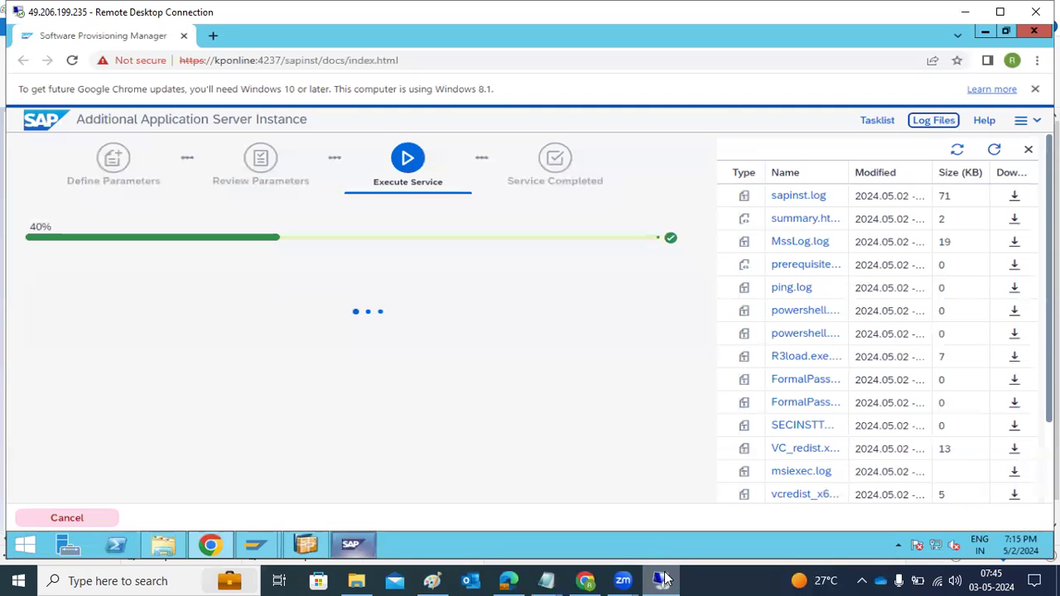
pyautogui.click(870, 123)
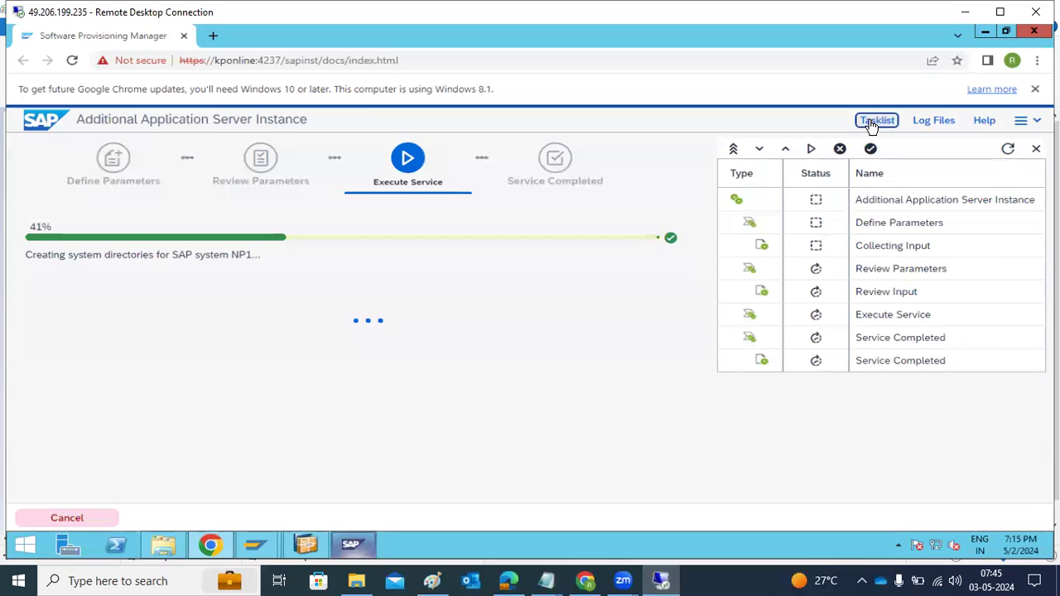
pyautogui.moveTo(122, 126); pyautogui.dragTo(323, 131)
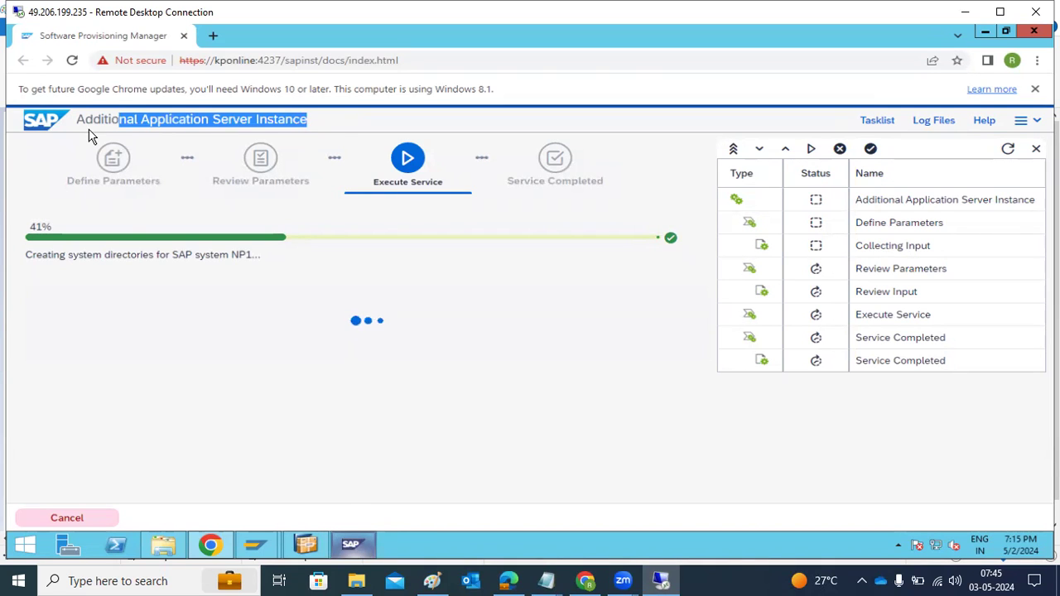
pyautogui.moveTo(77, 119); pyautogui.dragTo(323, 128)
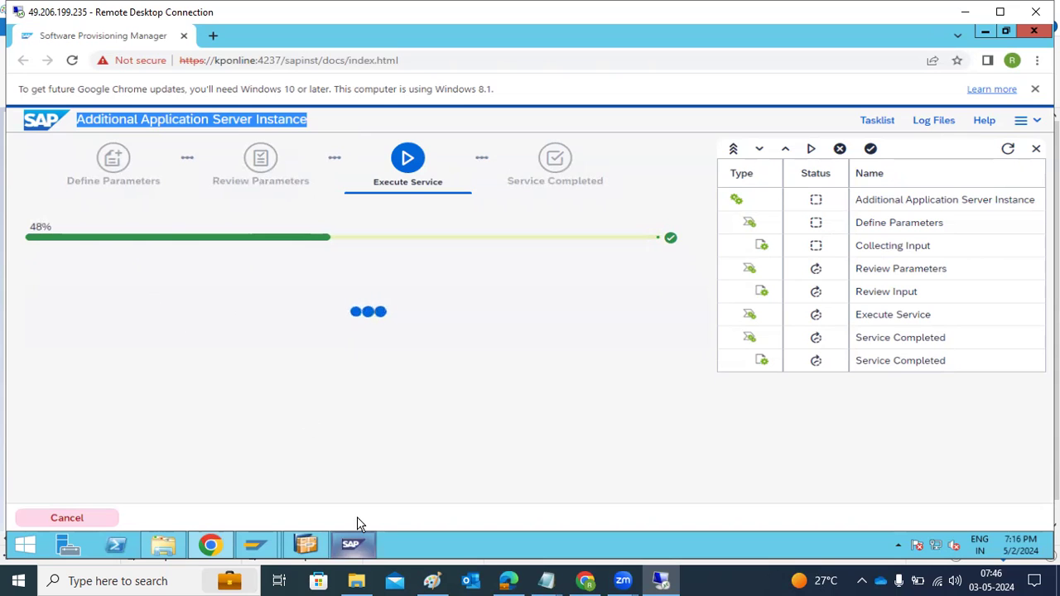
pyautogui.click(864, 123)
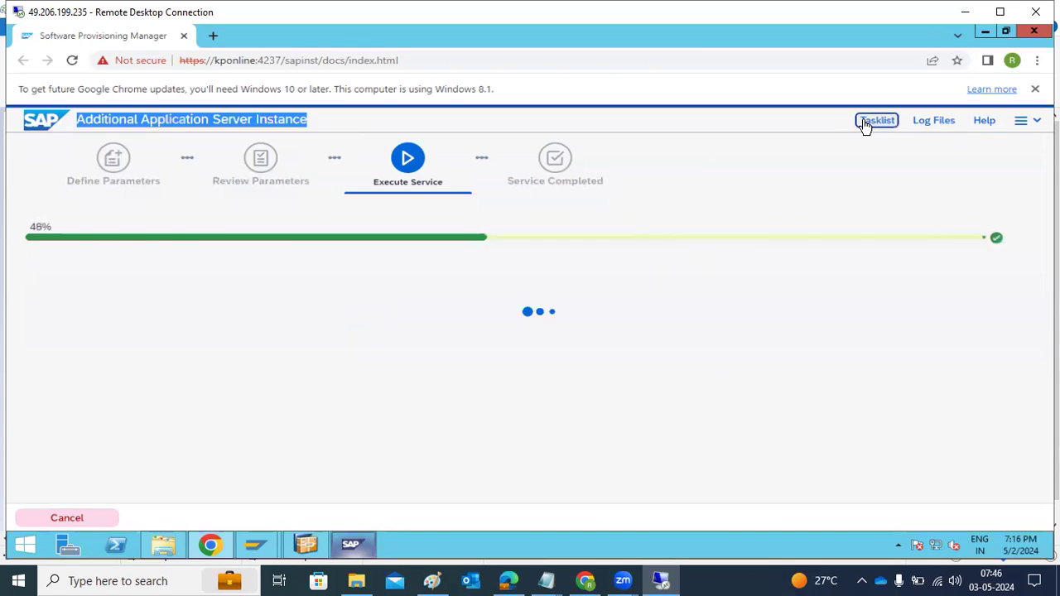
pyautogui.click(865, 123)
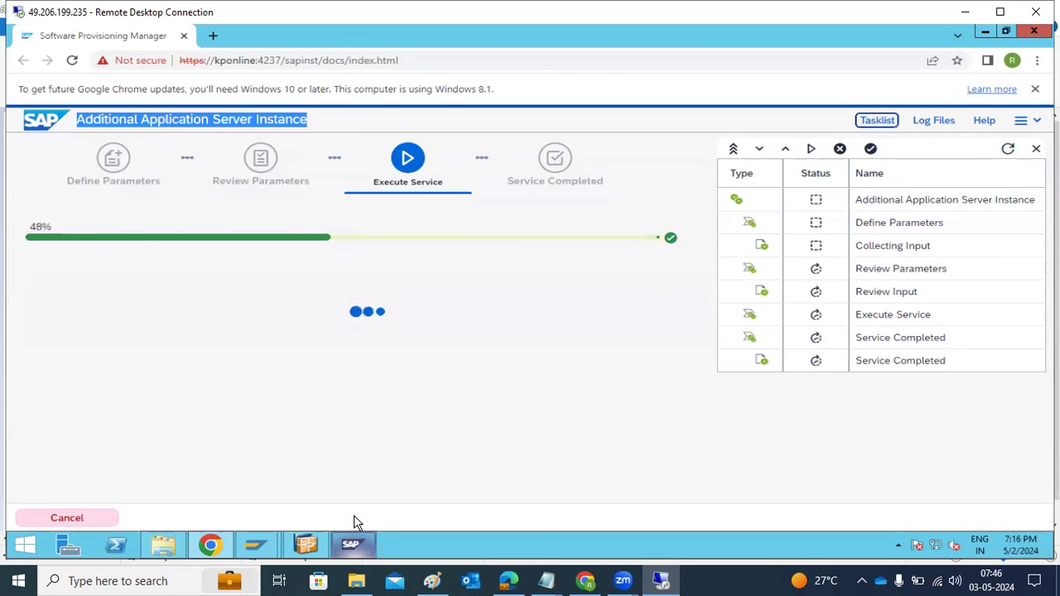
# Switch to SAP Management Console and examine NP1's kponline 3 and kponline 2 instances and their process lists
pyautogui.click(350, 545)
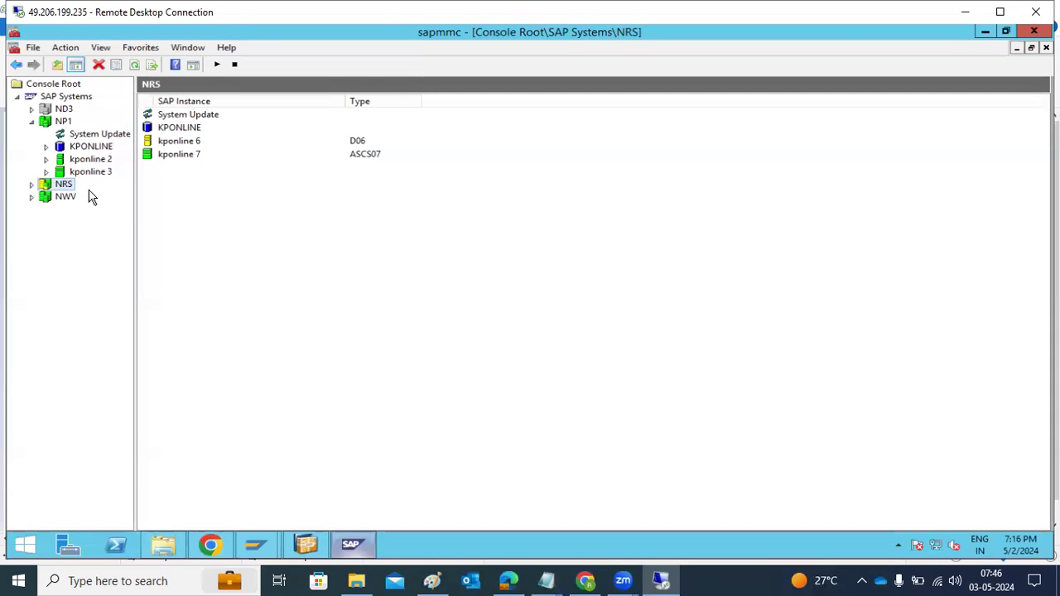
pyautogui.click(46, 171)
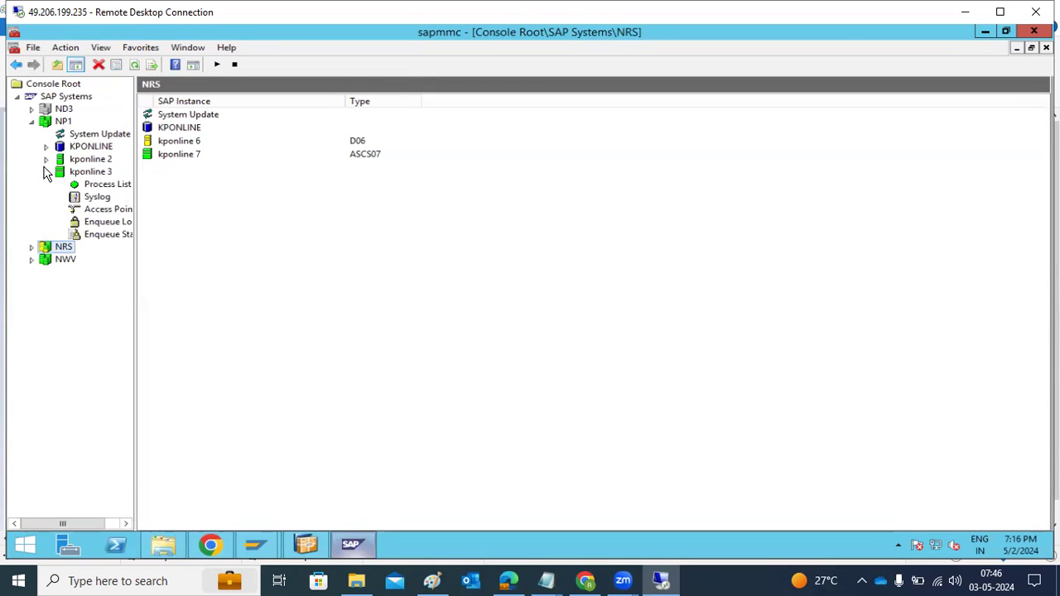
pyautogui.click(46, 171)
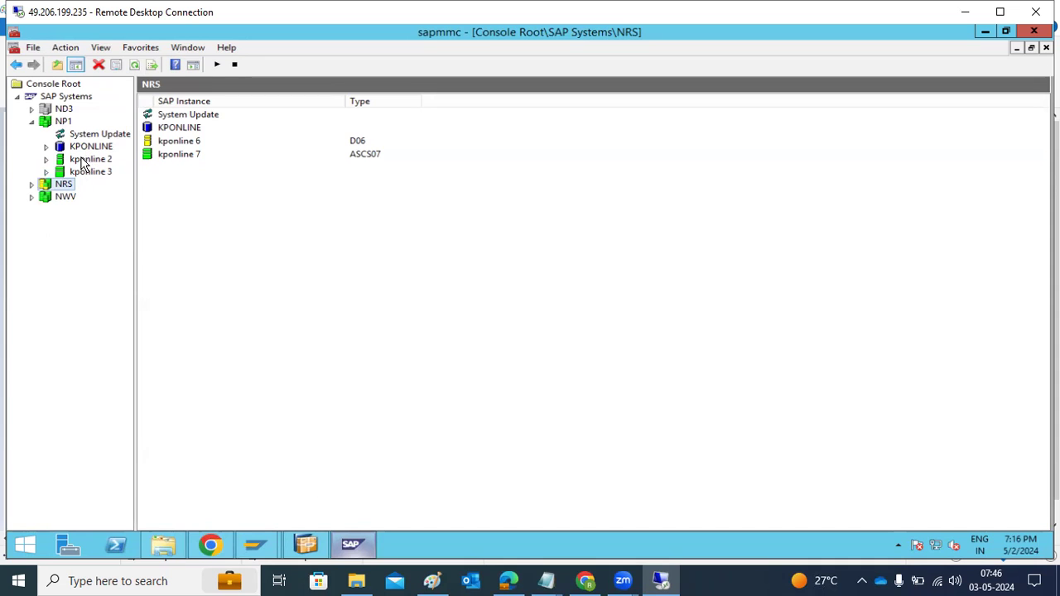
pyautogui.click(79, 160)
pyautogui.click(75, 172)
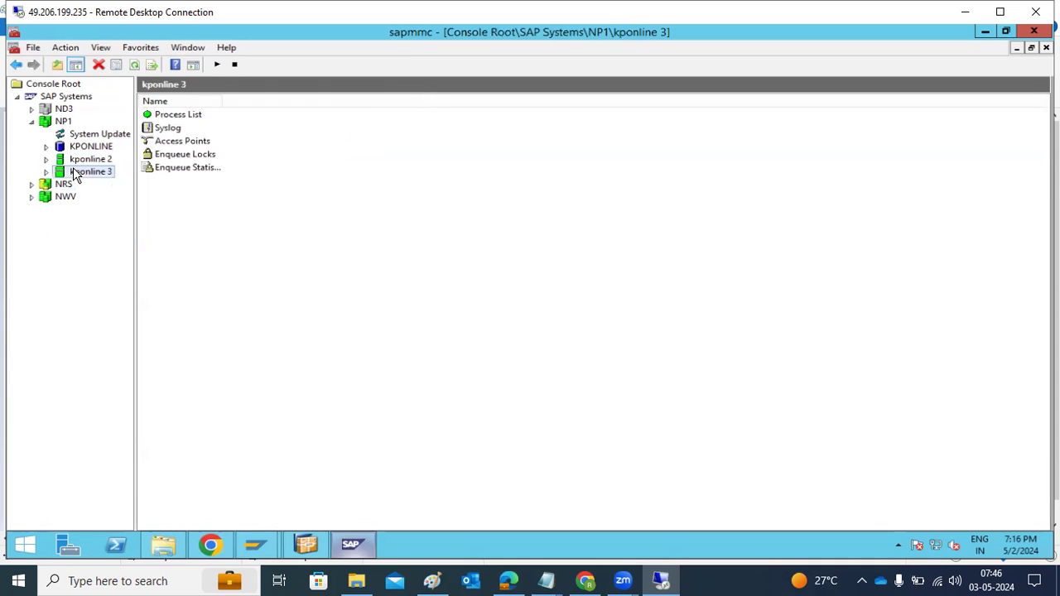
pyautogui.doubleClick(76, 172)
pyautogui.click(80, 186)
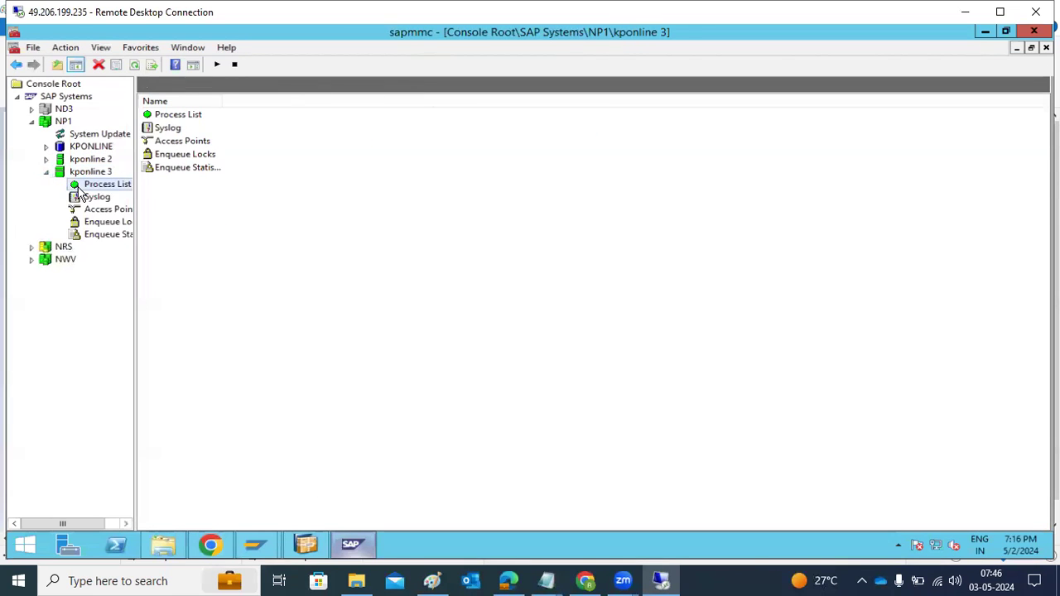
pyautogui.click(46, 159)
pyautogui.click(108, 172)
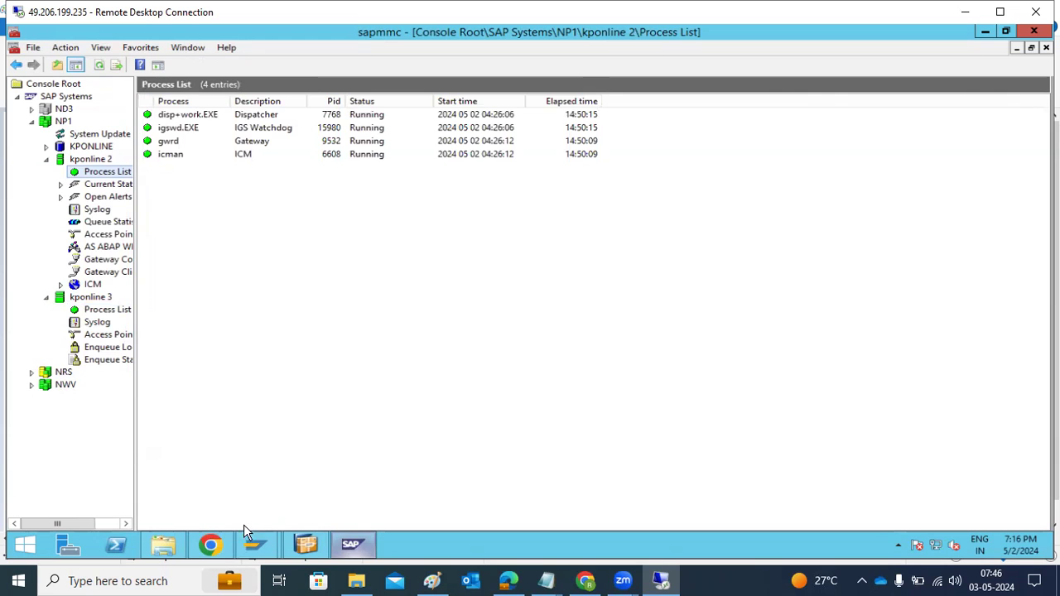
# Return to Software Provisioning Manager, refresh the task list, and examine the current installation status message
pyautogui.click(211, 544)
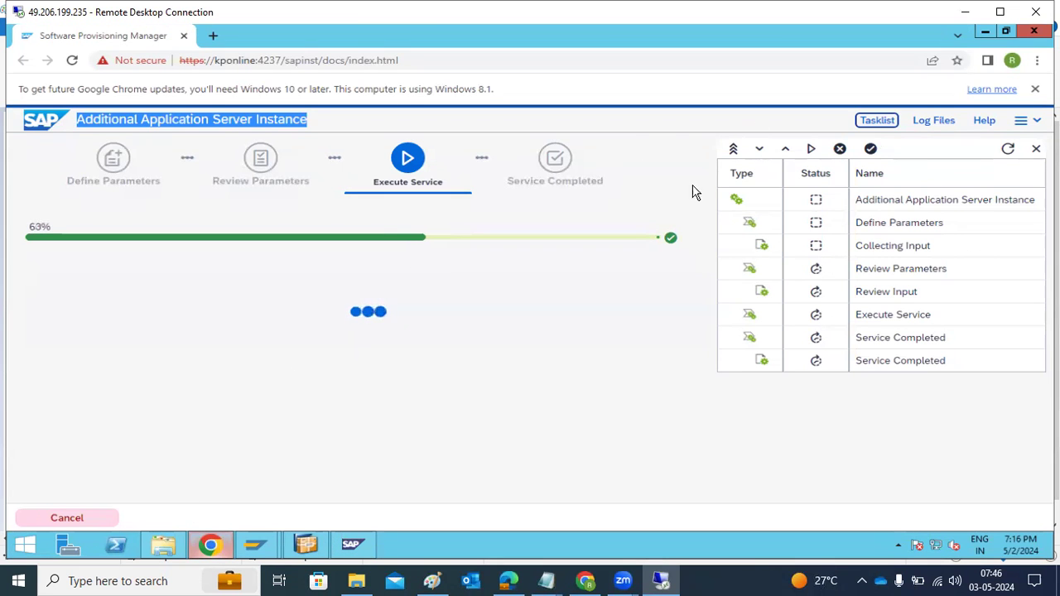
pyautogui.click(1008, 152)
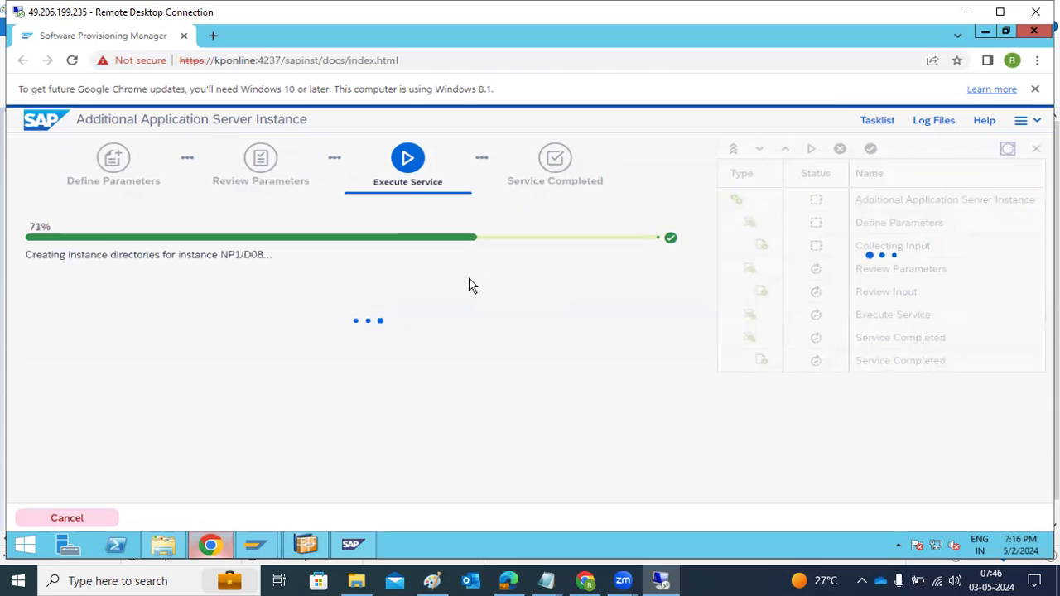
pyautogui.moveTo(87, 252); pyautogui.dragTo(263, 255)
pyautogui.click(231, 258)
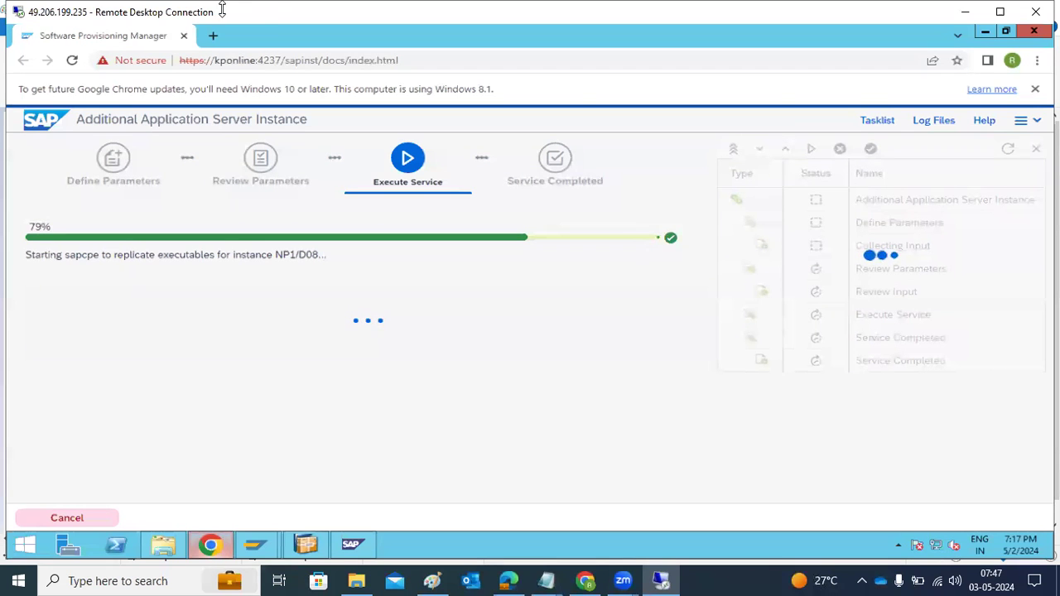
# Open sapinst.log from the installation's log files, highlight its latest sapcpe output and user-switch entries, and briefly check SAP Management Console
pyautogui.click(865, 122)
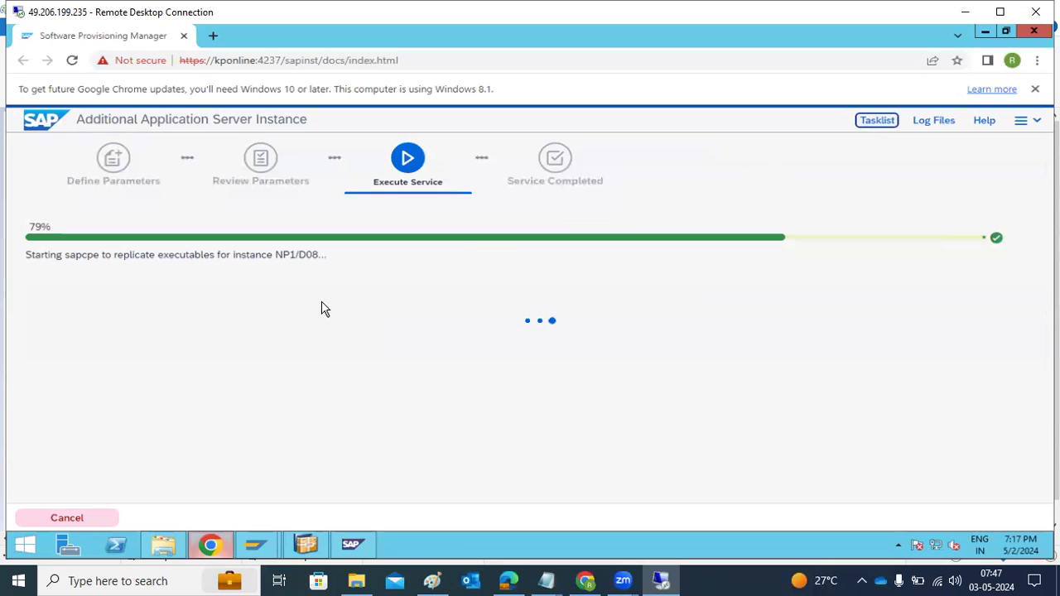
pyautogui.click(934, 126)
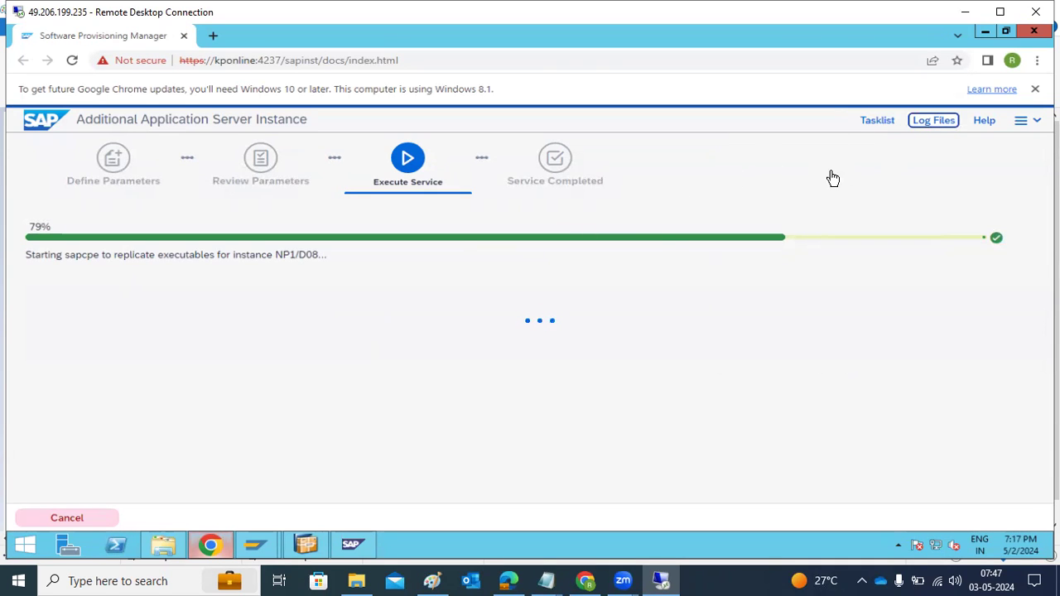
pyautogui.doubleClick(786, 203)
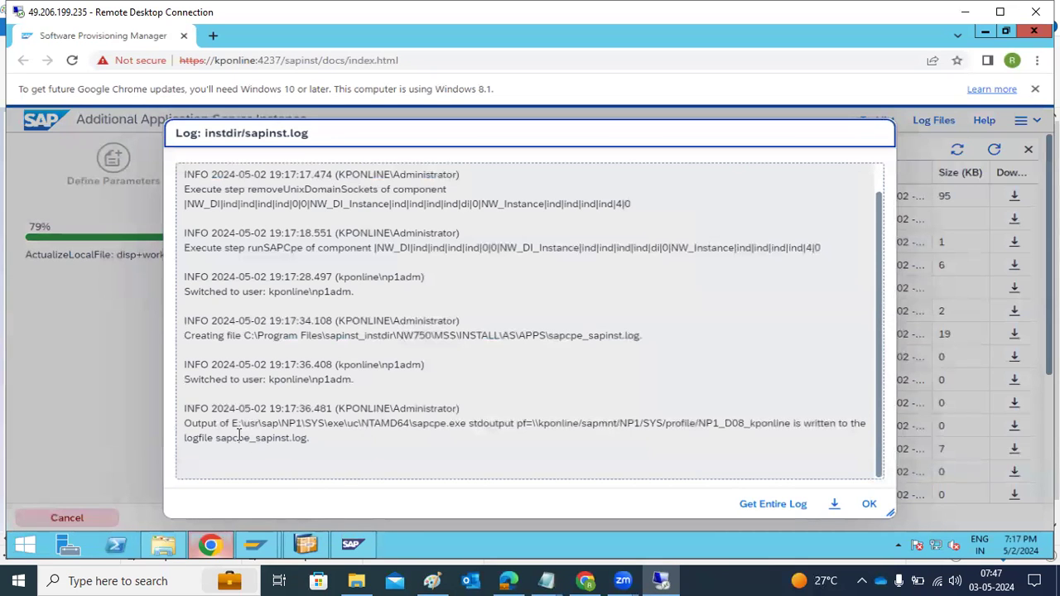
pyautogui.tripleClick(409, 448)
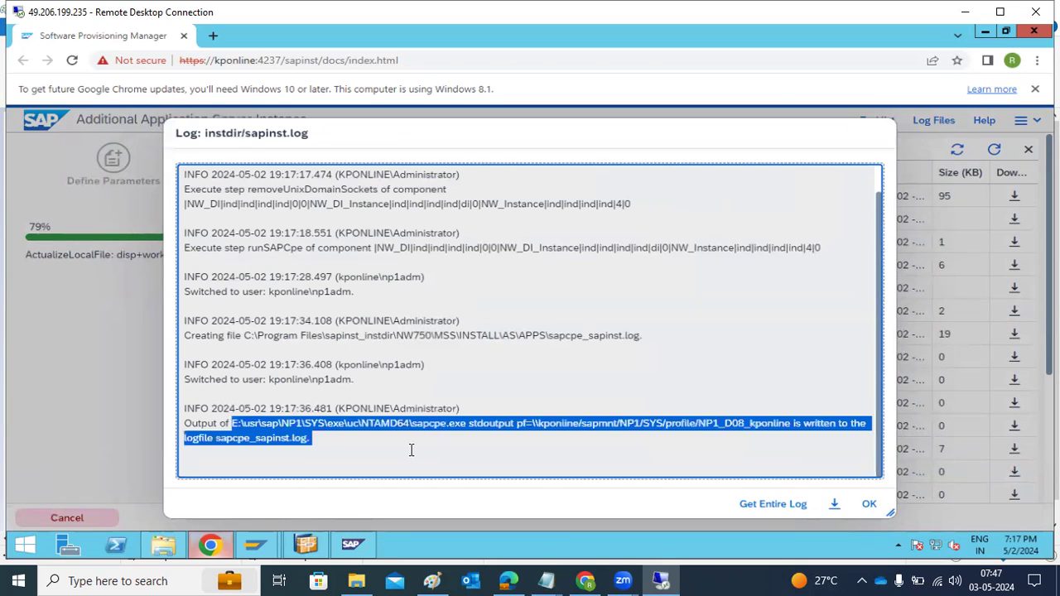
pyautogui.moveTo(342, 380); pyautogui.dragTo(318, 379)
pyautogui.click(356, 547)
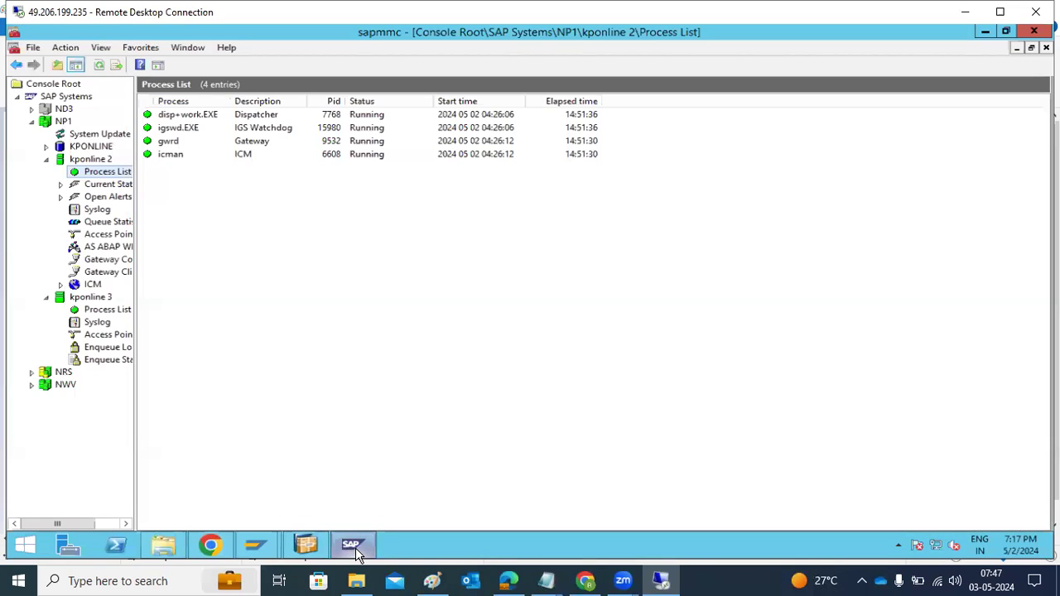
pyautogui.click(356, 548)
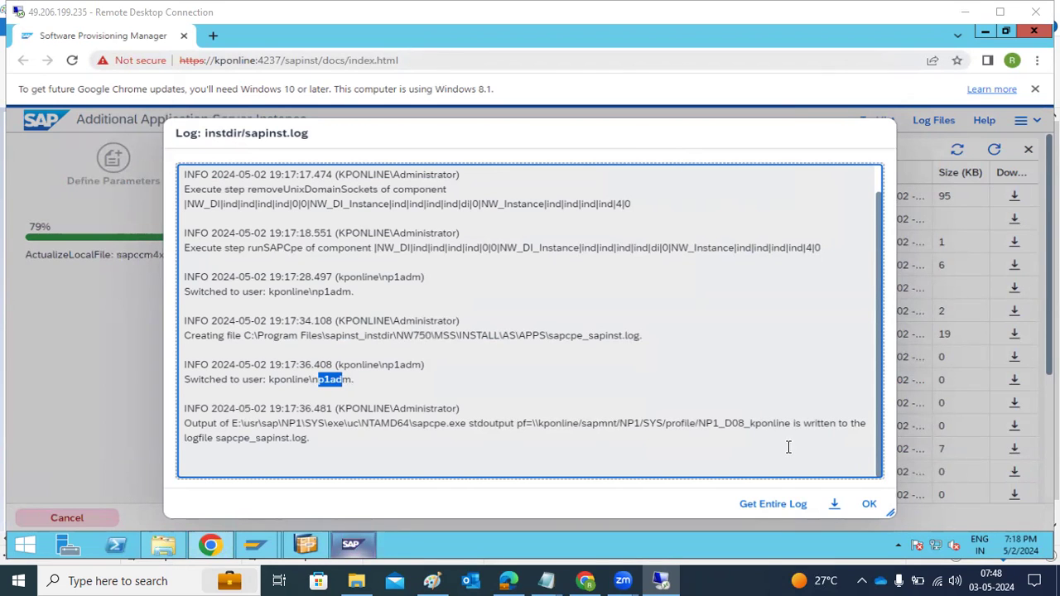
# Close the sapinst.log view and switch to the Paint diagram to mark the DB and ASCS boxes with short red lines
pyautogui.click(866, 503)
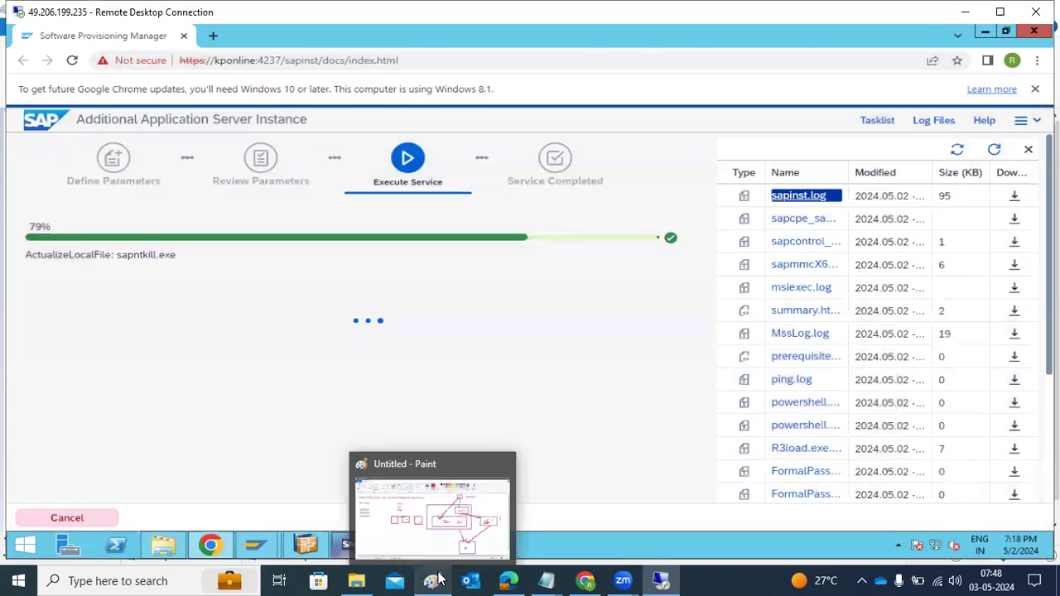
pyautogui.click(437, 579)
pyautogui.moveTo(745, 475); pyautogui.dragTo(777, 469)
pyautogui.moveTo(745, 212); pyautogui.dragTo(759, 203)
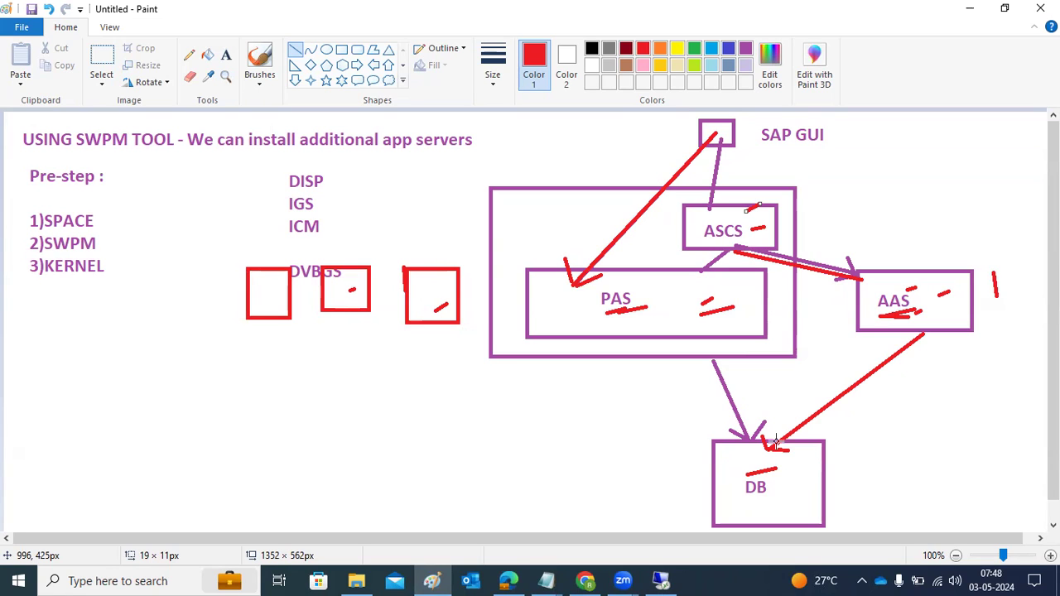
# Briefly check the installation progress, and in Paint trace the SAP GUI to ASCS connection in red and mark the PAS and AAS boxes
pyautogui.click(660, 578)
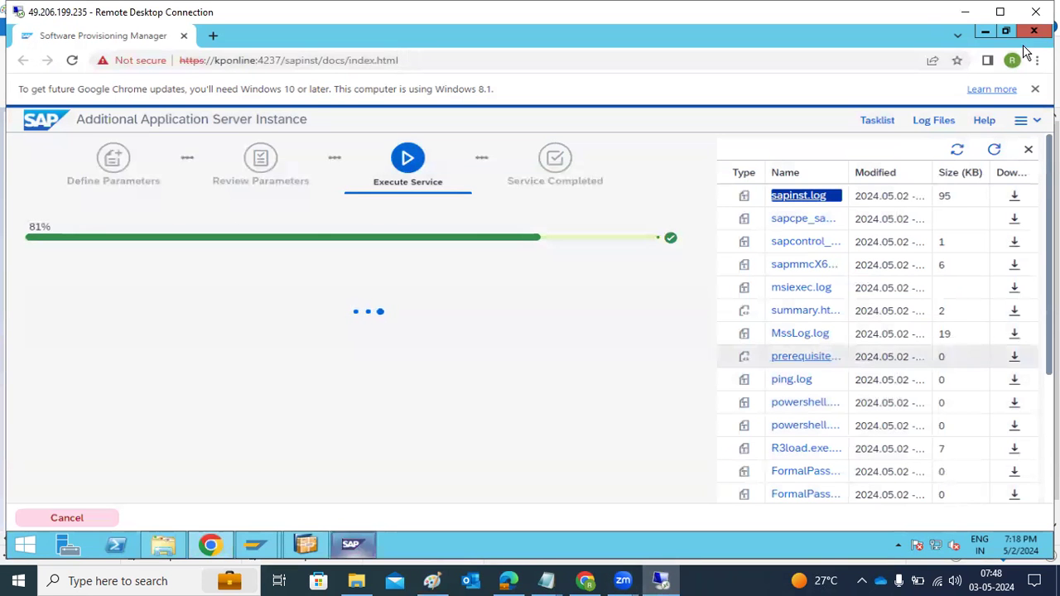
pyautogui.click(964, 11)
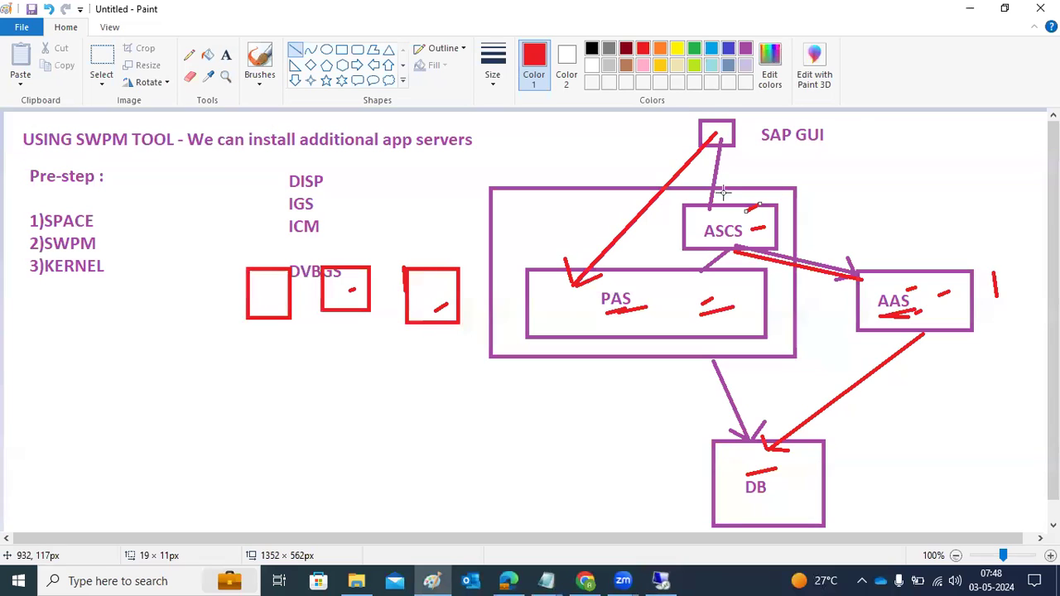
pyautogui.moveTo(718, 141); pyautogui.dragTo(708, 209)
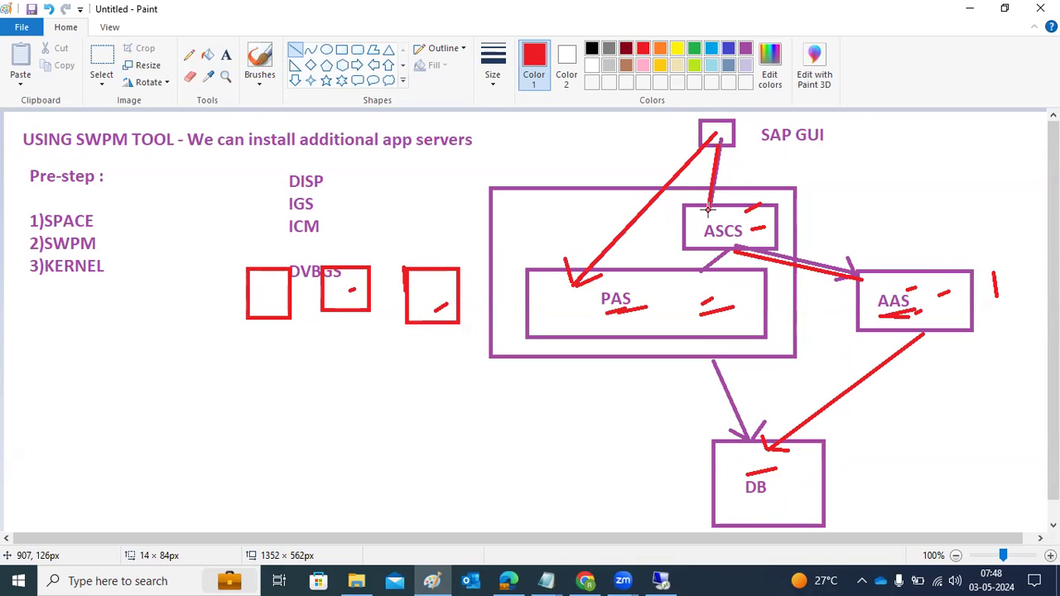
pyautogui.moveTo(695, 283); pyautogui.dragTo(709, 284)
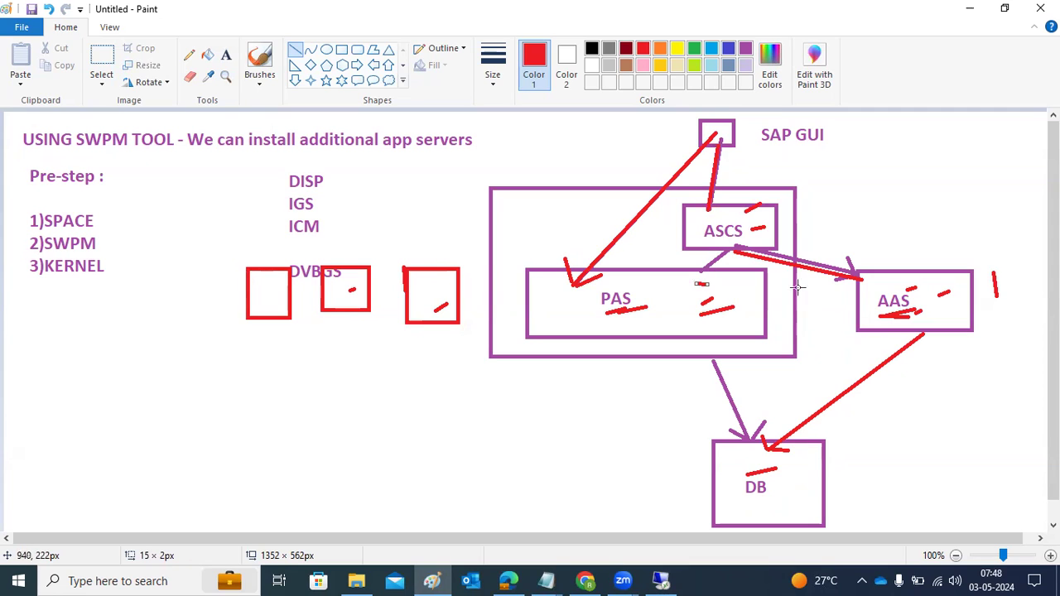
pyautogui.moveTo(884, 301); pyautogui.dragTo(885, 298)
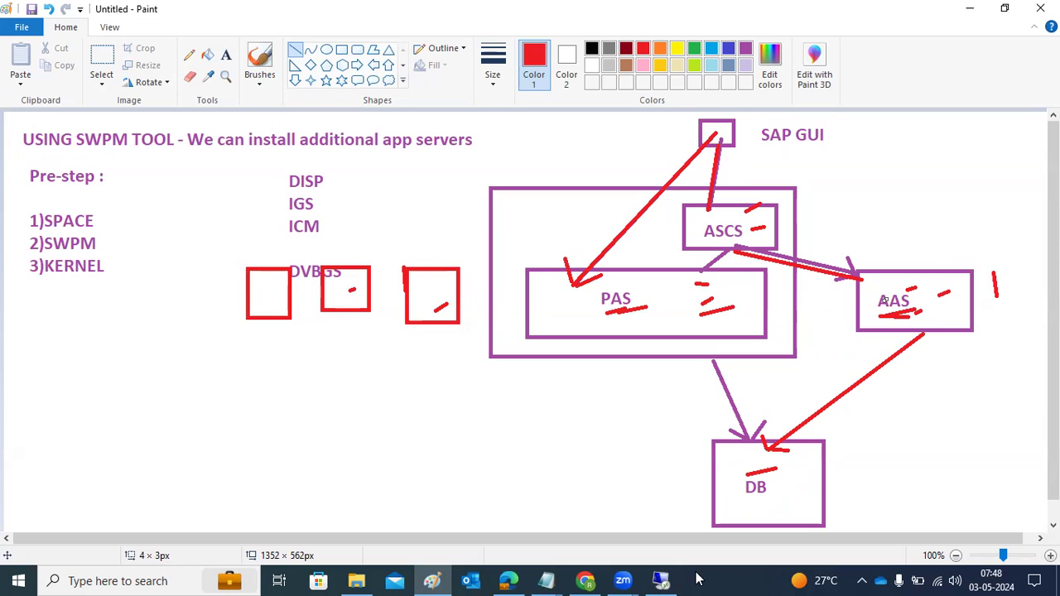
# Return to the Remote Desktop session and restart SAP Management Console, discarding its console settings
pyautogui.click(660, 581)
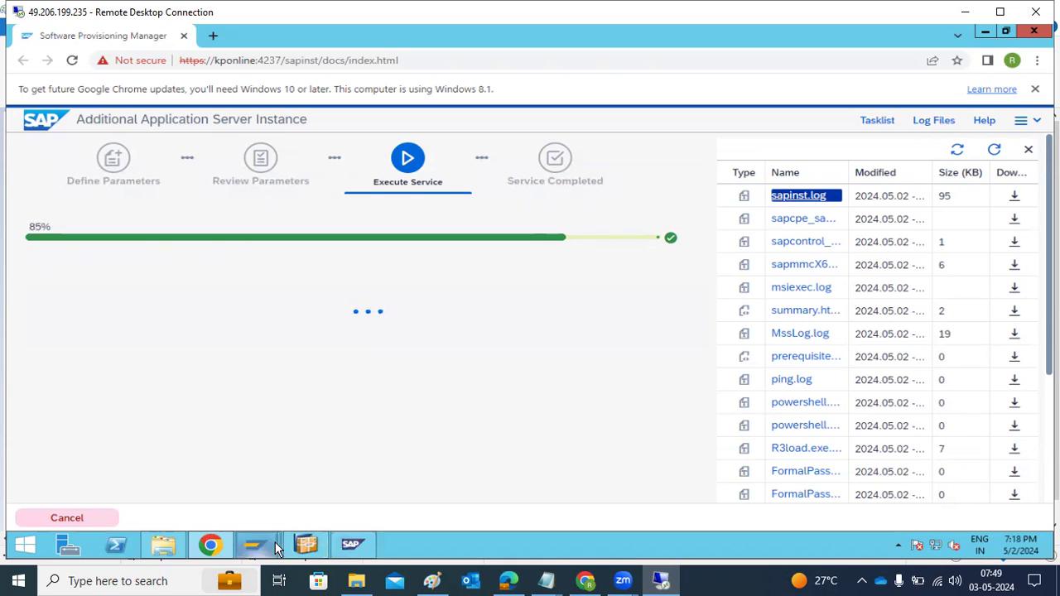
pyautogui.click(345, 548)
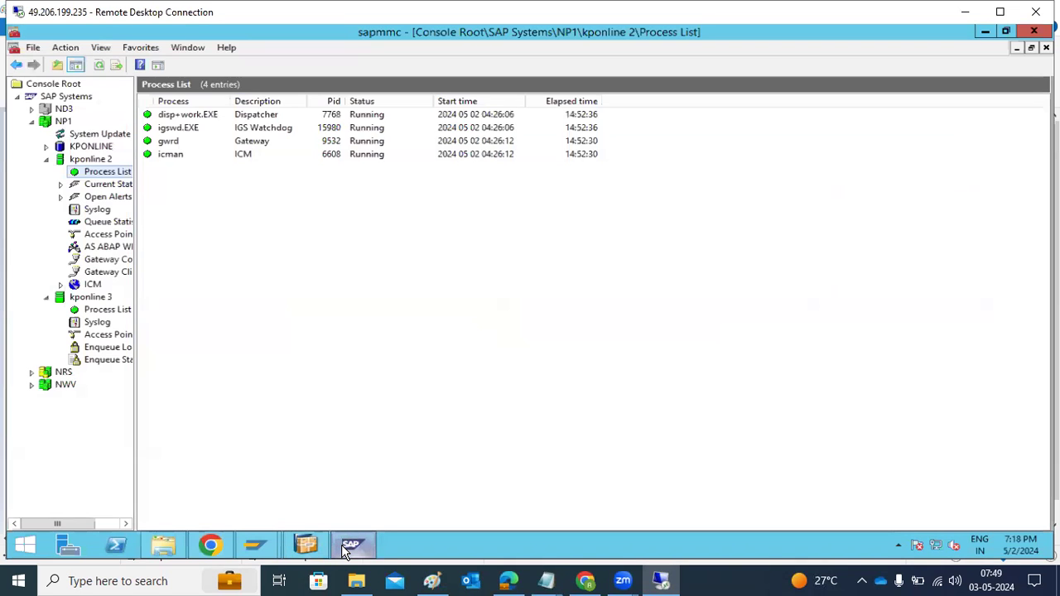
pyautogui.click(46, 160)
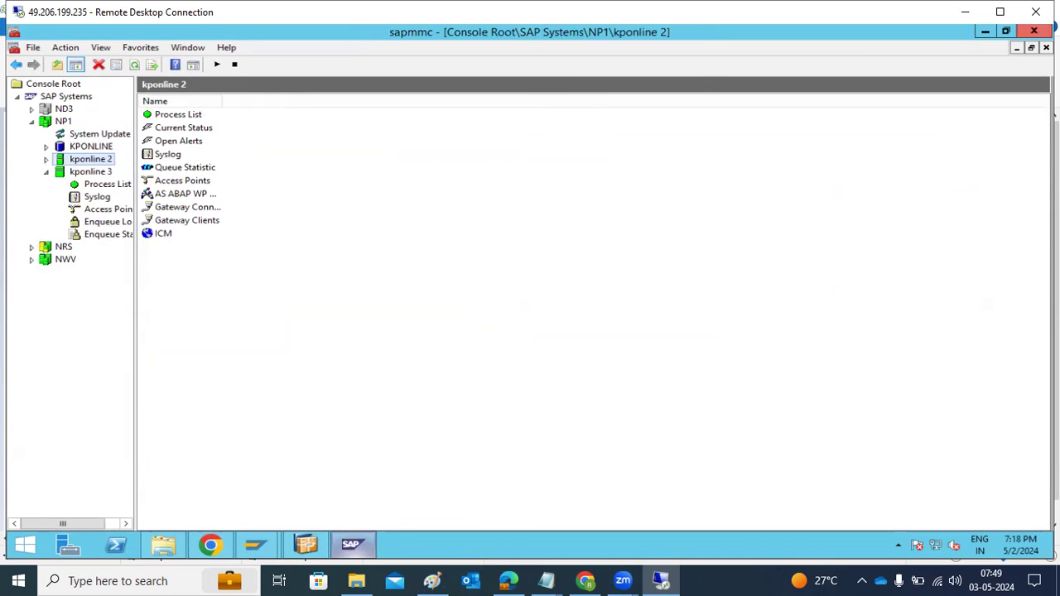
pyautogui.click(1033, 31)
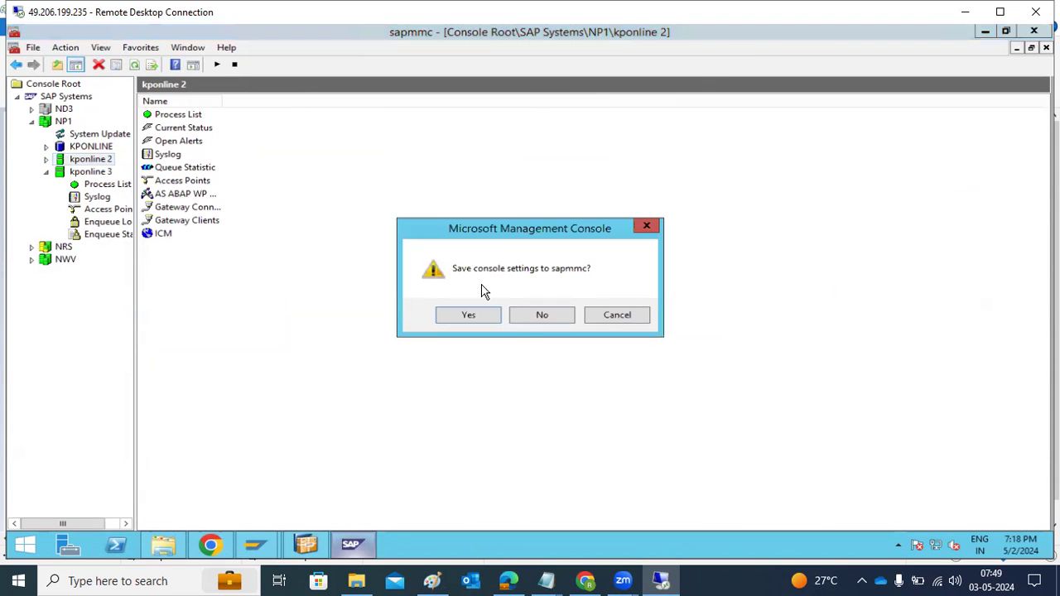
pyautogui.click(541, 315)
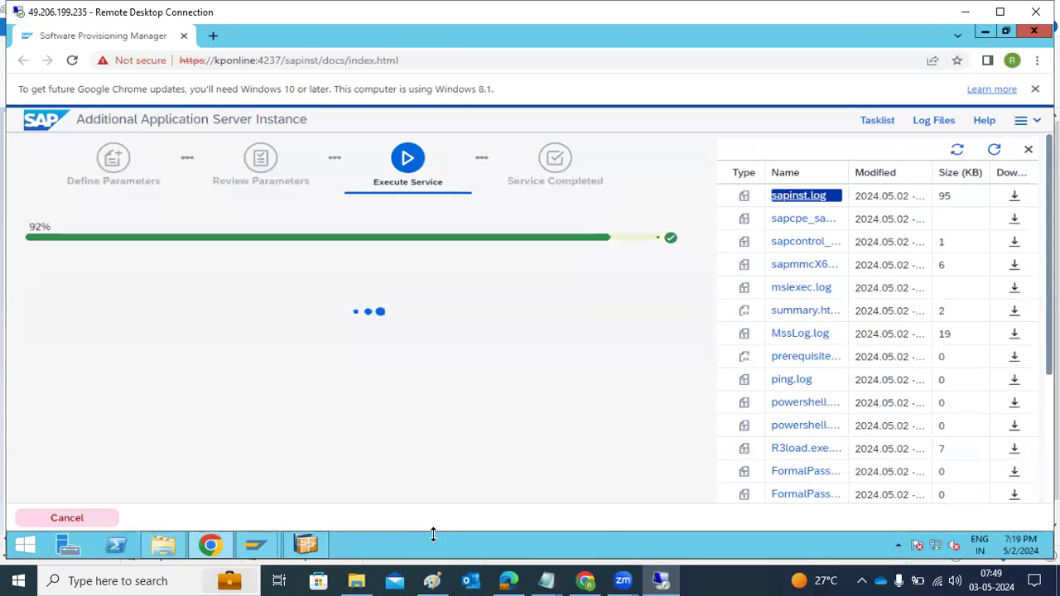
pyautogui.rightClick(434, 537)
pyautogui.click(461, 481)
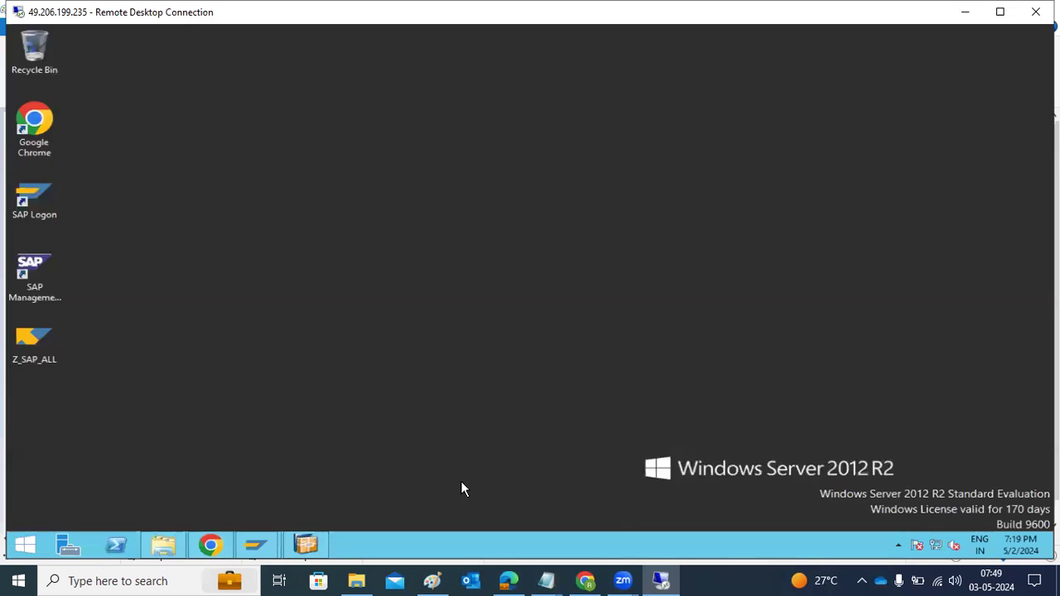
pyautogui.doubleClick(37, 264)
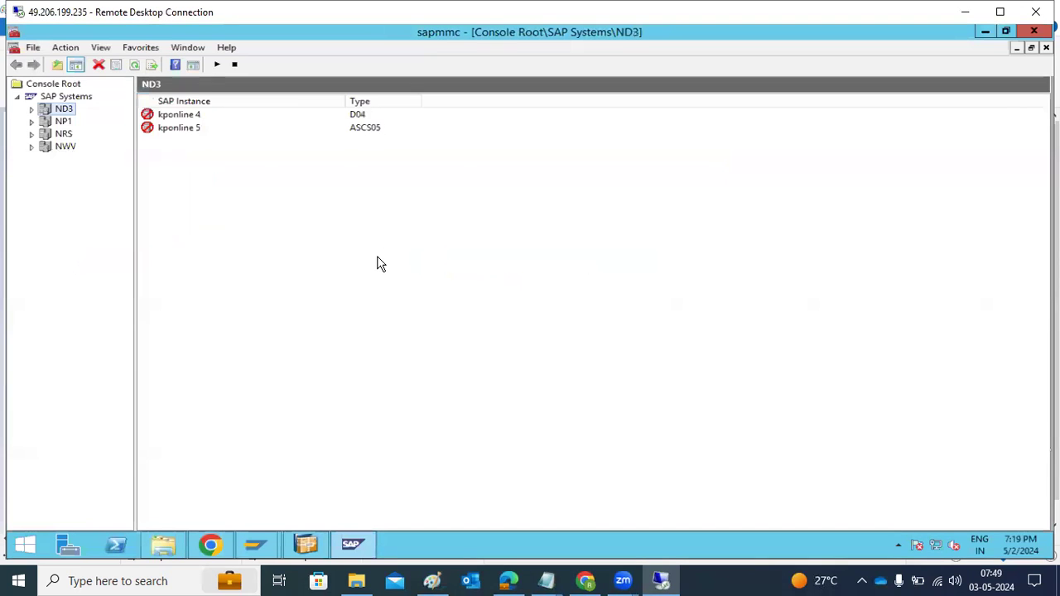
# Expand the ND3, NRS and NP1 systems in SAP Management Console and examine NP1's kponline 8 instance
pyautogui.click(32, 108)
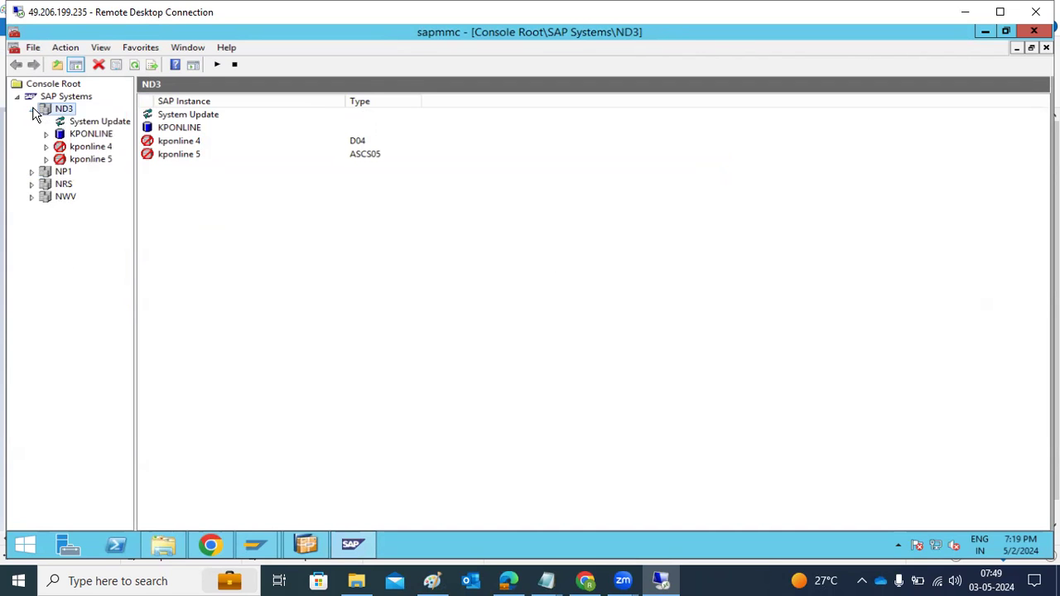
pyautogui.click(47, 148)
pyautogui.click(47, 149)
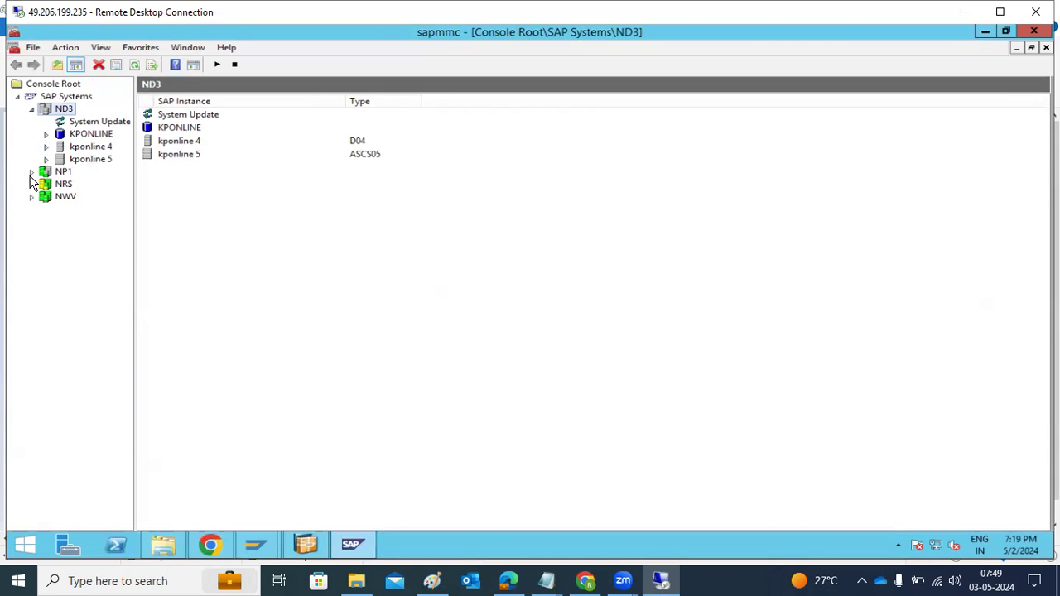
pyautogui.click(31, 184)
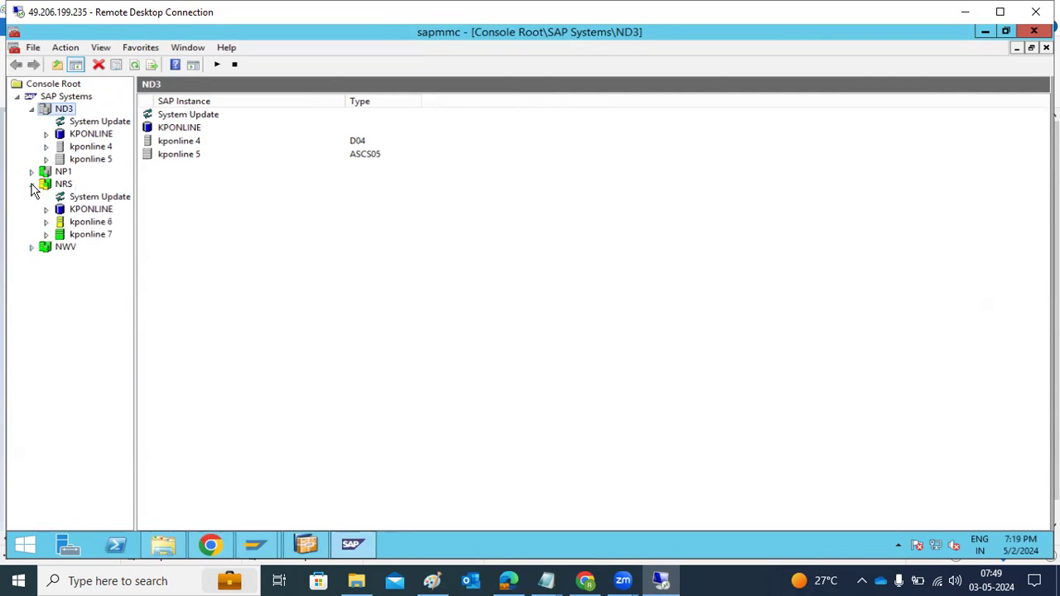
pyautogui.click(32, 173)
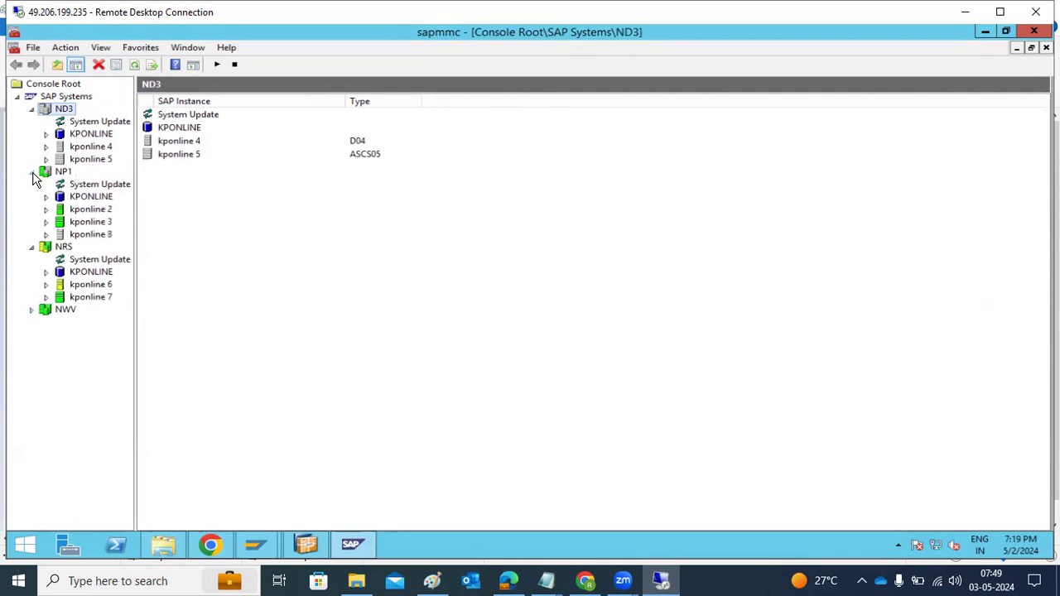
pyautogui.click(98, 236)
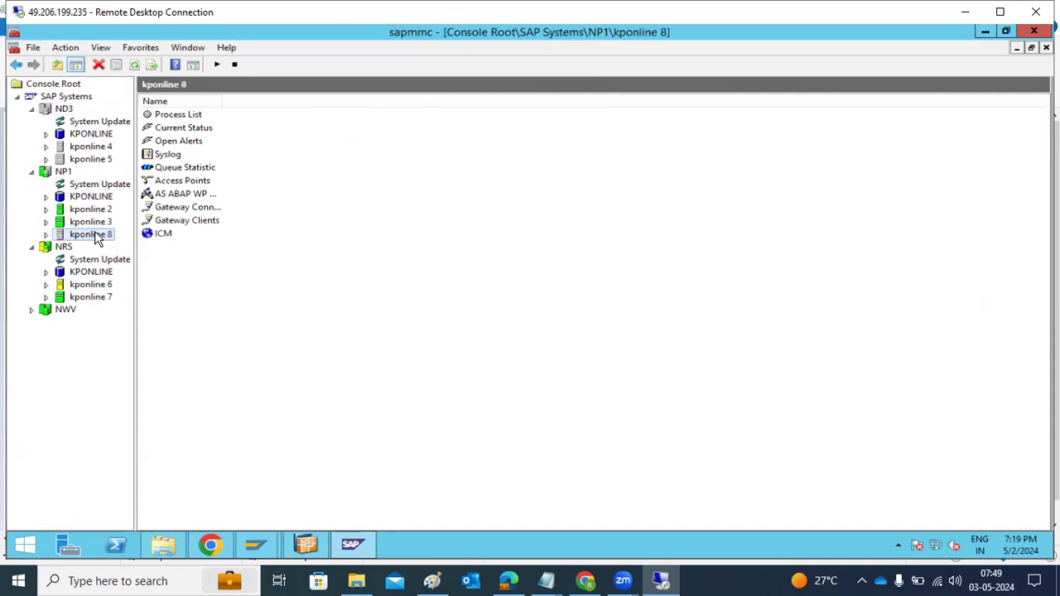
pyautogui.click(210, 545)
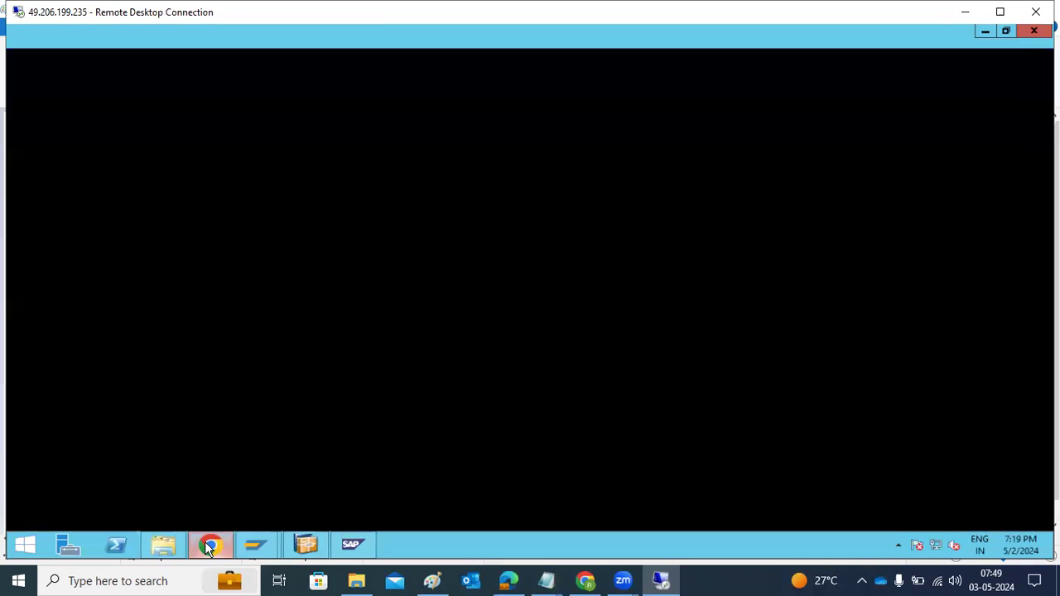
pyautogui.click(210, 547)
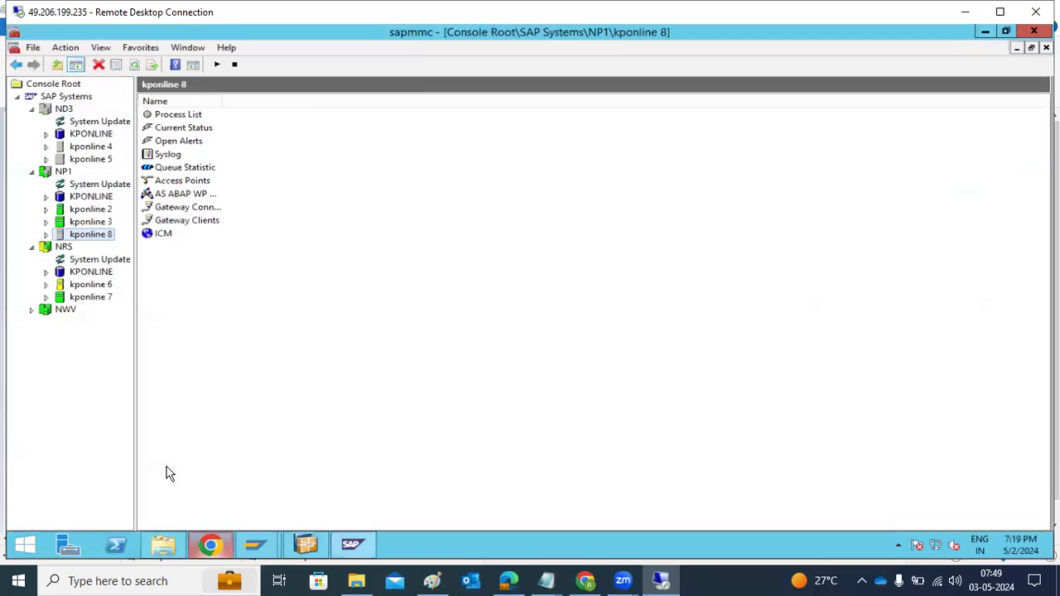
pyautogui.click(46, 234)
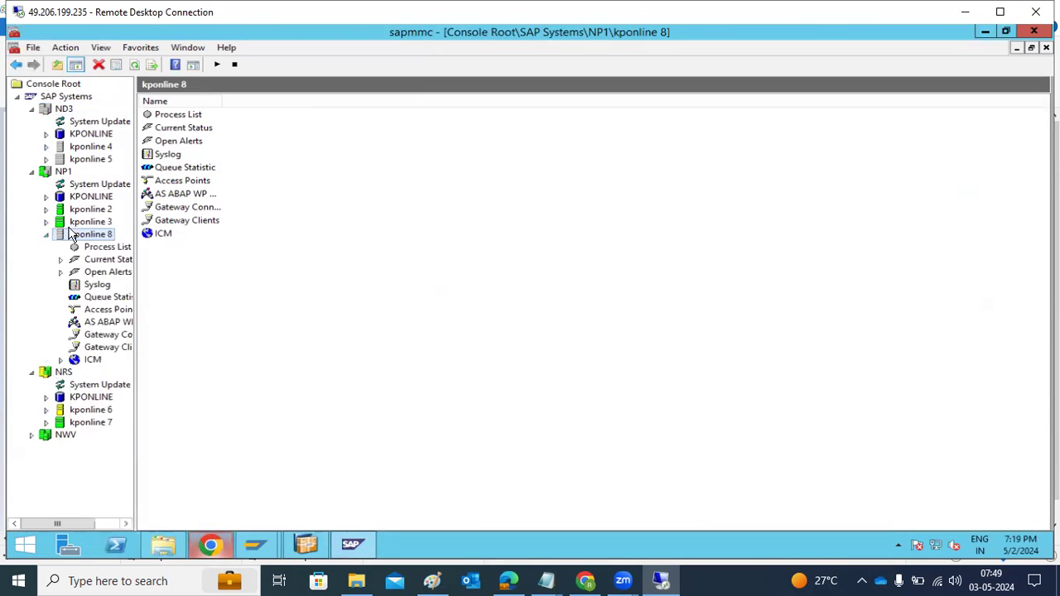
# Try to stop all NRS instances with a hard shutdown and a 300-second wait timeout, entering the OS user's password
pyautogui.rightClick(53, 375)
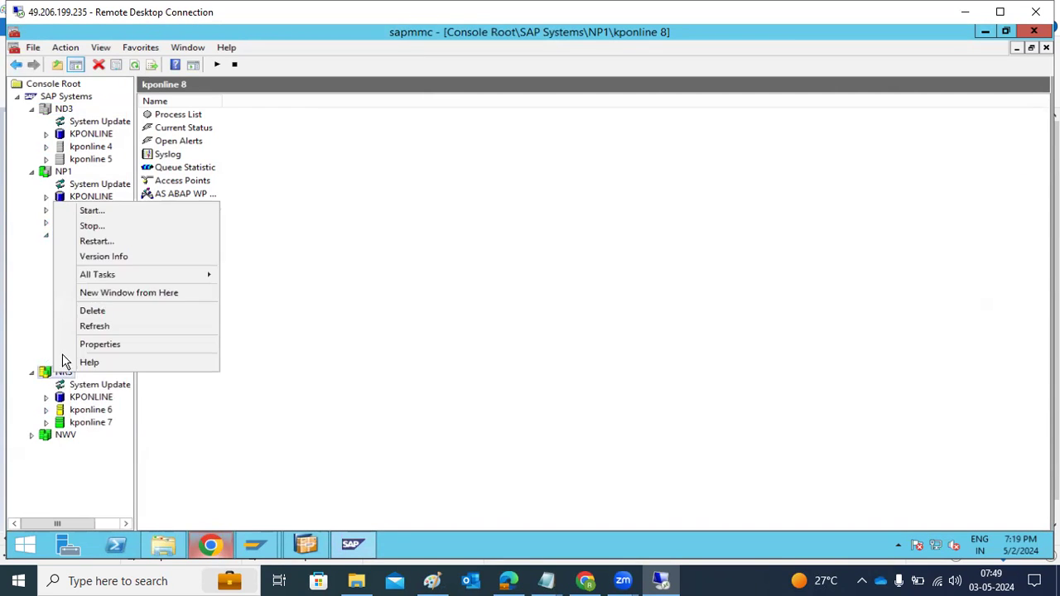
pyautogui.click(92, 226)
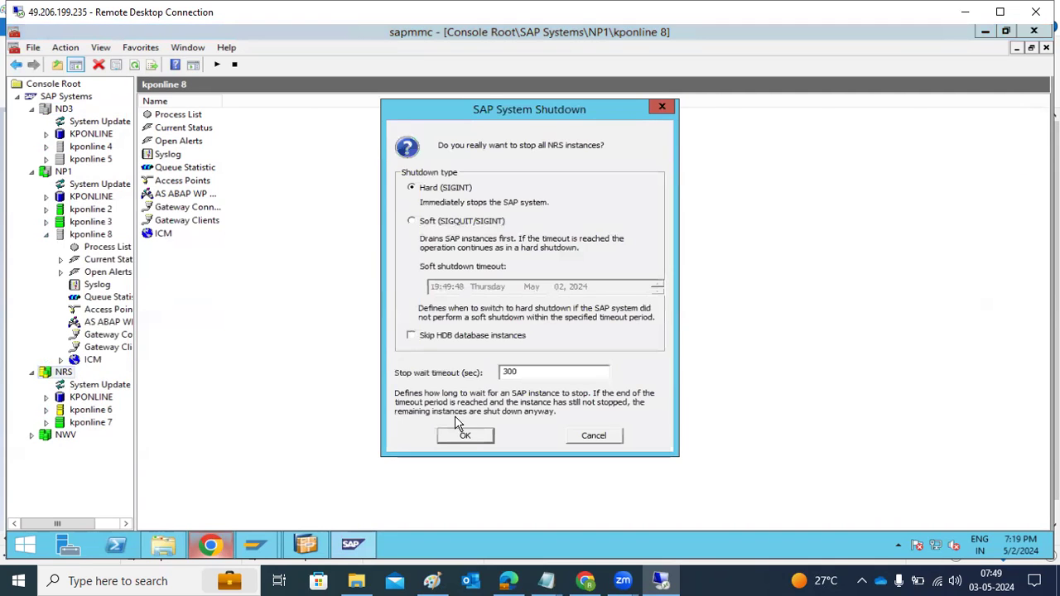
pyautogui.click(465, 439)
pyautogui.click(490, 300)
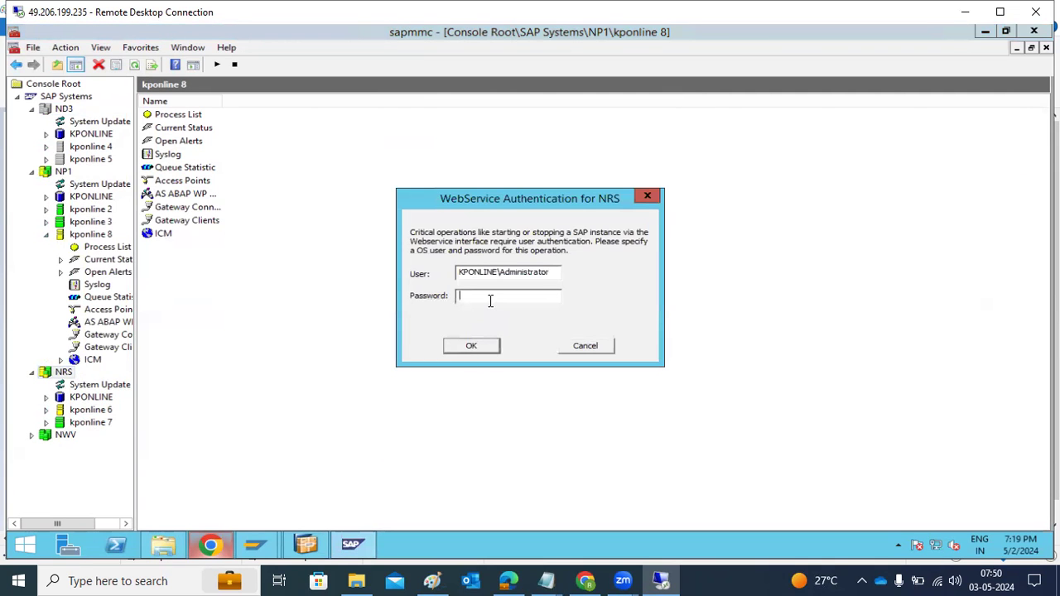
pyautogui.write('**********')
pyautogui.press('Return')
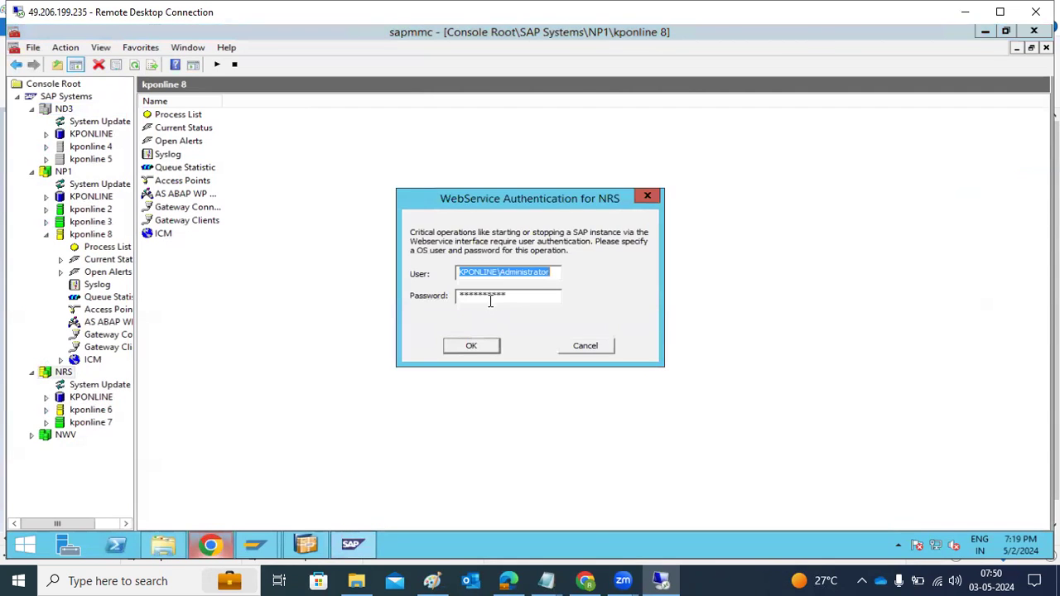
pyautogui.click(528, 298)
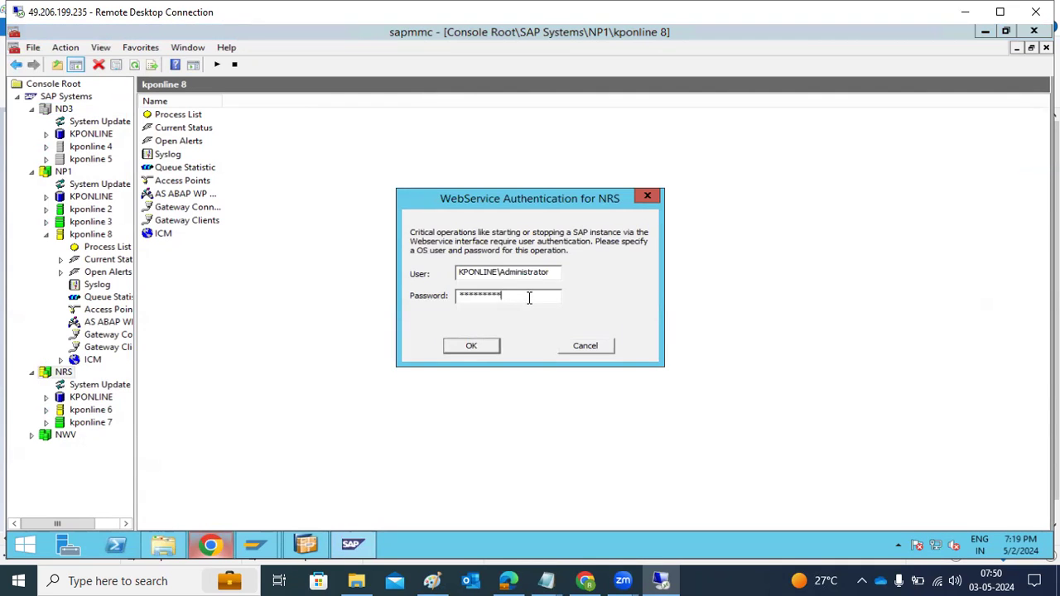
pyautogui.press('Return')
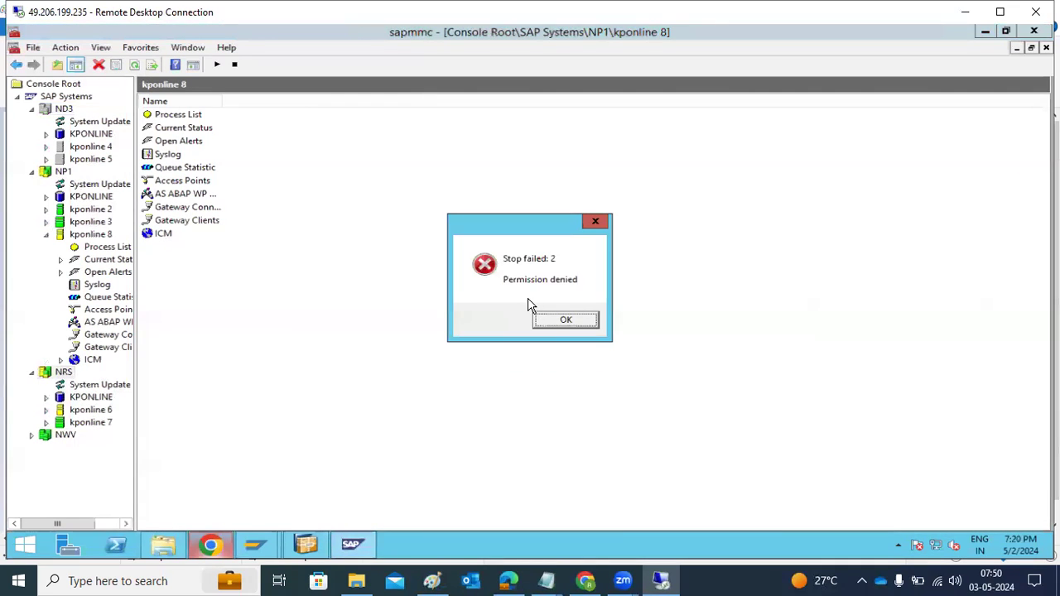
pyautogui.click(560, 323)
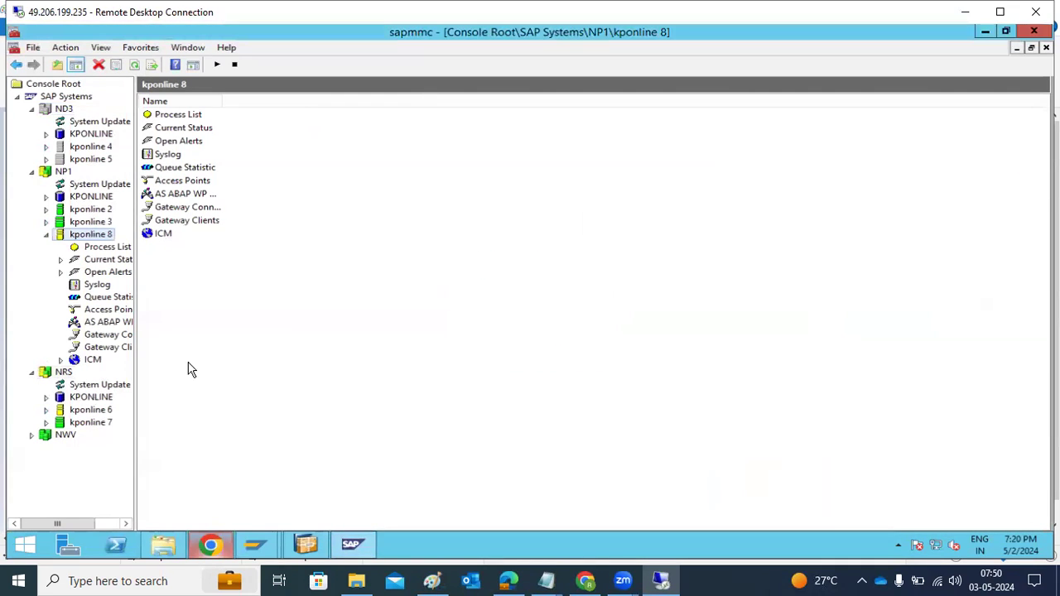
# Open and refresh kponline 8's process list under NP1 and examine the disp+work.EXE dispatcher status
pyautogui.click(82, 250)
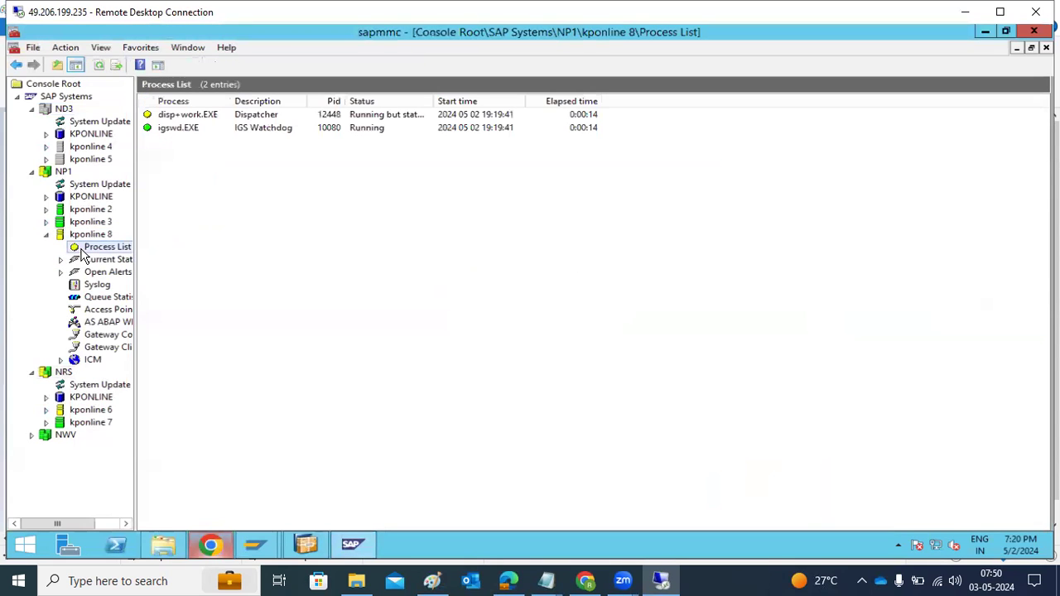
pyautogui.click(101, 66)
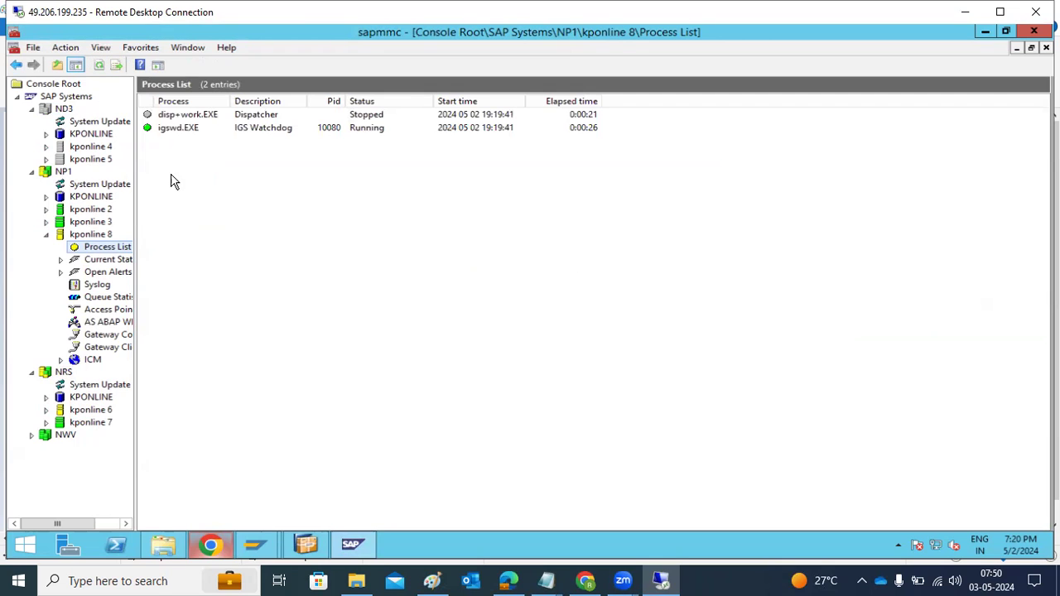
pyautogui.click(187, 119)
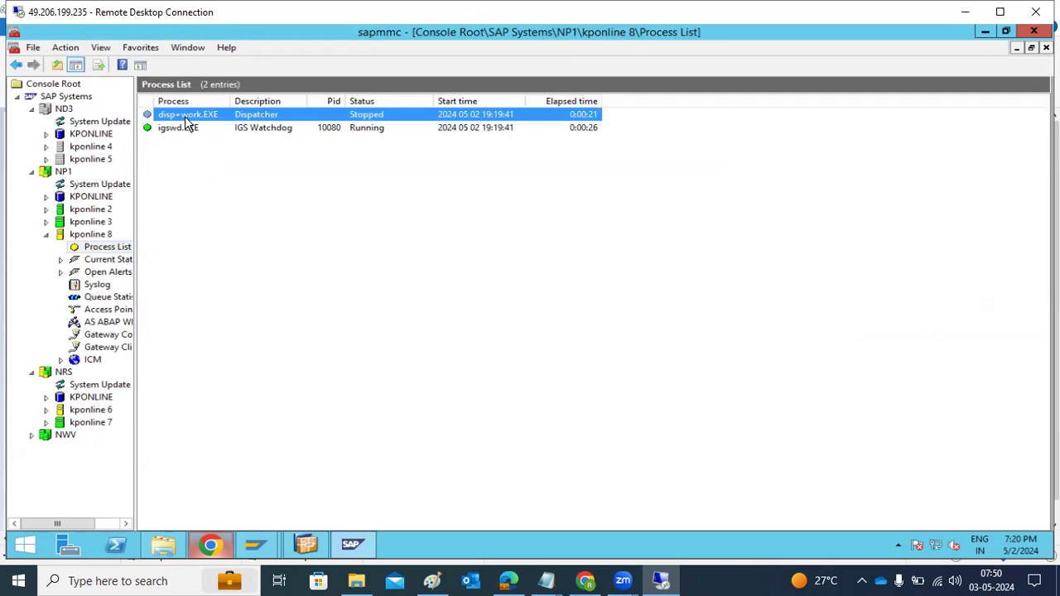
# Try to stop all NRS instances with a hard shutdown, authenticating as KPONLINE\Administrator and re-entering the OS user's password
pyautogui.rightClick(51, 373)
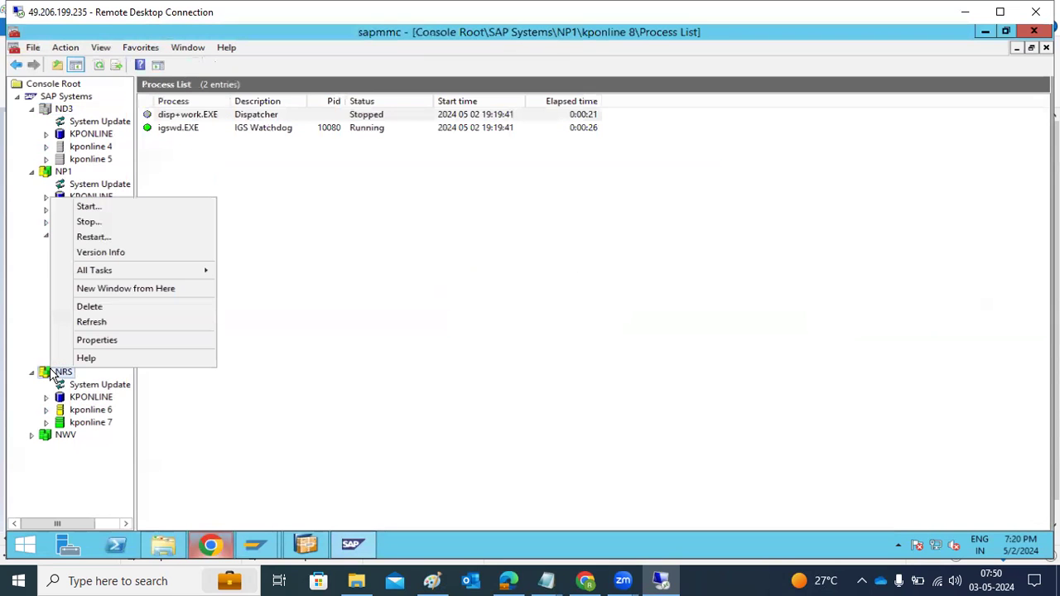
pyautogui.click(88, 221)
pyautogui.click(462, 436)
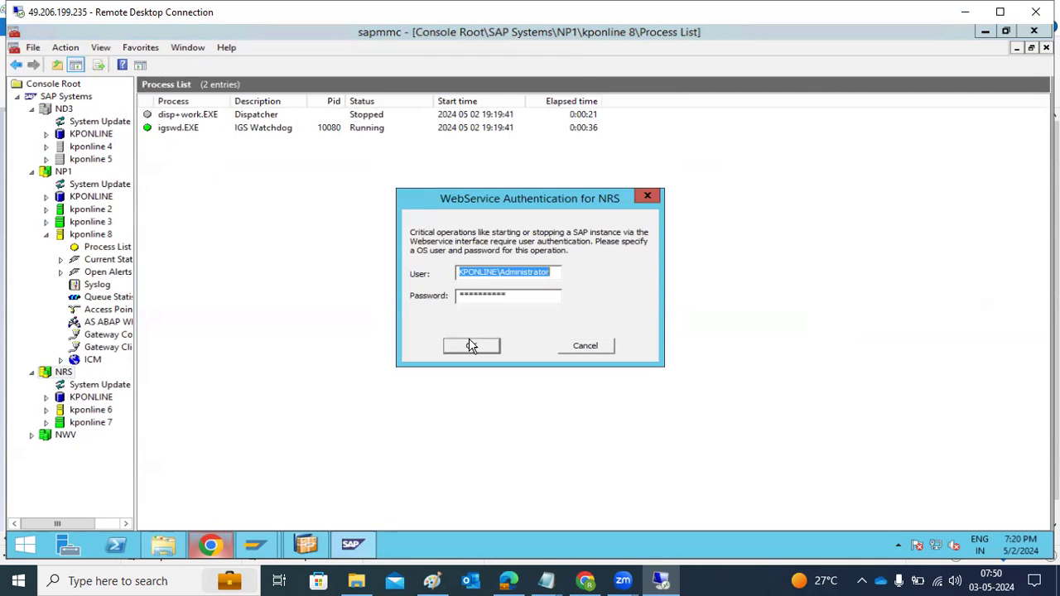
pyautogui.click(525, 301)
pyautogui.press('BackSpace')
pyautogui.press('BackSpace')
pyautogui.press('BackSpace')
pyautogui.press('BackSpace')
pyautogui.press('BackSpace')
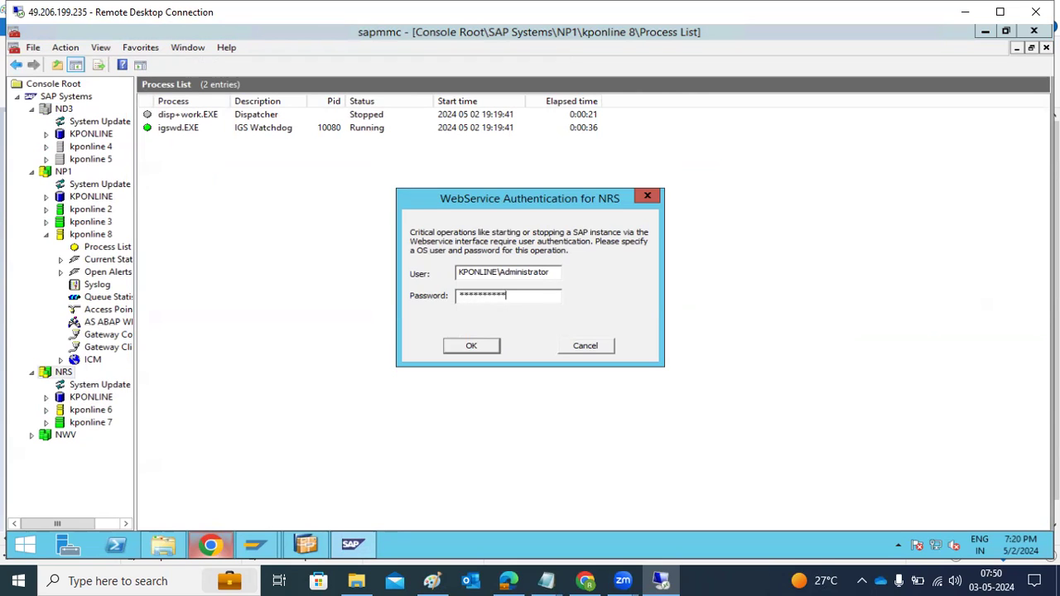
pyautogui.click(485, 340)
pyautogui.click(546, 320)
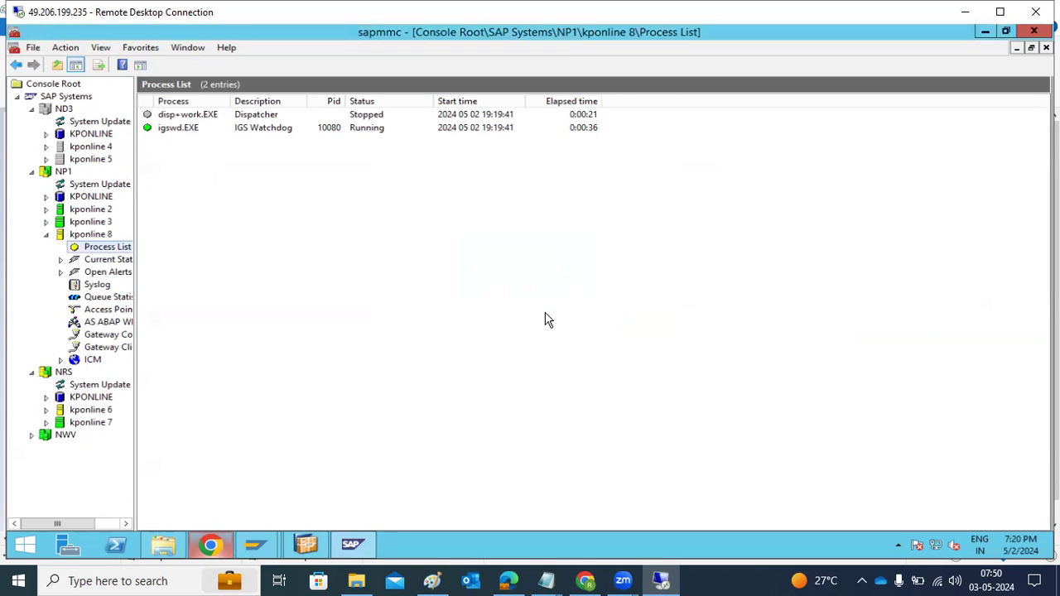
# Check the NP1/D08 start status in Software Provisioning Manager and review kponline 8's process list in SAP Management Console
pyautogui.click(57, 373)
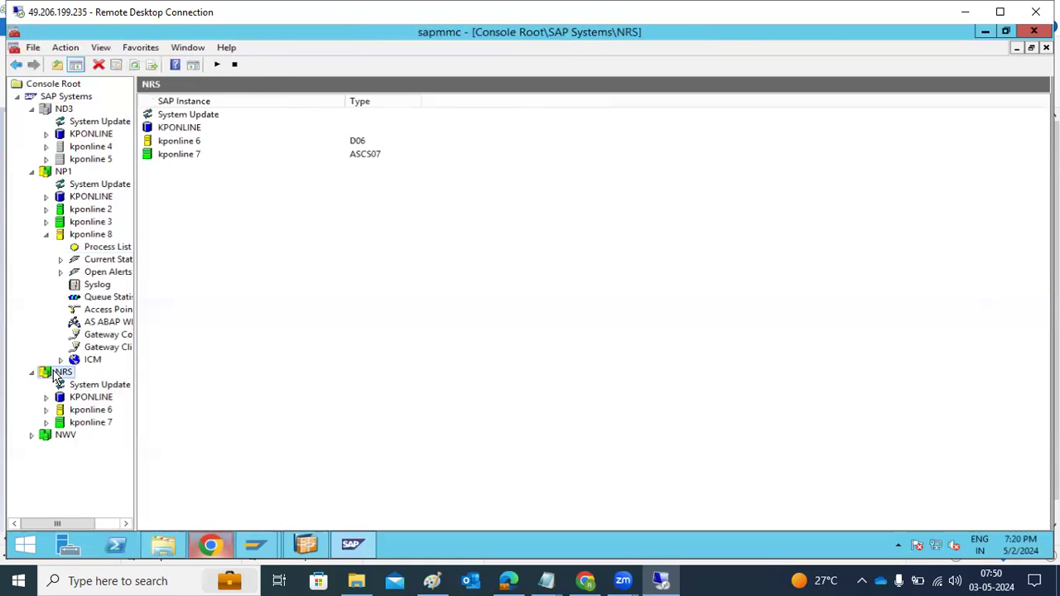
pyautogui.click(212, 545)
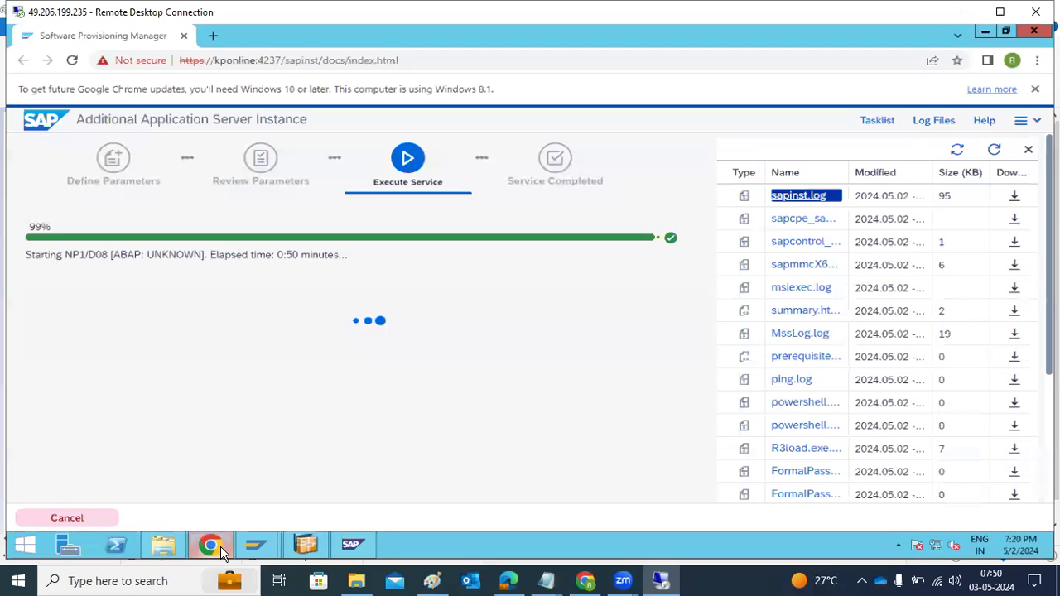
pyautogui.moveTo(144, 258); pyautogui.dragTo(202, 255)
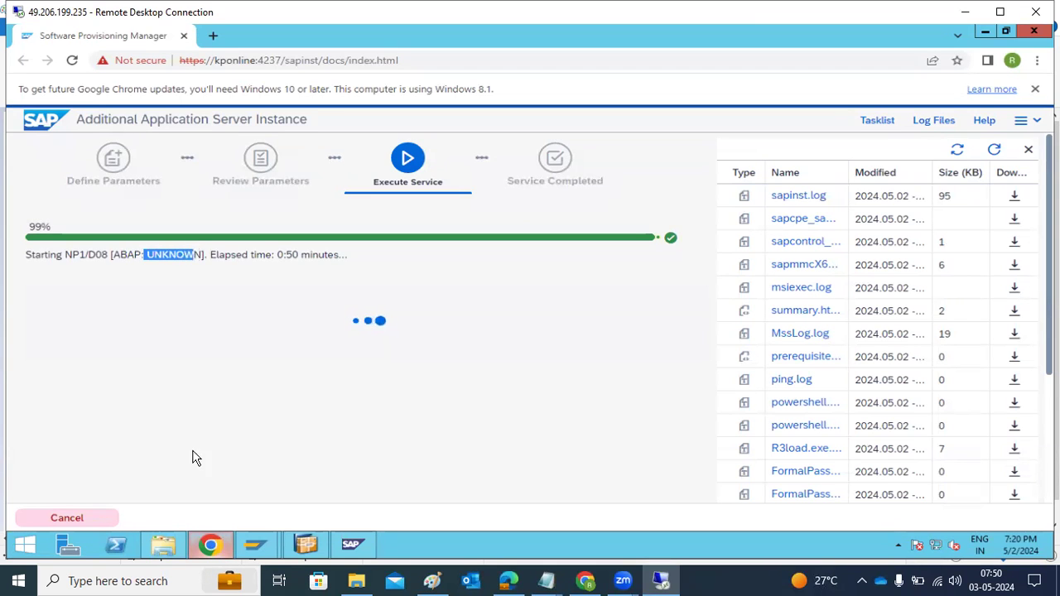
pyautogui.click(217, 549)
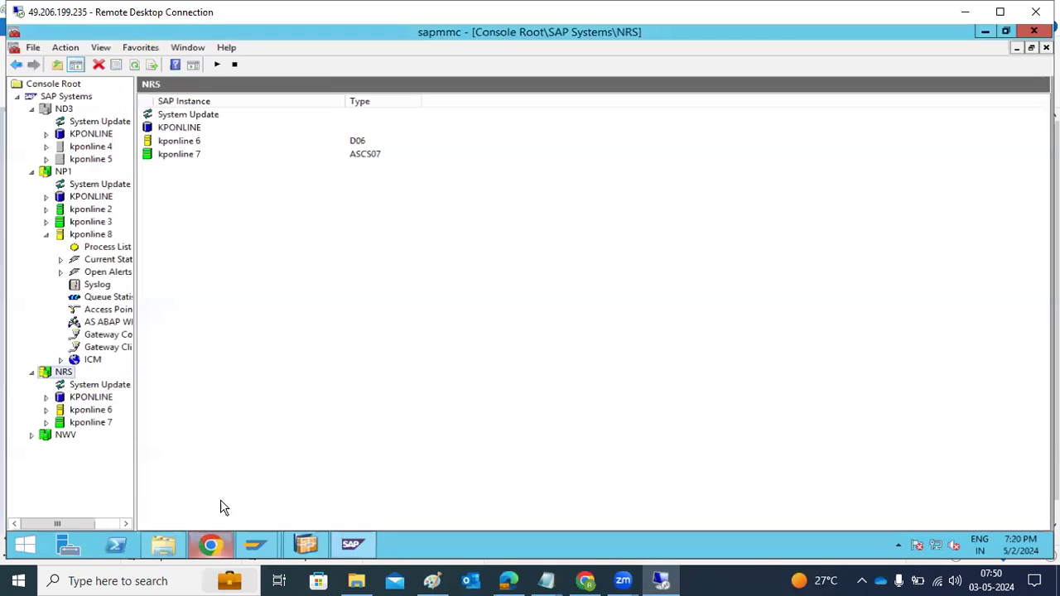
pyautogui.click(89, 249)
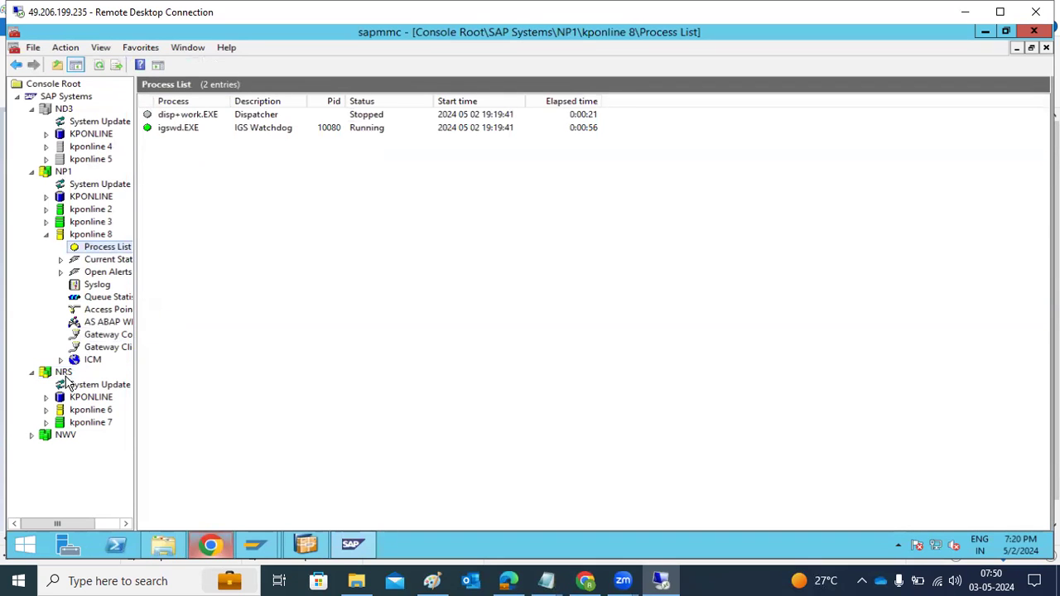
# Try to stop all NRS instances with a hard shutdown and 300-second timeout, authenticating as np1adm with the account password
pyautogui.rightClick(54, 374)
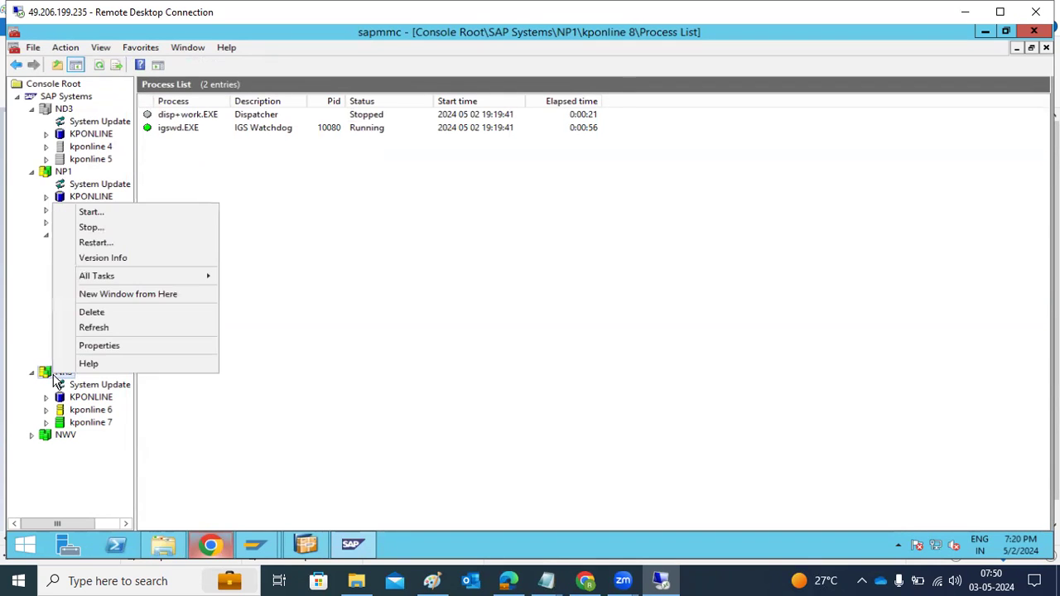
pyautogui.click(87, 228)
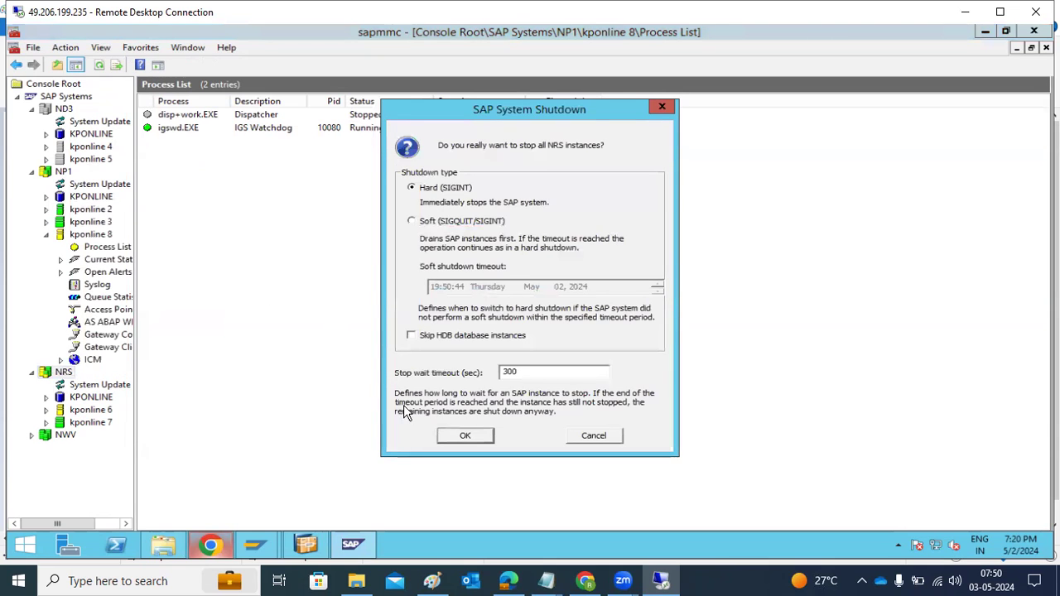
pyautogui.click(464, 435)
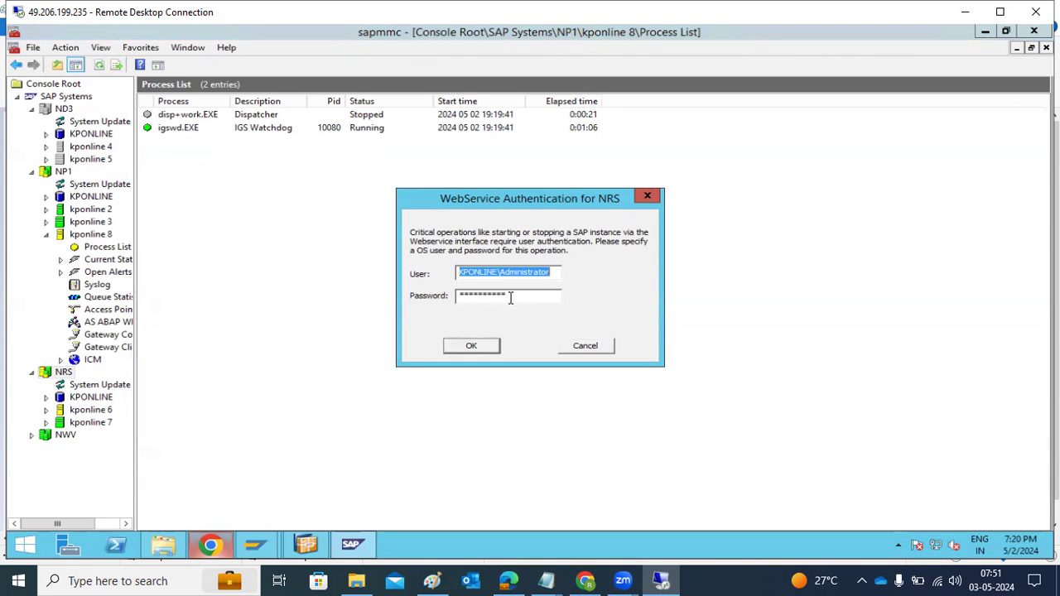
pyautogui.write('np1adm')
pyautogui.press('Tab')
pyautogui.write('*')
pyautogui.click(473, 345)
pyautogui.click(563, 320)
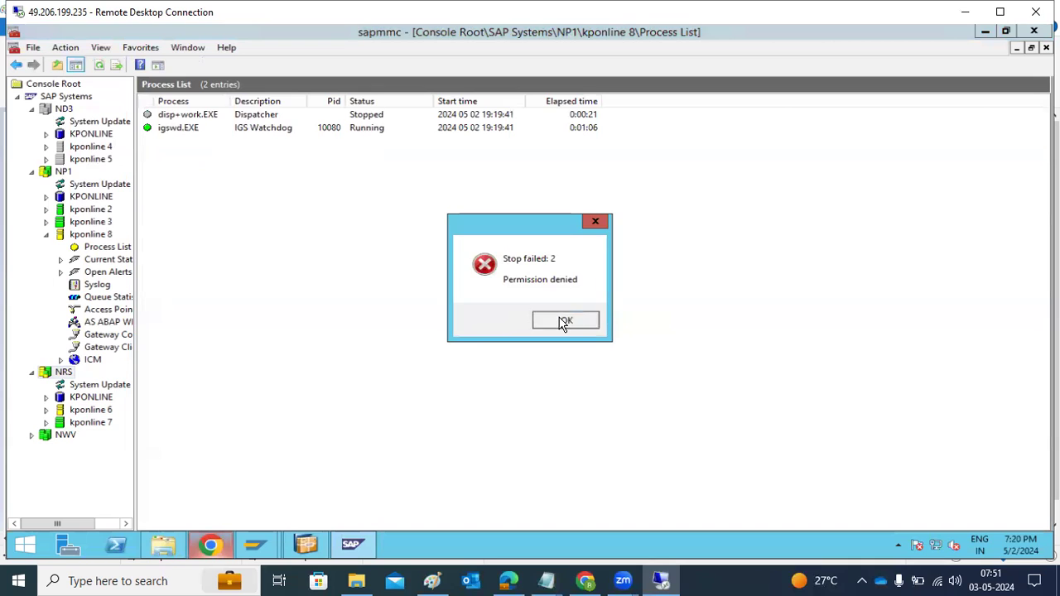
# Try the NRS hard shutdown with the OS user changed to nrsadm, entering that account's password
pyautogui.click(50, 374)
pyautogui.rightClick(50, 374)
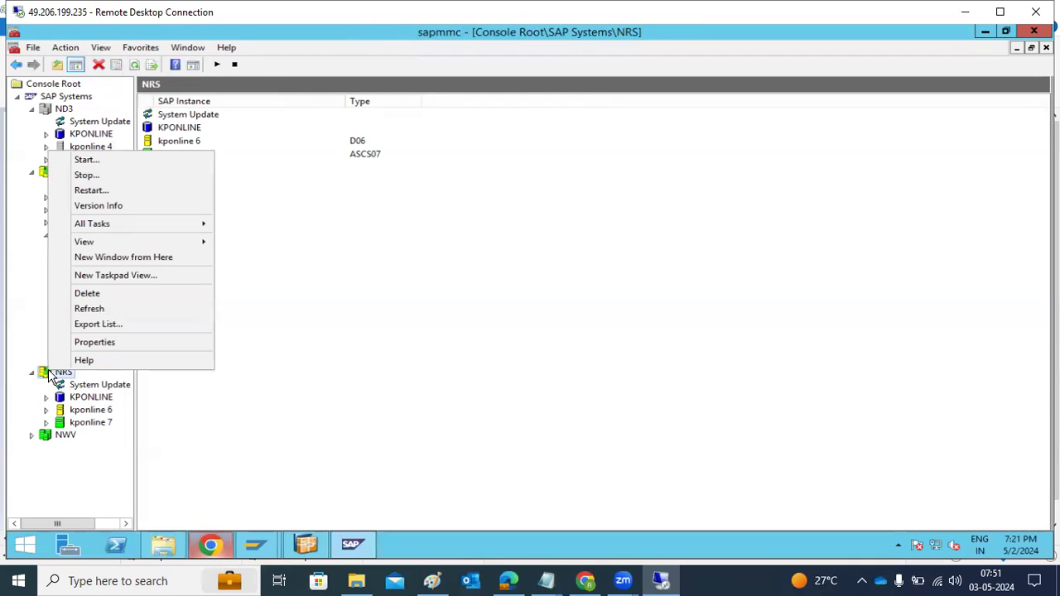
pyautogui.click(80, 175)
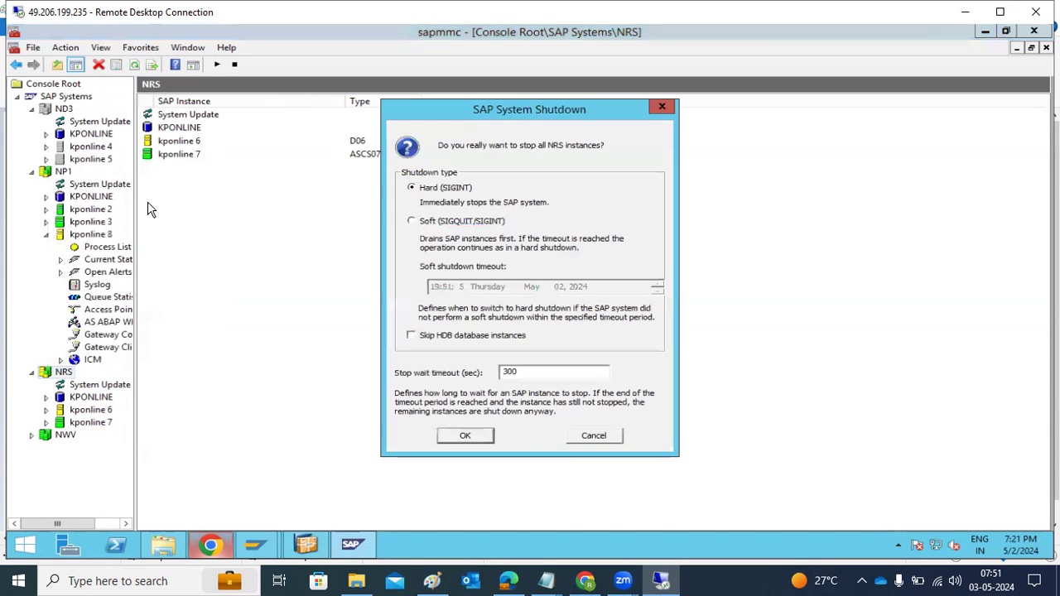
pyautogui.click(466, 435)
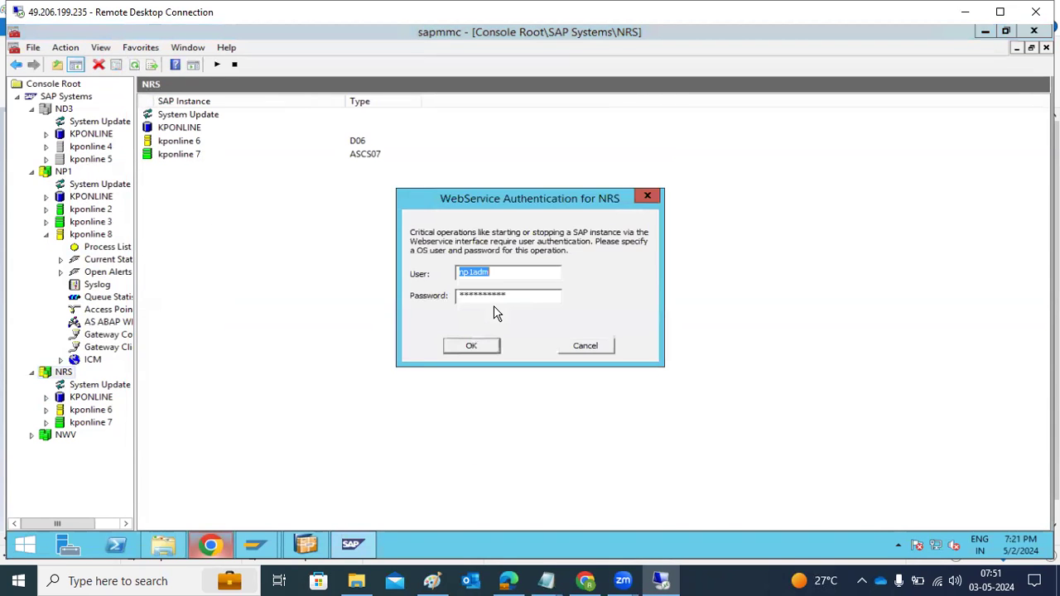
pyautogui.write('nrsadm')
pyautogui.press('Tab')
pyautogui.write('*********')
pyautogui.press('Return')
pyautogui.click(539, 314)
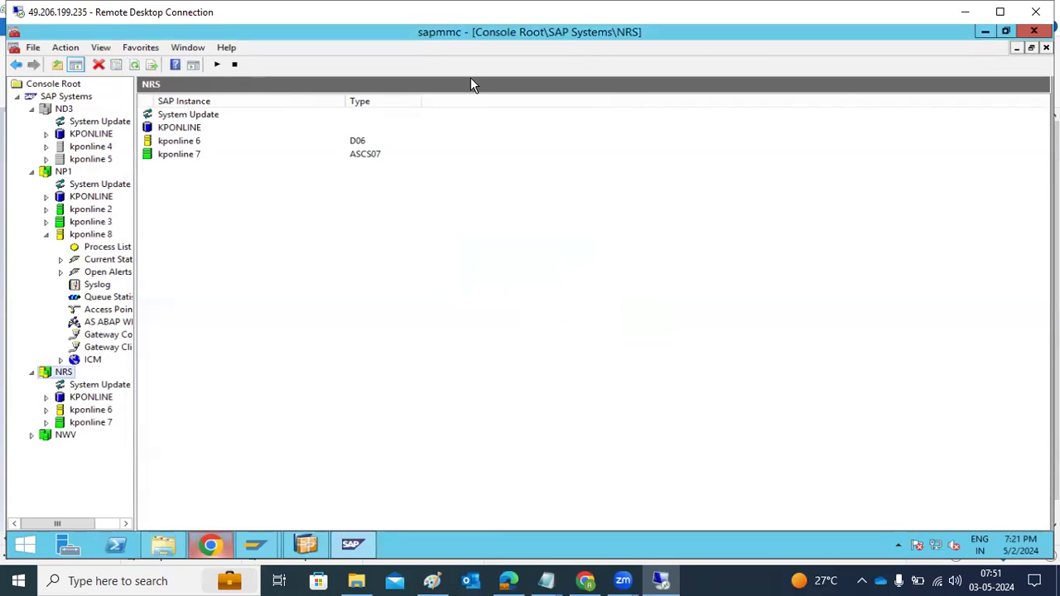
# Retry stopping all NRS instances as nrsadm, clearing the stored password and entering the account password again
pyautogui.rightClick(43, 378)
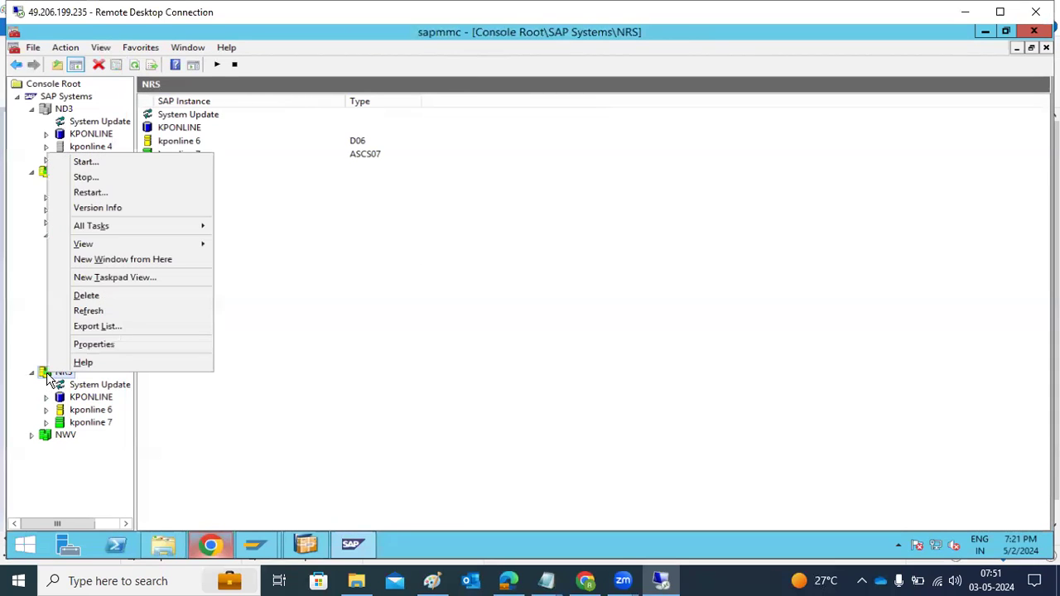
pyautogui.click(85, 178)
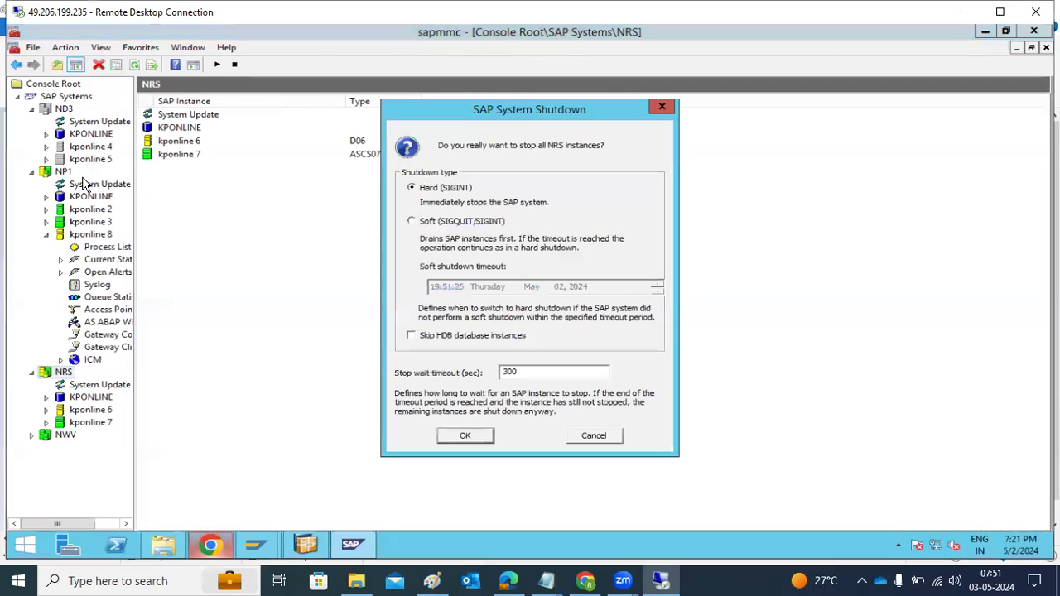
pyautogui.click(457, 439)
pyautogui.click(517, 293)
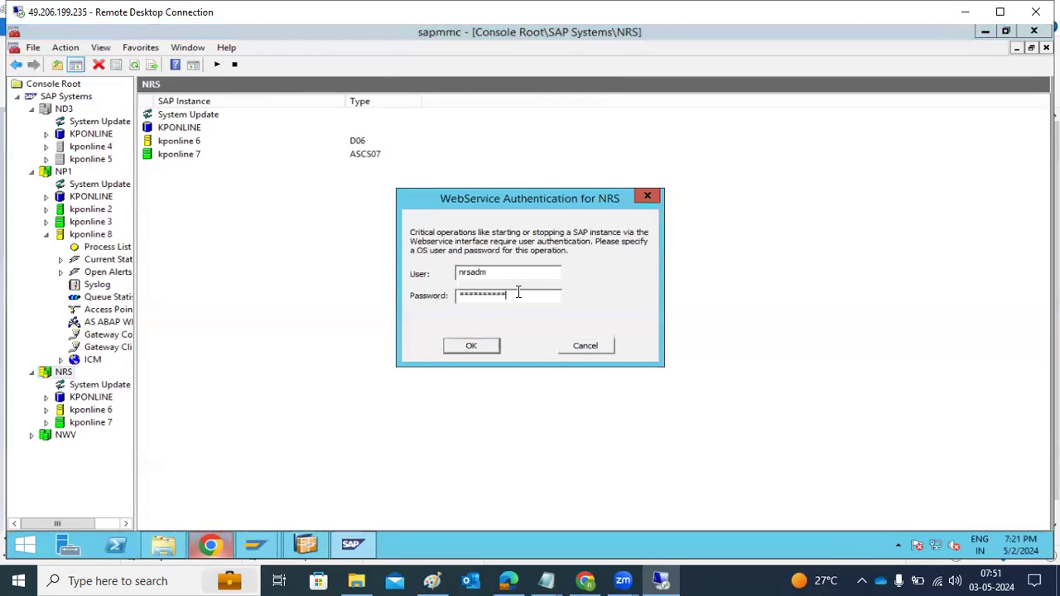
pyautogui.press('BackSpace')
pyautogui.press('BackSpace')
pyautogui.press('BackSpace')
pyautogui.press('BackSpace')
pyautogui.press('BackSpace')
pyautogui.press('BackSpace')
pyautogui.press('BackSpace')
pyautogui.press('BackSpace')
pyautogui.press('BackSpace')
pyautogui.write('*******')
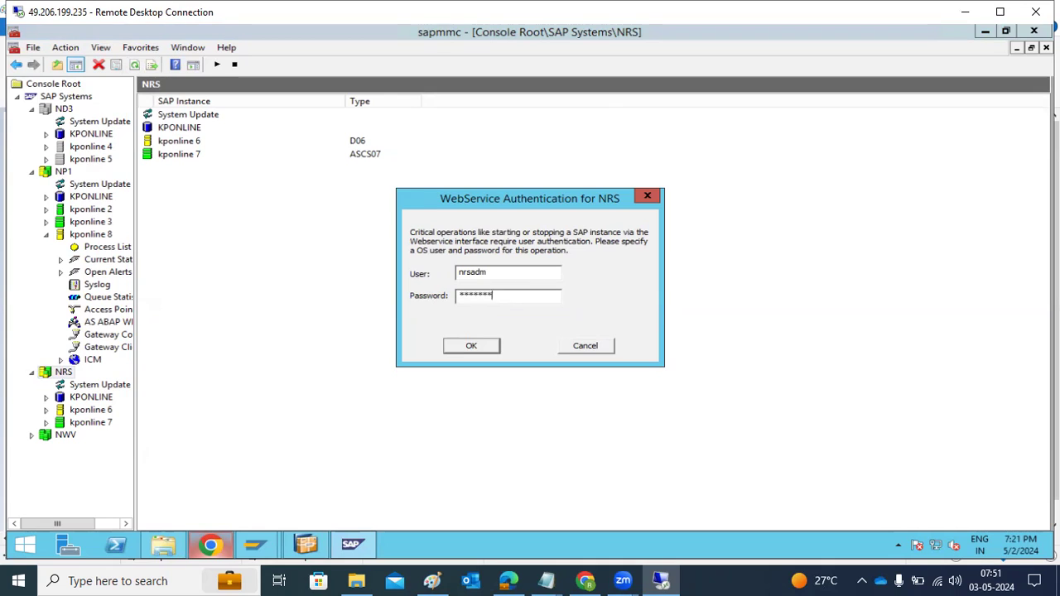
pyautogui.click(456, 341)
pyautogui.click(556, 319)
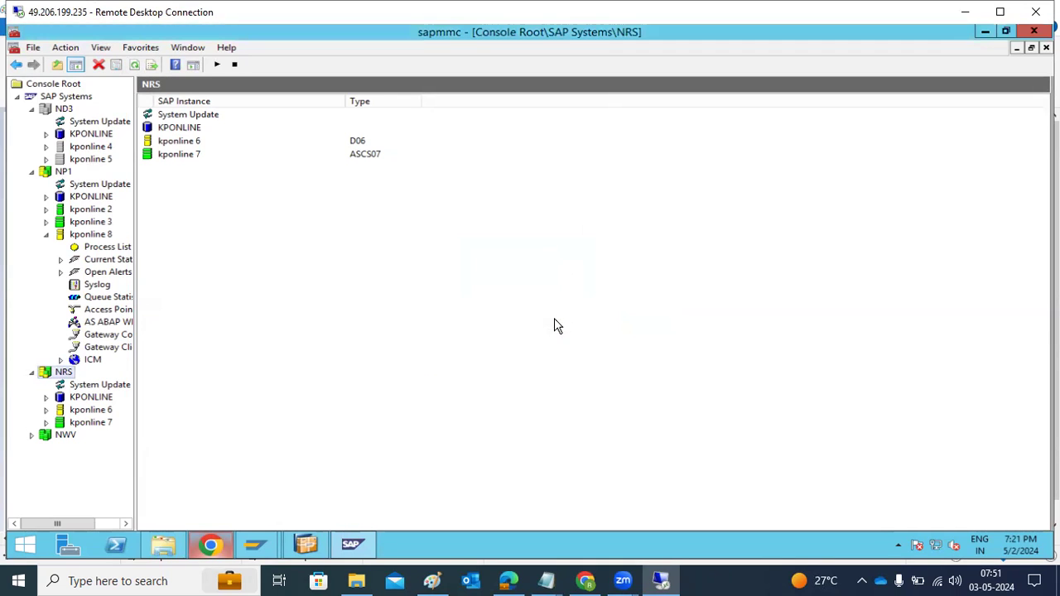
# Examine kponline 6 and its process list under NRS, and collapse the NP1, NRS and ND3 systems
pyautogui.click(46, 410)
pyautogui.click(84, 399)
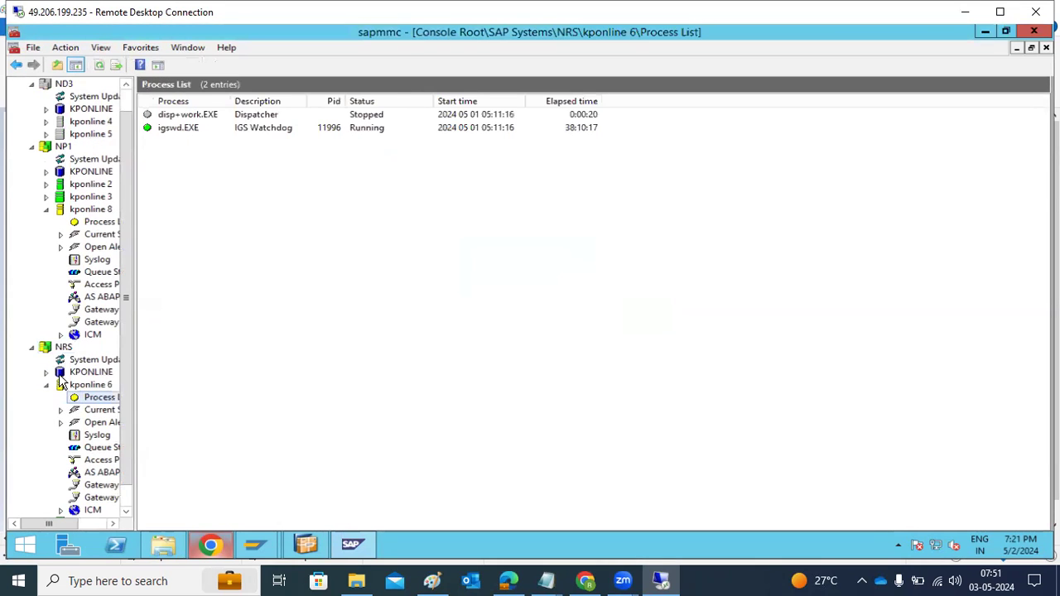
pyautogui.click(31, 347)
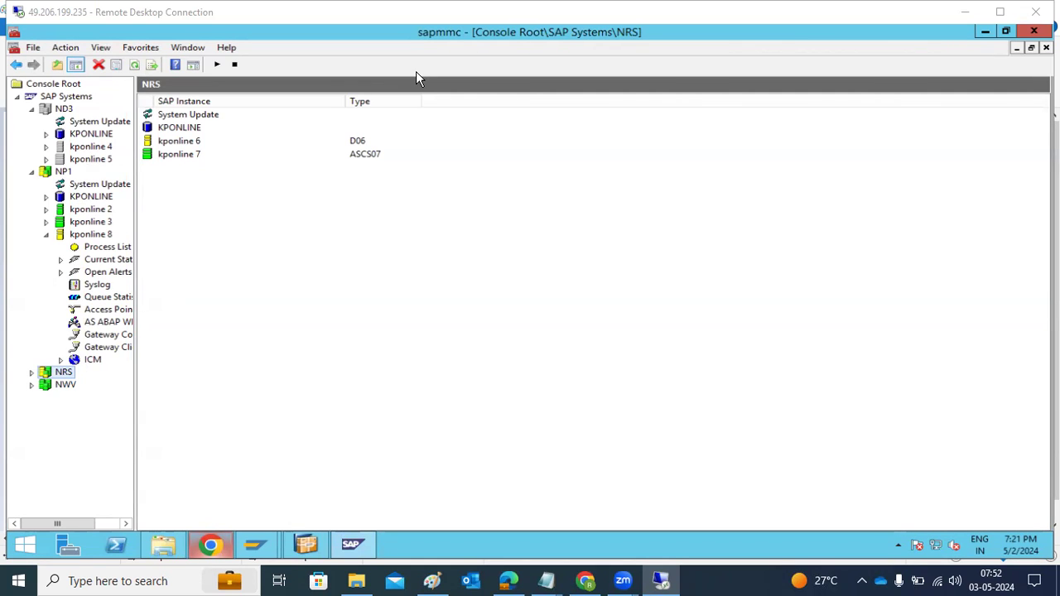
pyautogui.click(32, 372)
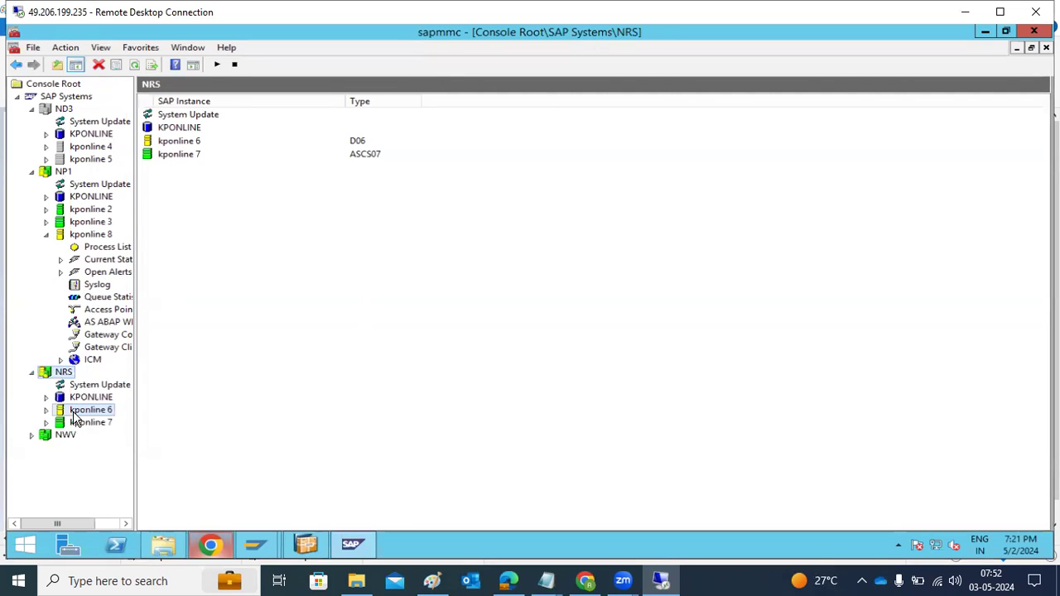
pyautogui.click(72, 413)
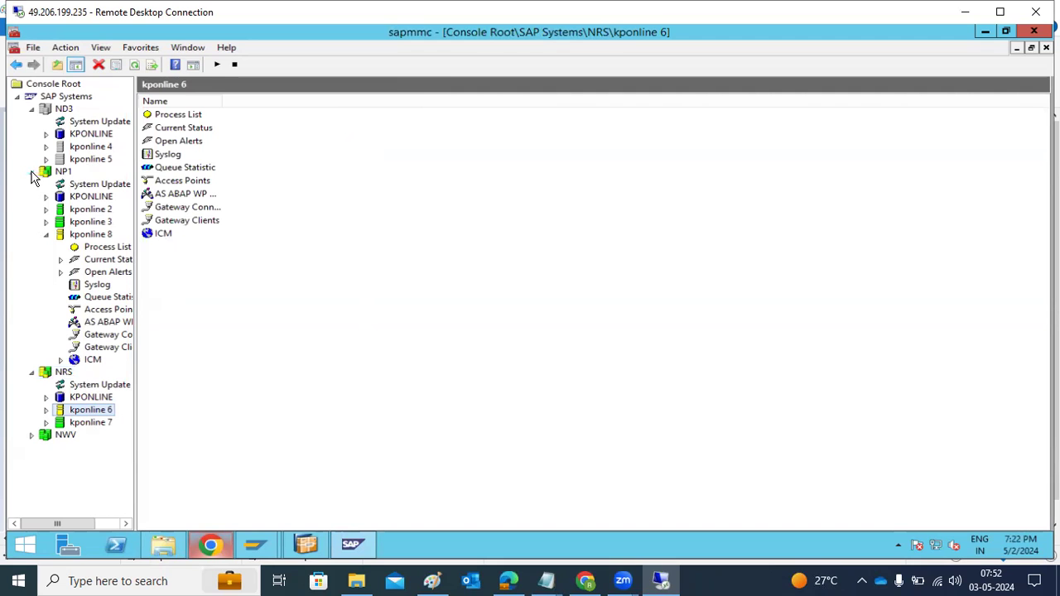
pyautogui.click(32, 173)
pyautogui.click(32, 184)
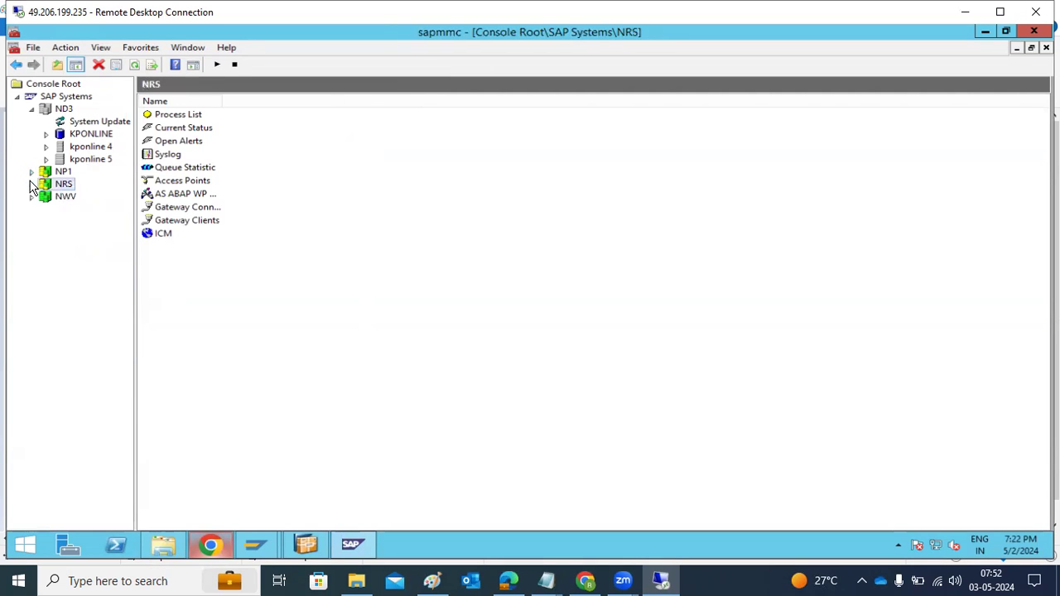
pyautogui.click(31, 108)
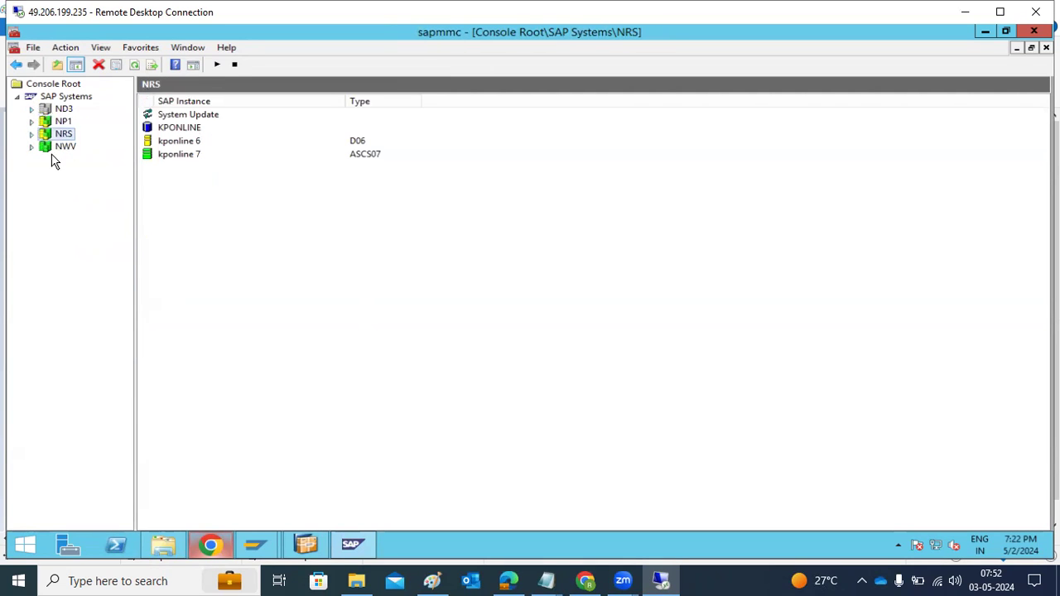
# Recheck the NP1/D08 start progress in Software Provisioning Manager and reopen kponline 6's process list under NRS
pyautogui.click(213, 543)
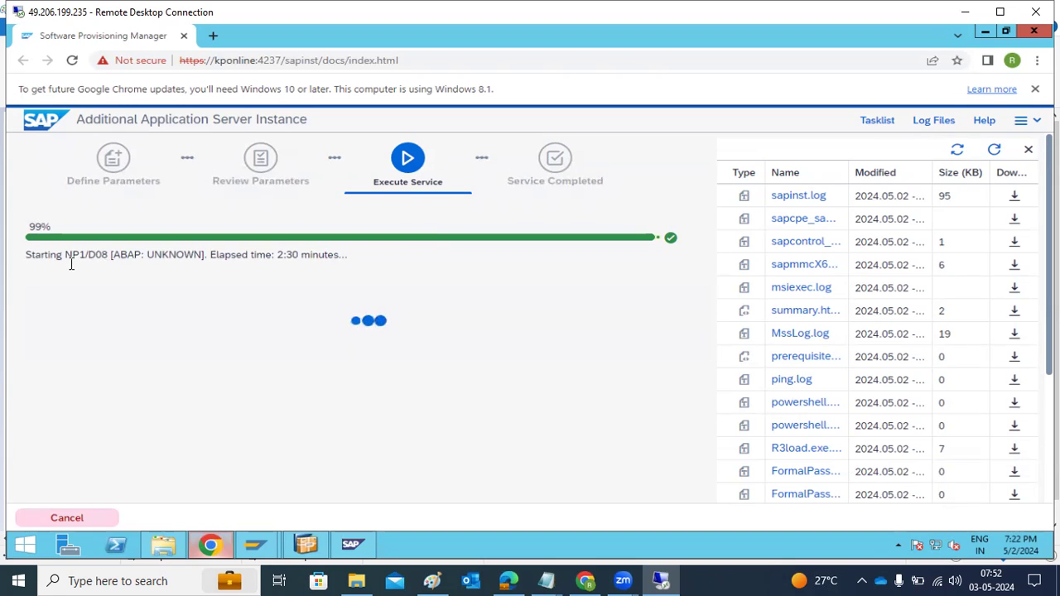
pyautogui.moveTo(66, 256); pyautogui.dragTo(177, 248)
pyautogui.click(210, 548)
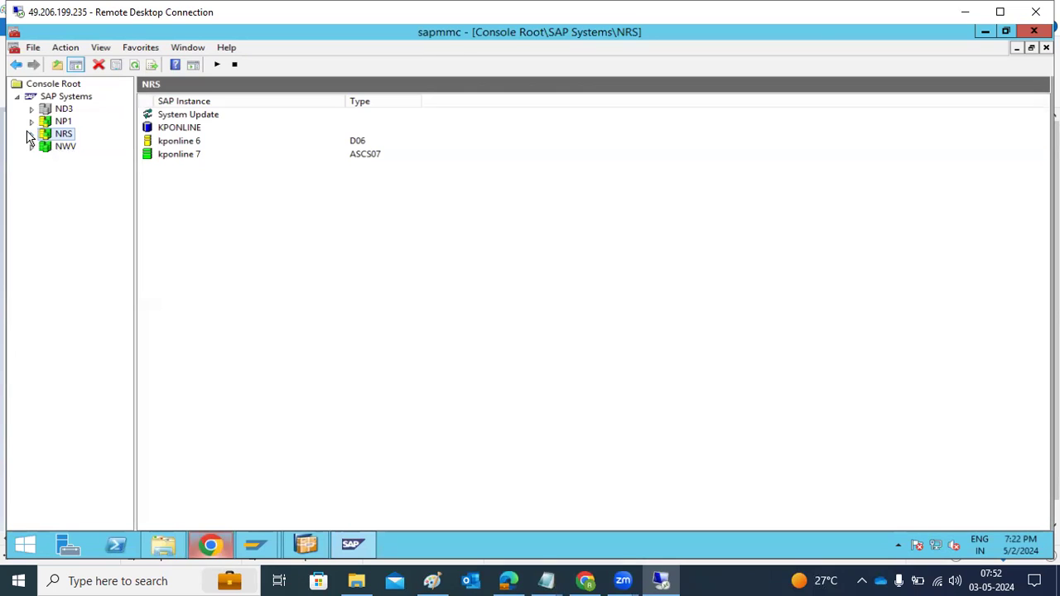
pyautogui.click(31, 134)
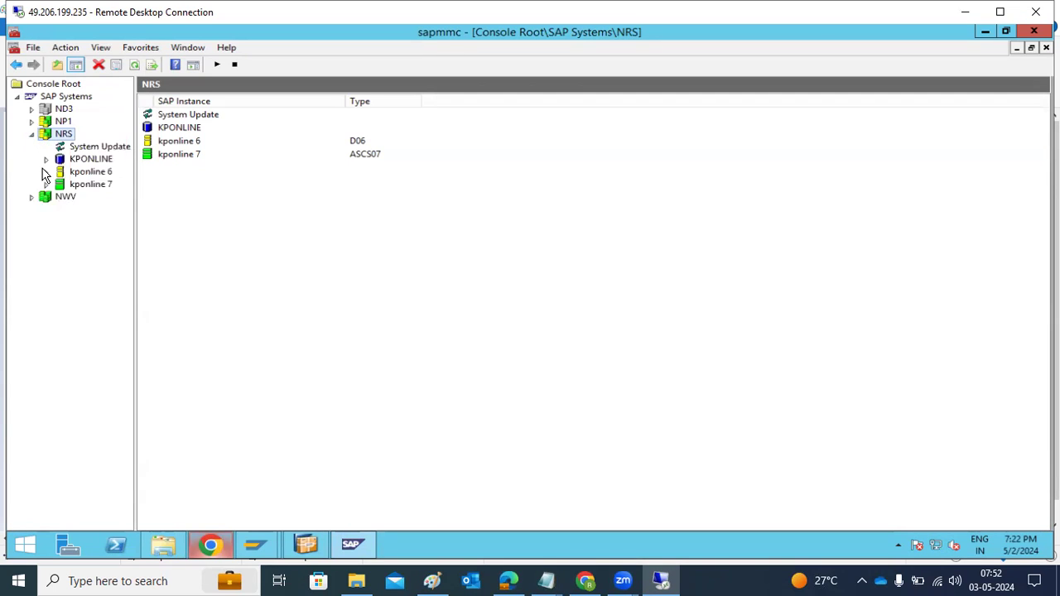
pyautogui.click(46, 171)
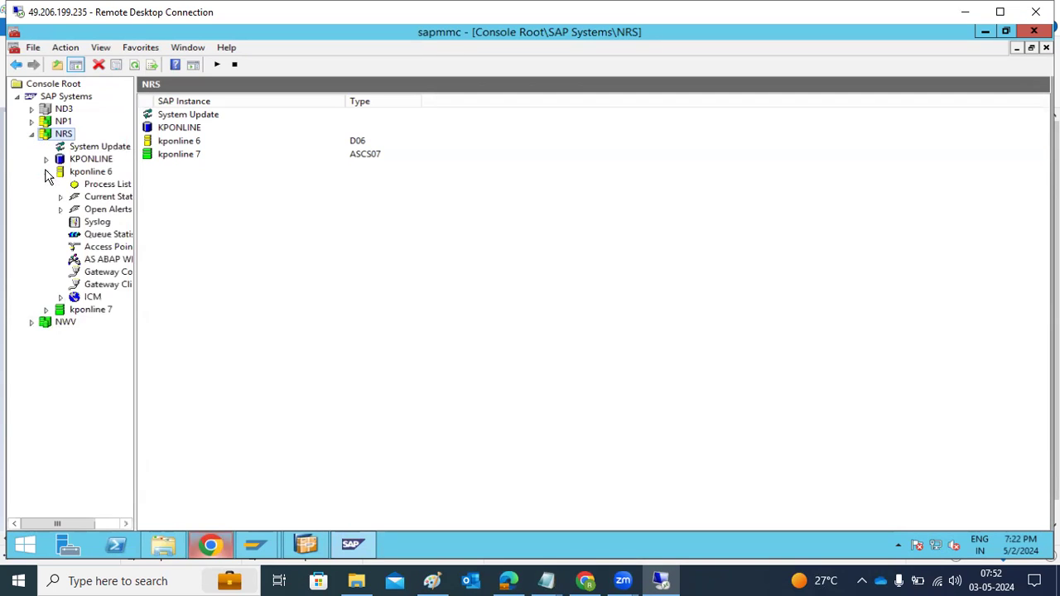
pyautogui.click(103, 184)
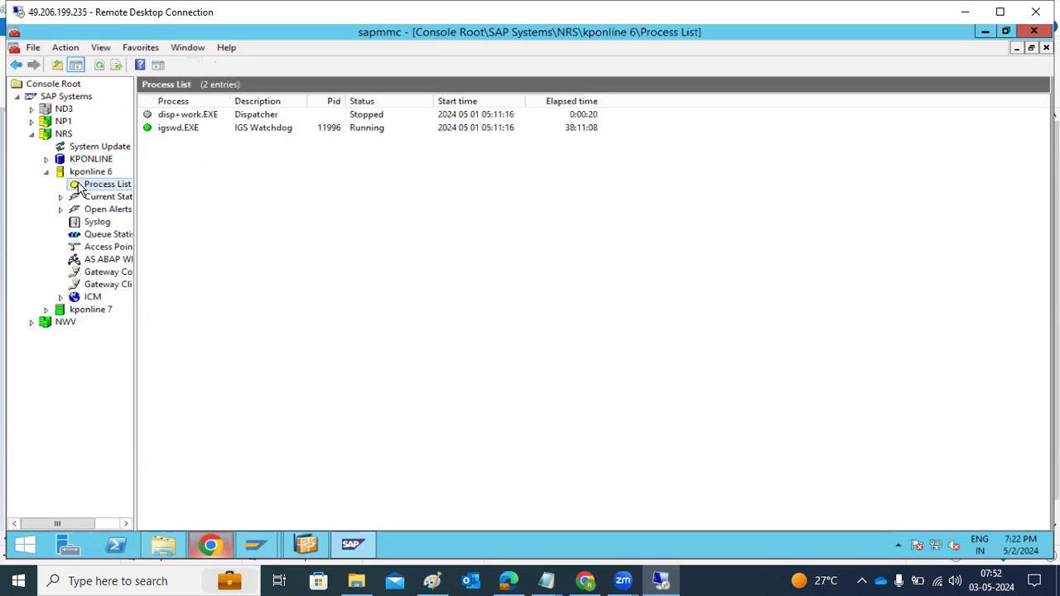
# Try a hard shutdown of all NRS instances with the OS user changed to Administrator, entering that account's password
pyautogui.rightClick(64, 135)
pyautogui.click(97, 163)
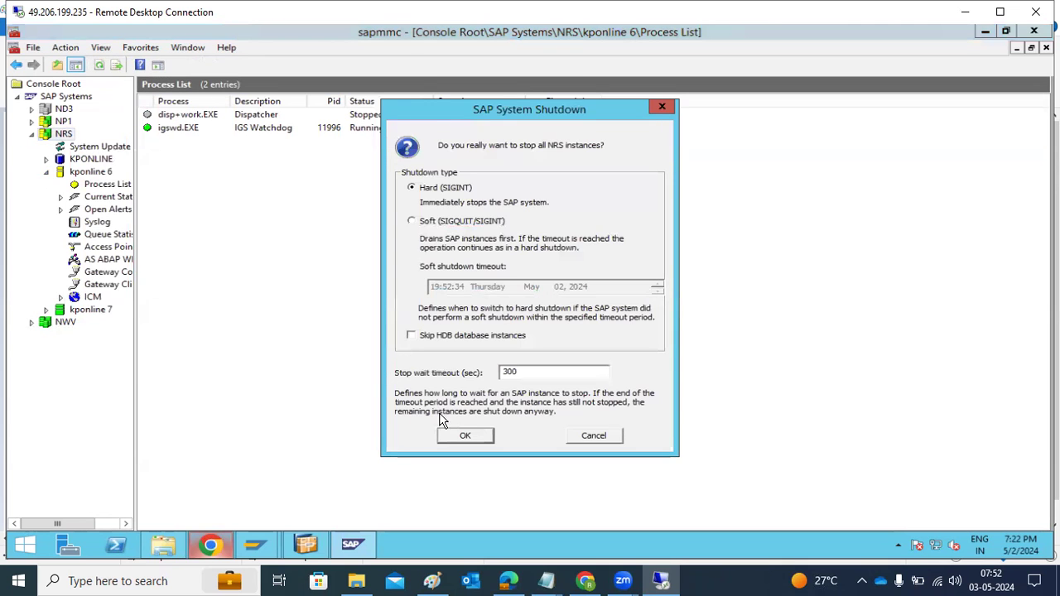
pyautogui.click(454, 436)
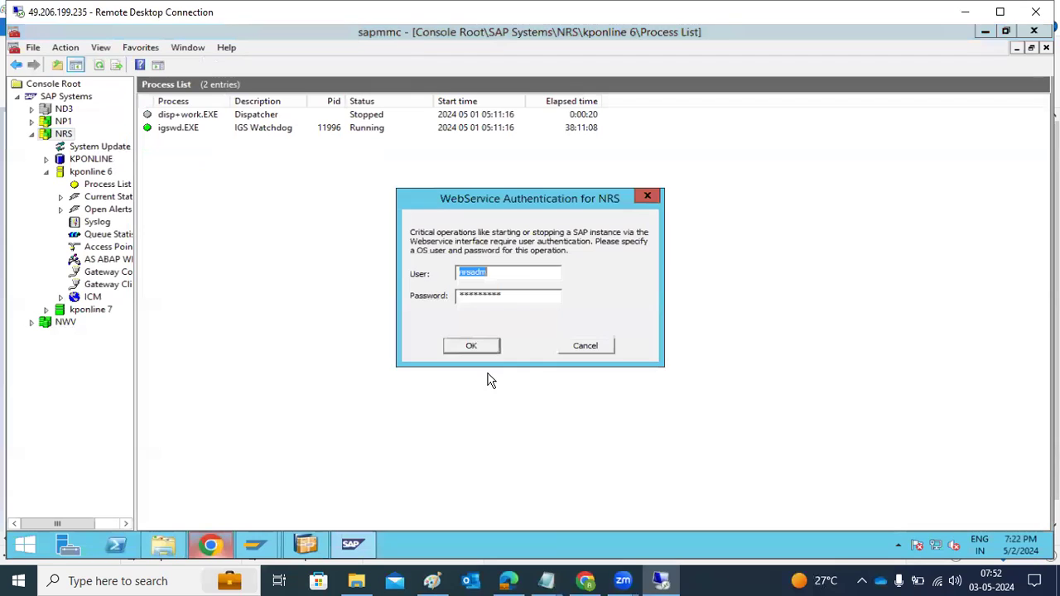
pyautogui.press('BackSpace')
pyautogui.write('Administrator')
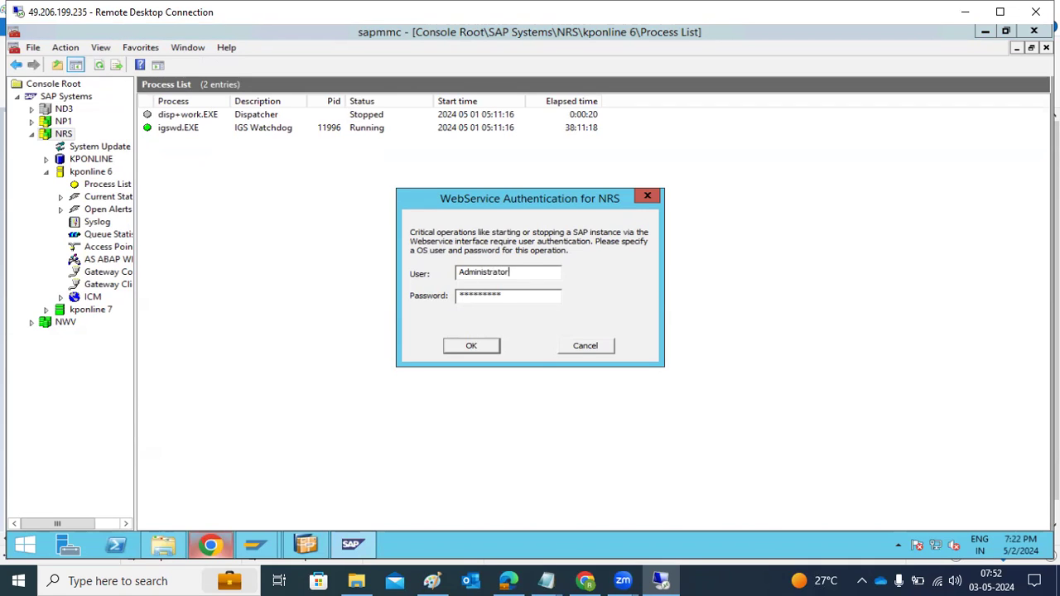
pyautogui.press('Tab')
pyautogui.press('BackSpace')
pyautogui.write('*********')
pyautogui.click(471, 345)
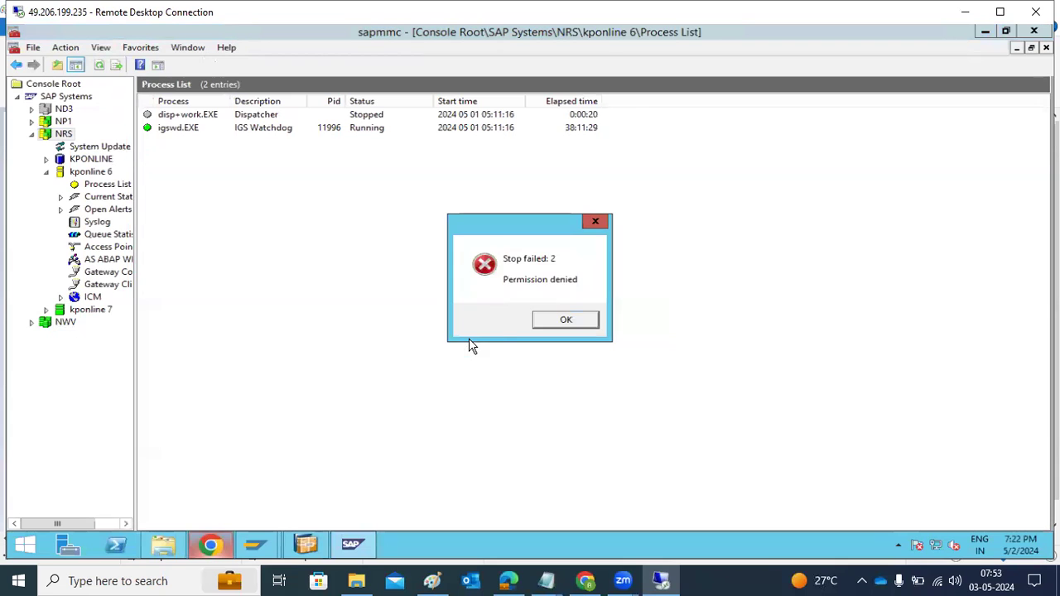
pyautogui.click(566, 320)
# Stop the SAPND3_05 and SAPND3_04 Windows services from Task Manager
pyautogui.rightClick(434, 547)
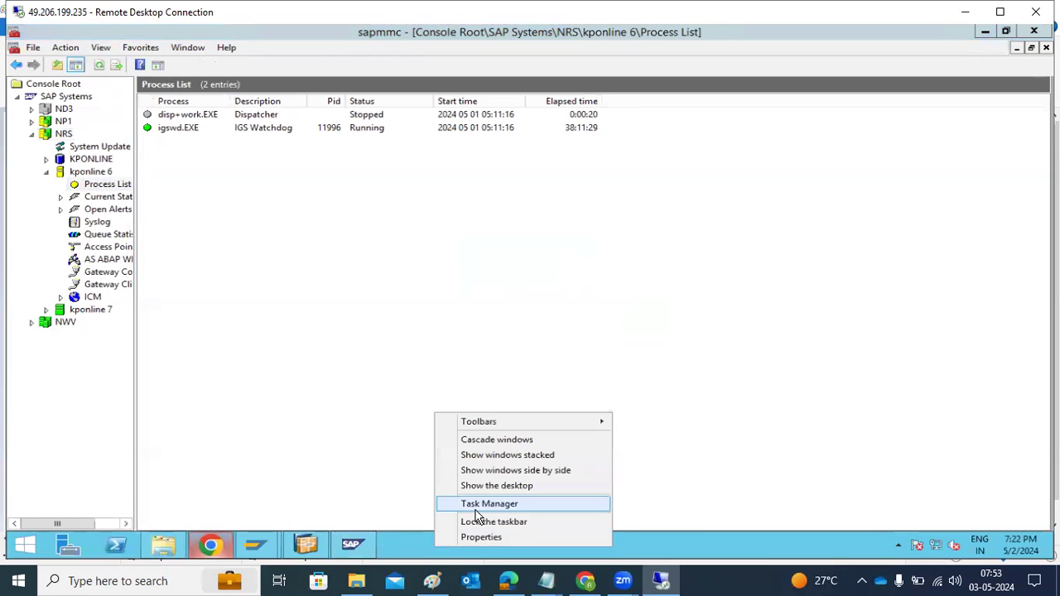
pyautogui.click(475, 508)
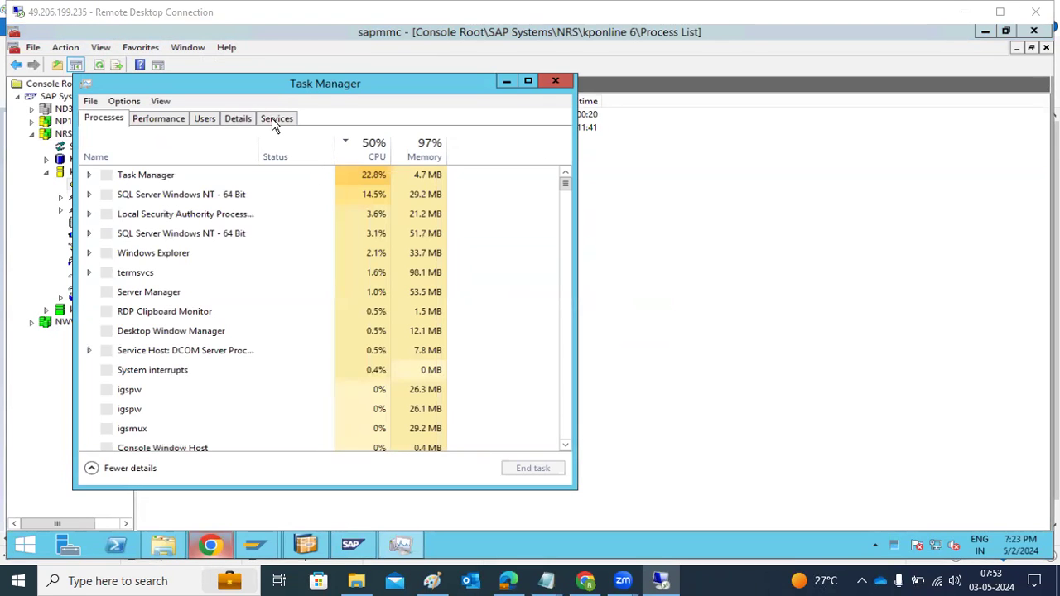
pyautogui.click(272, 118)
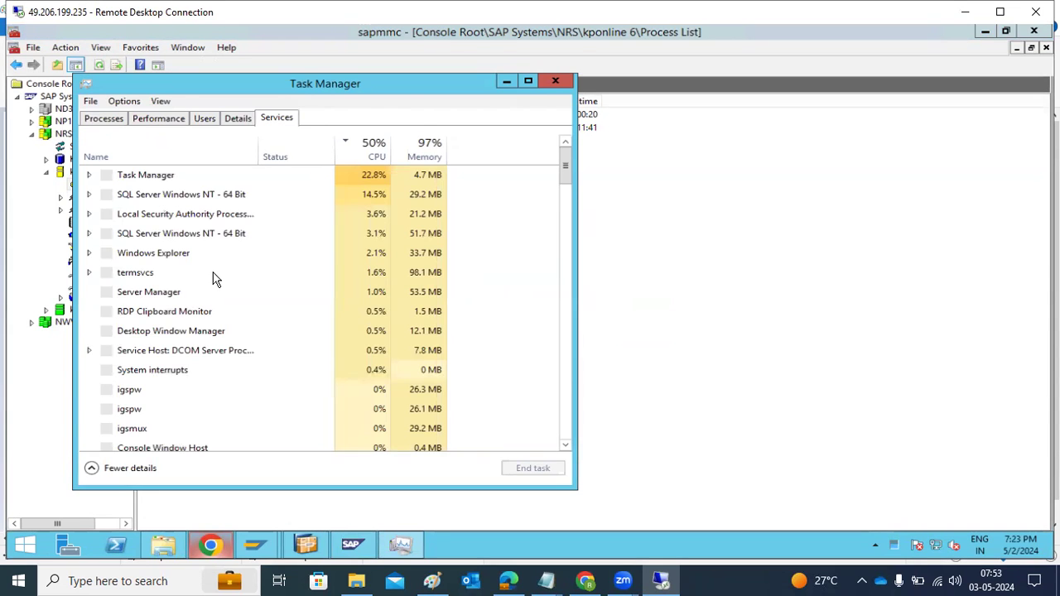
pyautogui.scroll(-2, 209, 282)
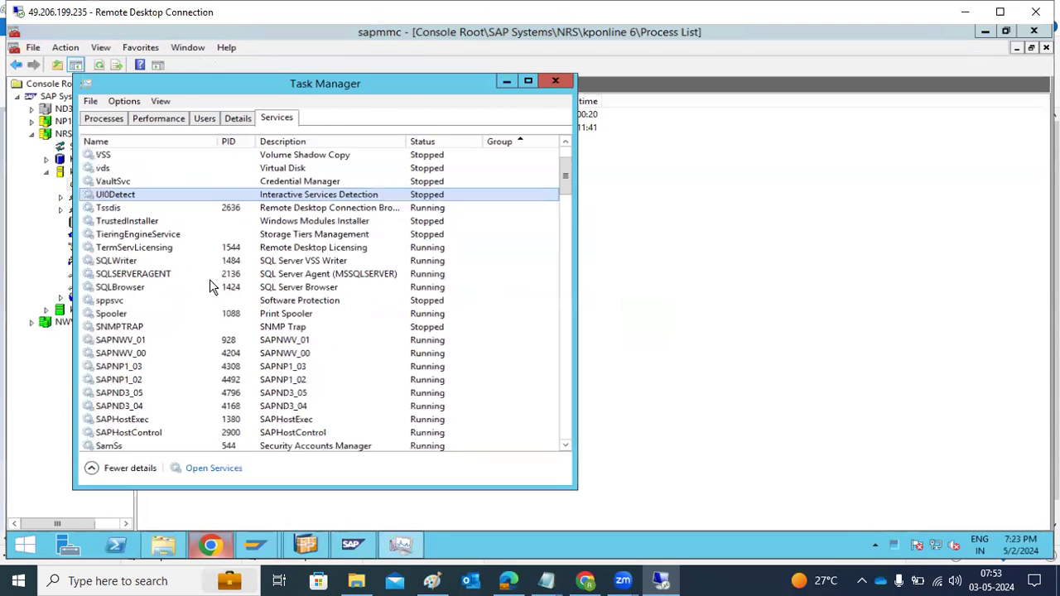
pyautogui.scroll(-2, 210, 281)
pyautogui.scroll(-1, 209, 287)
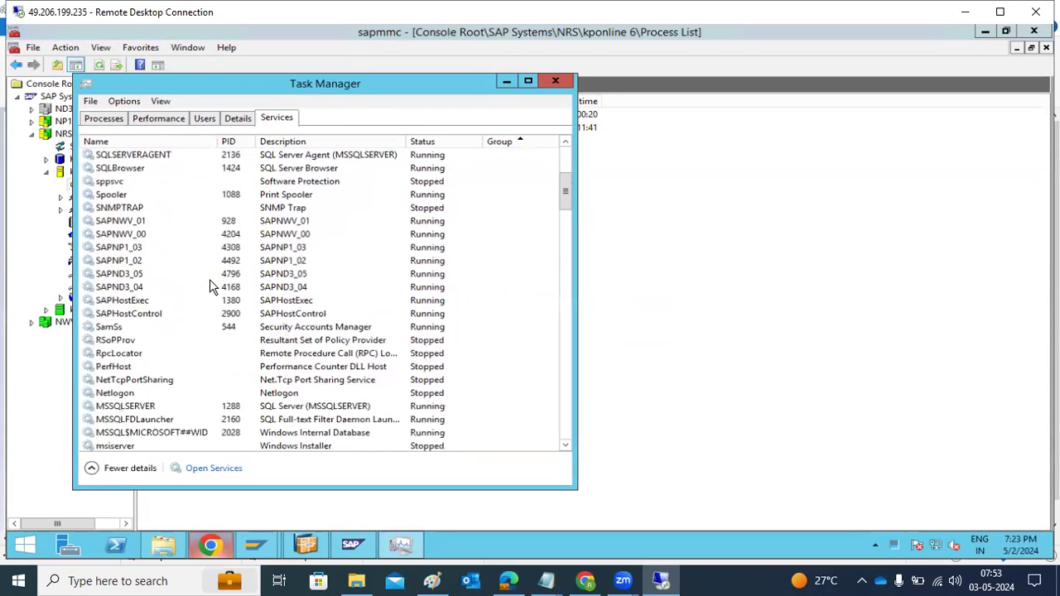
pyautogui.rightClick(138, 284)
pyautogui.click(171, 299)
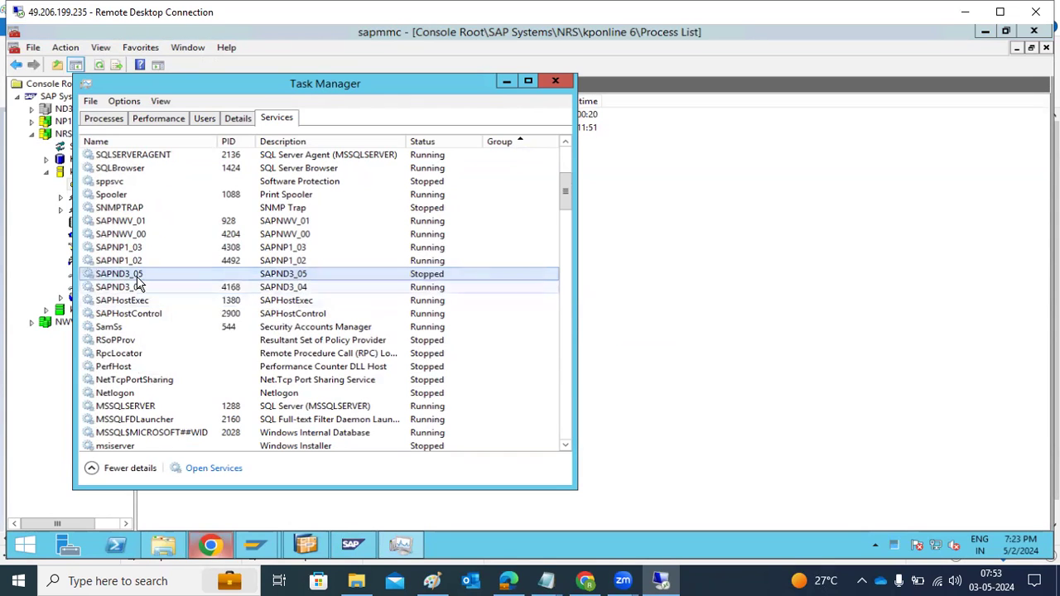
pyautogui.rightClick(137, 286)
pyautogui.click(165, 308)
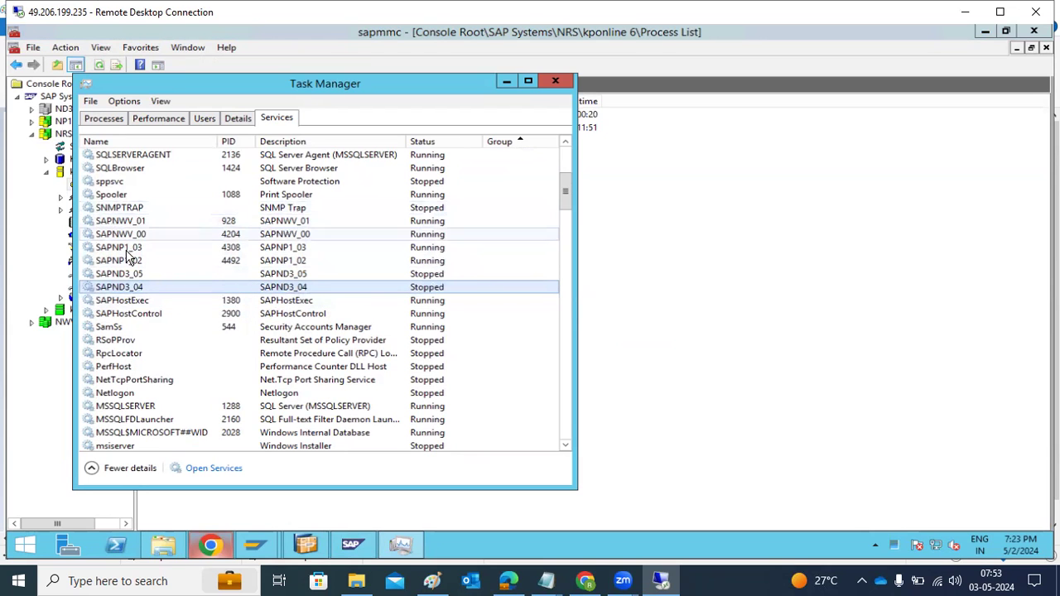
# Stop the SAPNRS_06 and SAPNRS_07 services and close Task Manager
pyautogui.scroll(2, 129, 261)
pyautogui.scroll(3, 129, 262)
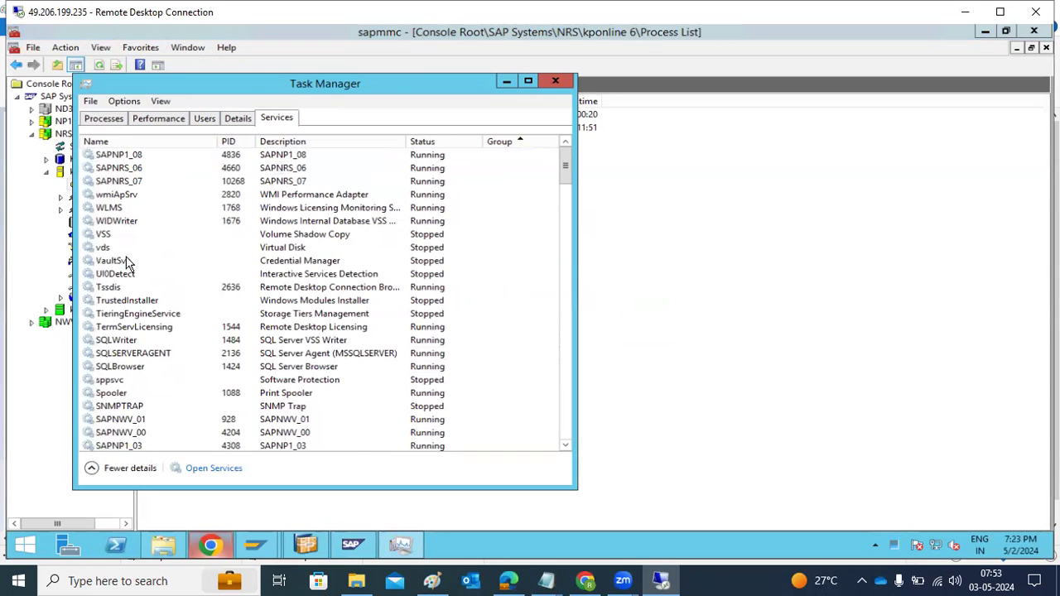
pyautogui.rightClick(138, 171)
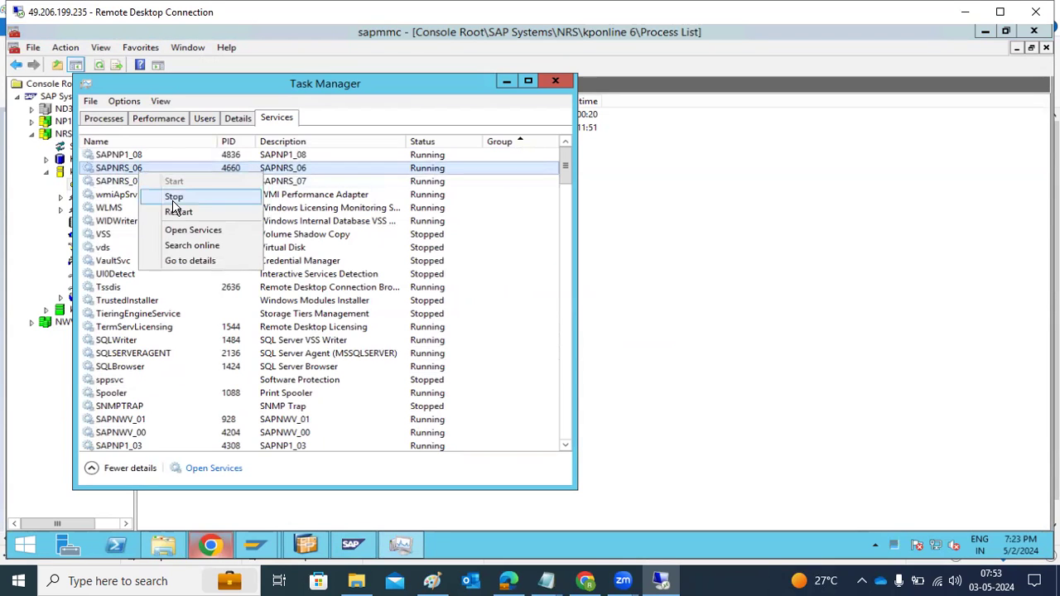
pyautogui.click(174, 198)
pyautogui.rightClick(134, 181)
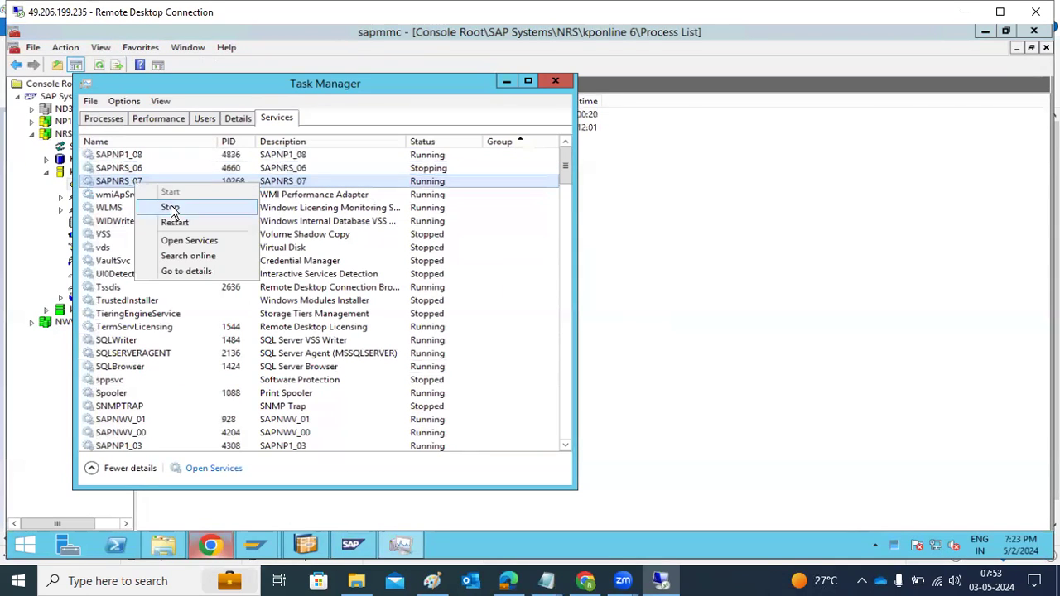
pyautogui.click(171, 208)
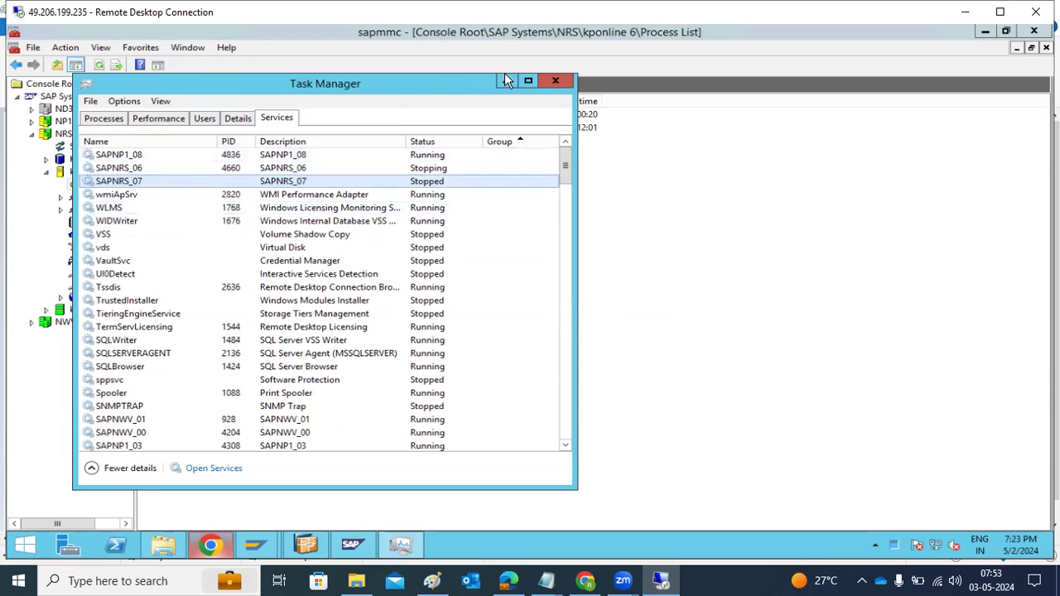
pyautogui.click(556, 82)
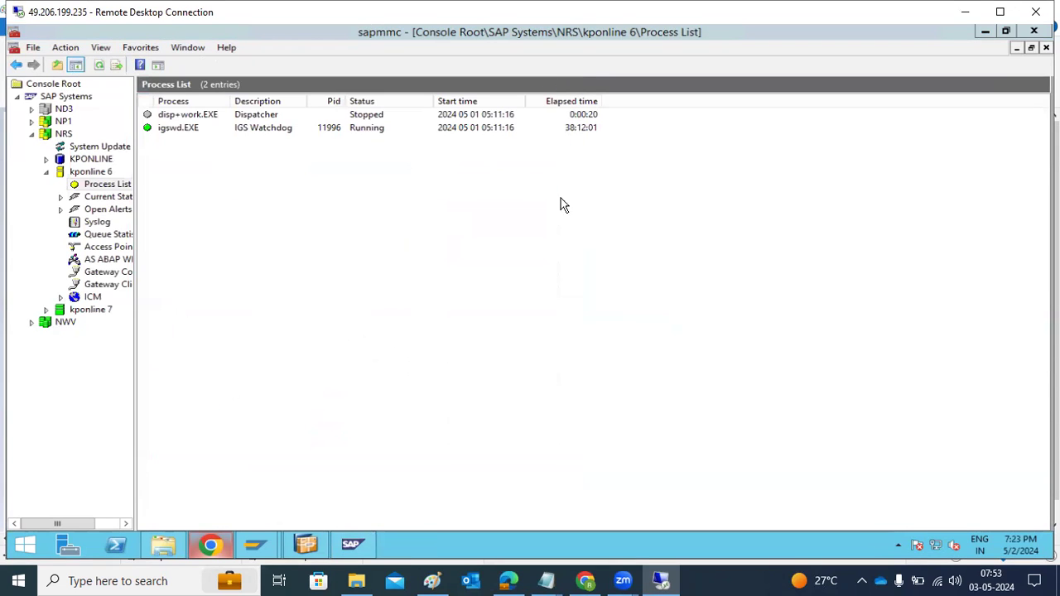
# Close SAP Management Console without saving the console settings and launch it again from the desktop
pyautogui.click(1033, 32)
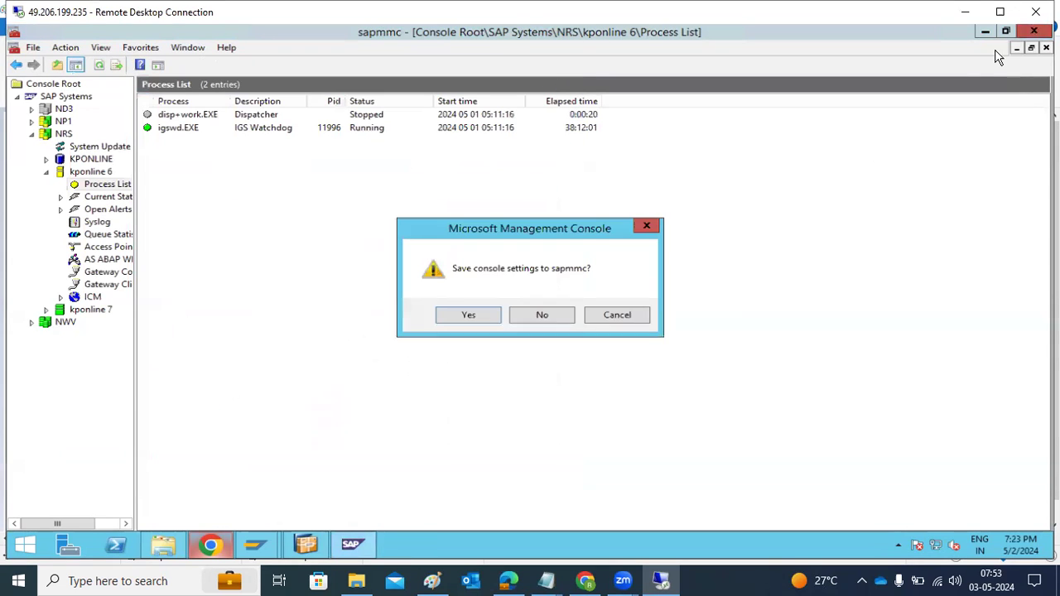
pyautogui.click(565, 316)
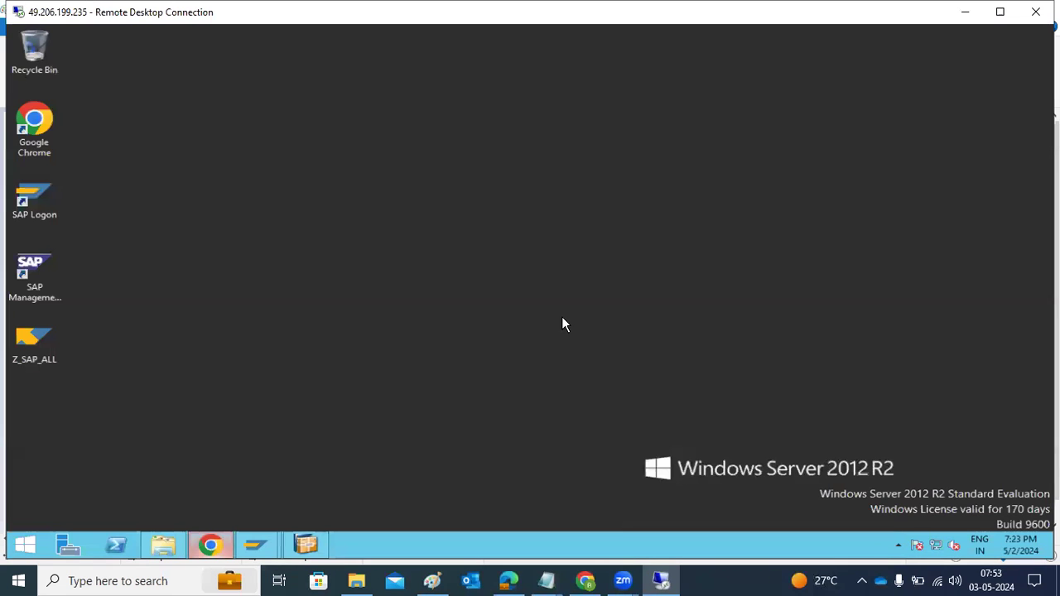
pyautogui.doubleClick(21, 275)
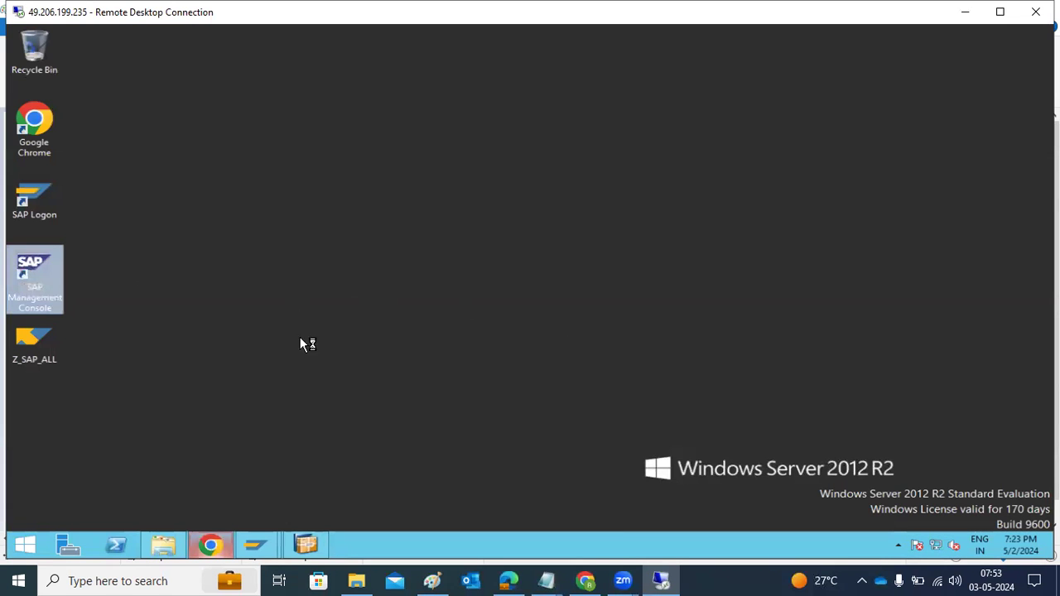
# Check the NP1/D08 start progress in Software Provisioning Manager and return to the desktop
pyautogui.click(212, 546)
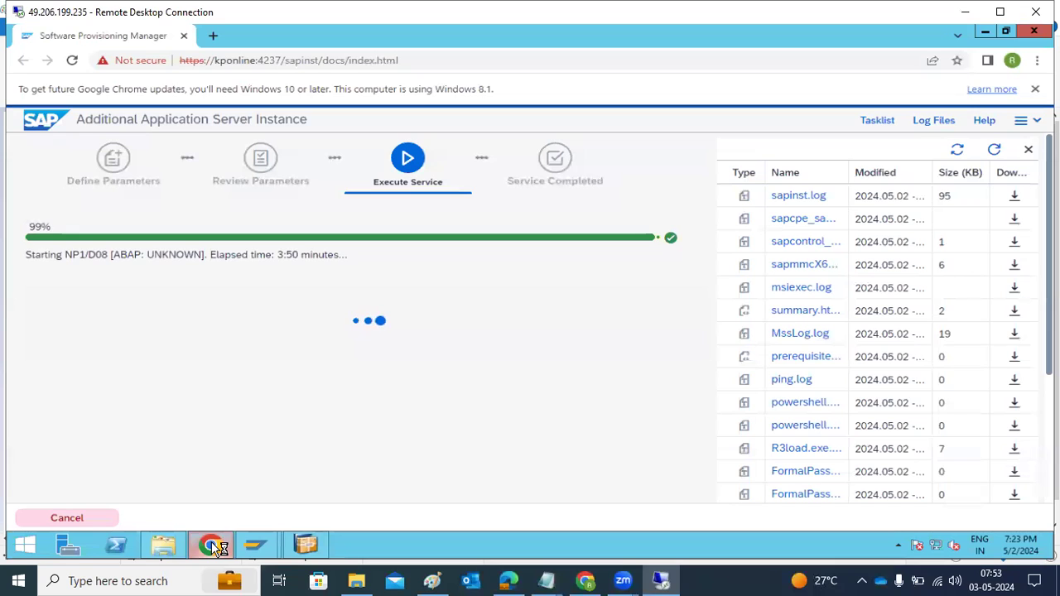
pyautogui.moveTo(195, 260); pyautogui.dragTo(35, 229)
pyautogui.click(43, 227)
pyautogui.click(211, 546)
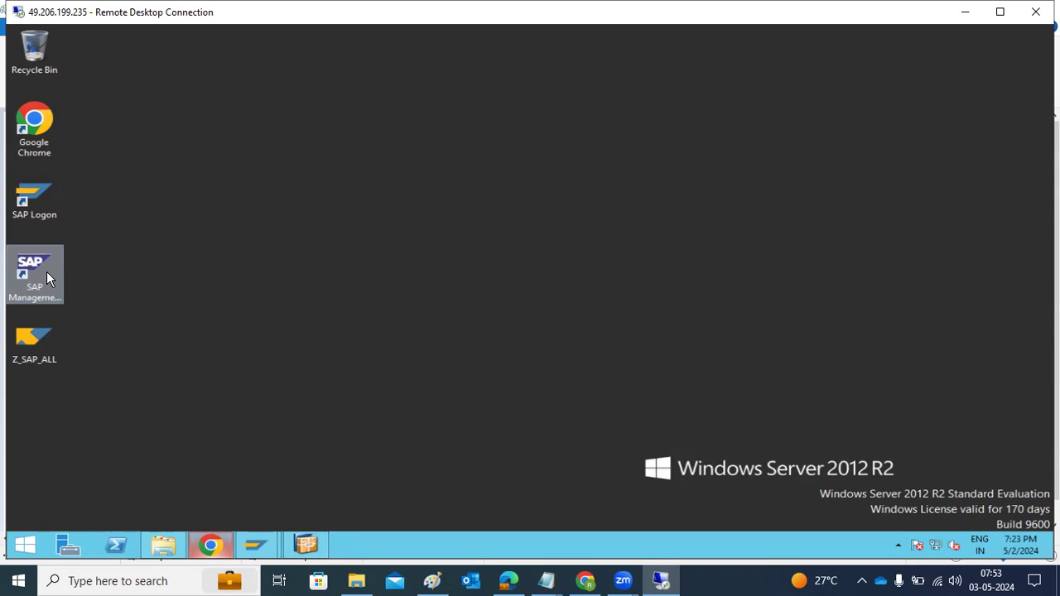
# Open SAP Management Console, expand the NWV and NP1 systems, and show kponline 8's process list
pyautogui.doubleClick(34, 273)
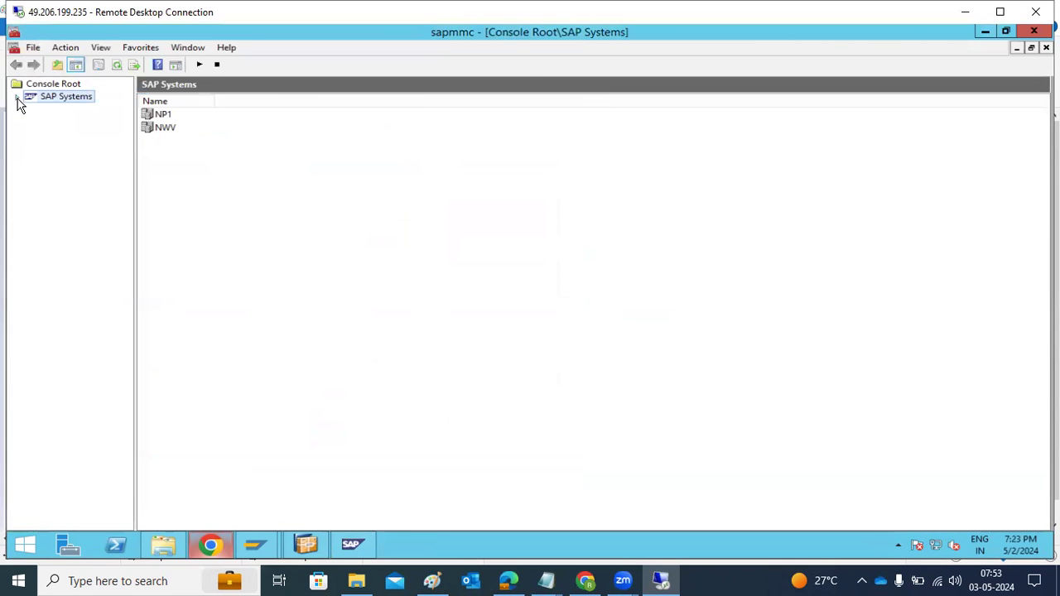
pyautogui.click(18, 98)
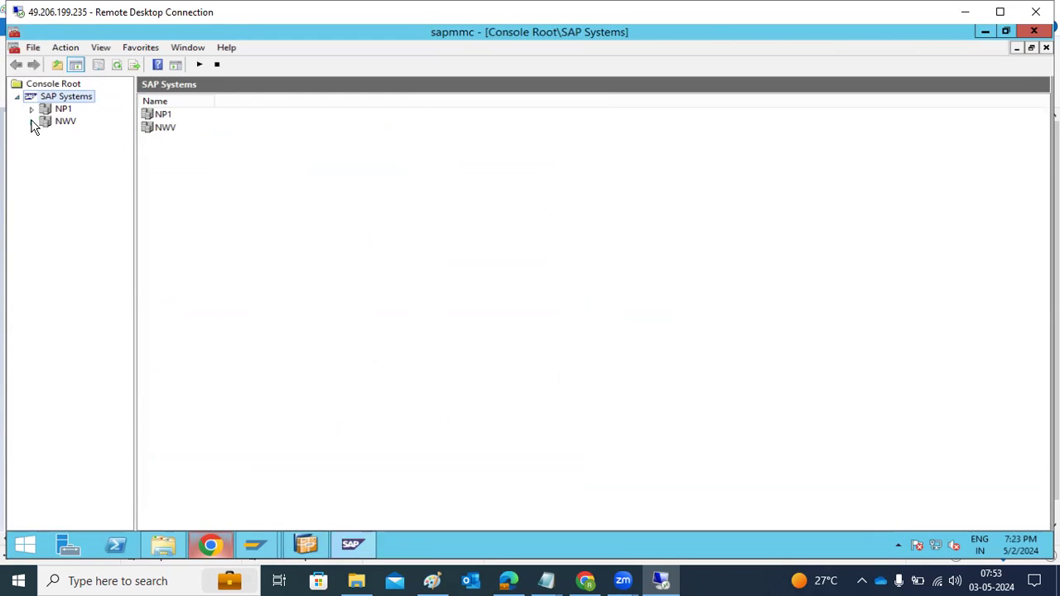
pyautogui.click(32, 121)
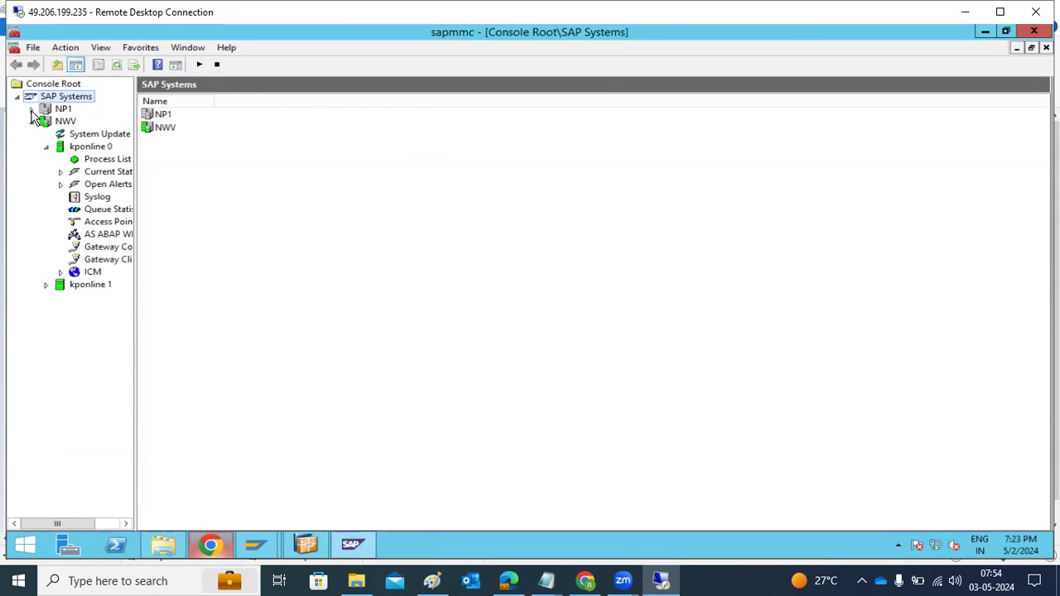
pyautogui.click(31, 109)
pyautogui.click(46, 173)
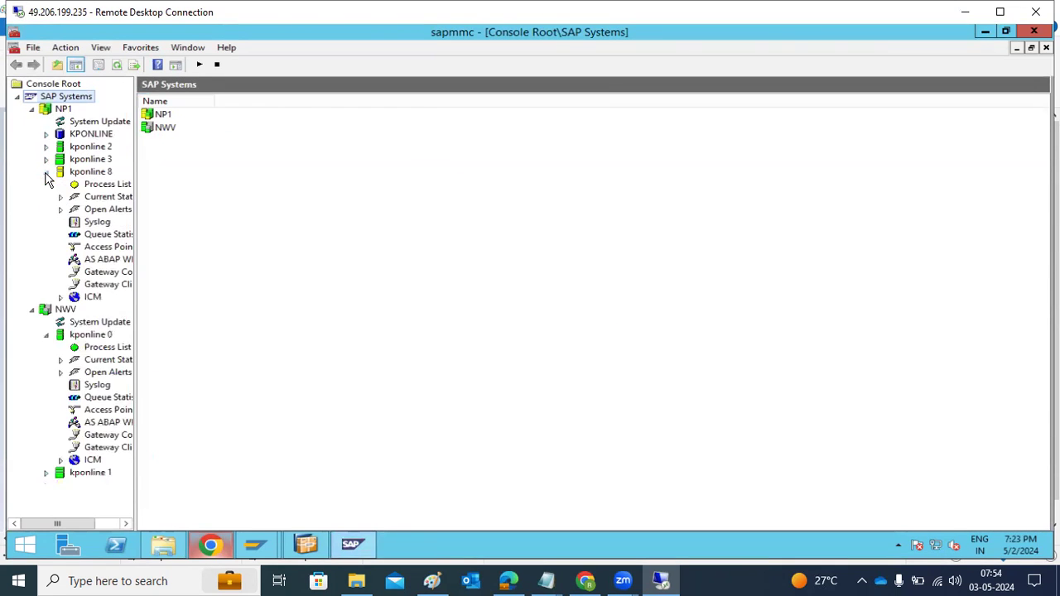
pyautogui.click(87, 188)
# Restart NP1 instance kponline 8 with a hard shutdown, authenticating as KPONLINE\Administrator with the account password
pyautogui.rightClick(71, 181)
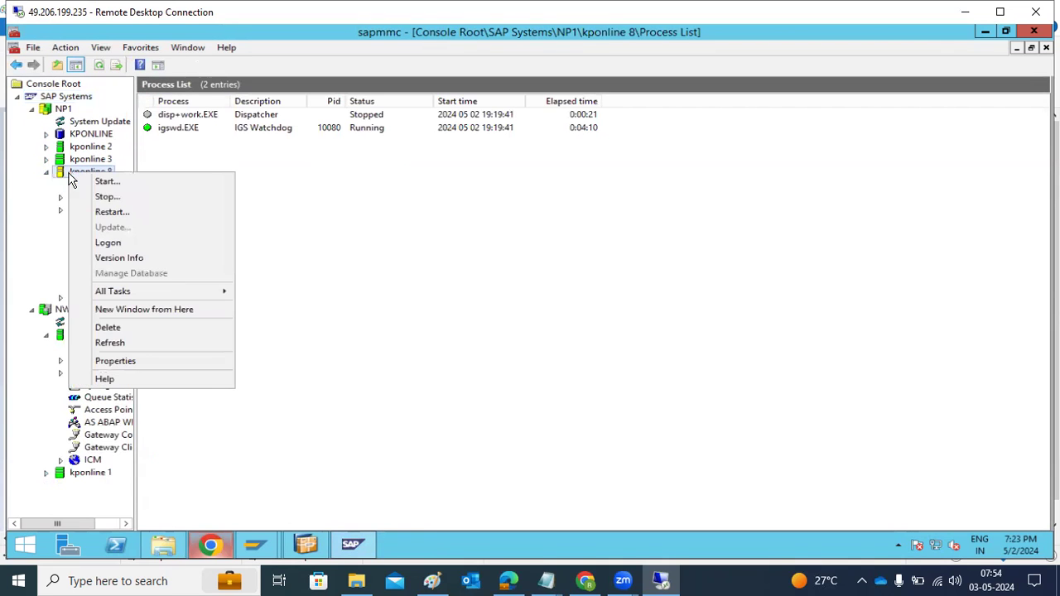
pyautogui.click(108, 212)
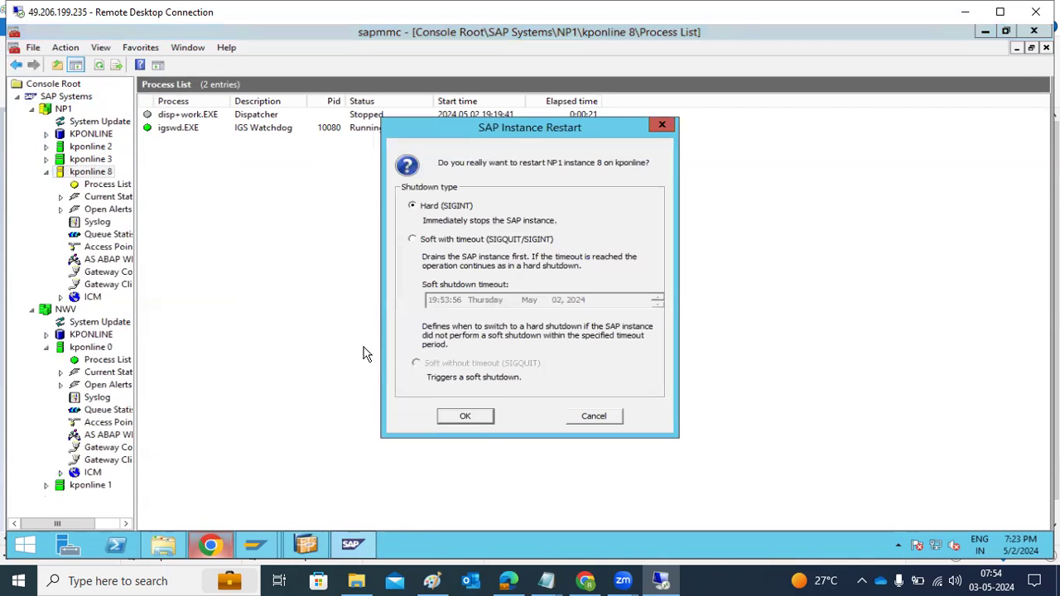
pyautogui.click(477, 414)
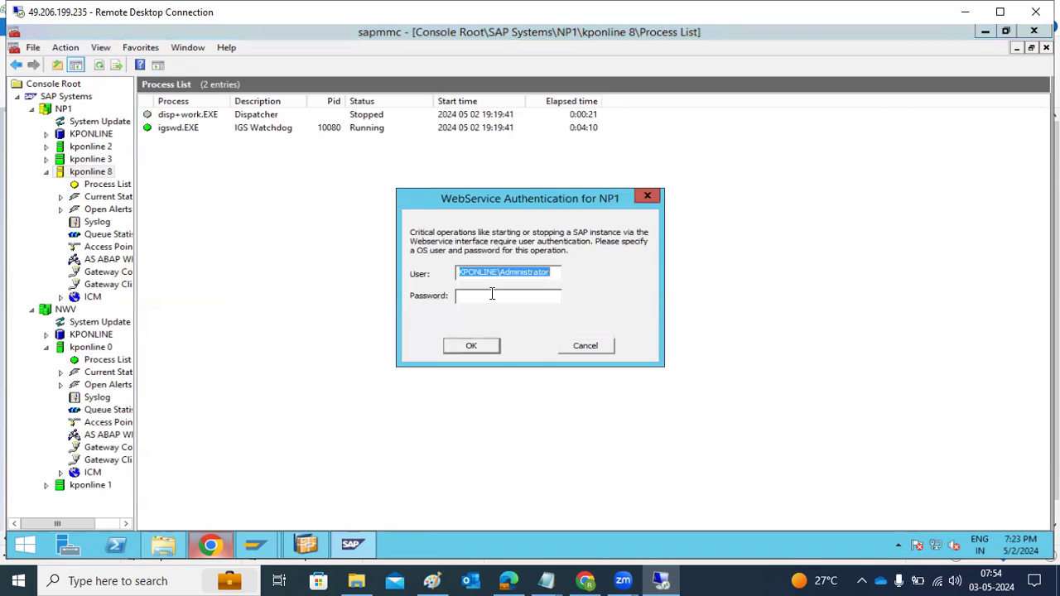
pyautogui.click(492, 295)
pyautogui.press('Return')
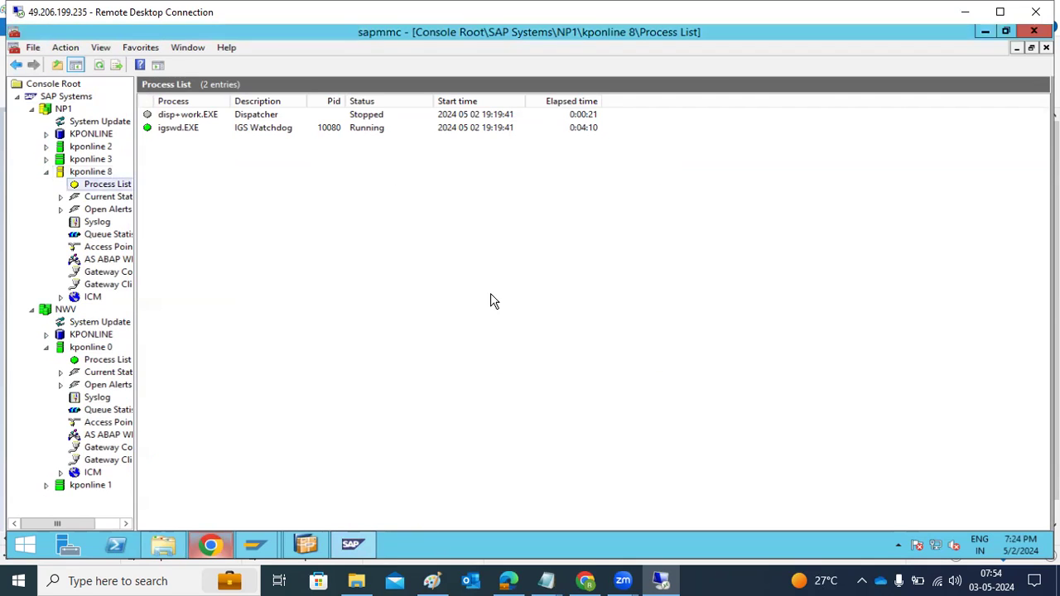
# Refresh kponline 8's process list repeatedly to monitor the dispatcher and IGS Watchdog during the restart
pyautogui.click(100, 66)
pyautogui.click(100, 68)
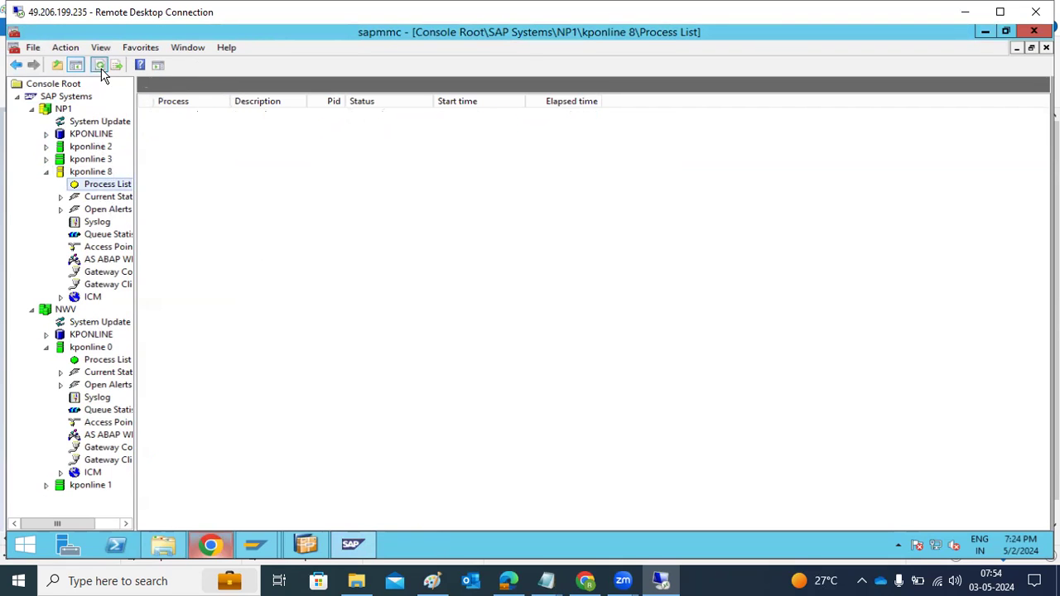
pyautogui.rightClick(98, 172)
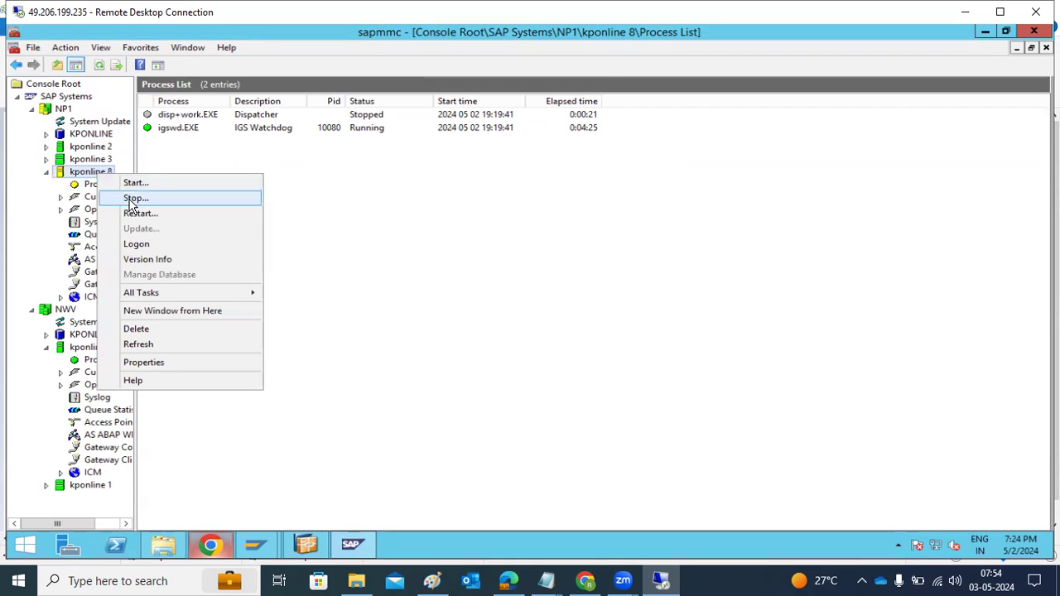
pyautogui.click(48, 113)
pyautogui.rightClick(49, 114)
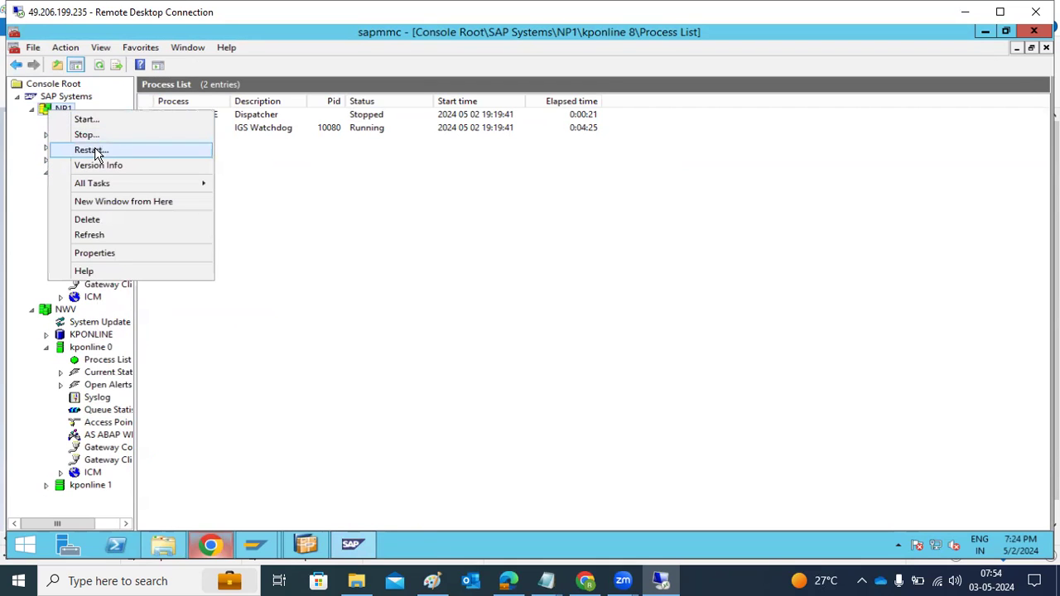
pyautogui.click(276, 232)
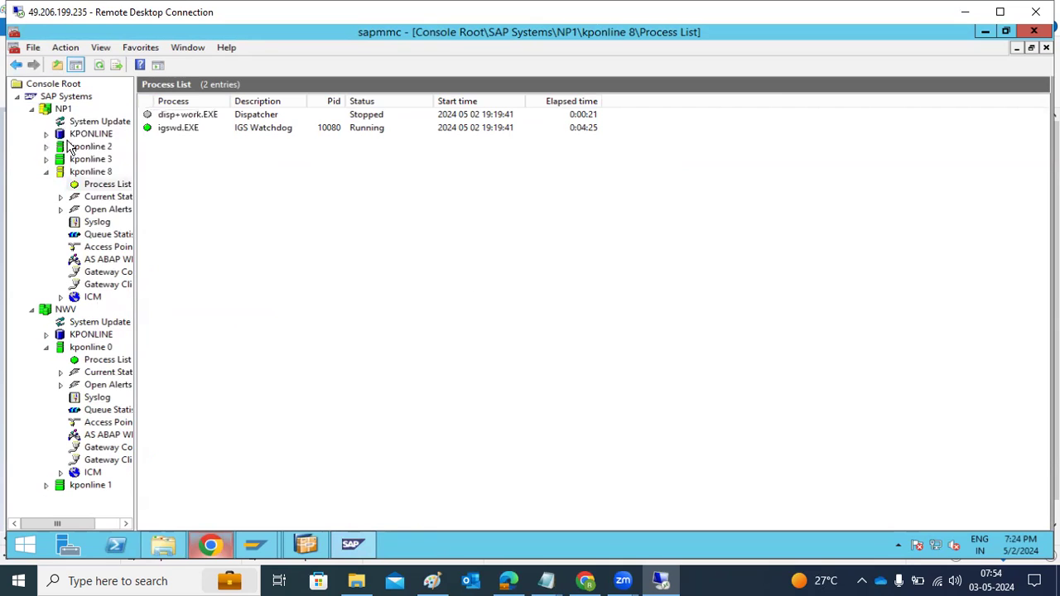
pyautogui.click(98, 69)
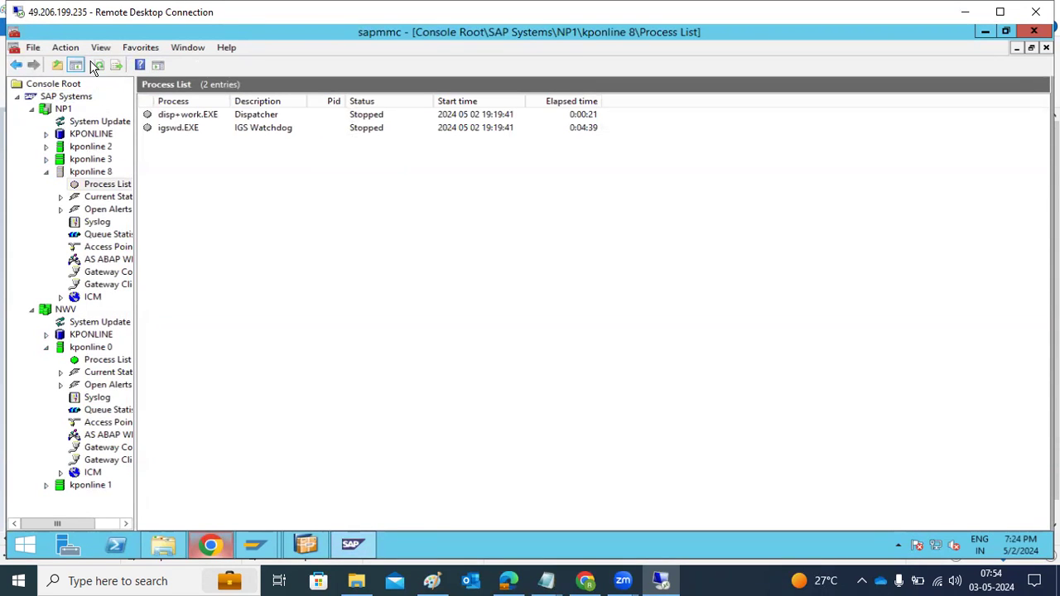
pyautogui.click(100, 69)
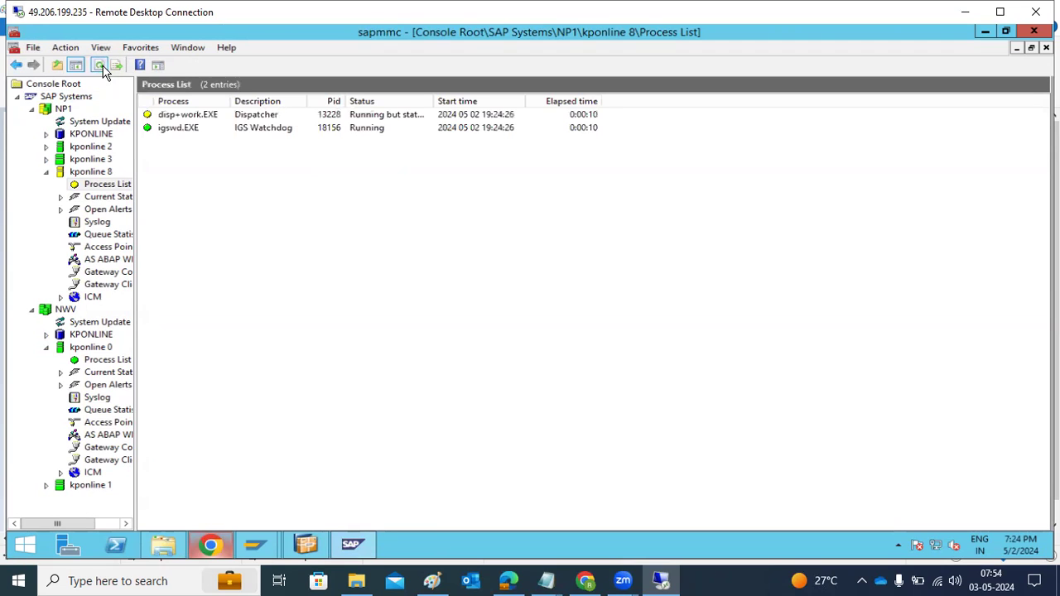
# Collapse kponline 0 under NWV and keep refreshing kponline 8's process list to monitor the dispatcher
pyautogui.click(102, 68)
pyautogui.click(45, 347)
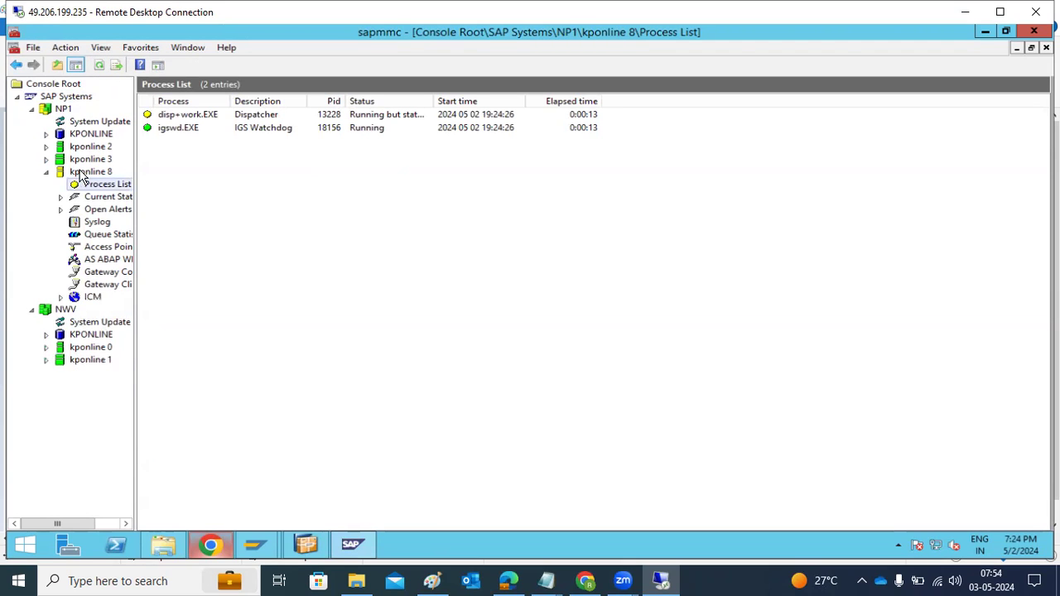
pyautogui.click(100, 67)
pyautogui.click(100, 66)
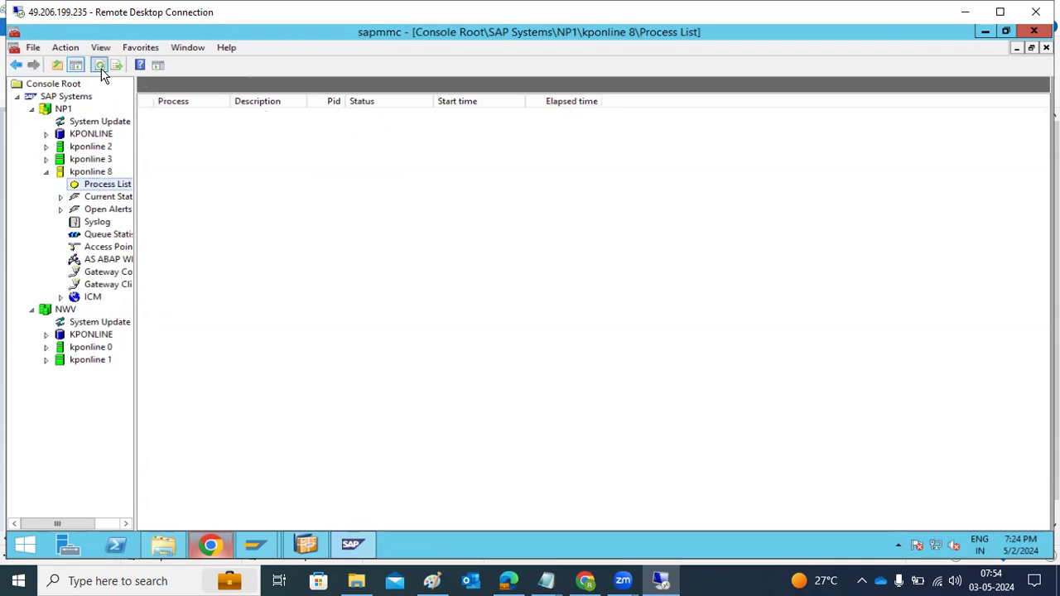
pyautogui.click(100, 66)
# Open the developer trace of kponline 8's dispatcher and review the shutdown entries near its end
pyautogui.rightClick(180, 116)
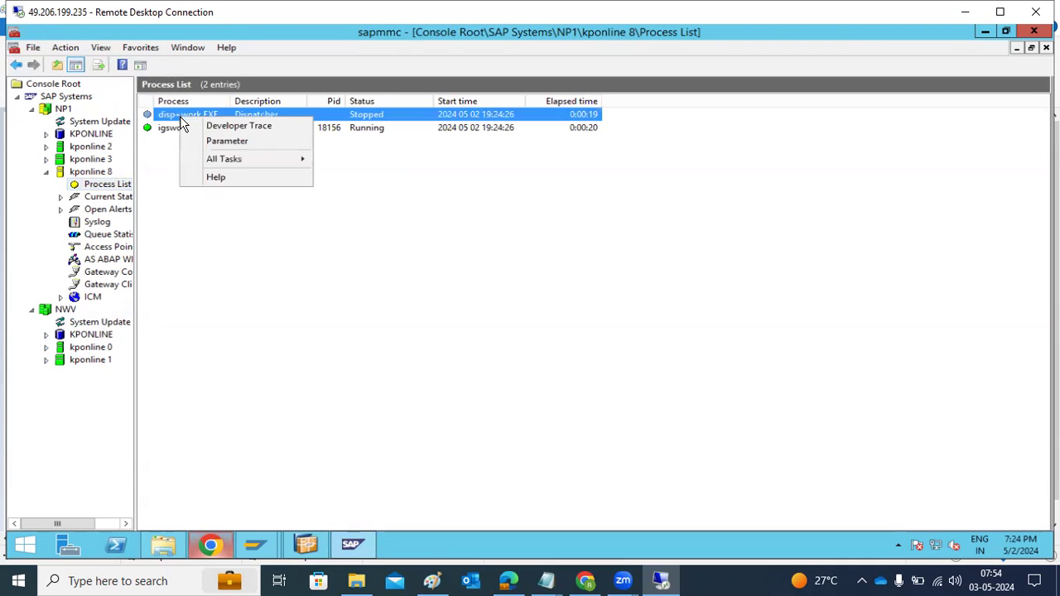
pyautogui.click(208, 125)
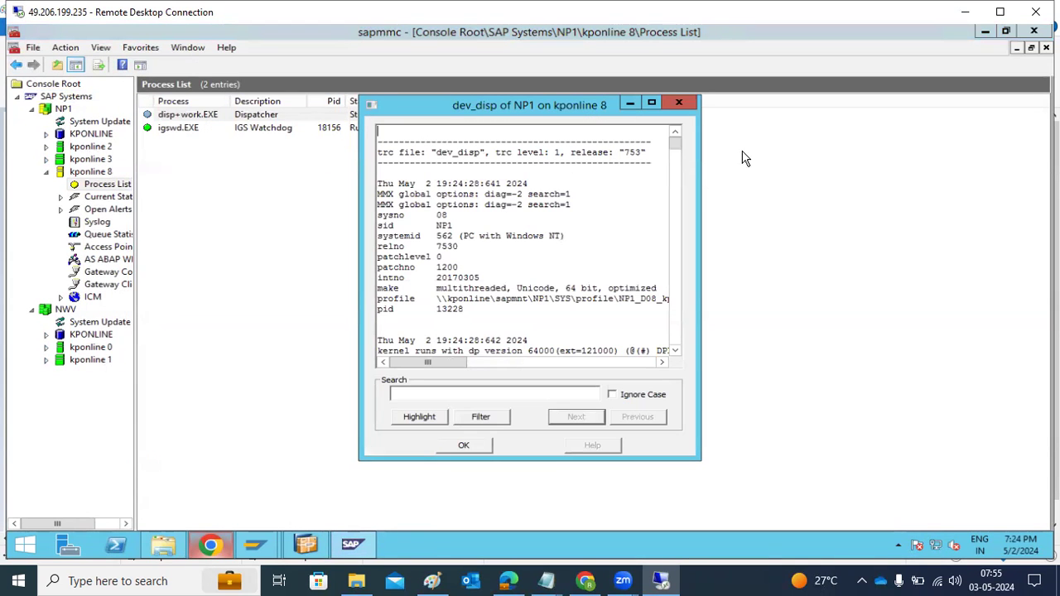
pyautogui.moveTo(675, 148); pyautogui.dragTo(675, 340)
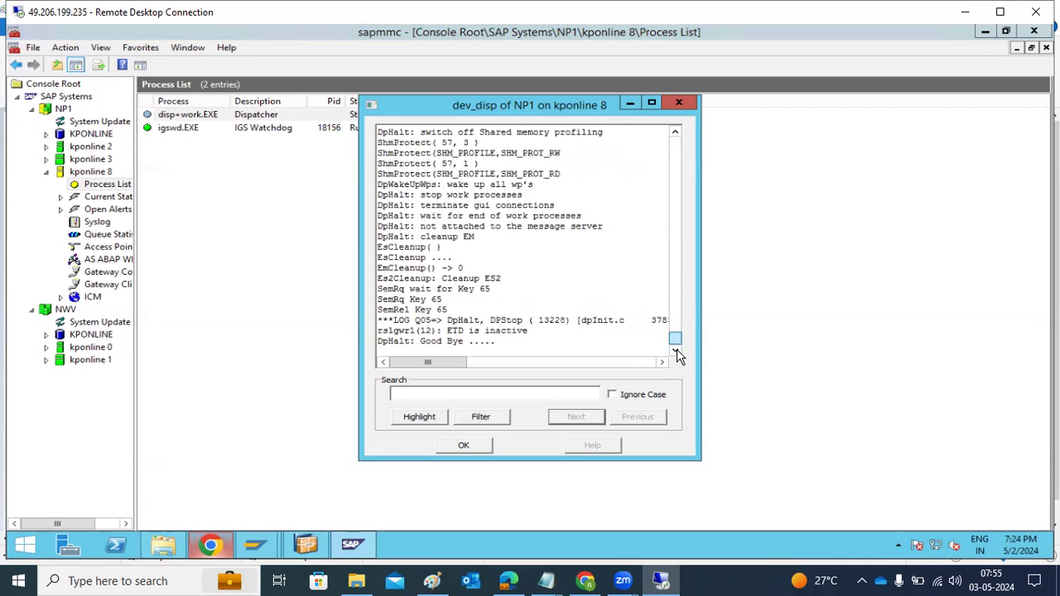
pyautogui.scroll(4, 517, 277)
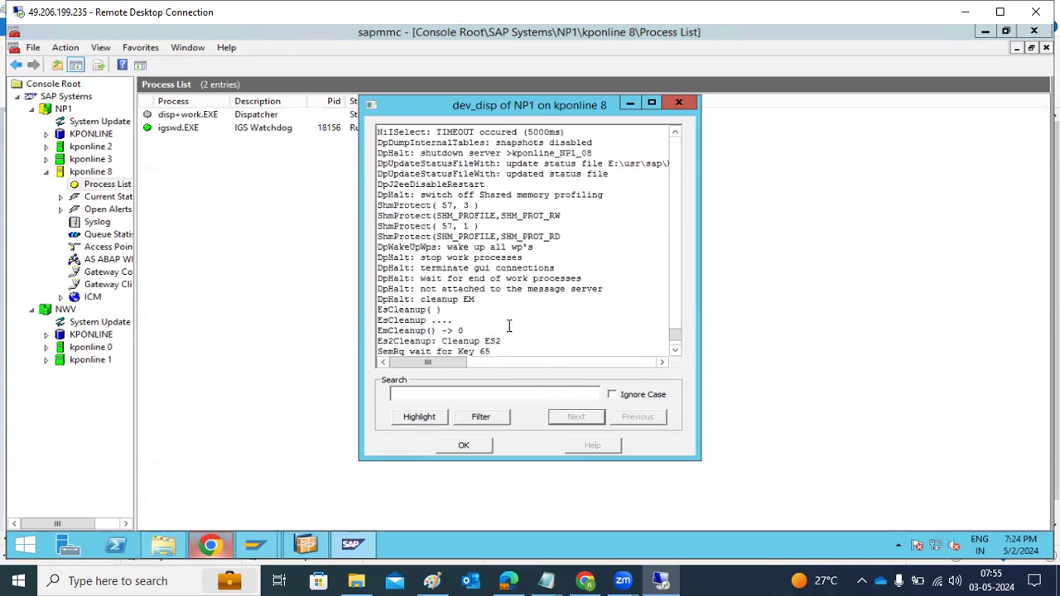
pyautogui.moveTo(519, 257)
pyautogui.mouseDown()
pyautogui.moveTo(571, 245)
pyautogui.moveTo(585, 274)
pyautogui.mouseUp()
pyautogui.scroll(4, 580, 279)
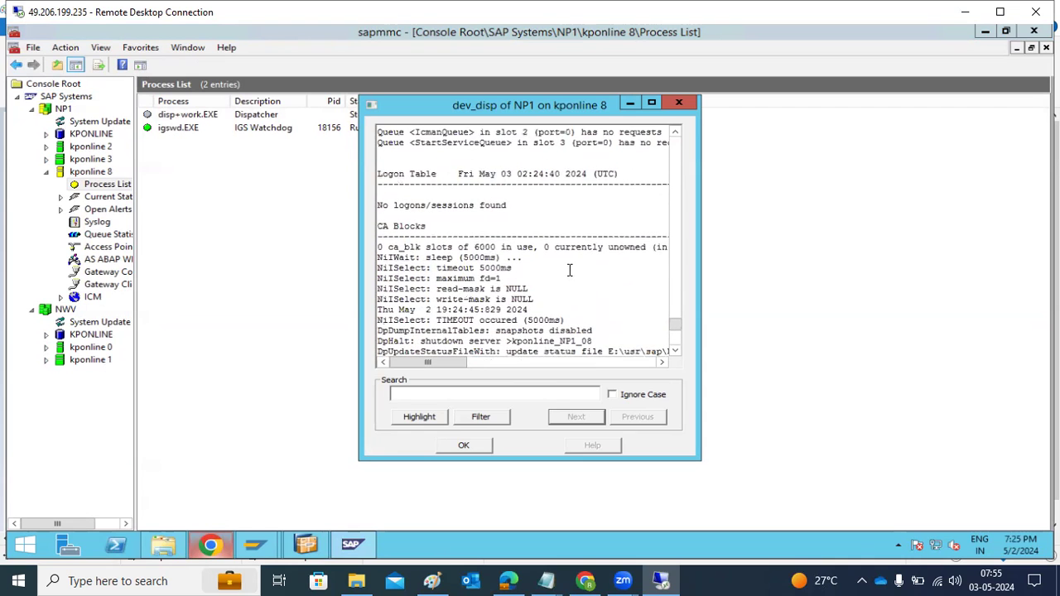
pyautogui.scroll(4, 561, 266)
pyautogui.scroll(2, 562, 267)
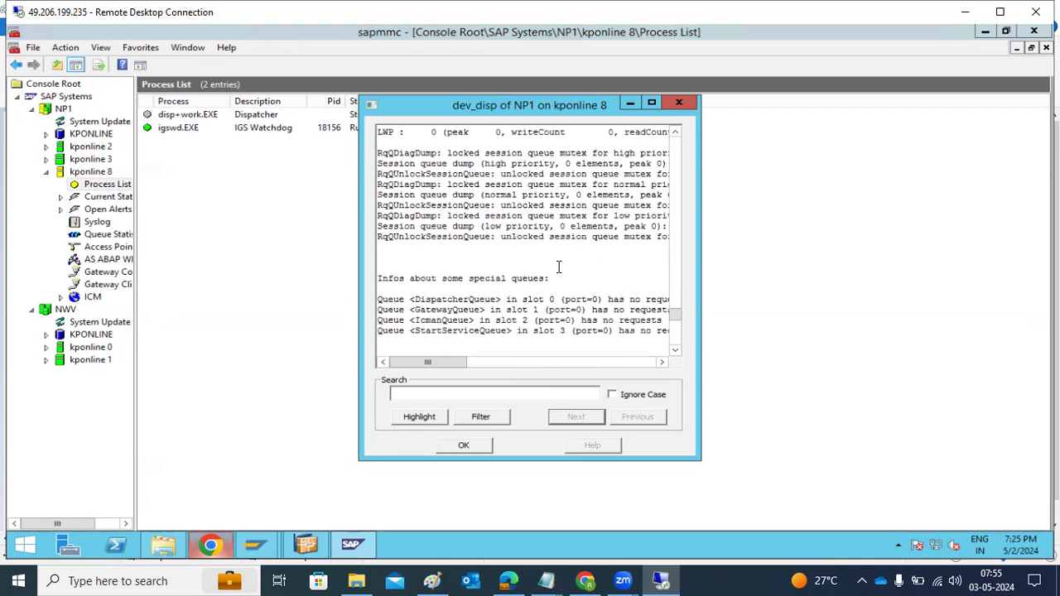
# Trace the dispatcher log back to the DpEmInit and DpMemInit error lines, highlight them, and close the trace
pyautogui.moveTo(447, 299); pyautogui.dragTo(473, 295)
pyautogui.moveTo(463, 173); pyautogui.dragTo(504, 208)
pyautogui.scroll(6, 504, 208)
pyautogui.scroll(10, 503, 208)
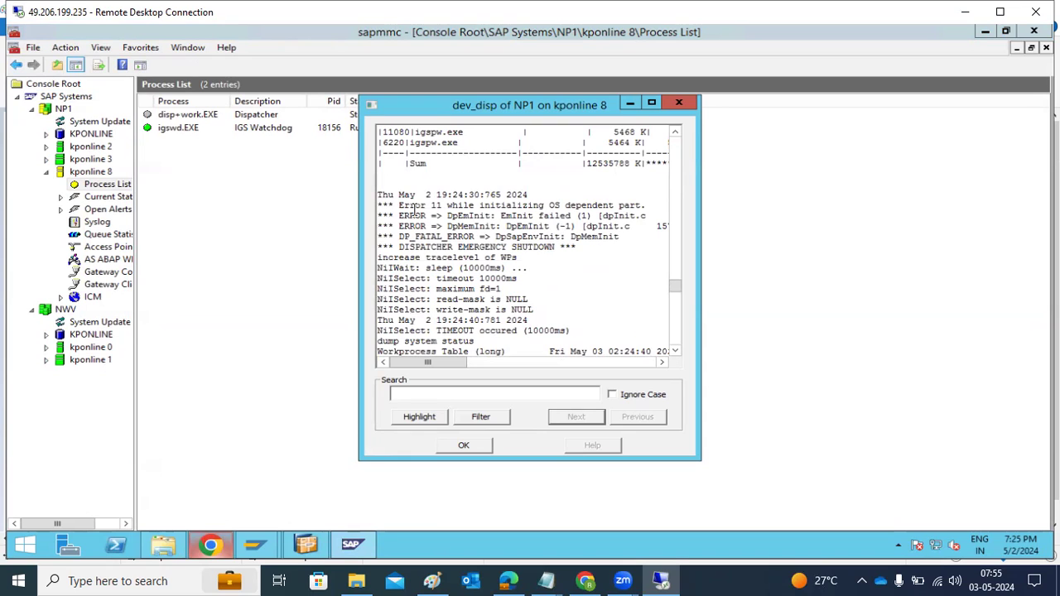
pyautogui.moveTo(400, 211)
pyautogui.mouseDown()
pyautogui.moveTo(476, 198)
pyautogui.moveTo(550, 233)
pyautogui.moveTo(576, 262)
pyautogui.mouseUp()
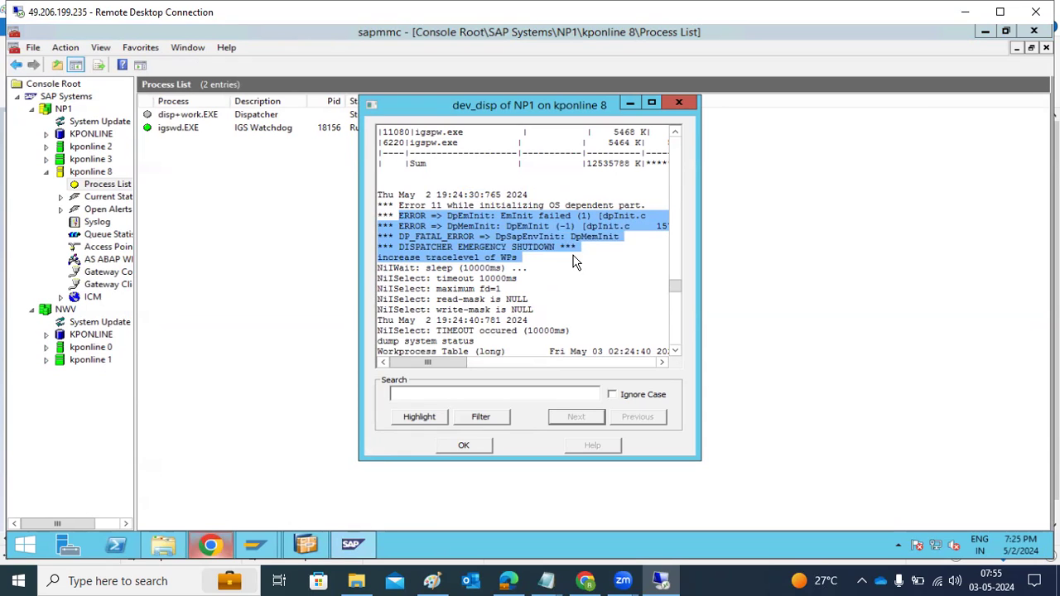
pyautogui.click(454, 450)
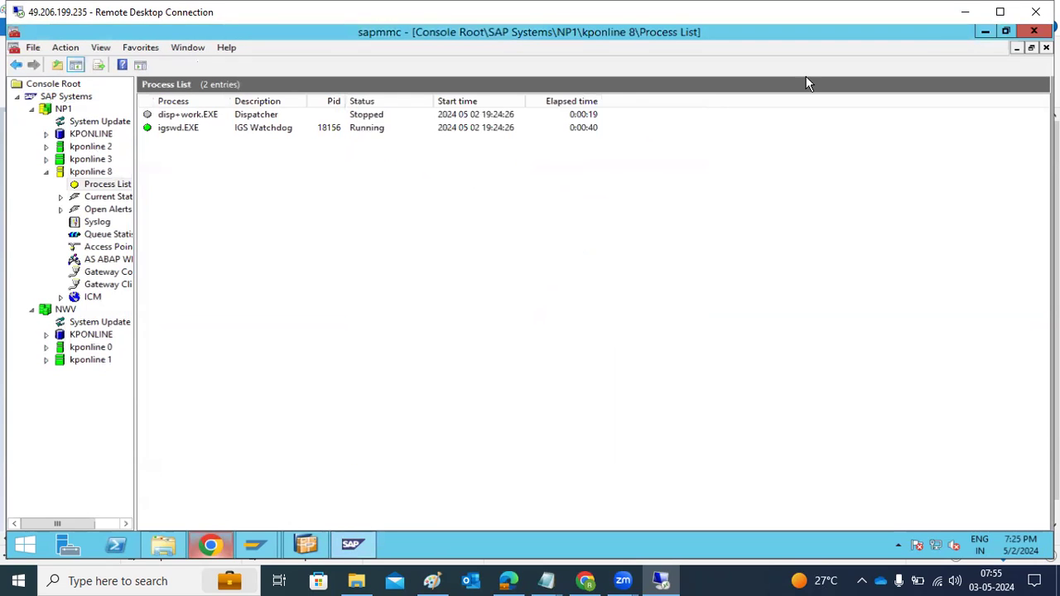
# Minimize the management console and check the NP1/D08 start progress in Software Provisioning Manager
pyautogui.click(986, 32)
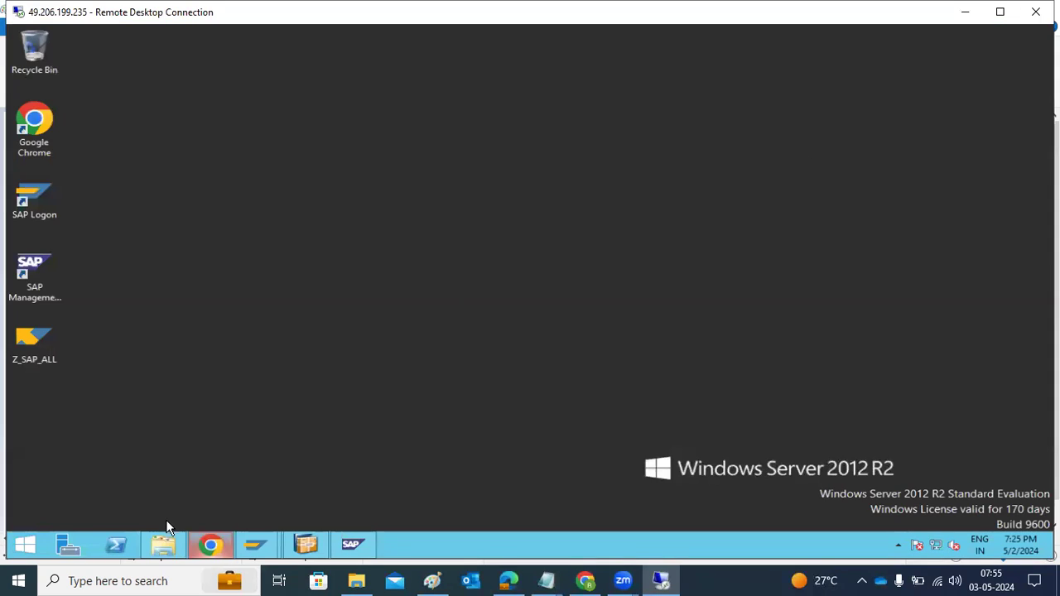
pyautogui.click(163, 544)
pyautogui.click(209, 544)
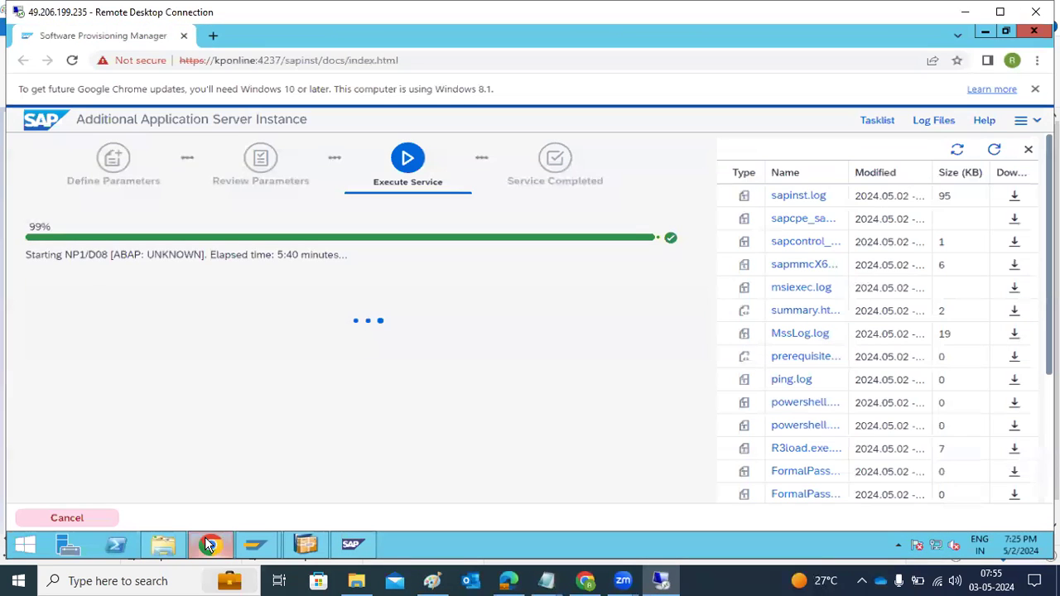
pyautogui.moveTo(81, 254); pyautogui.dragTo(25, 254)
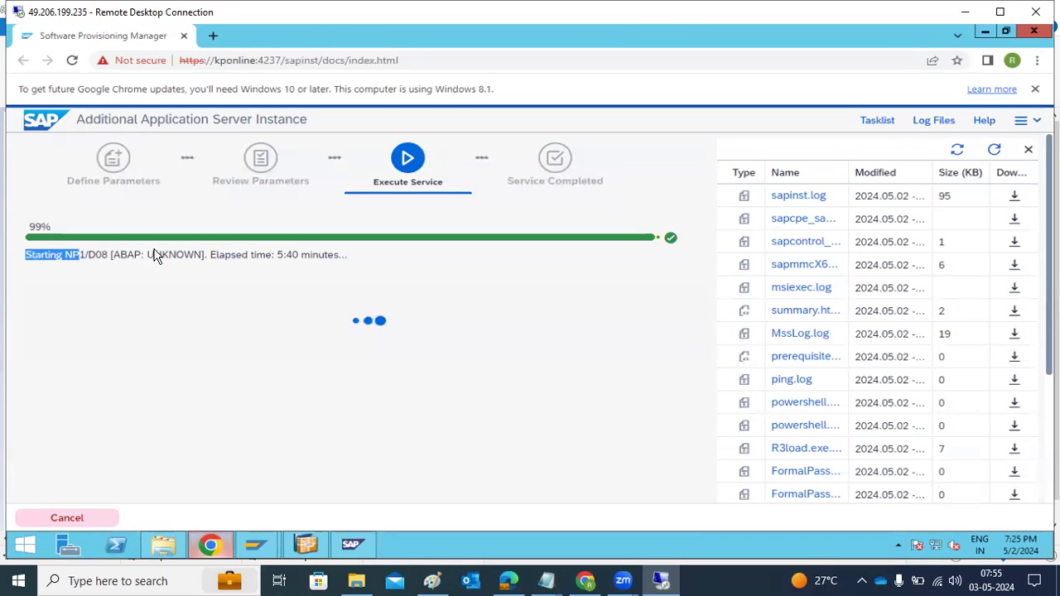
# Open the server's virtual memory settings through File Explorer's This PC properties and the advanced performance options
pyautogui.click(157, 553)
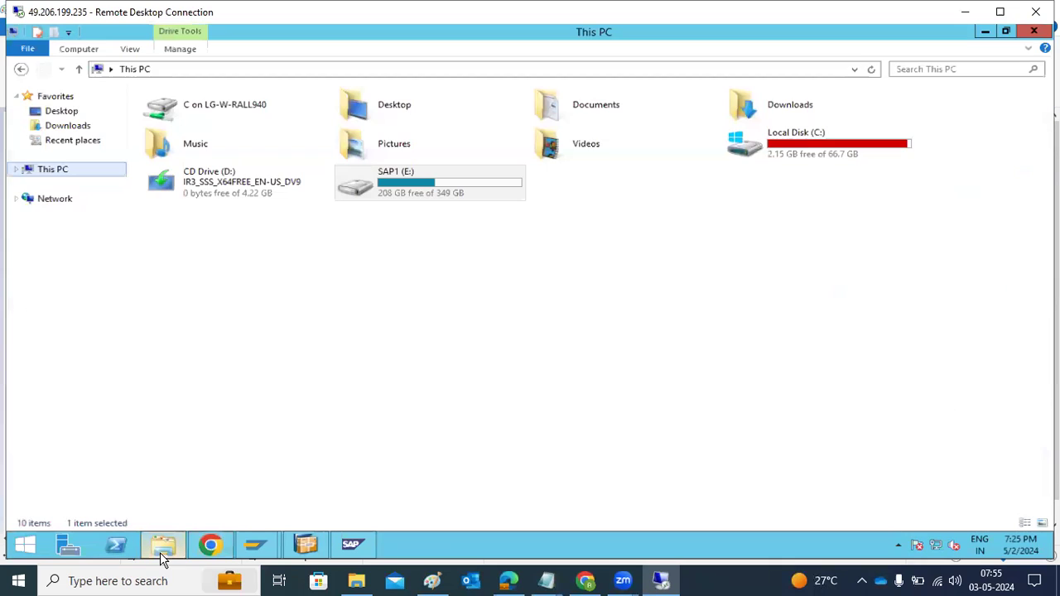
pyautogui.rightClick(47, 175)
pyautogui.click(78, 332)
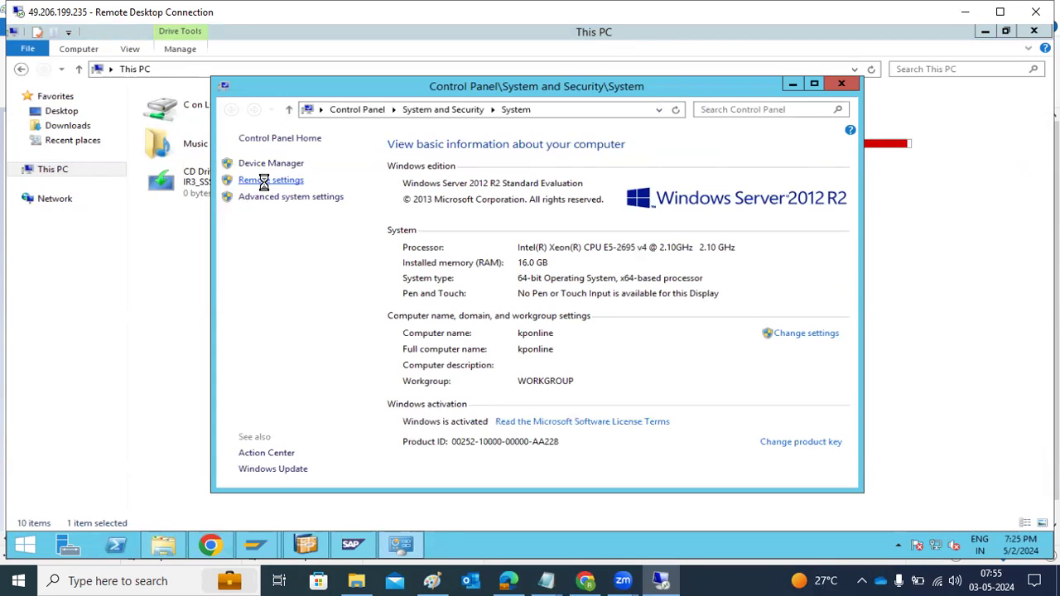
pyautogui.click(266, 188)
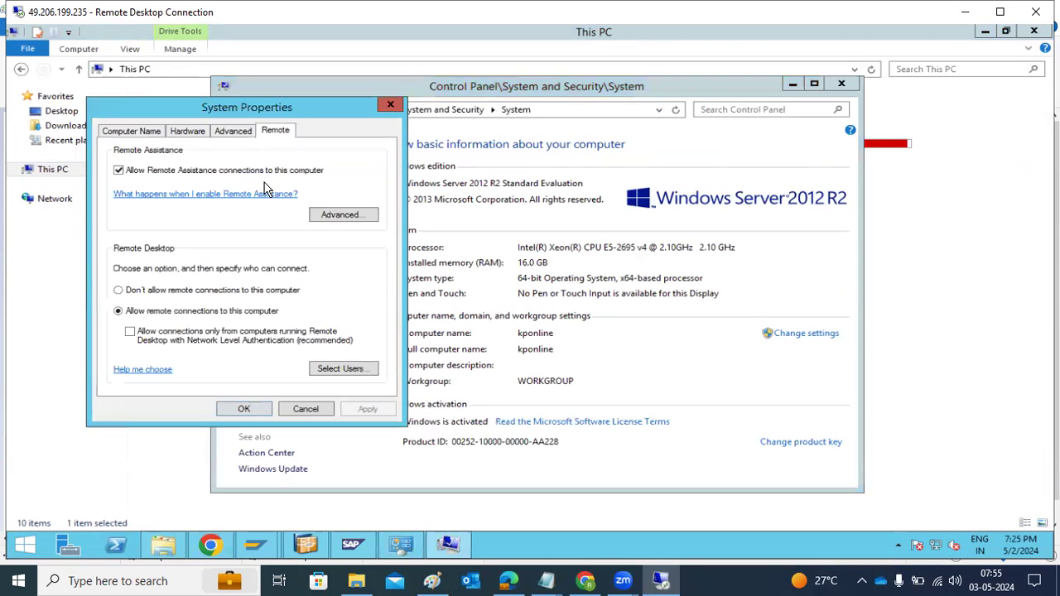
pyautogui.click(240, 134)
pyautogui.click(334, 212)
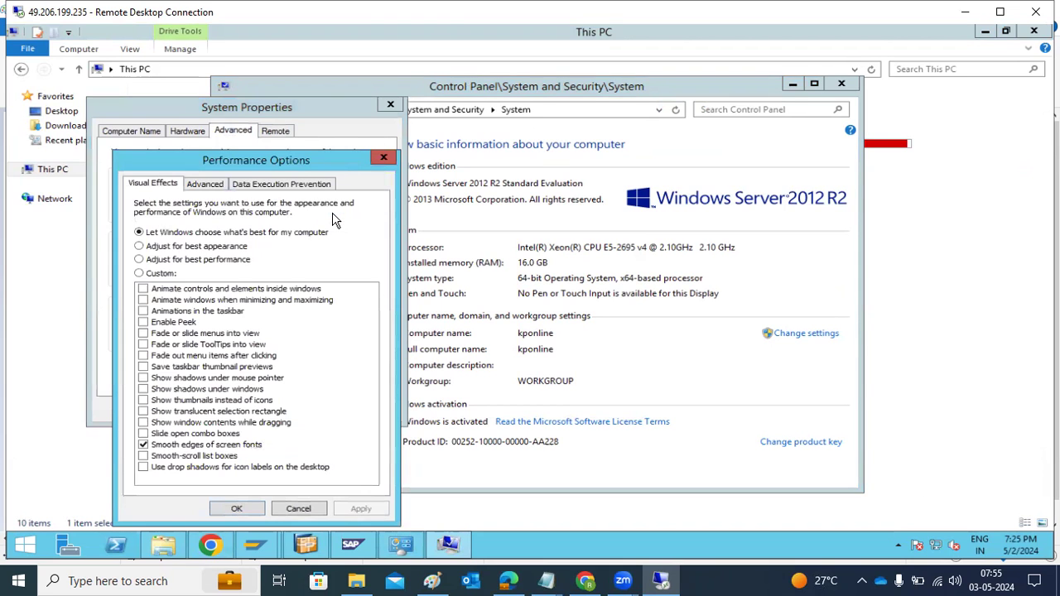
pyautogui.click(218, 185)
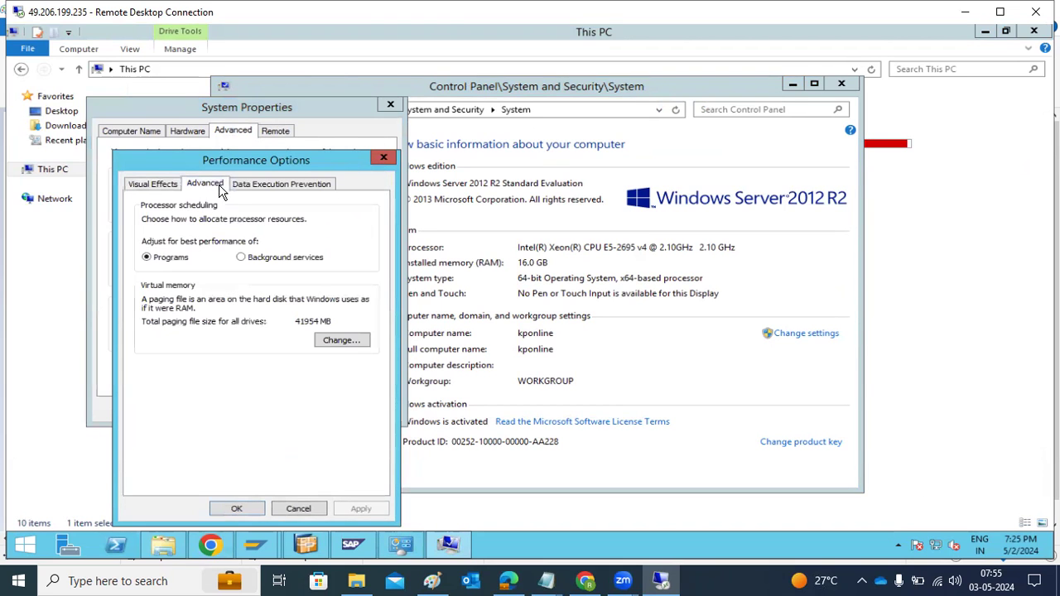
pyautogui.click(331, 342)
# Set a new custom maximum paging file size for drive E: [SAP1], apply it, and close the system windows
pyautogui.click(167, 265)
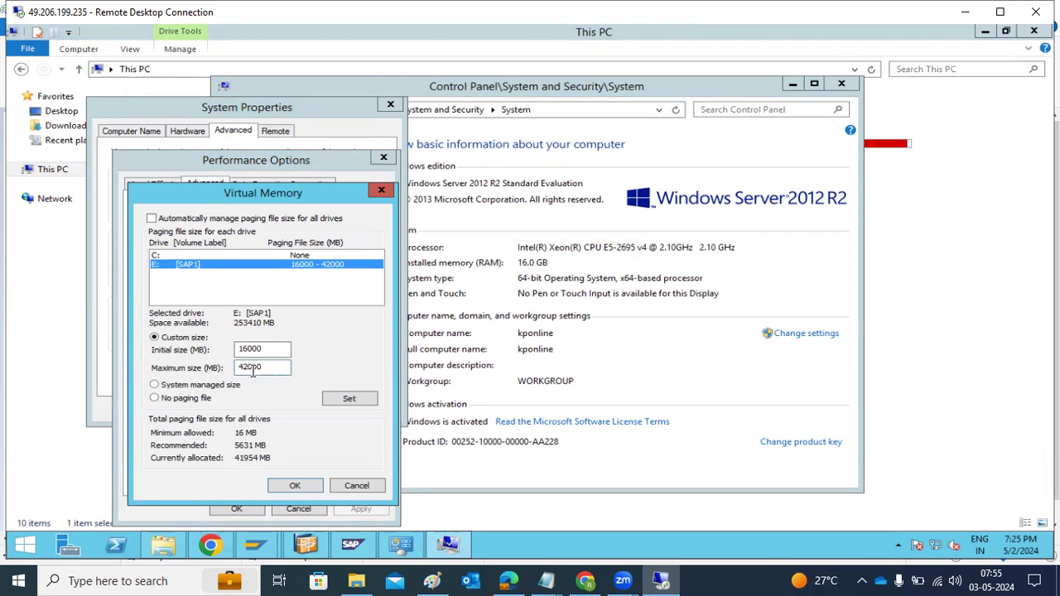
pyautogui.moveTo(271, 366); pyautogui.dragTo(231, 380)
pyautogui.write('2')
pyautogui.click(343, 406)
pyautogui.click(290, 485)
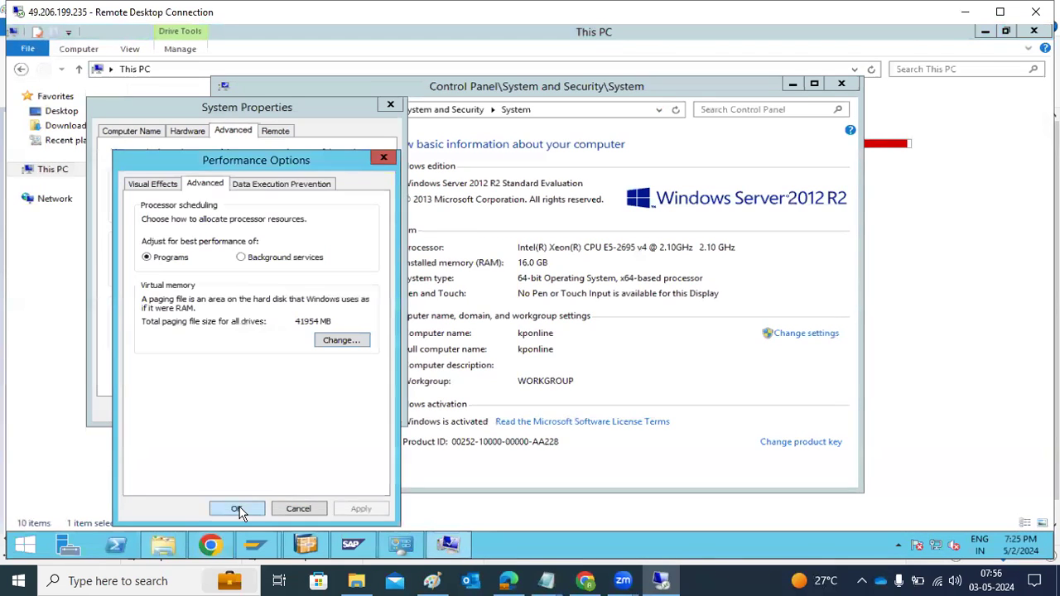
pyautogui.click(238, 508)
pyautogui.click(247, 410)
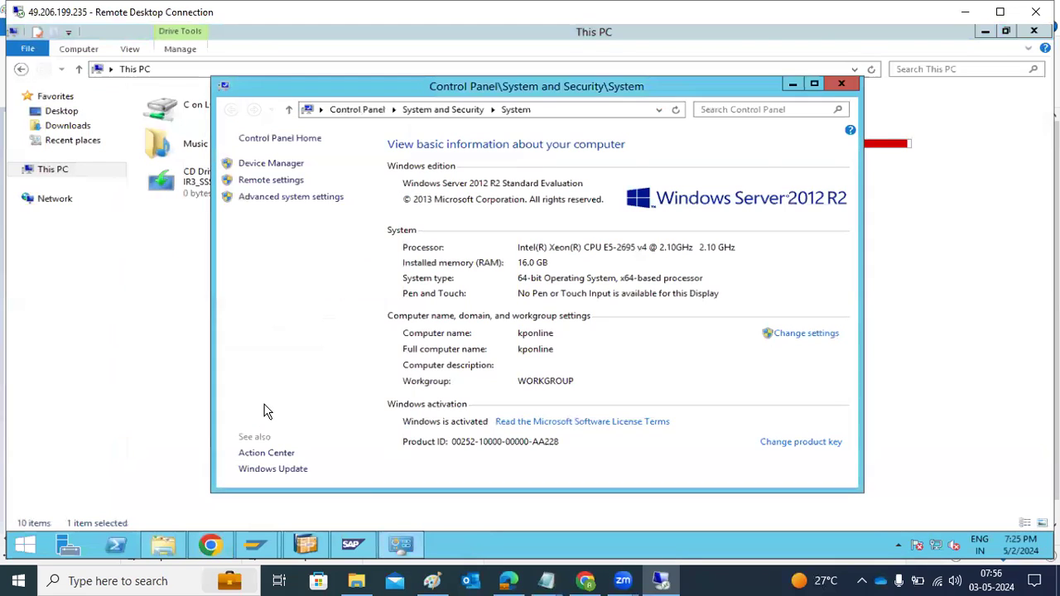
pyautogui.click(844, 84)
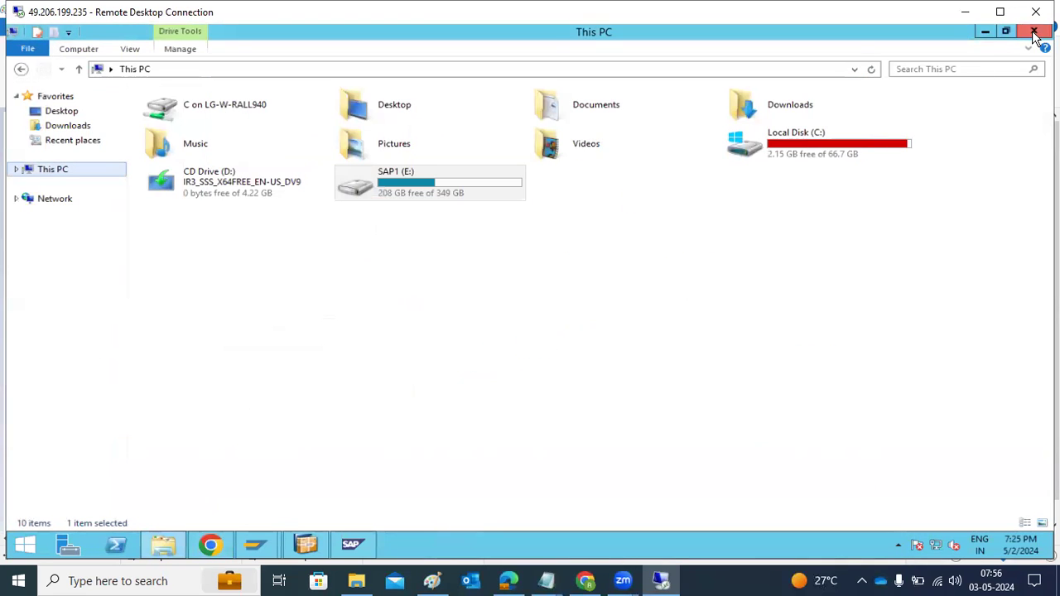
pyautogui.click(1034, 31)
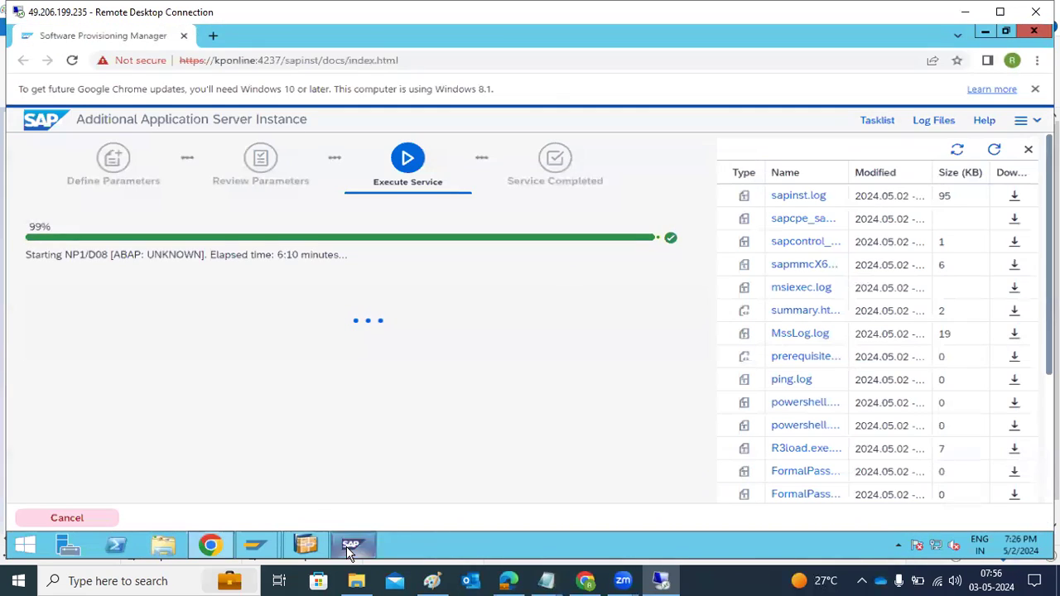
# Switch to SAP Management Console and restart all NP1 instances with a hard shutdown and a 300-second stop wait timeout
pyautogui.click(351, 544)
pyautogui.rightClick(73, 171)
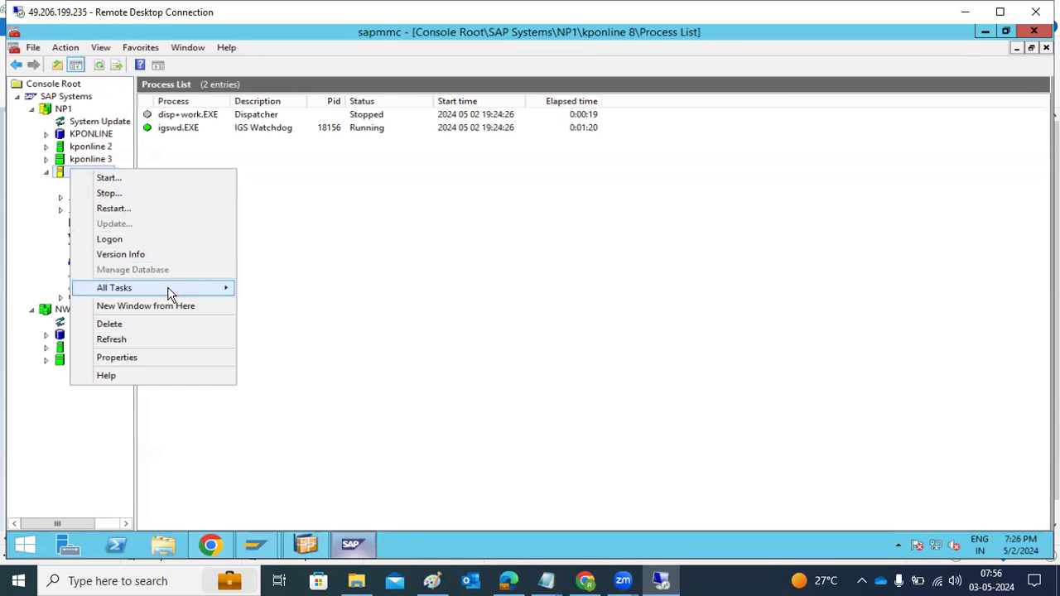
pyautogui.moveTo(190, 287)
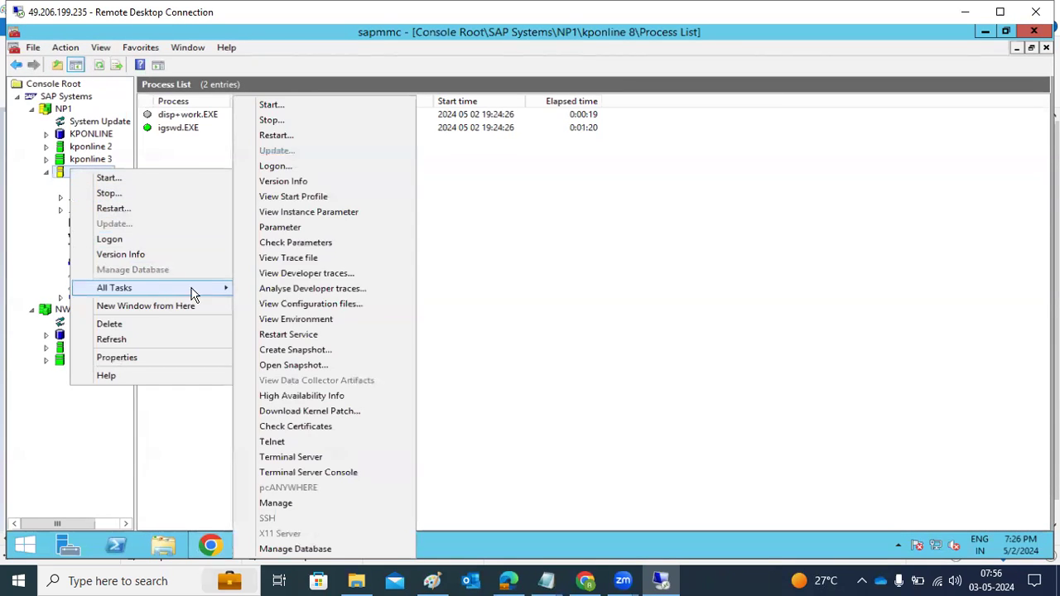
pyautogui.rightClick(63, 110)
pyautogui.moveTo(197, 191)
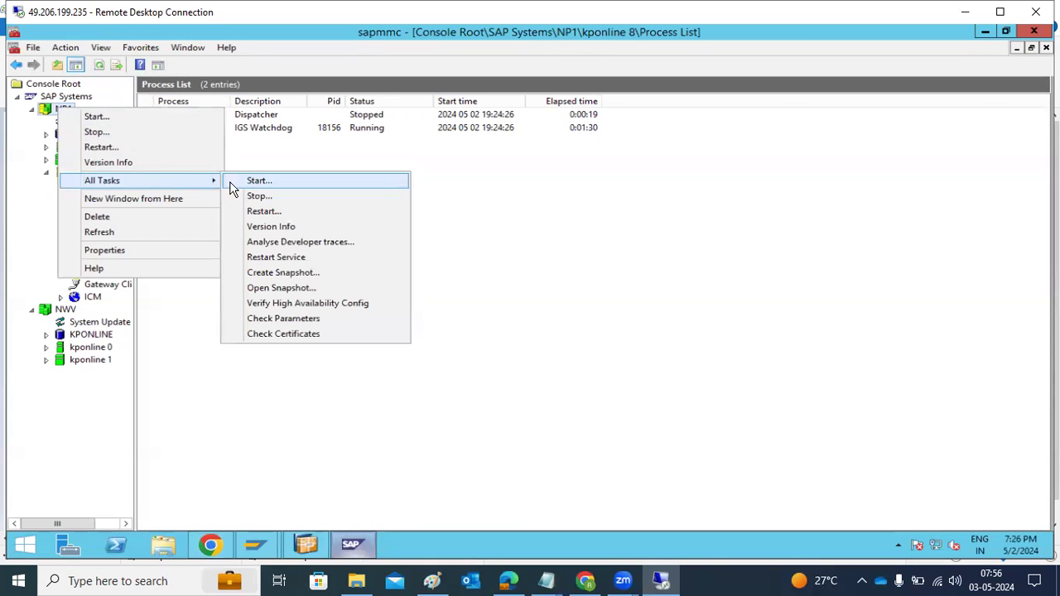
pyautogui.click(261, 213)
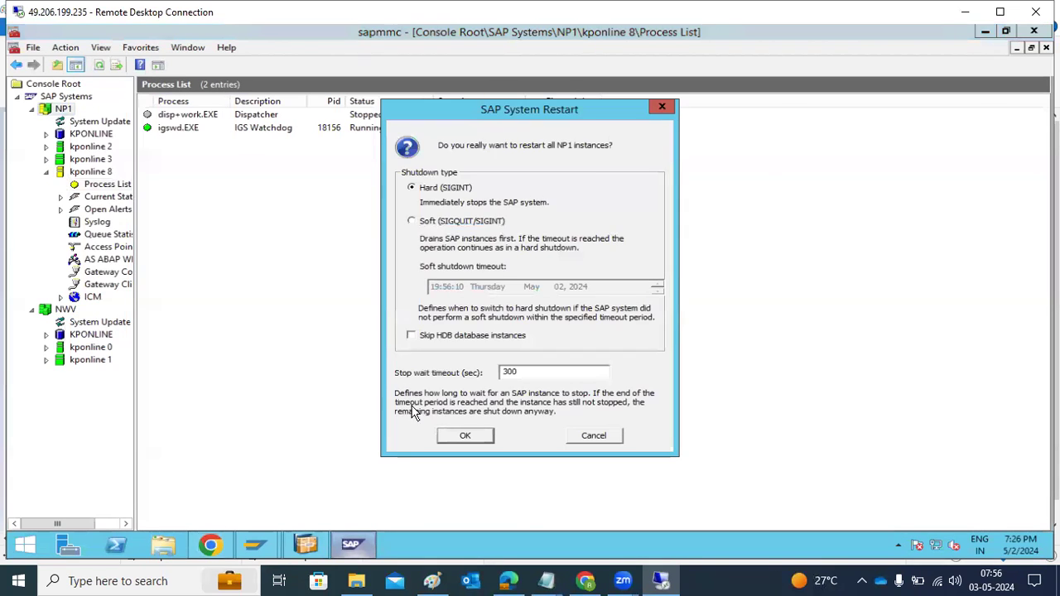
pyautogui.click(447, 438)
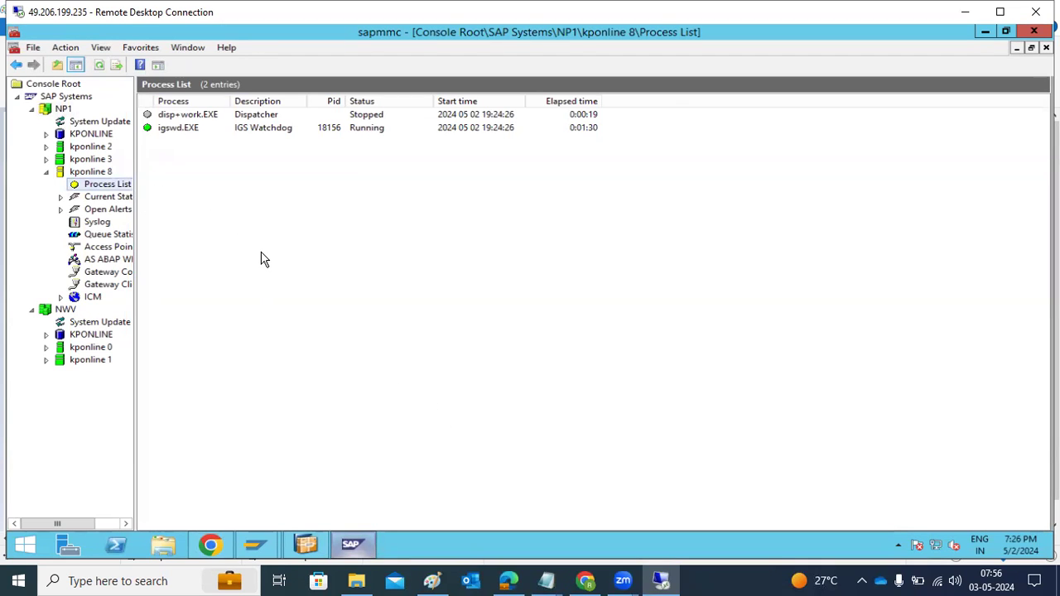
# Refresh the console, collapse kponline 8, decline the detailed SAP GUI shutdown error description, and refresh the instance status
pyautogui.click(99, 66)
pyautogui.click(46, 171)
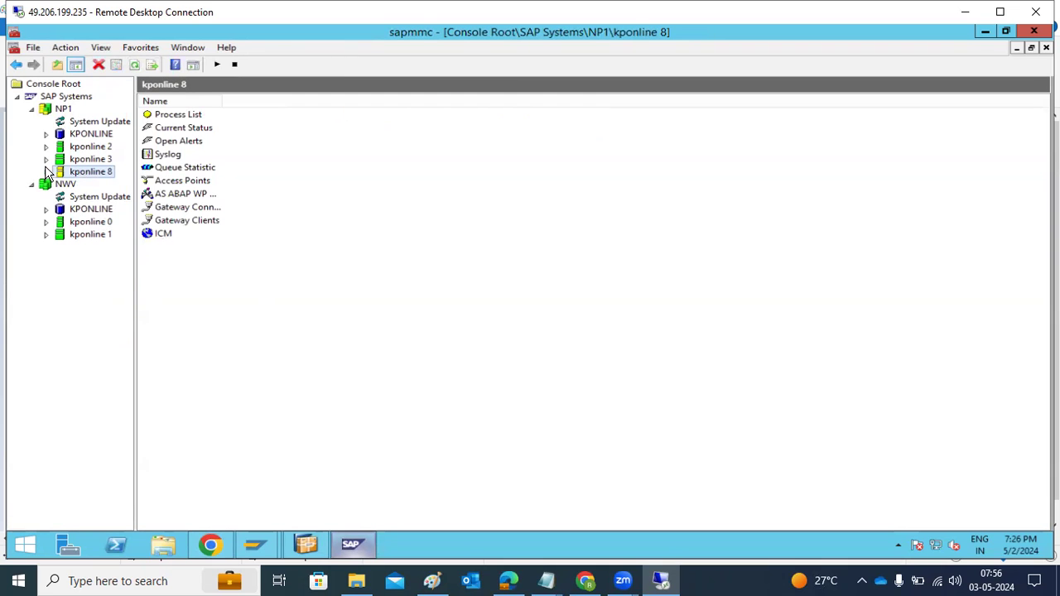
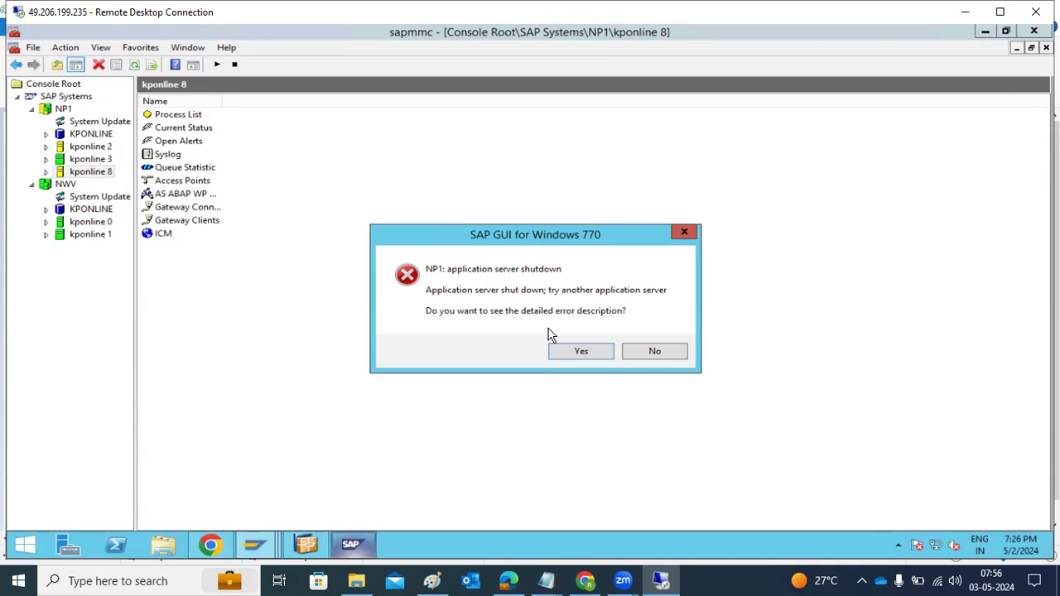
pyautogui.click(648, 353)
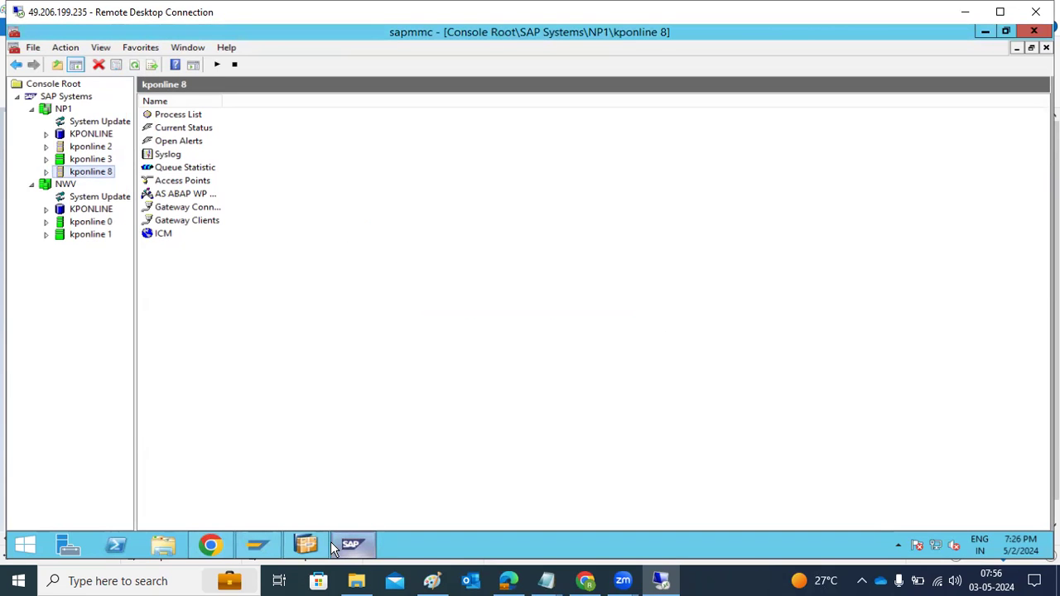
pyautogui.click(133, 65)
# Check the installation progress in Software Provisioning Manager, return to SAP Management Console, and show NP1 instance kponline 3
pyautogui.click(211, 547)
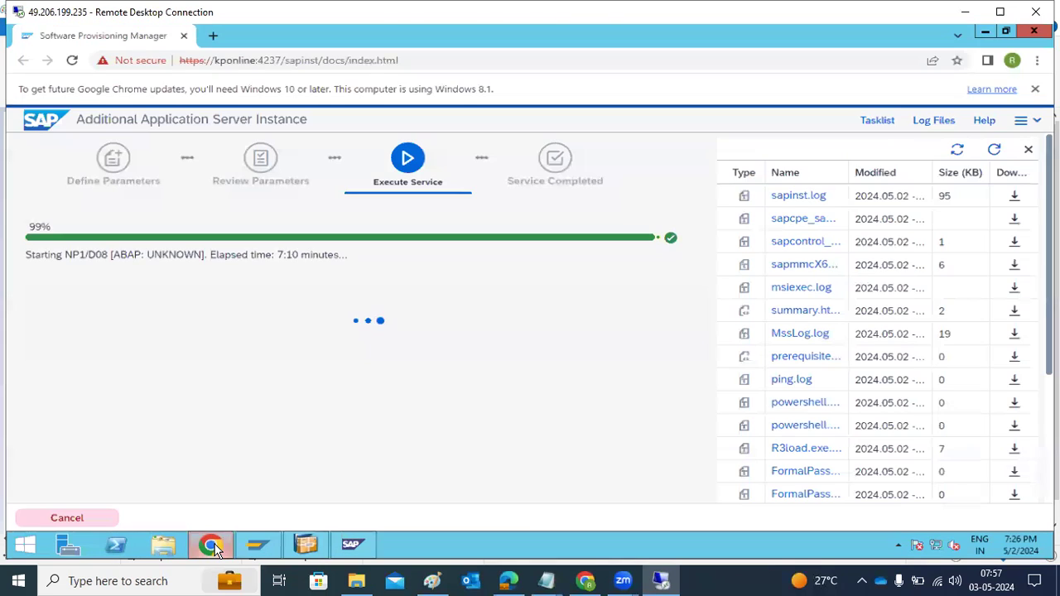
pyautogui.click(211, 547)
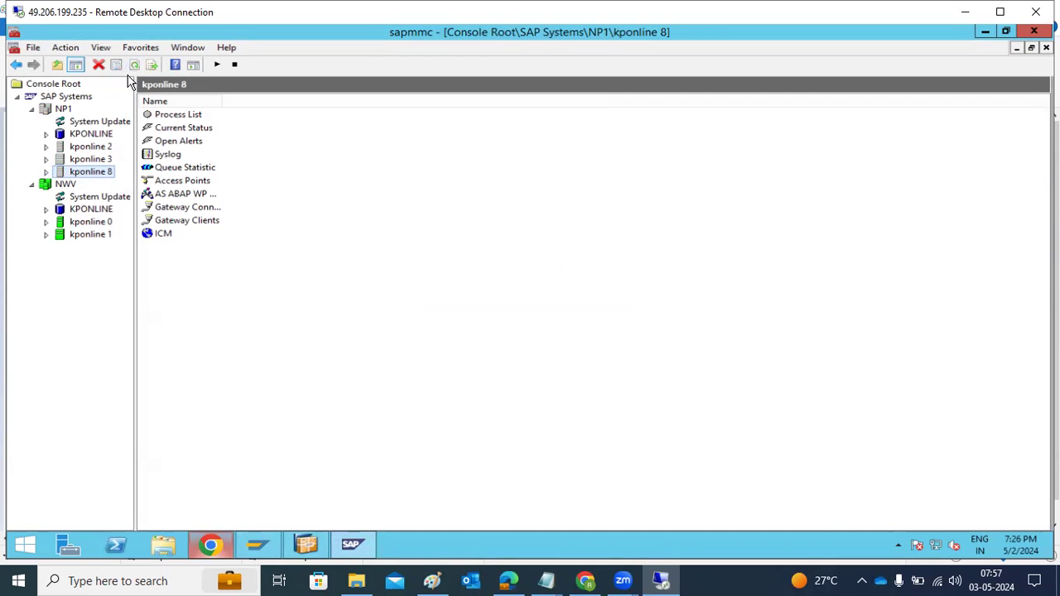
pyautogui.click(90, 159)
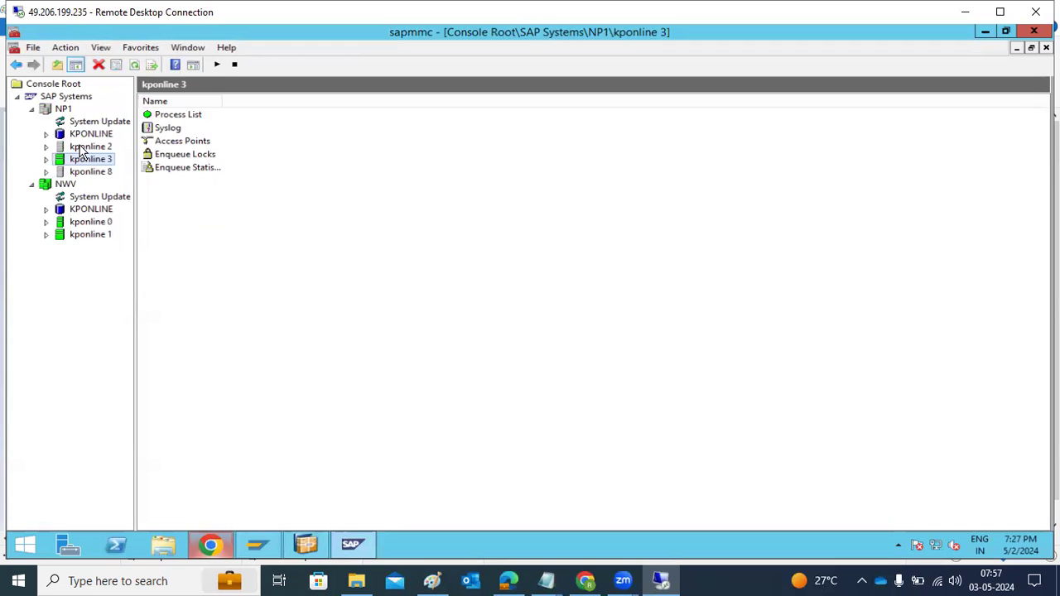
# Refresh NP1 instance kponline 8, expand it, and view its refreshed process list
pyautogui.click(83, 148)
pyautogui.click(83, 173)
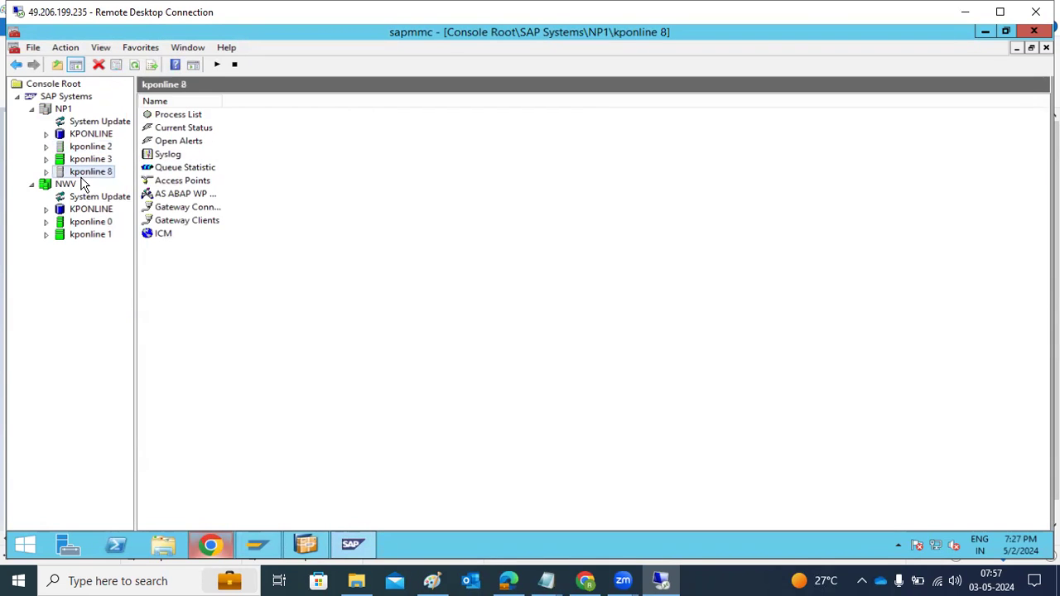
pyautogui.click(132, 68)
pyautogui.click(46, 171)
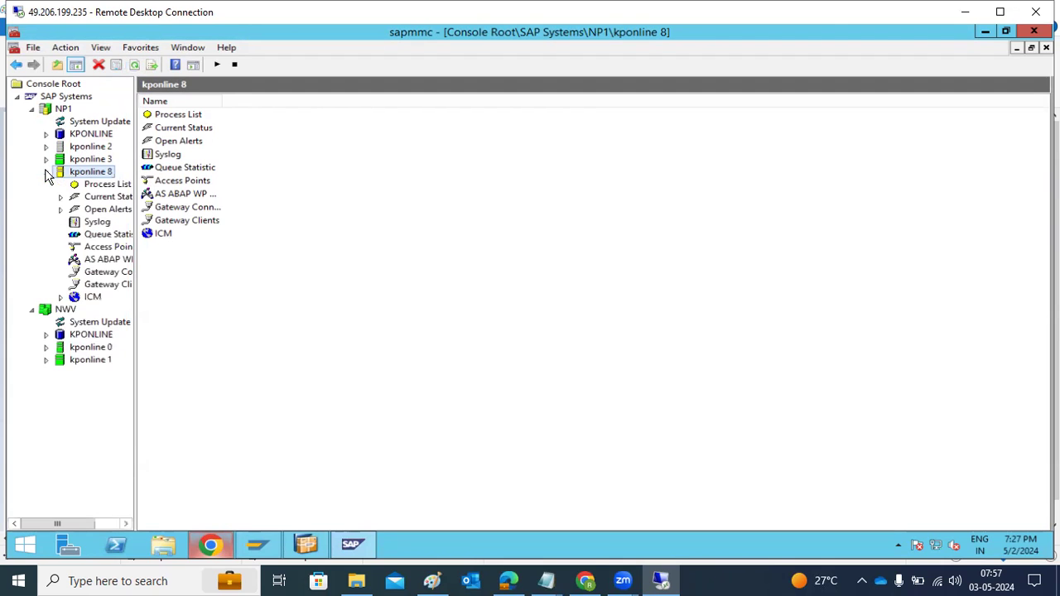
pyautogui.click(92, 187)
pyautogui.click(98, 66)
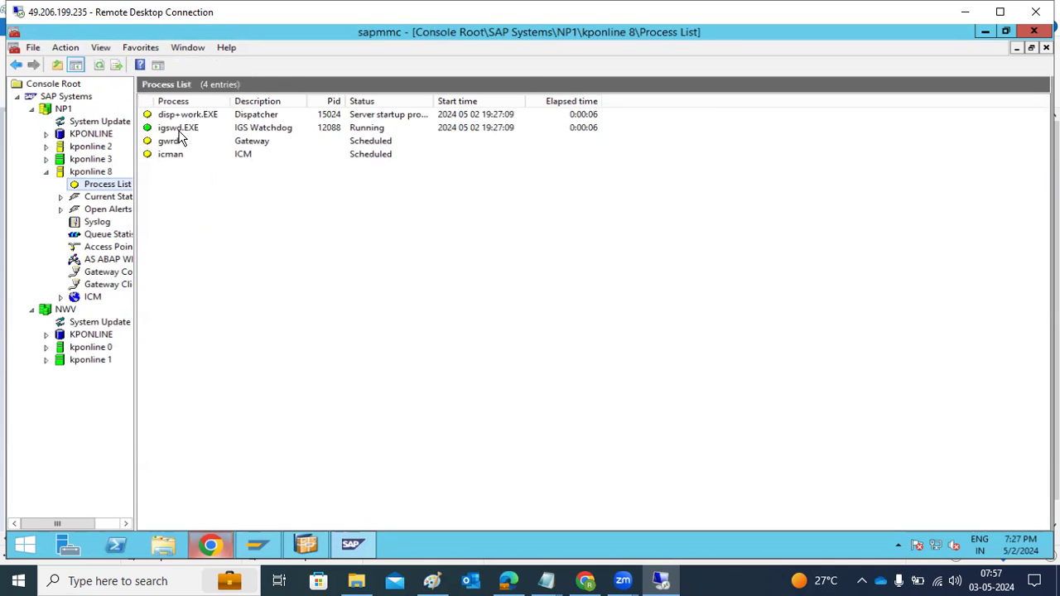
# Expand NP1 instance kponline 2, show its process list, and refresh it repeatedly to check the dispatcher
pyautogui.click(46, 146)
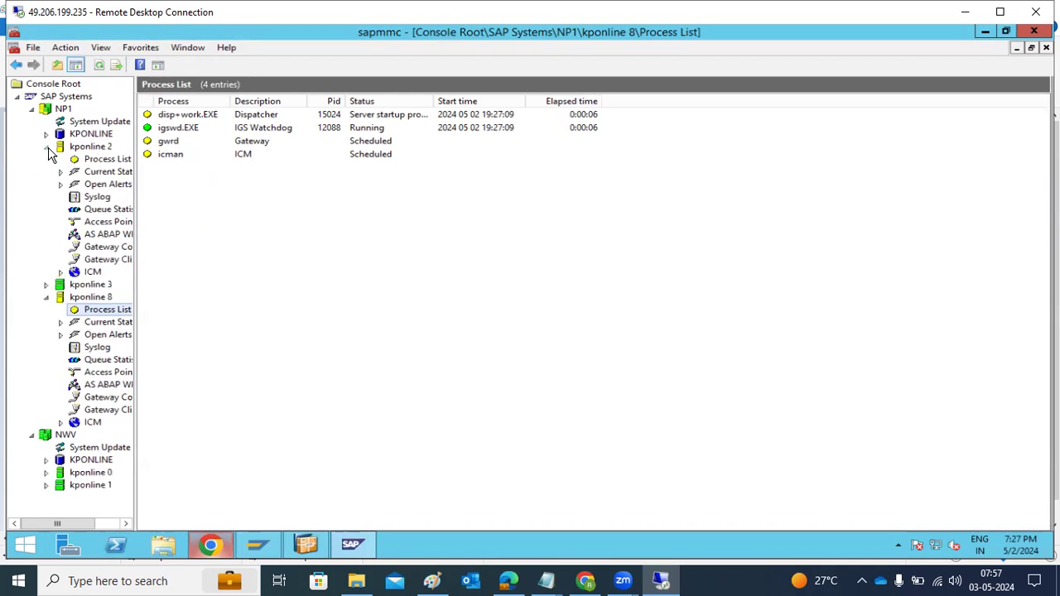
pyautogui.click(89, 160)
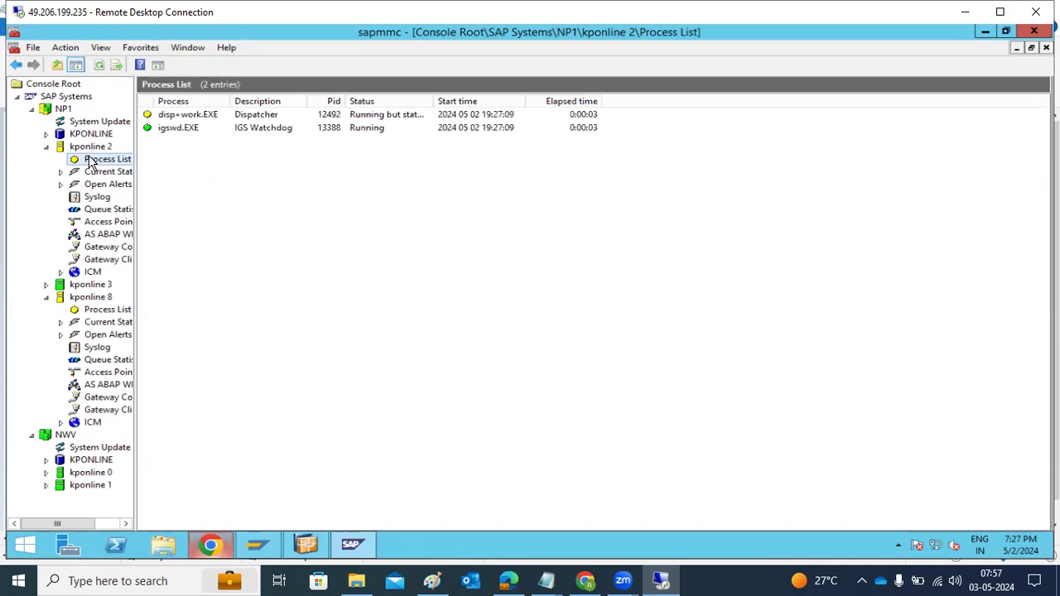
pyautogui.click(97, 66)
pyautogui.click(97, 65)
pyautogui.click(97, 66)
pyautogui.click(97, 66)
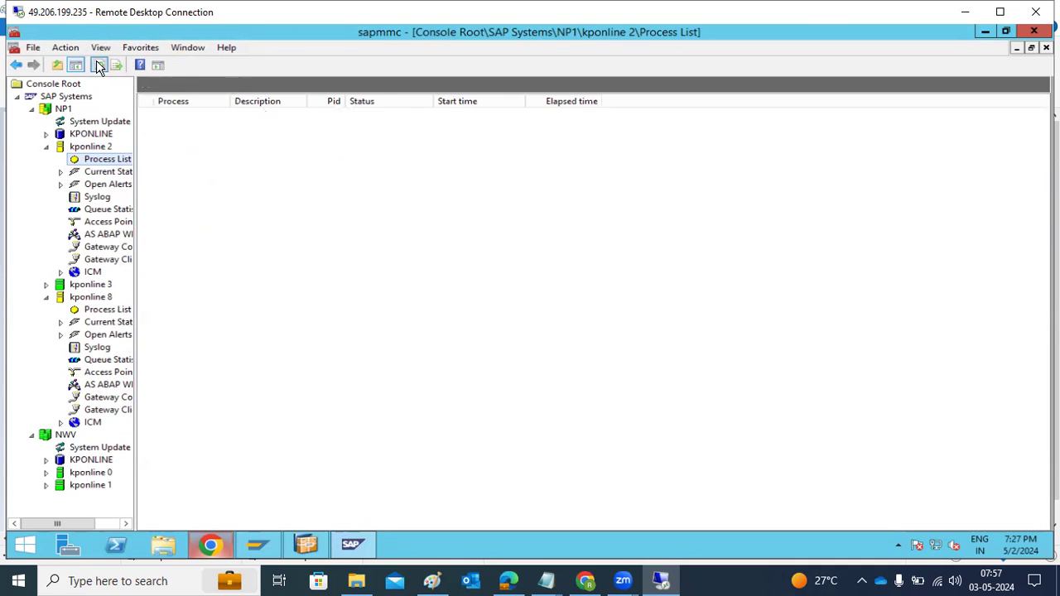
# Collapse kponline 2, review kponline 8's process list, and refresh its AS ABAP WP Table to check the work processes
pyautogui.click(46, 147)
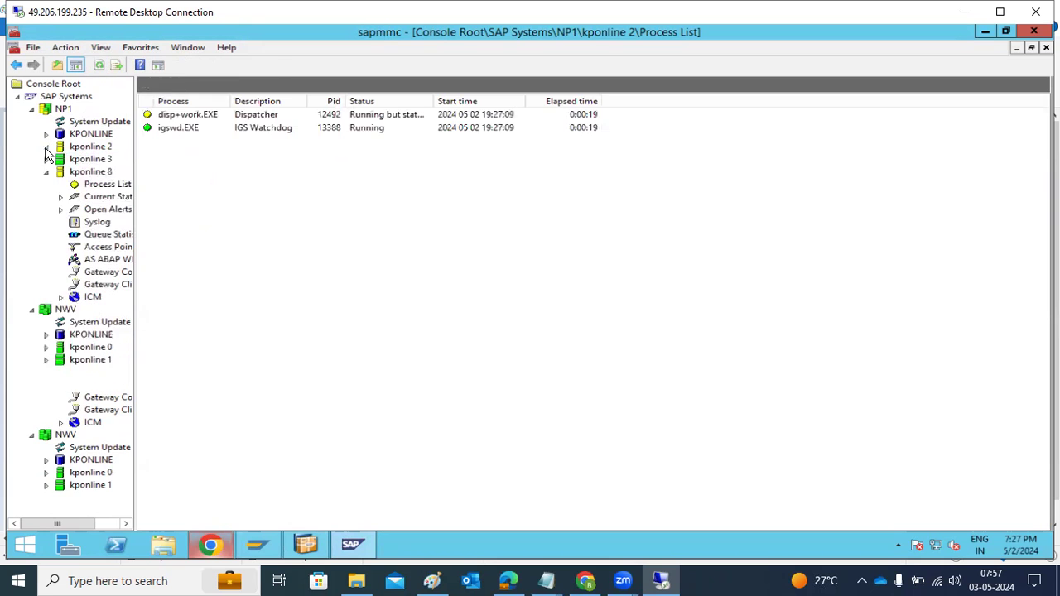
pyautogui.click(105, 187)
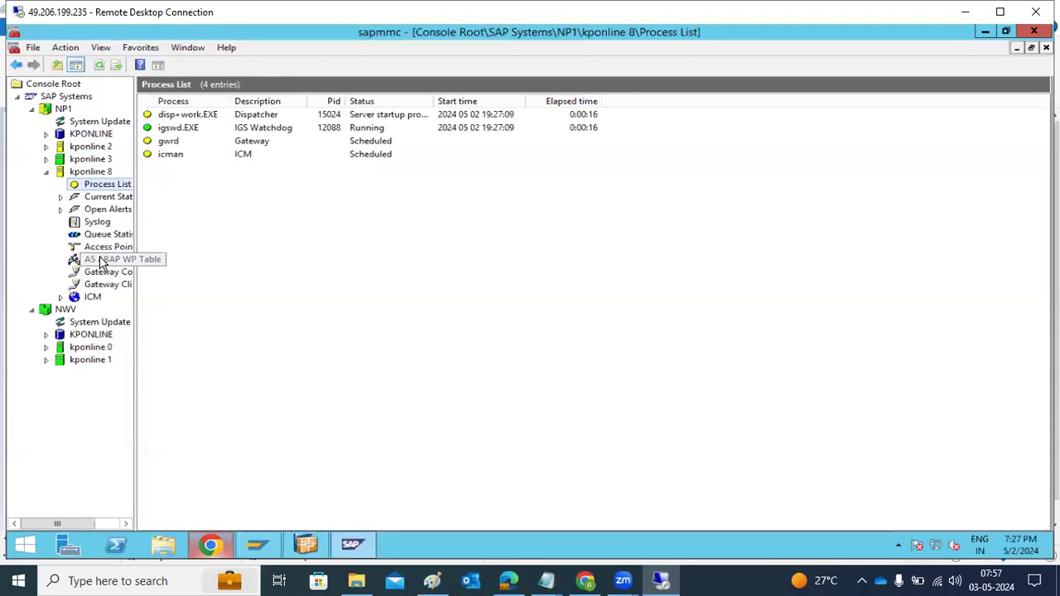
pyautogui.click(105, 260)
pyautogui.click(98, 66)
pyautogui.click(97, 66)
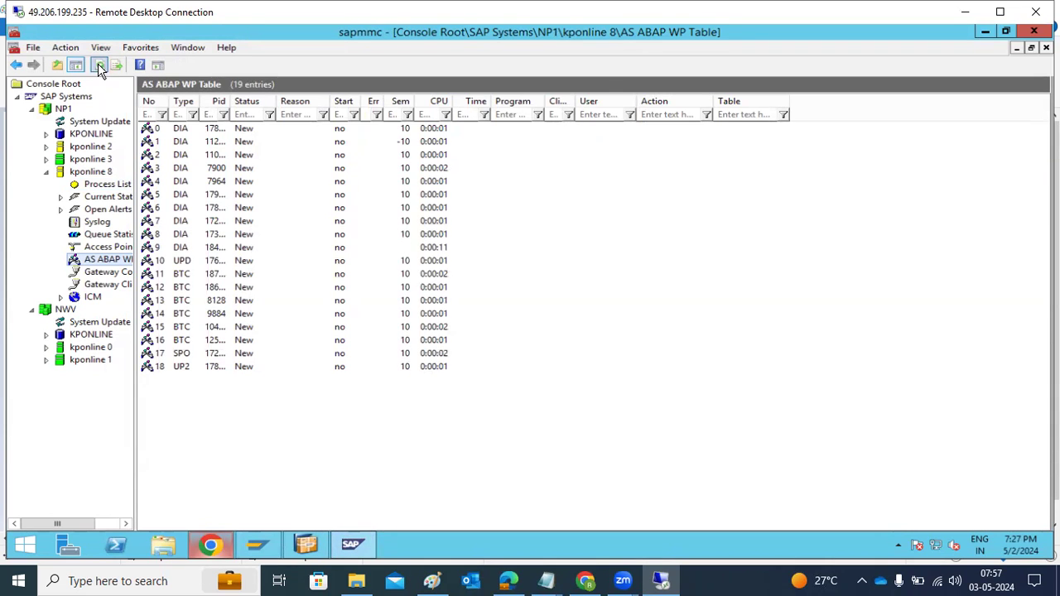
pyautogui.click(98, 66)
# Check the installation progress in Software Provisioning Manager, then recheck kponline 8's process list and AS ABAP WP Table in SAP Management Console
pyautogui.click(223, 546)
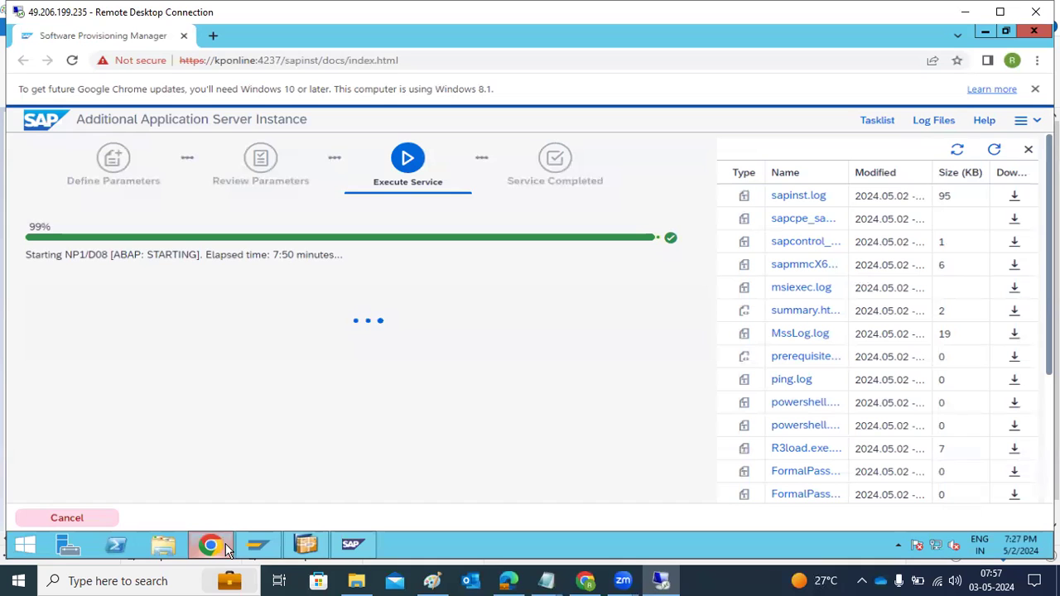
pyautogui.click(227, 549)
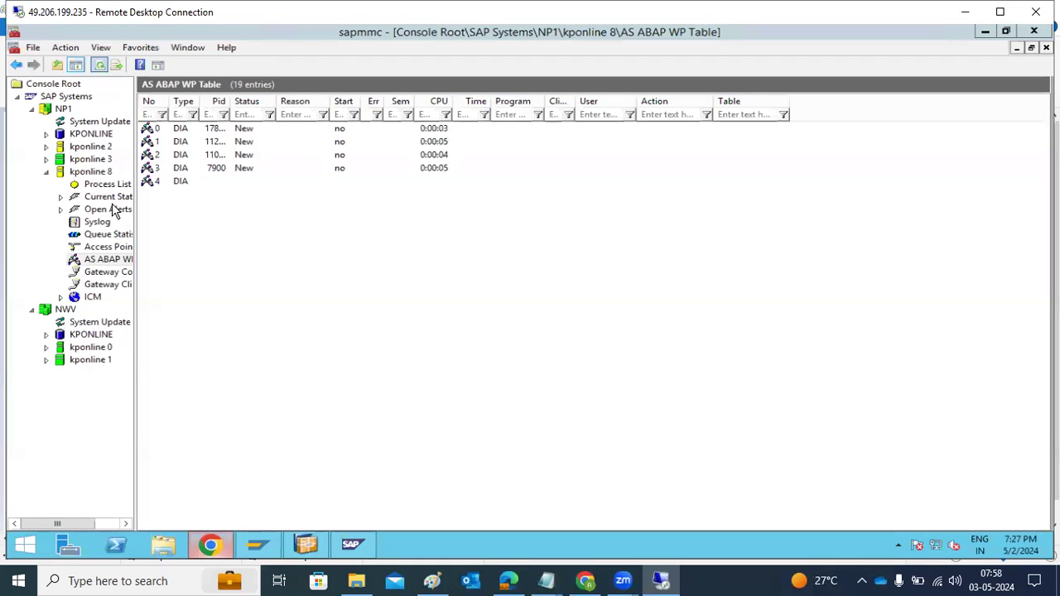
pyautogui.click(76, 147)
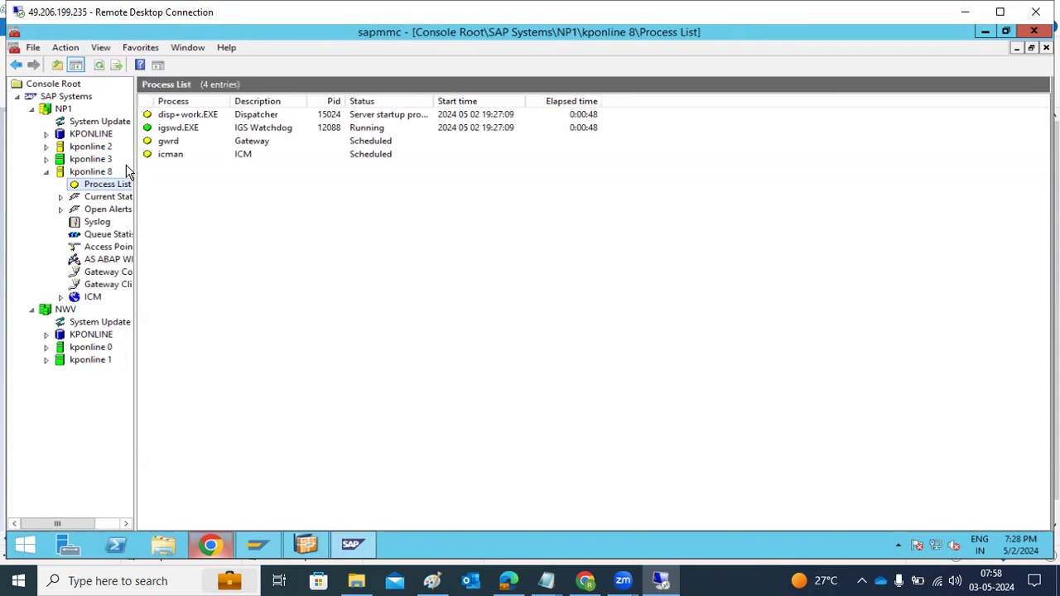
pyautogui.click(189, 130)
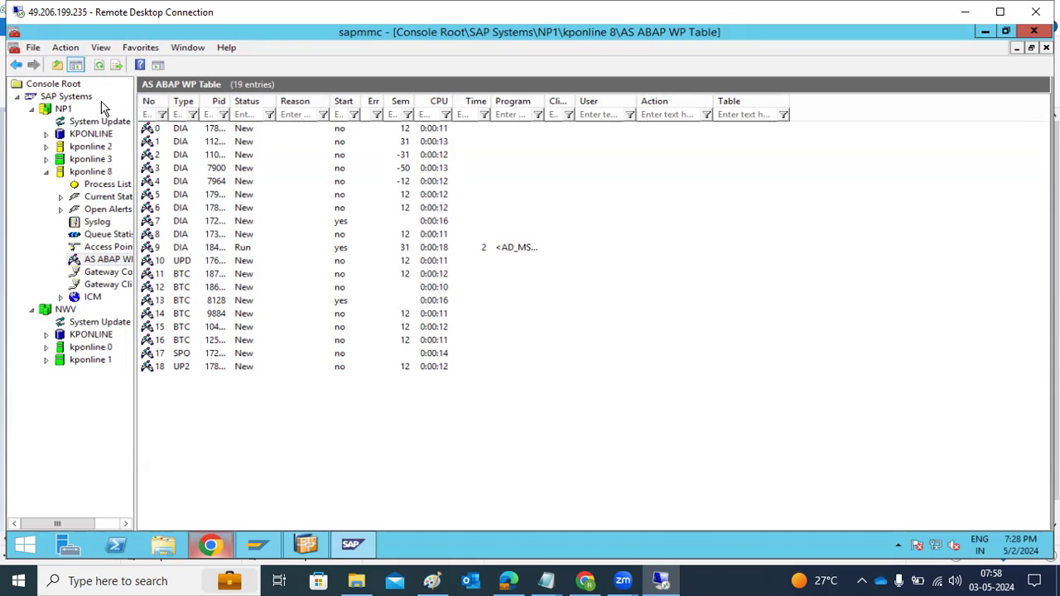
pyautogui.click(98, 72)
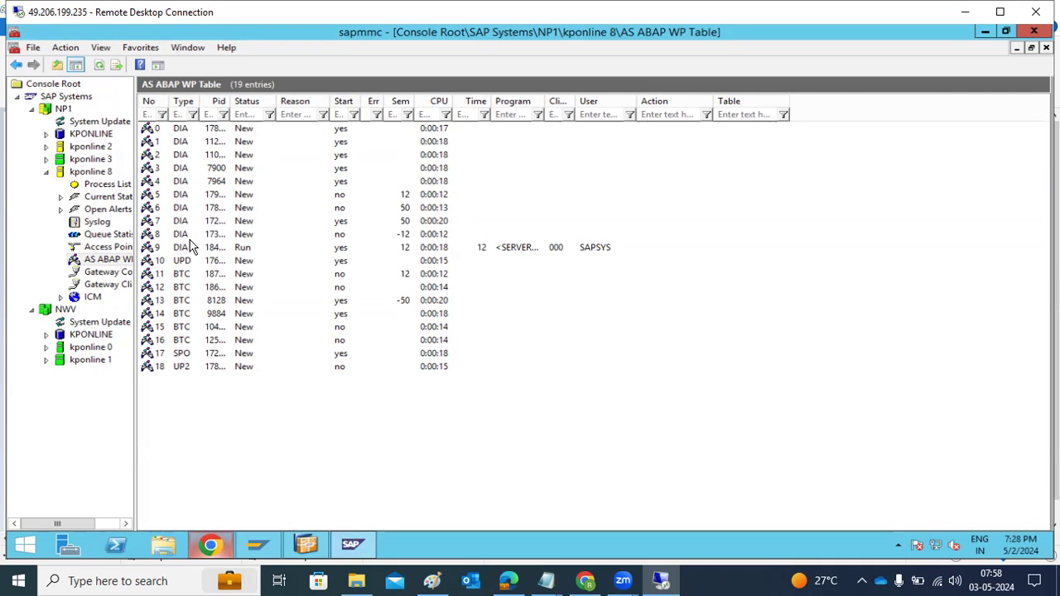
# Check the installation progress in Software Provisioning Manager again, return to SAP Management Console, and inspect the dispatcher entry in kponline 2's process list
pyautogui.click(209, 544)
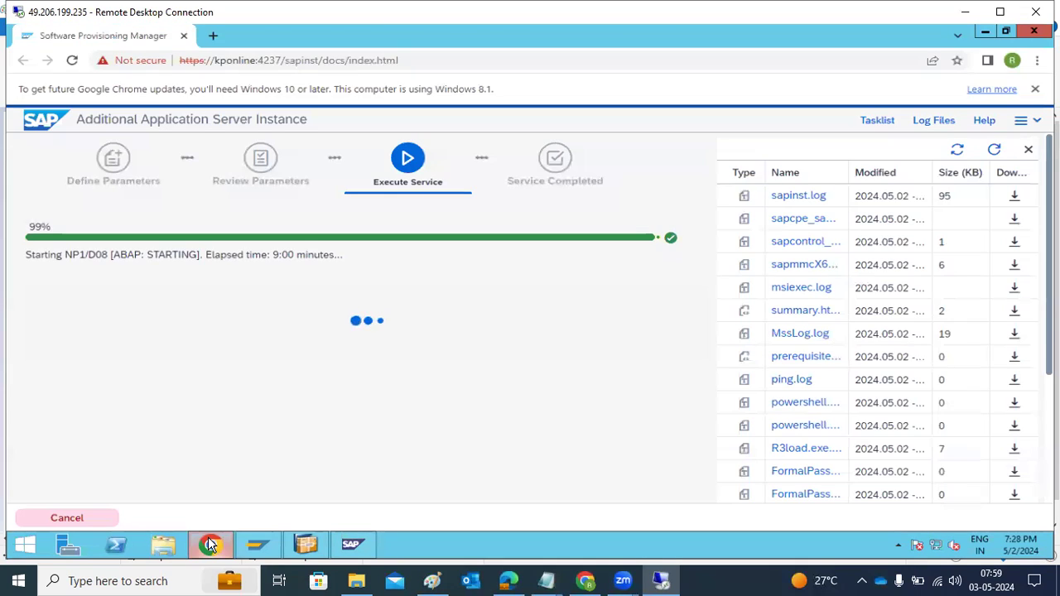
pyautogui.click(210, 543)
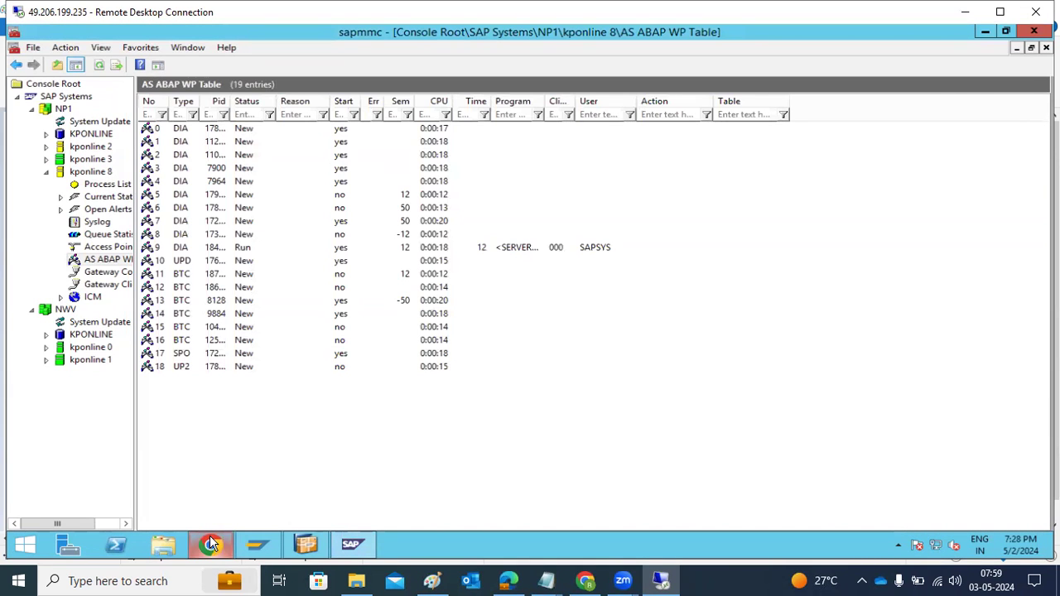
pyautogui.click(47, 148)
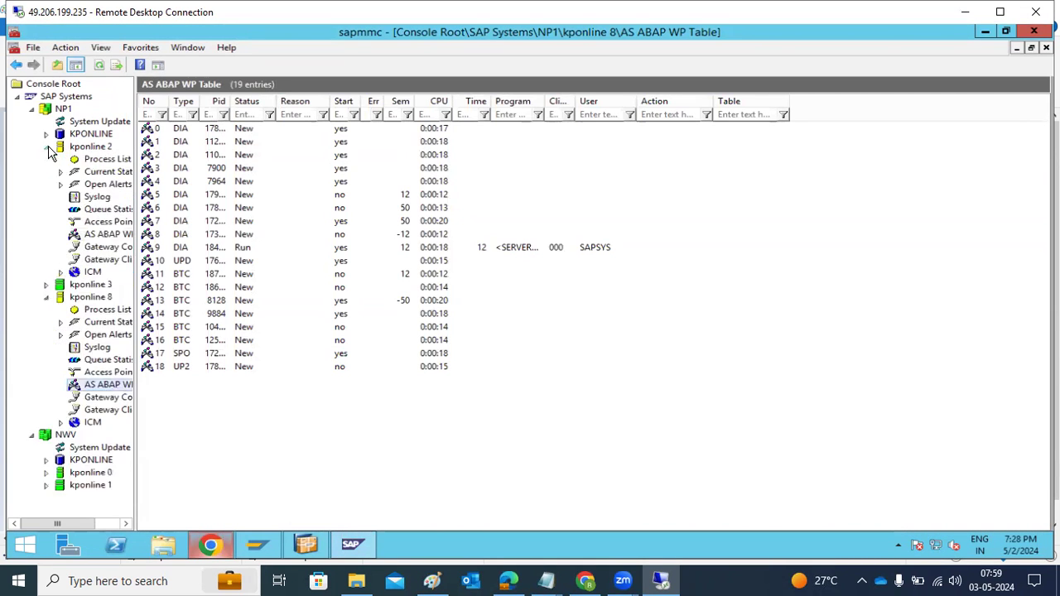
pyautogui.click(82, 159)
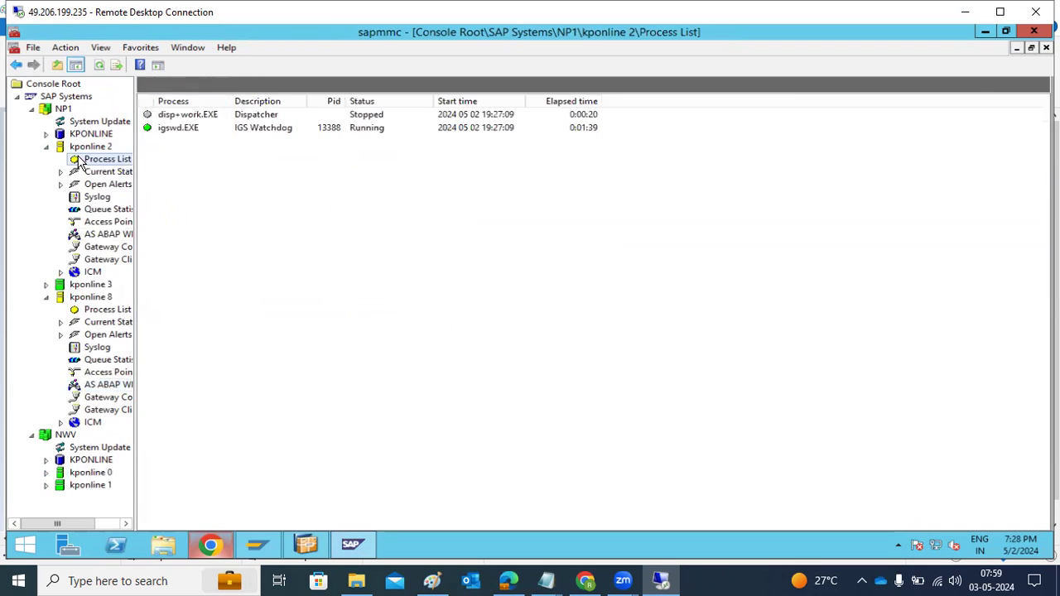
pyautogui.click(191, 116)
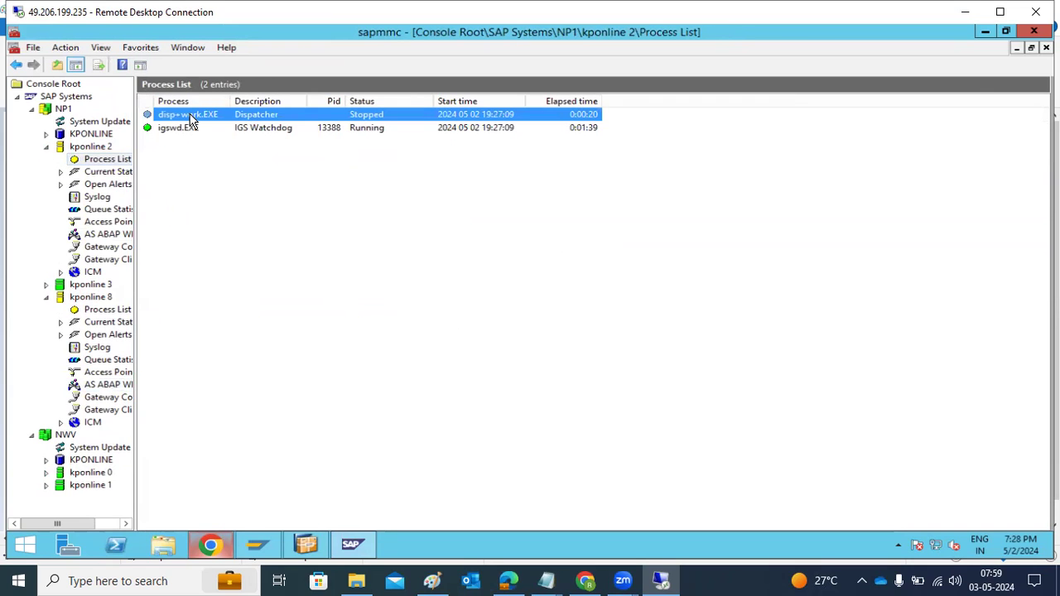
# Compare the process lists of kponline 8 and kponline 2, check kponline 2's AS ABAP WP Table, and collapse kponline 2
pyautogui.click(85, 312)
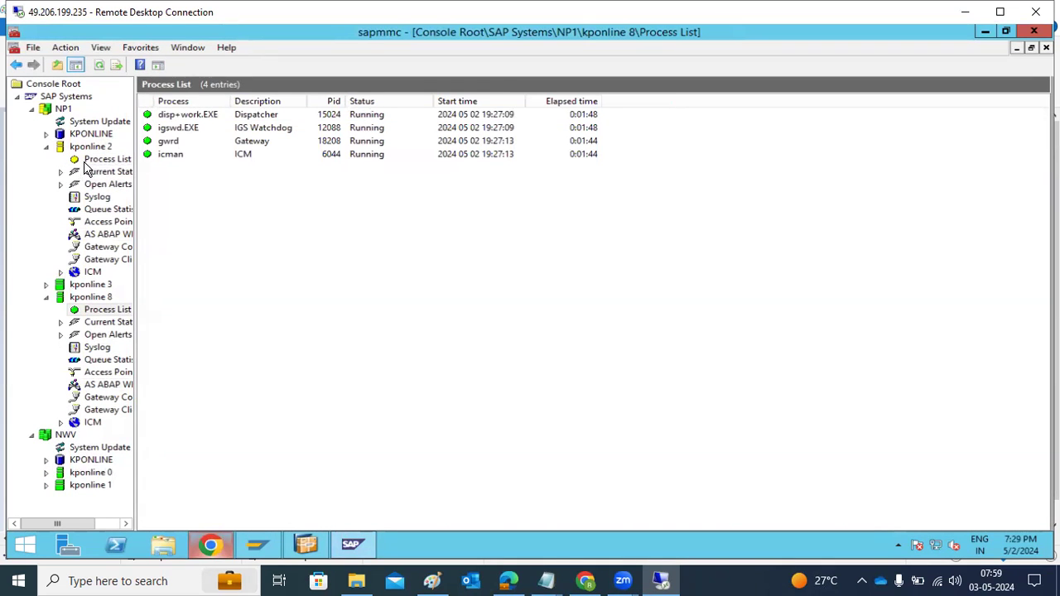
pyautogui.click(83, 159)
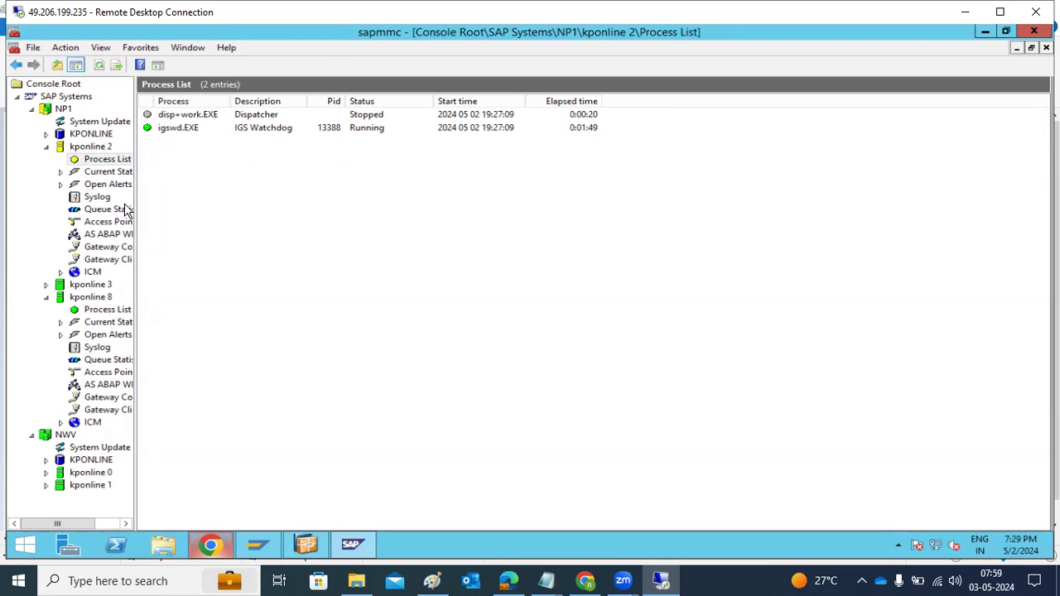
pyautogui.click(104, 236)
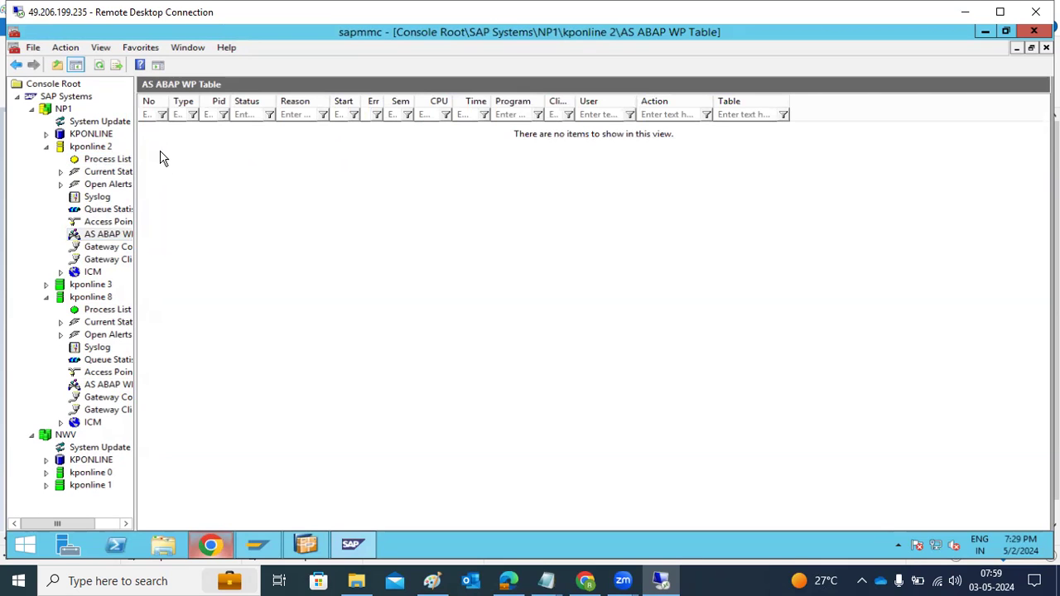
pyautogui.click(91, 161)
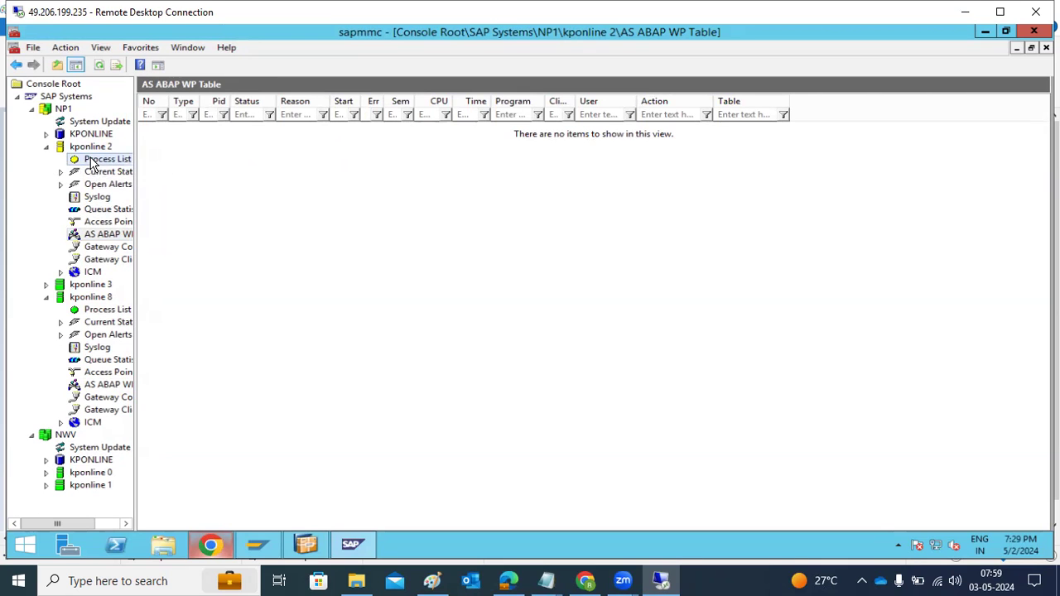
pyautogui.click(45, 147)
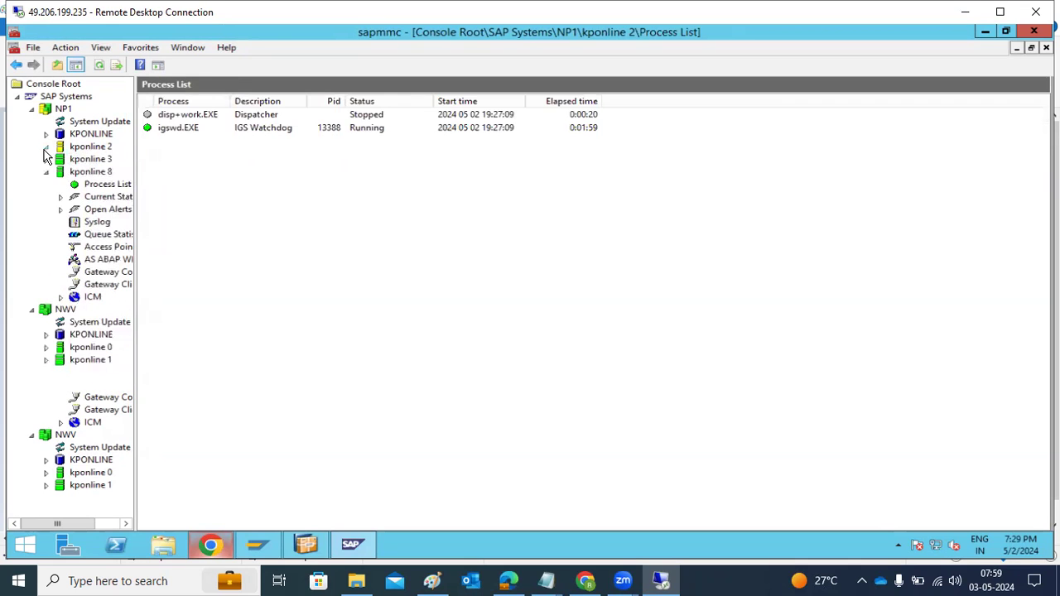
pyautogui.click(92, 187)
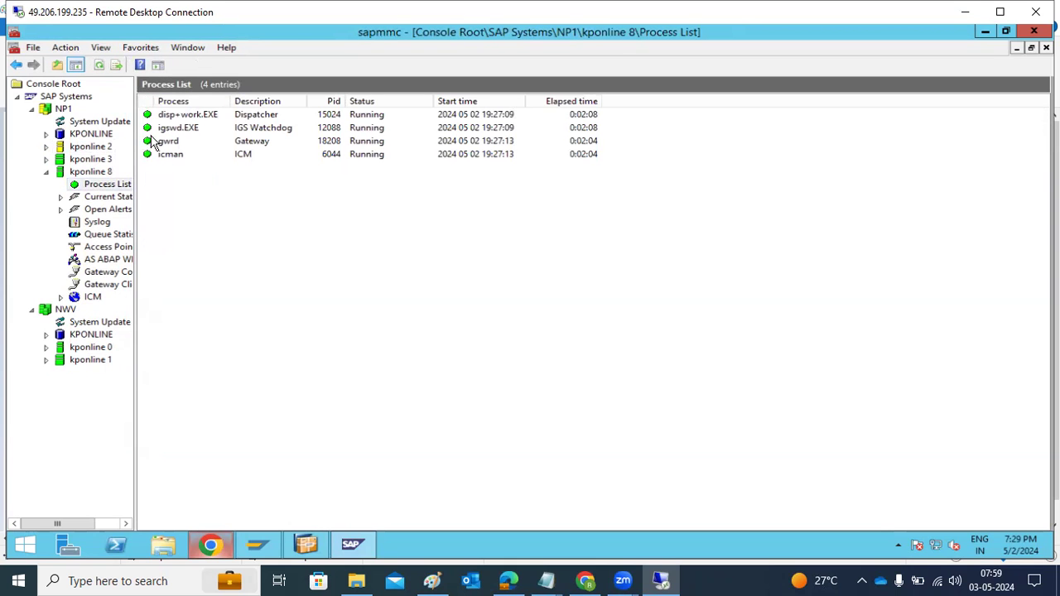
# Switch to Software Provisioning Manager to examine the installation's current file-copy message, and glance at the drives in File Explorer
pyautogui.click(212, 543)
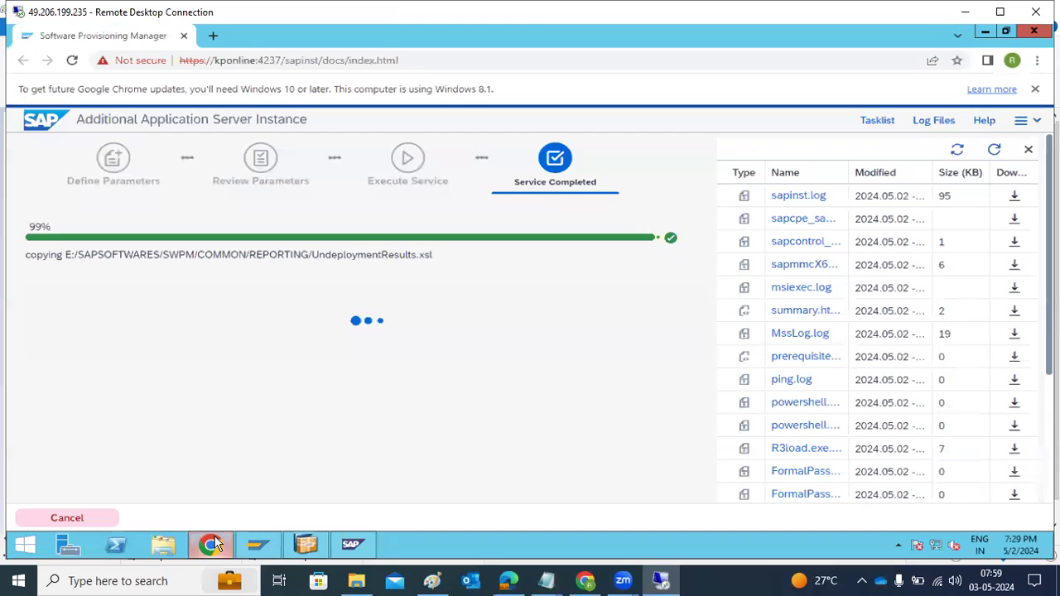
pyautogui.moveTo(57, 254); pyautogui.dragTo(389, 251)
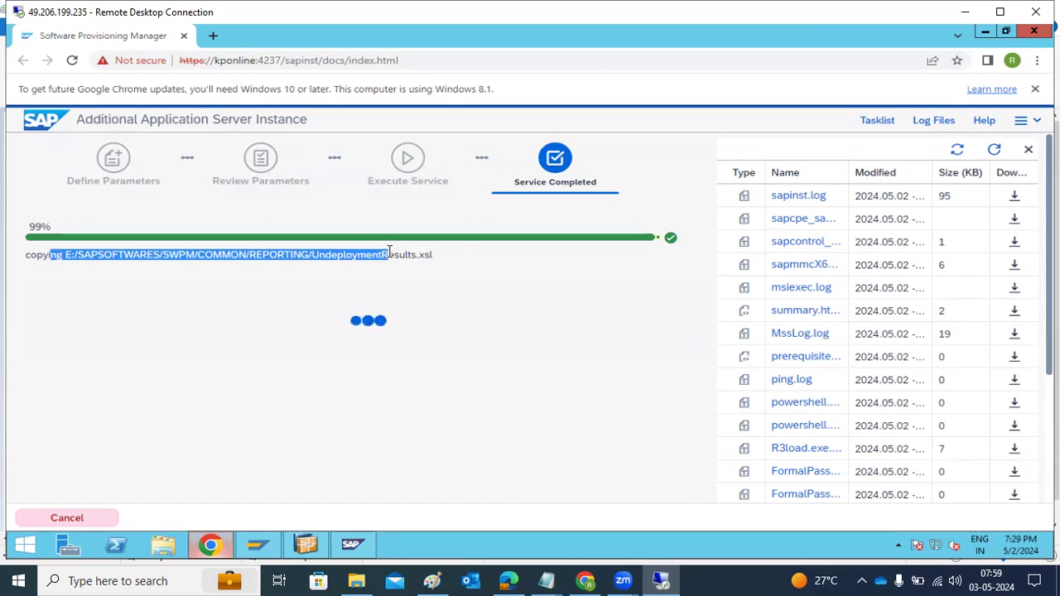
pyautogui.click(394, 304)
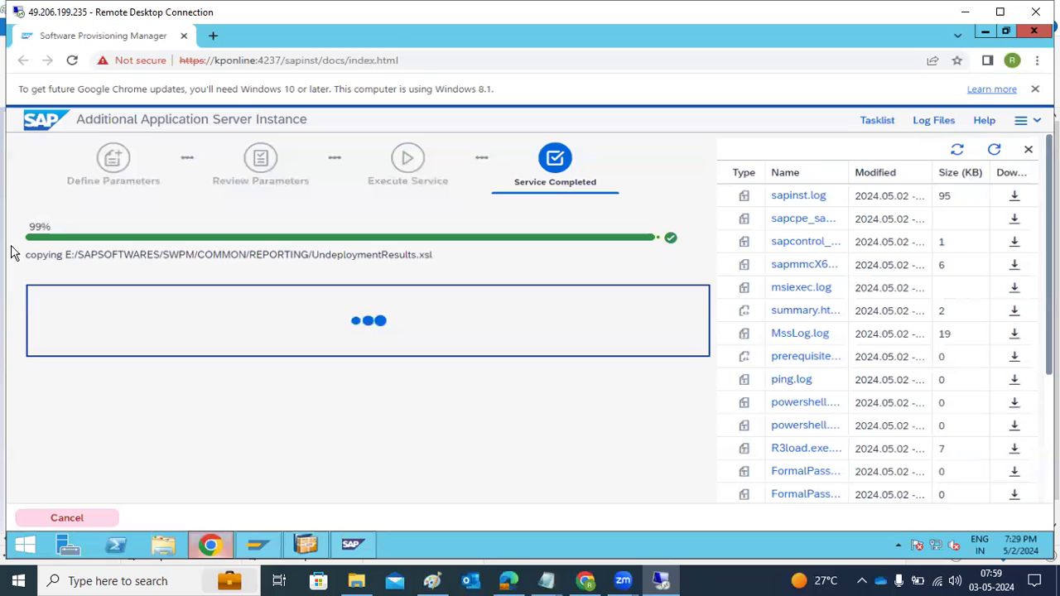
pyautogui.moveTo(37, 254); pyautogui.dragTo(436, 260)
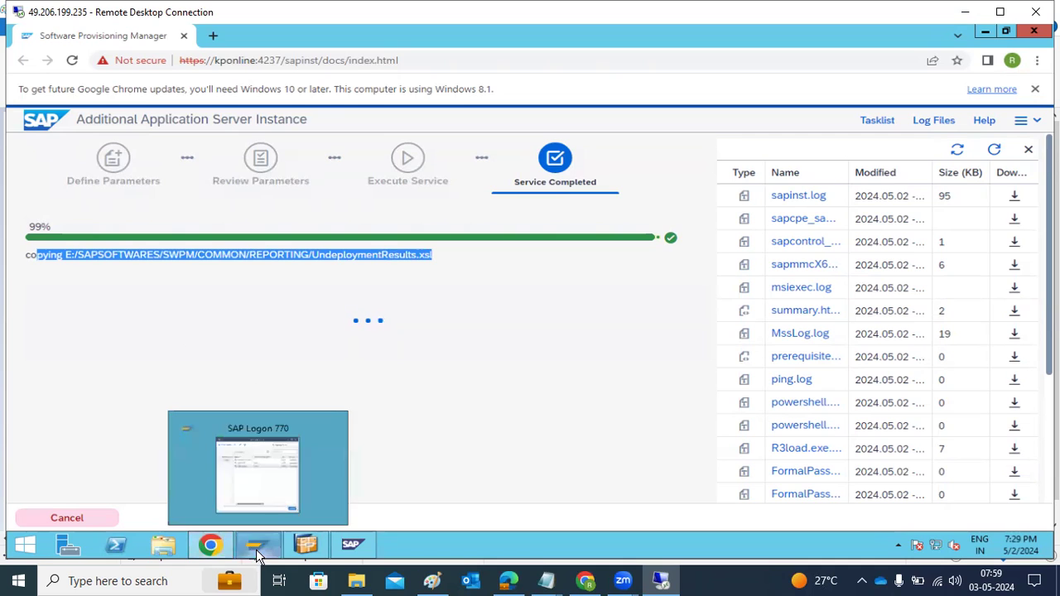
pyautogui.click(163, 550)
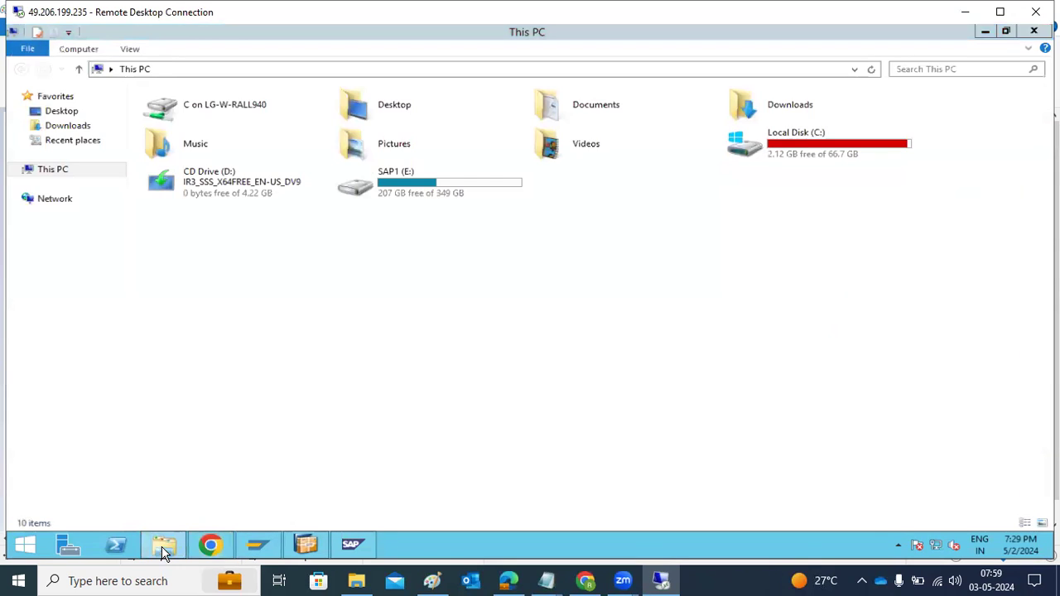
pyautogui.click(163, 550)
pyautogui.click(207, 257)
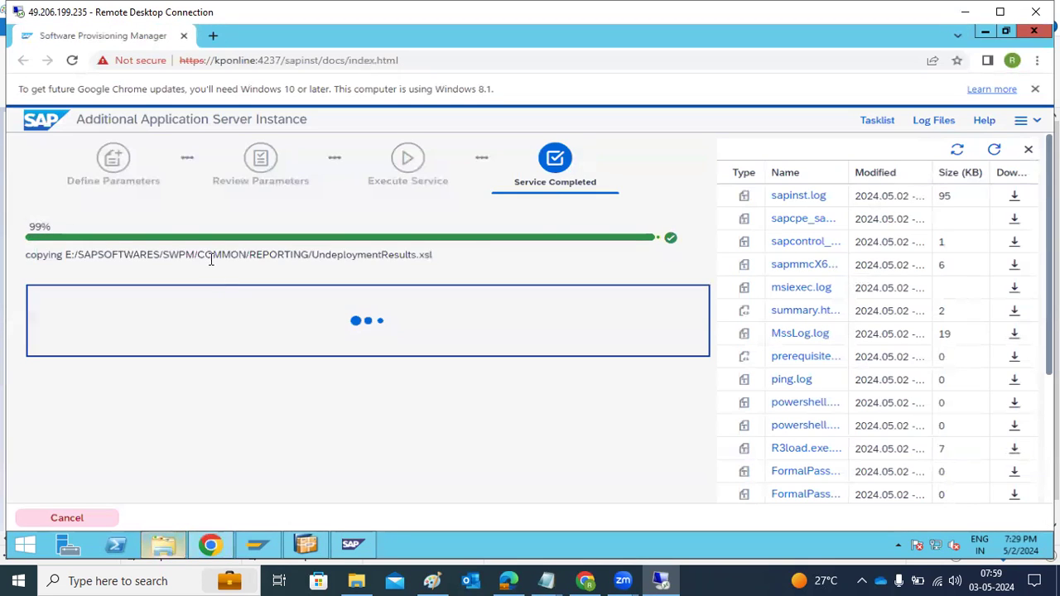
# Return to SAP Management Console, show NP1 instance kponline 2, and open Task Manager to examine the server's resource usage
pyautogui.click(352, 543)
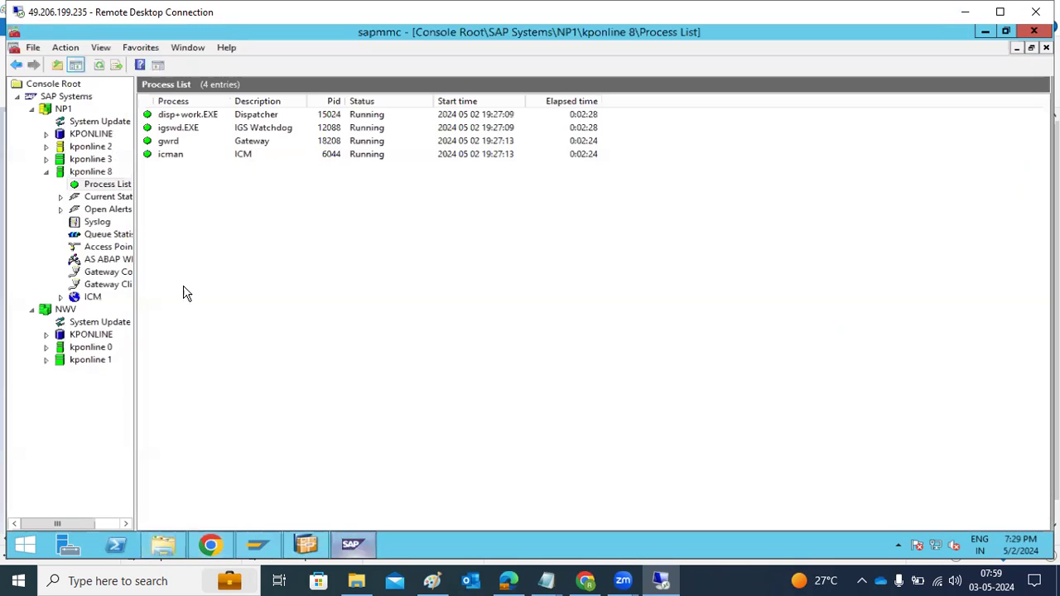
pyautogui.click(69, 147)
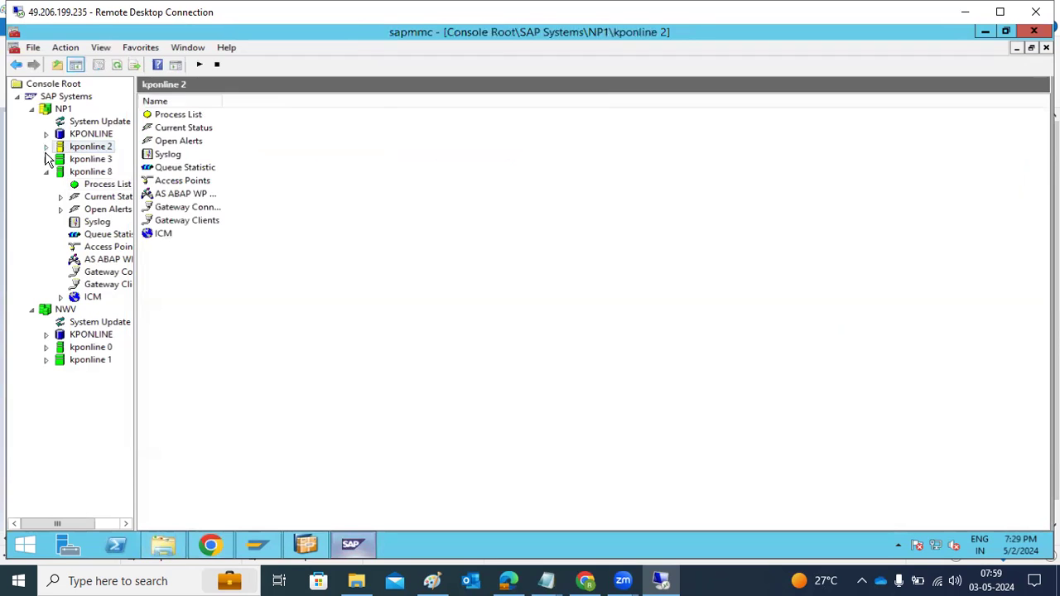
pyautogui.rightClick(422, 541)
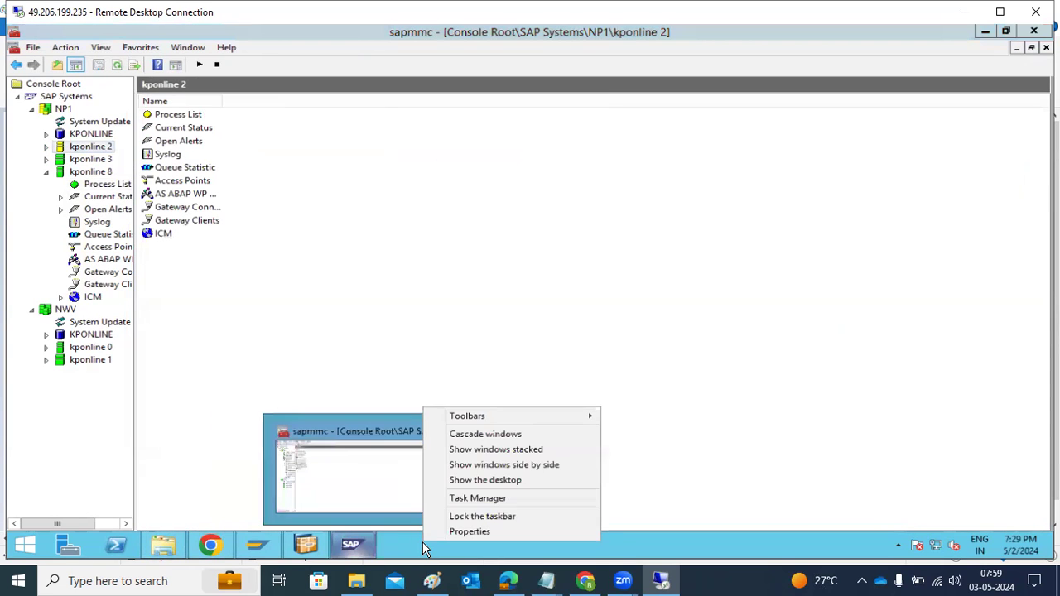
pyautogui.click(475, 498)
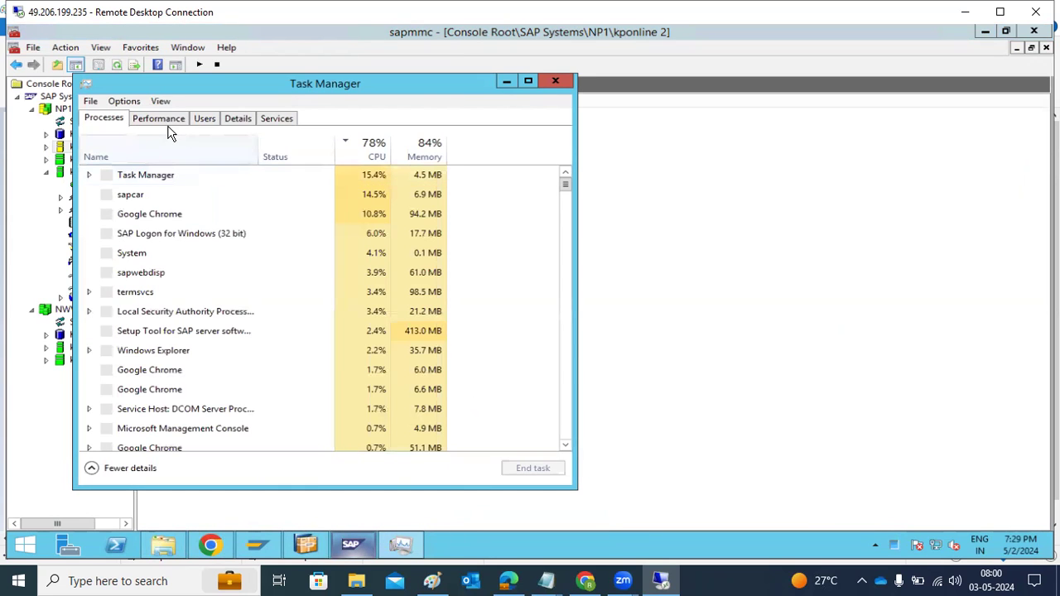
# Check the server's performance view in Task Manager and close Task Manager
pyautogui.click(158, 117)
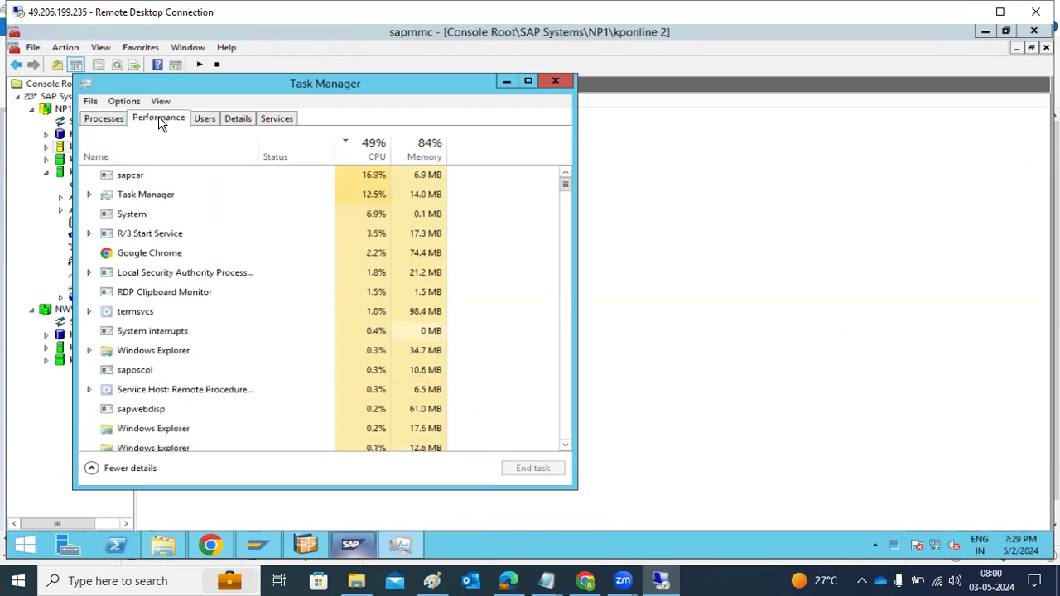
pyautogui.click(555, 81)
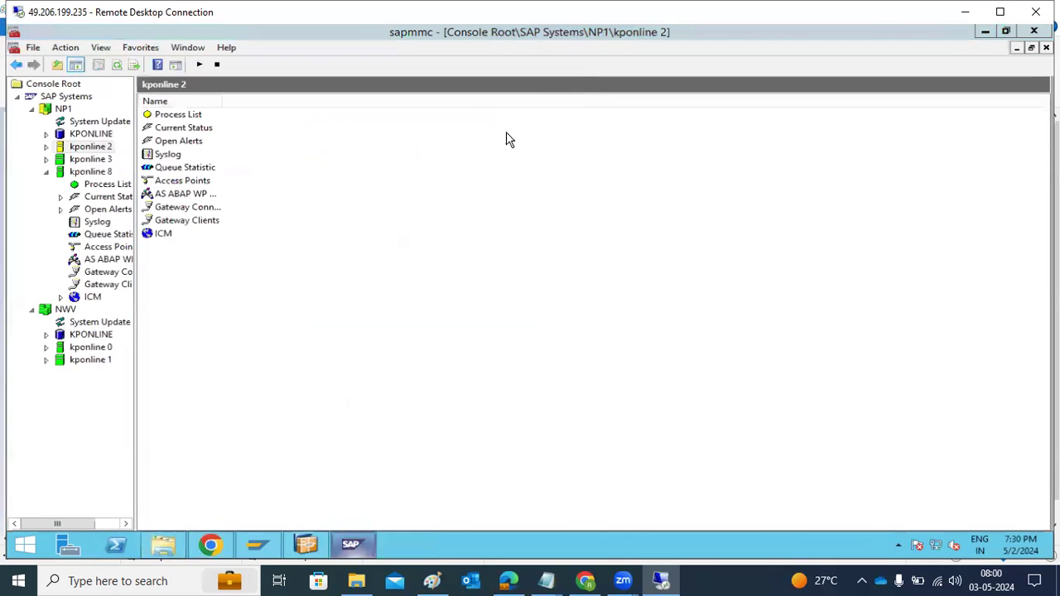
# Switch to Software Provisioning Manager, acknowledge the Additional Application Server Instance completion, dismiss the SAP feedback form, and exit the installer
pyautogui.click(210, 546)
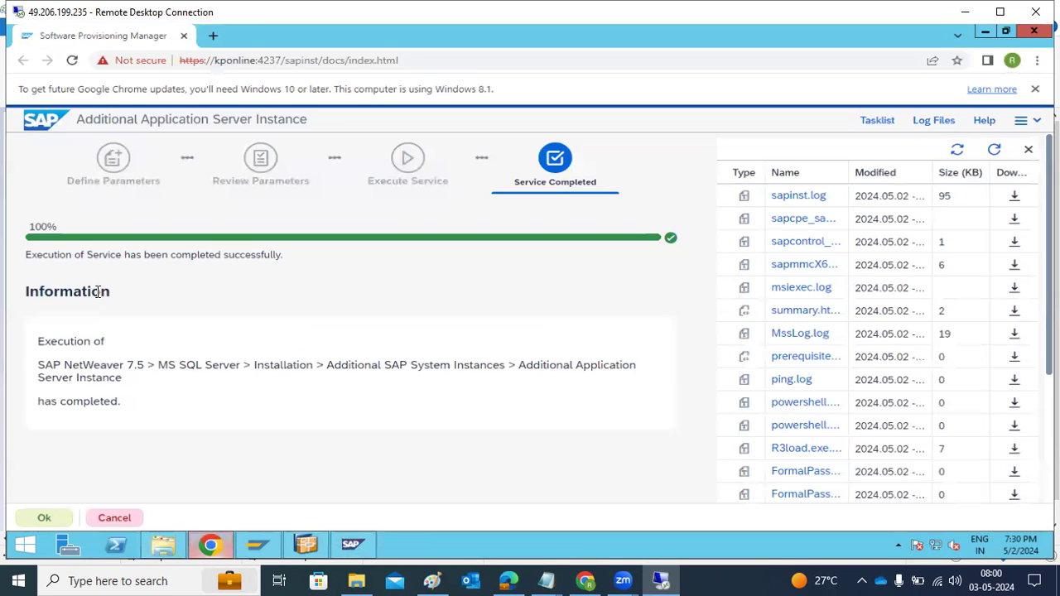
pyautogui.moveTo(39, 258); pyautogui.dragTo(286, 256)
pyautogui.click(31, 519)
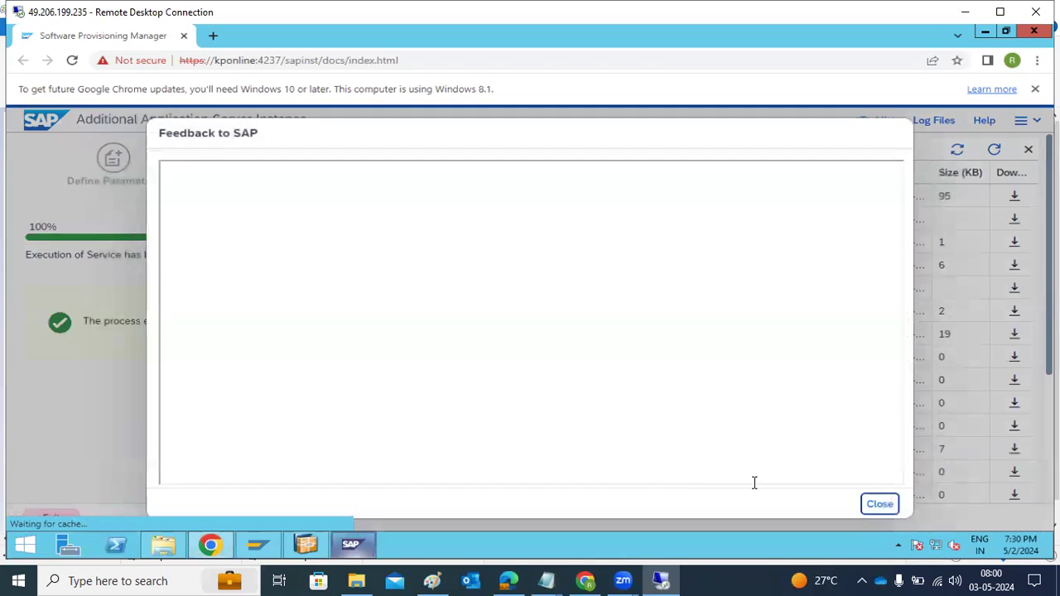
pyautogui.click(880, 502)
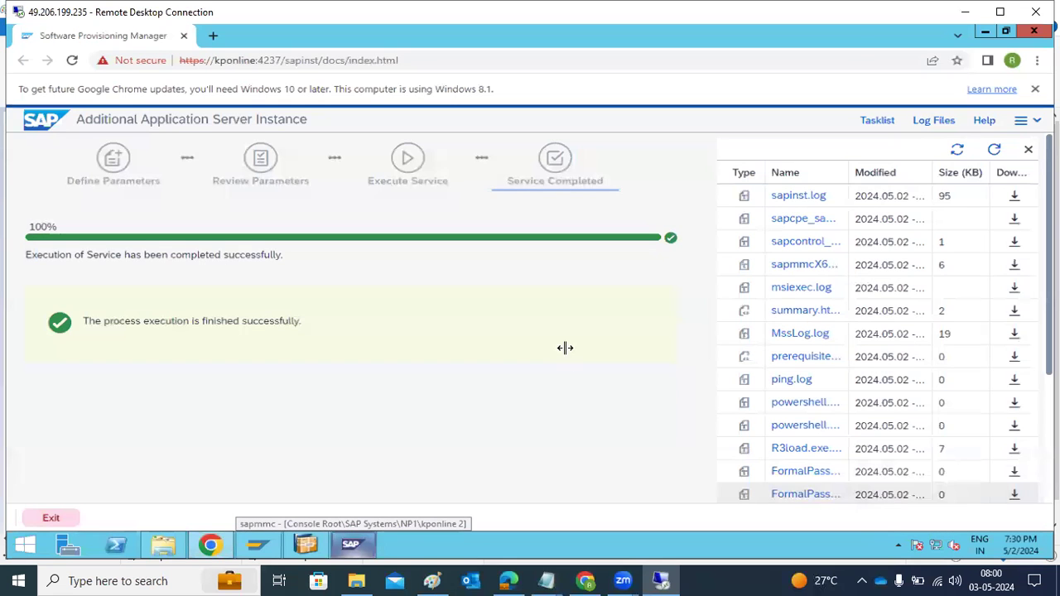
pyautogui.click(51, 517)
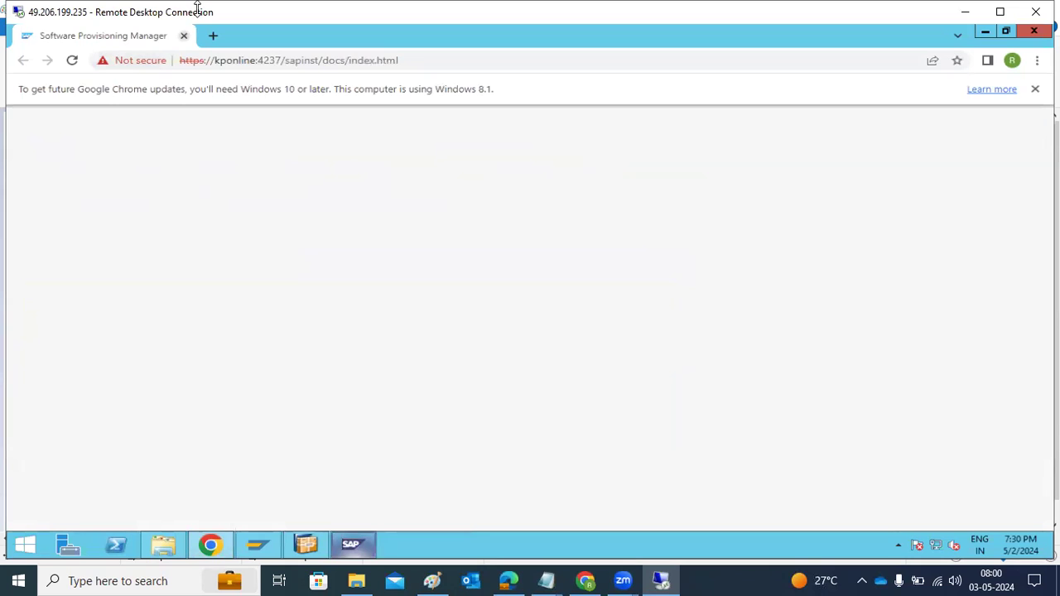
# Return to SAP Management Console and close the leftover installer window
pyautogui.click(351, 544)
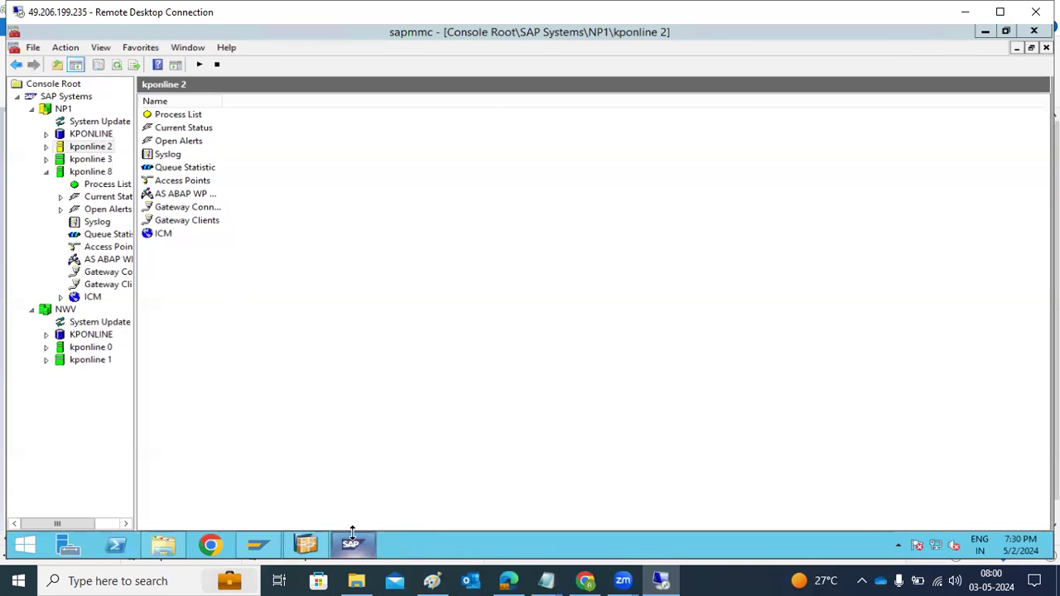
pyautogui.click(306, 544)
pyautogui.click(469, 89)
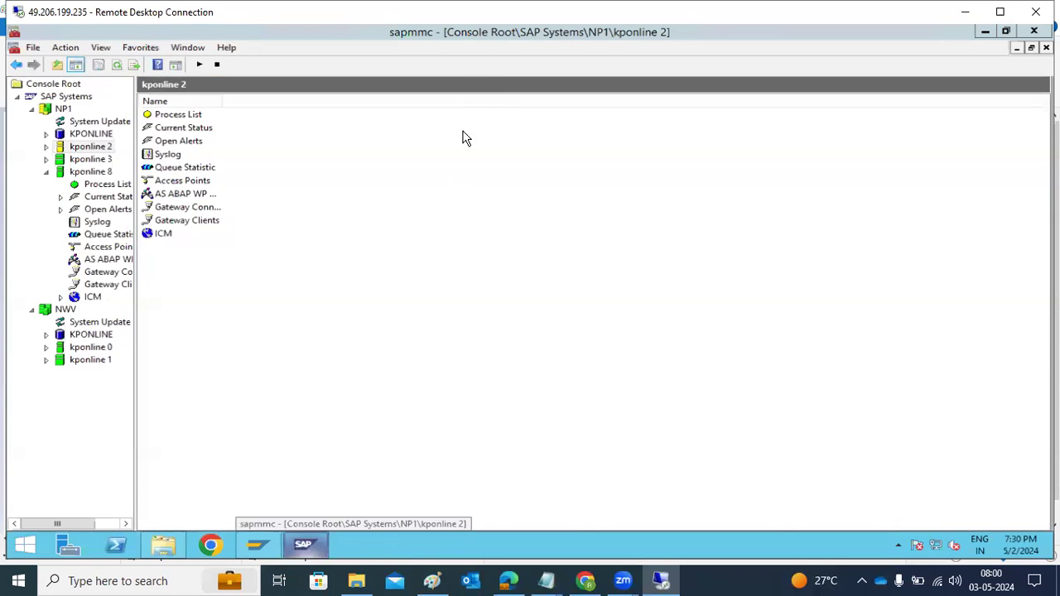
# Examine the running processes' details in Task Manager, and switch to File Explorer to check the drives' free space
pyautogui.rightClick(401, 542)
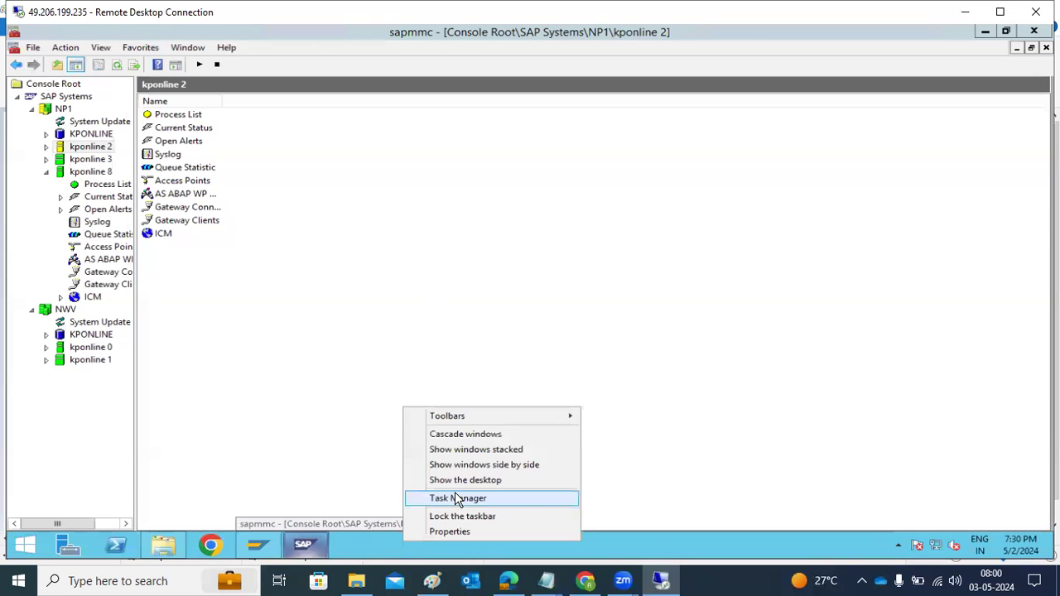
pyautogui.click(443, 499)
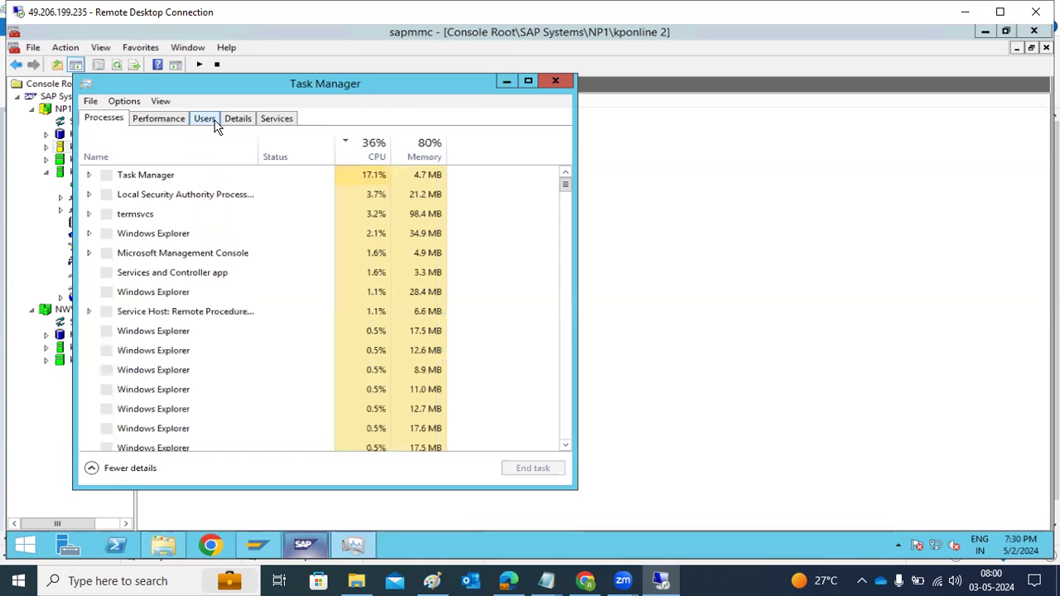
pyautogui.click(236, 119)
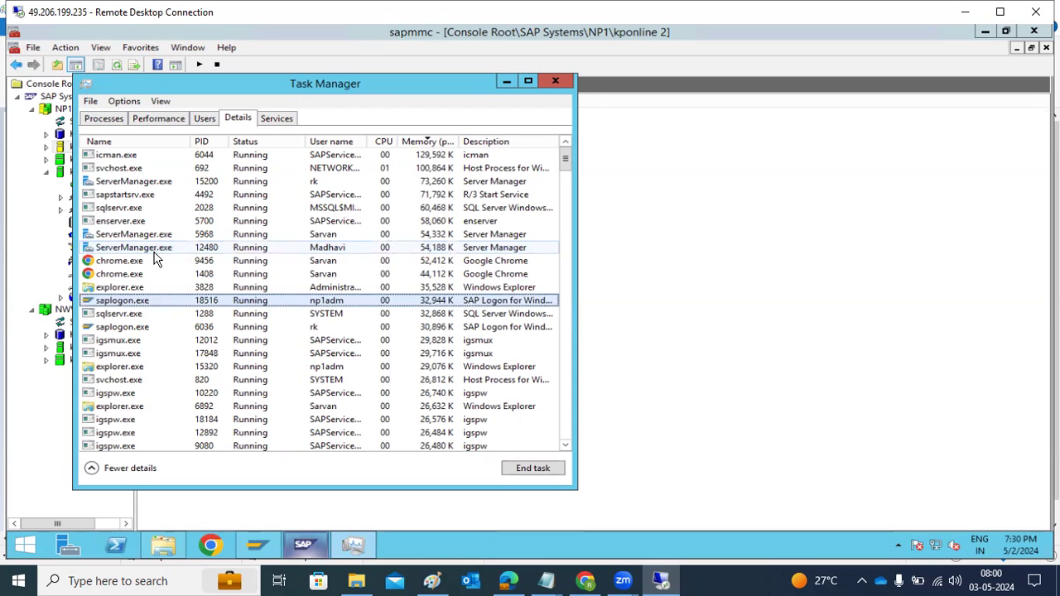
pyautogui.click(554, 81)
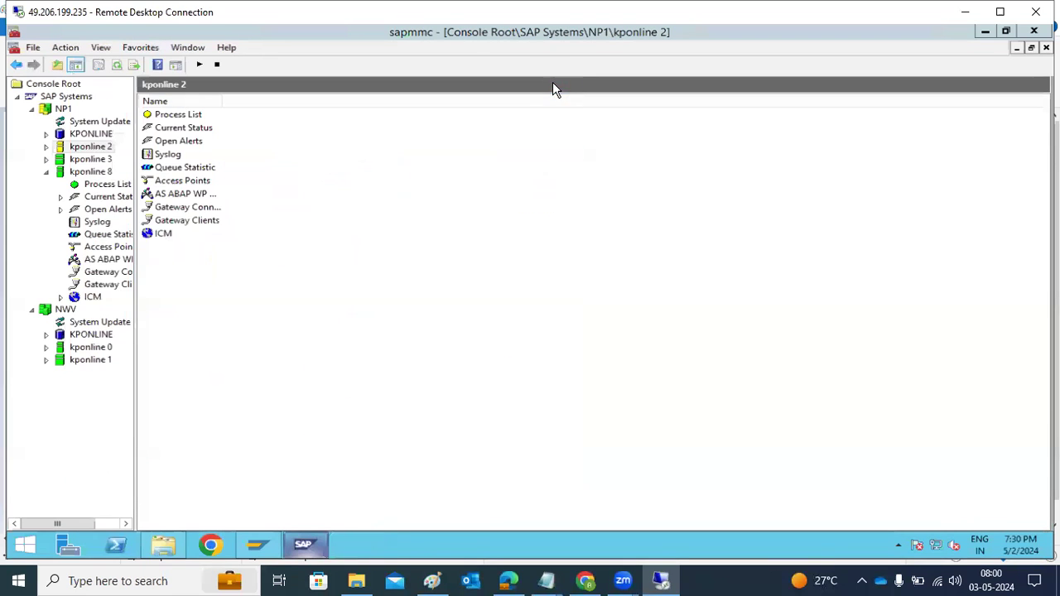
pyautogui.click(163, 548)
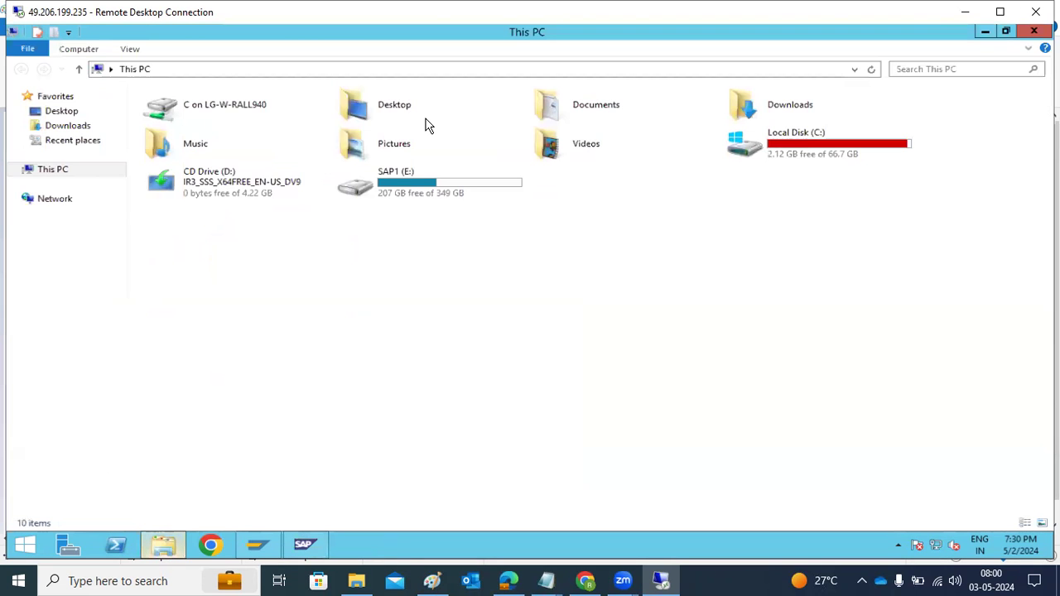